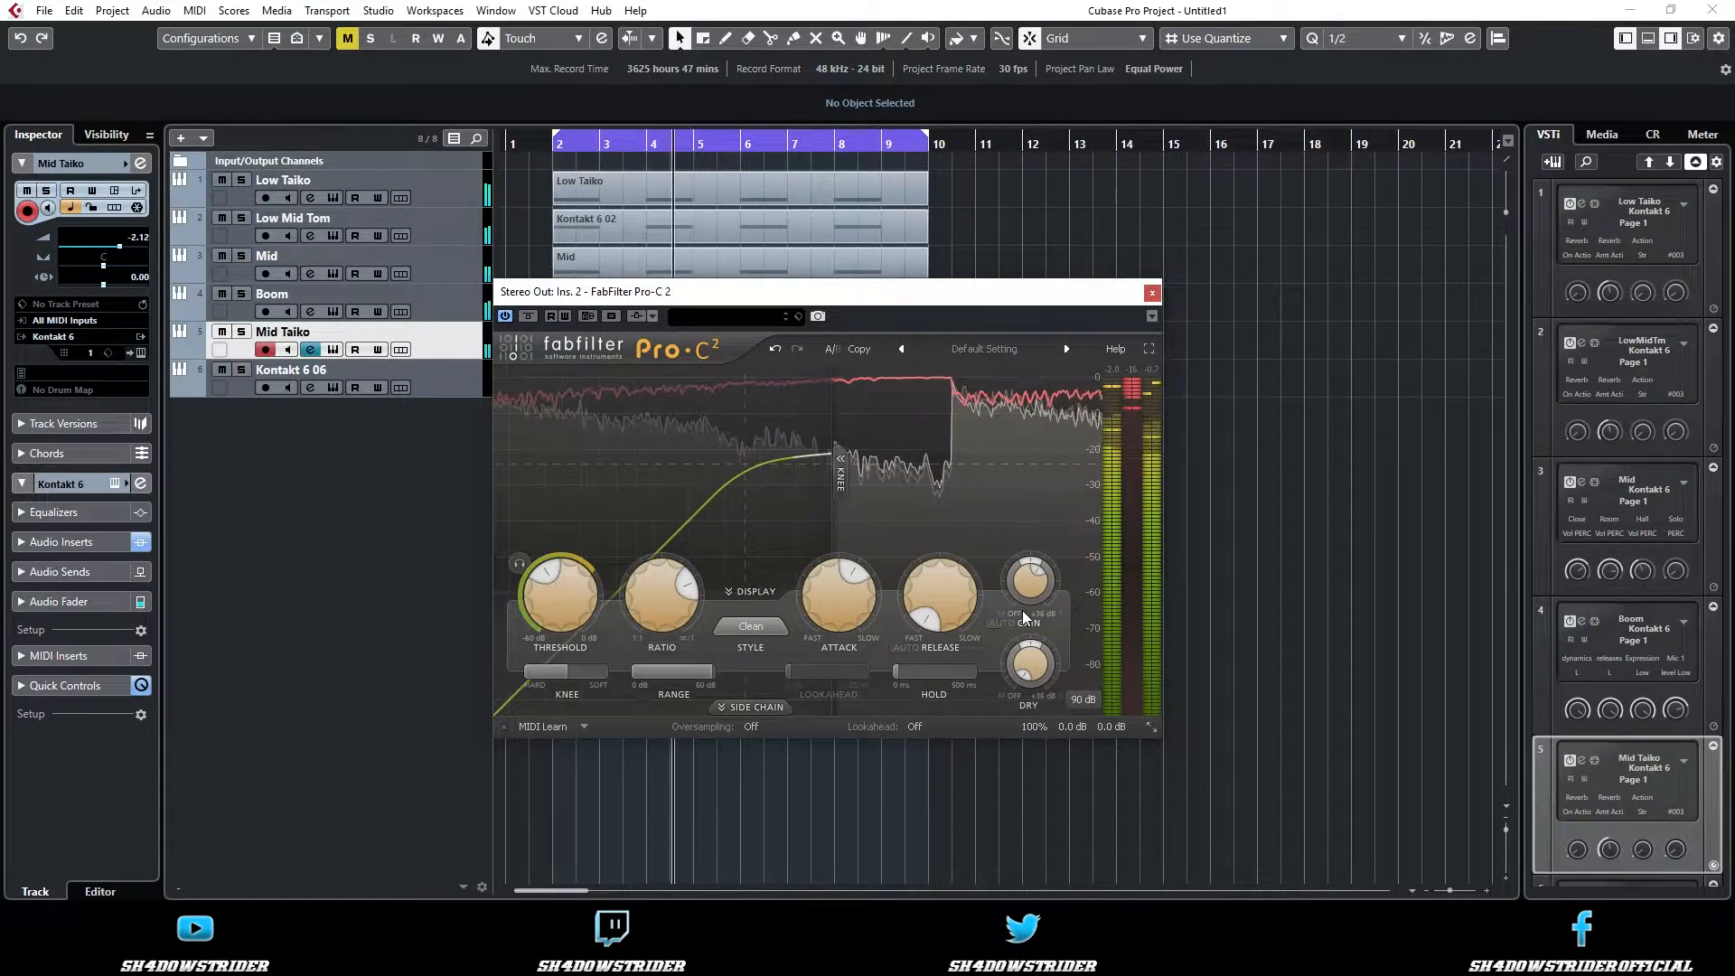
- Play the finished drum mix from the beginning and close the compressor window on the stereo output
click(535, 147)
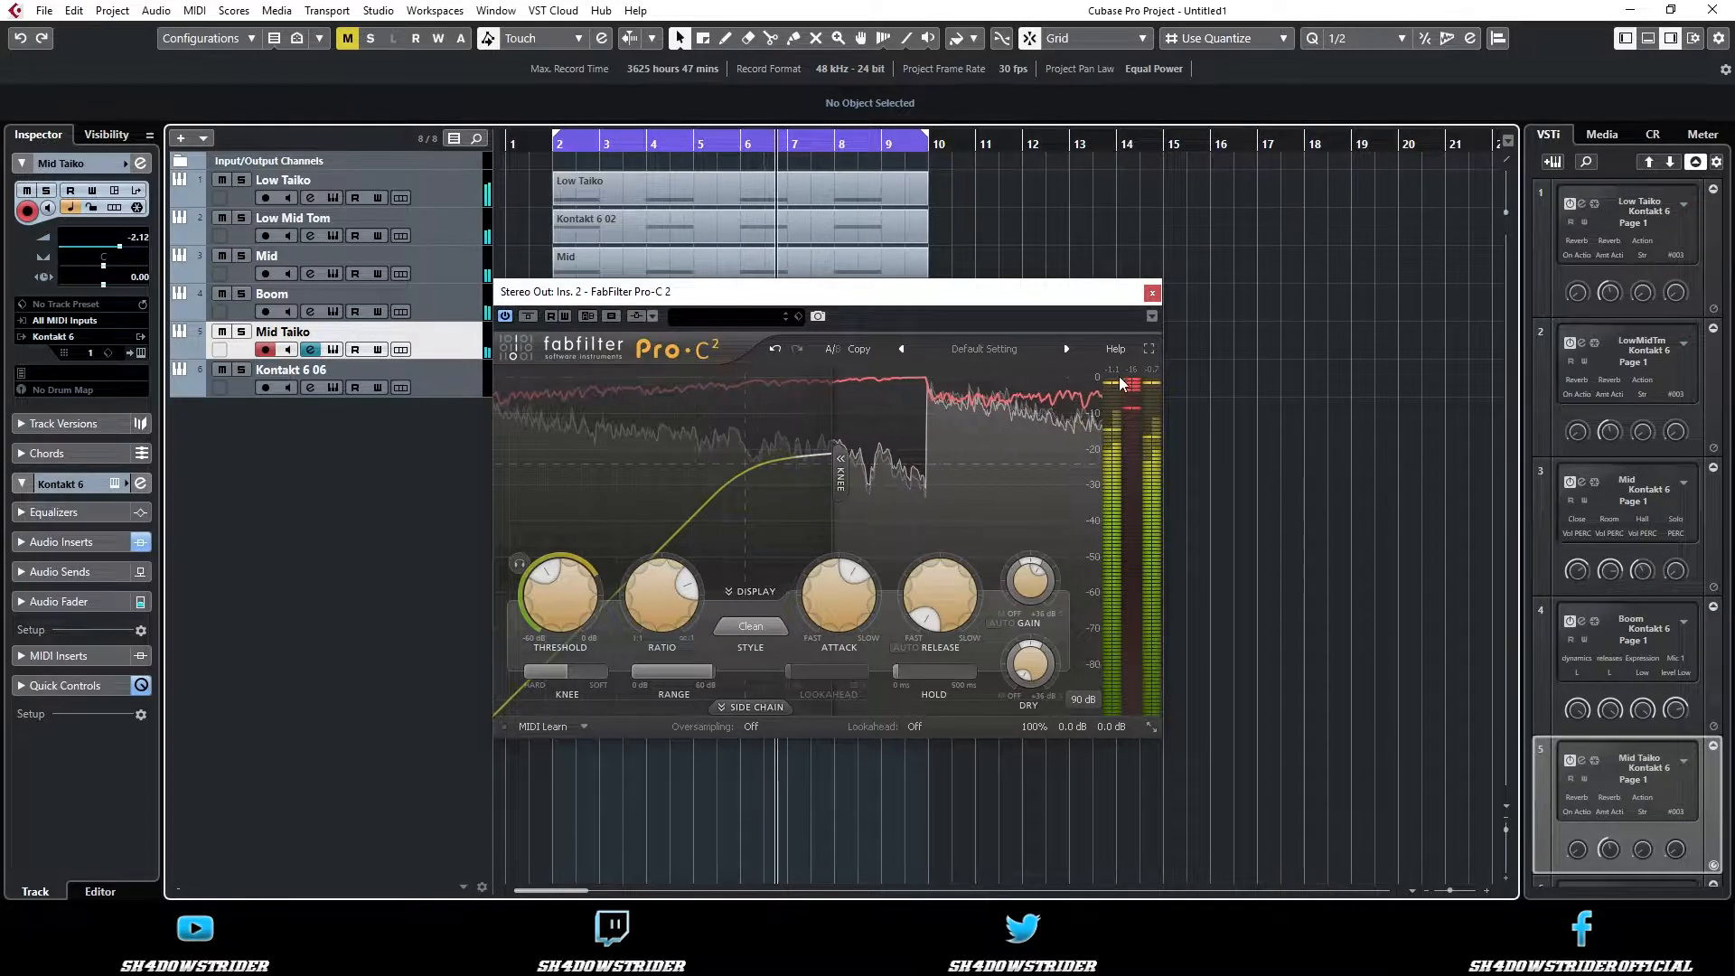
click(1153, 294)
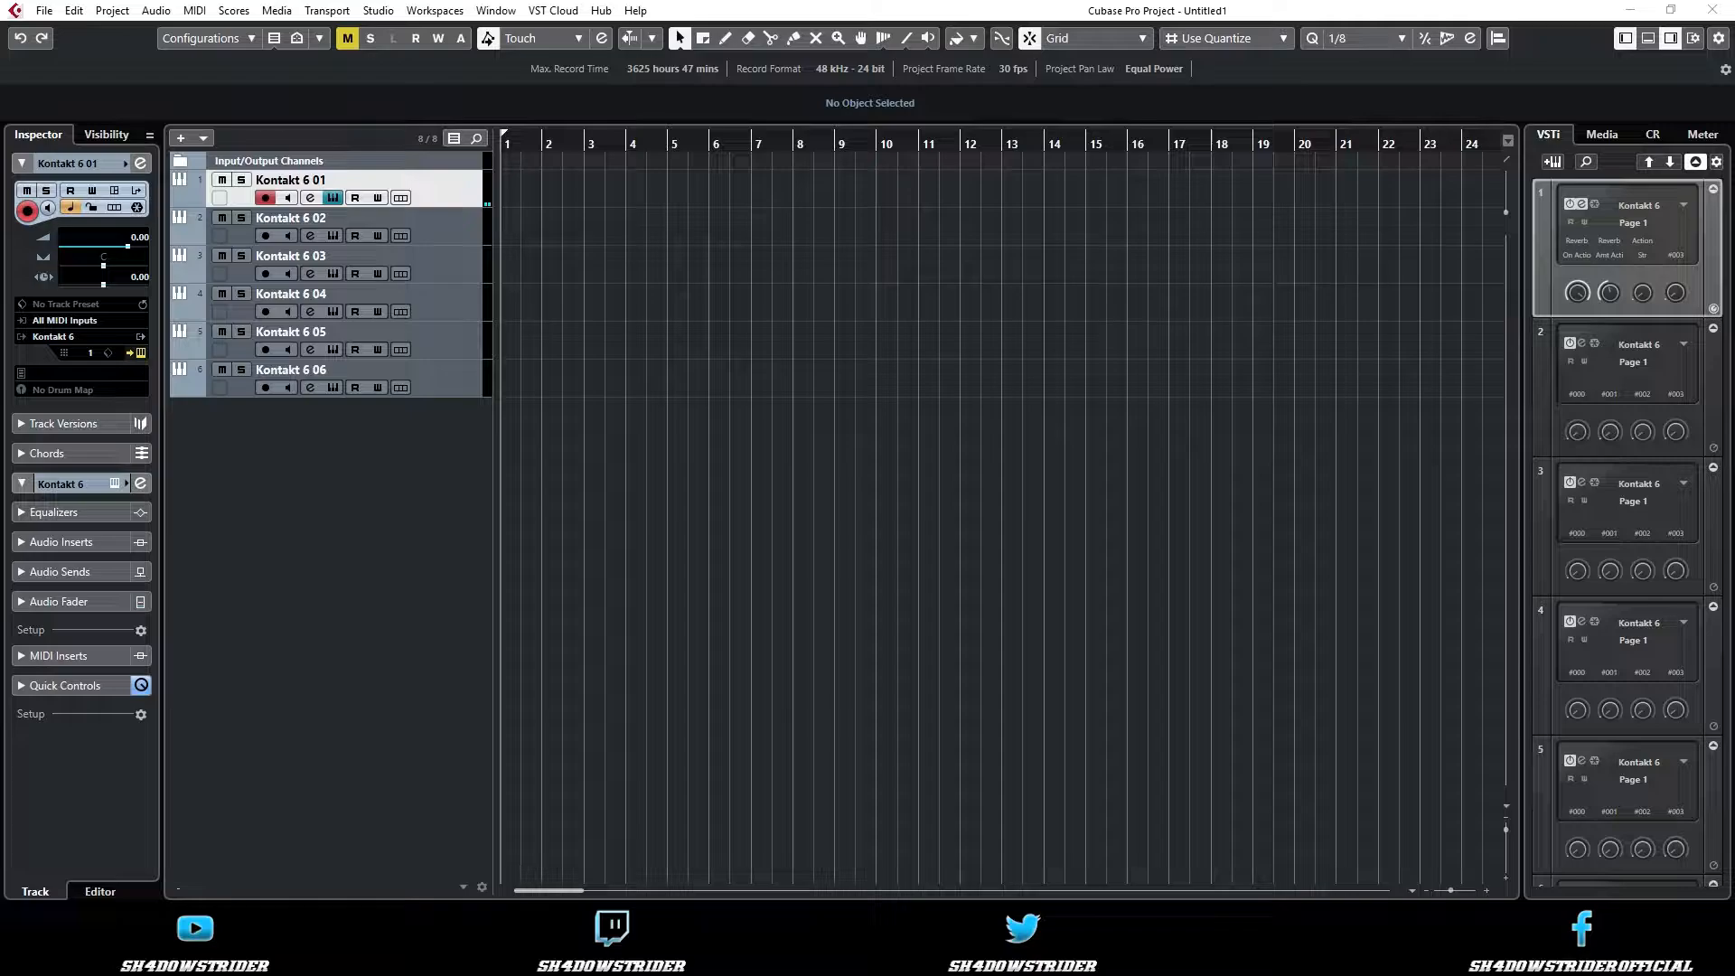
- Open the Kontakt instrument on the first track and audition the individual taiko hits of Action Strikes
click(689, 430)
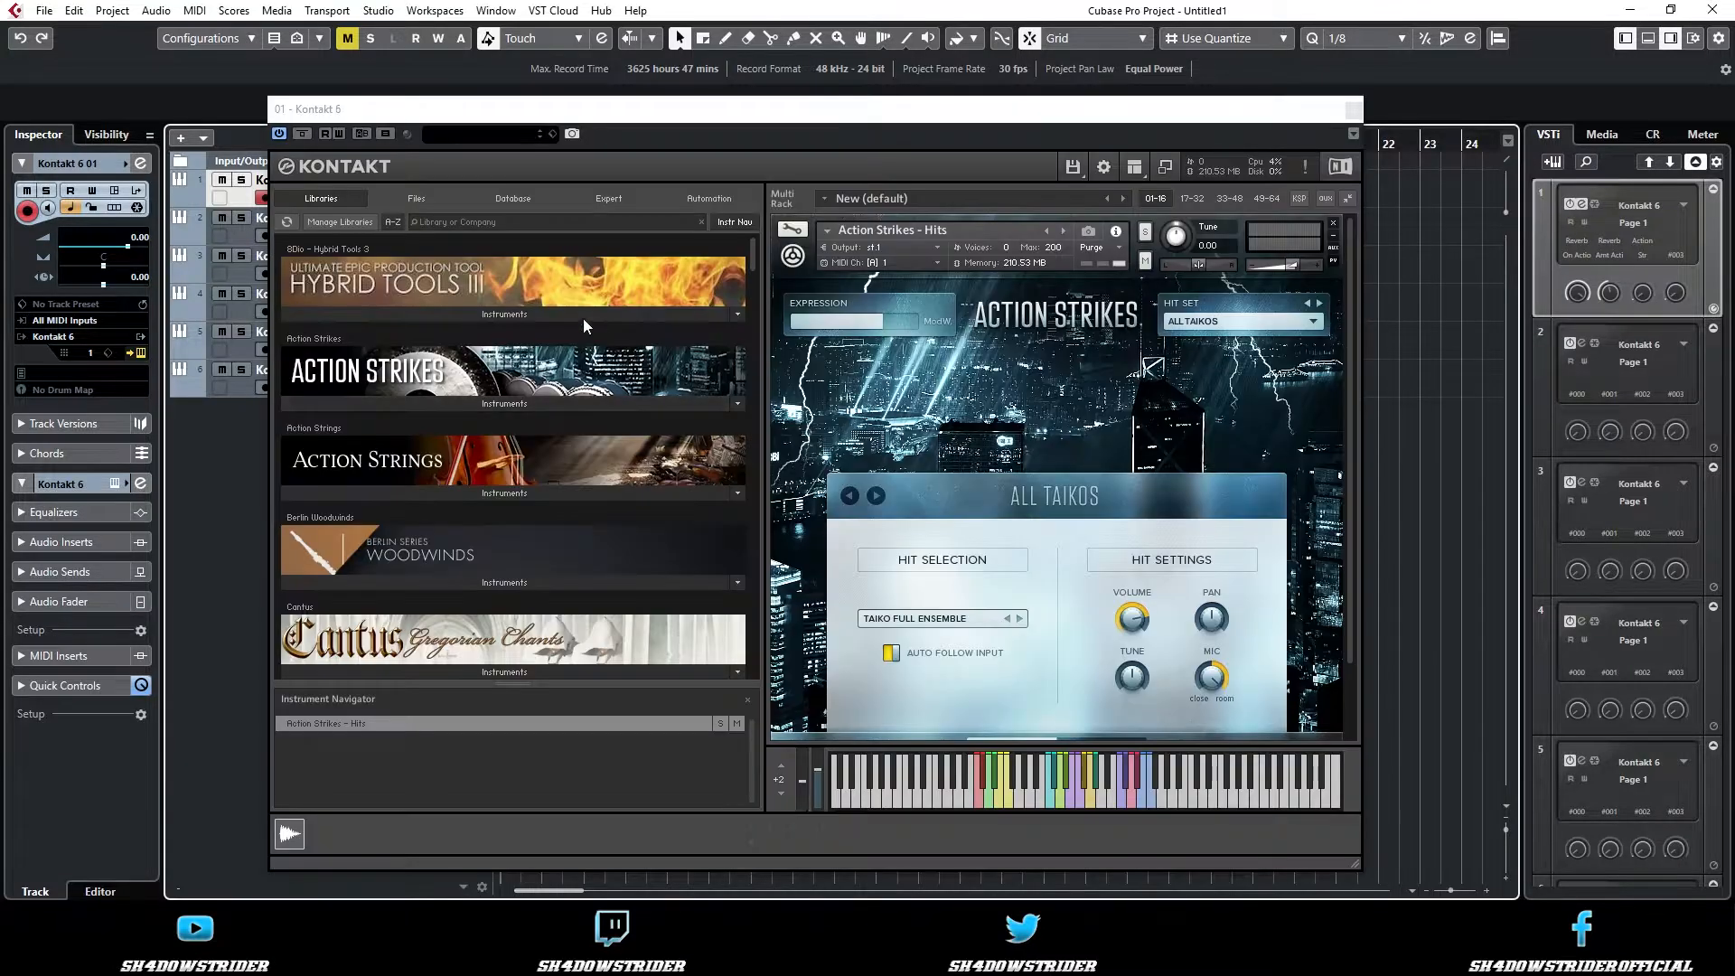
click(982, 802)
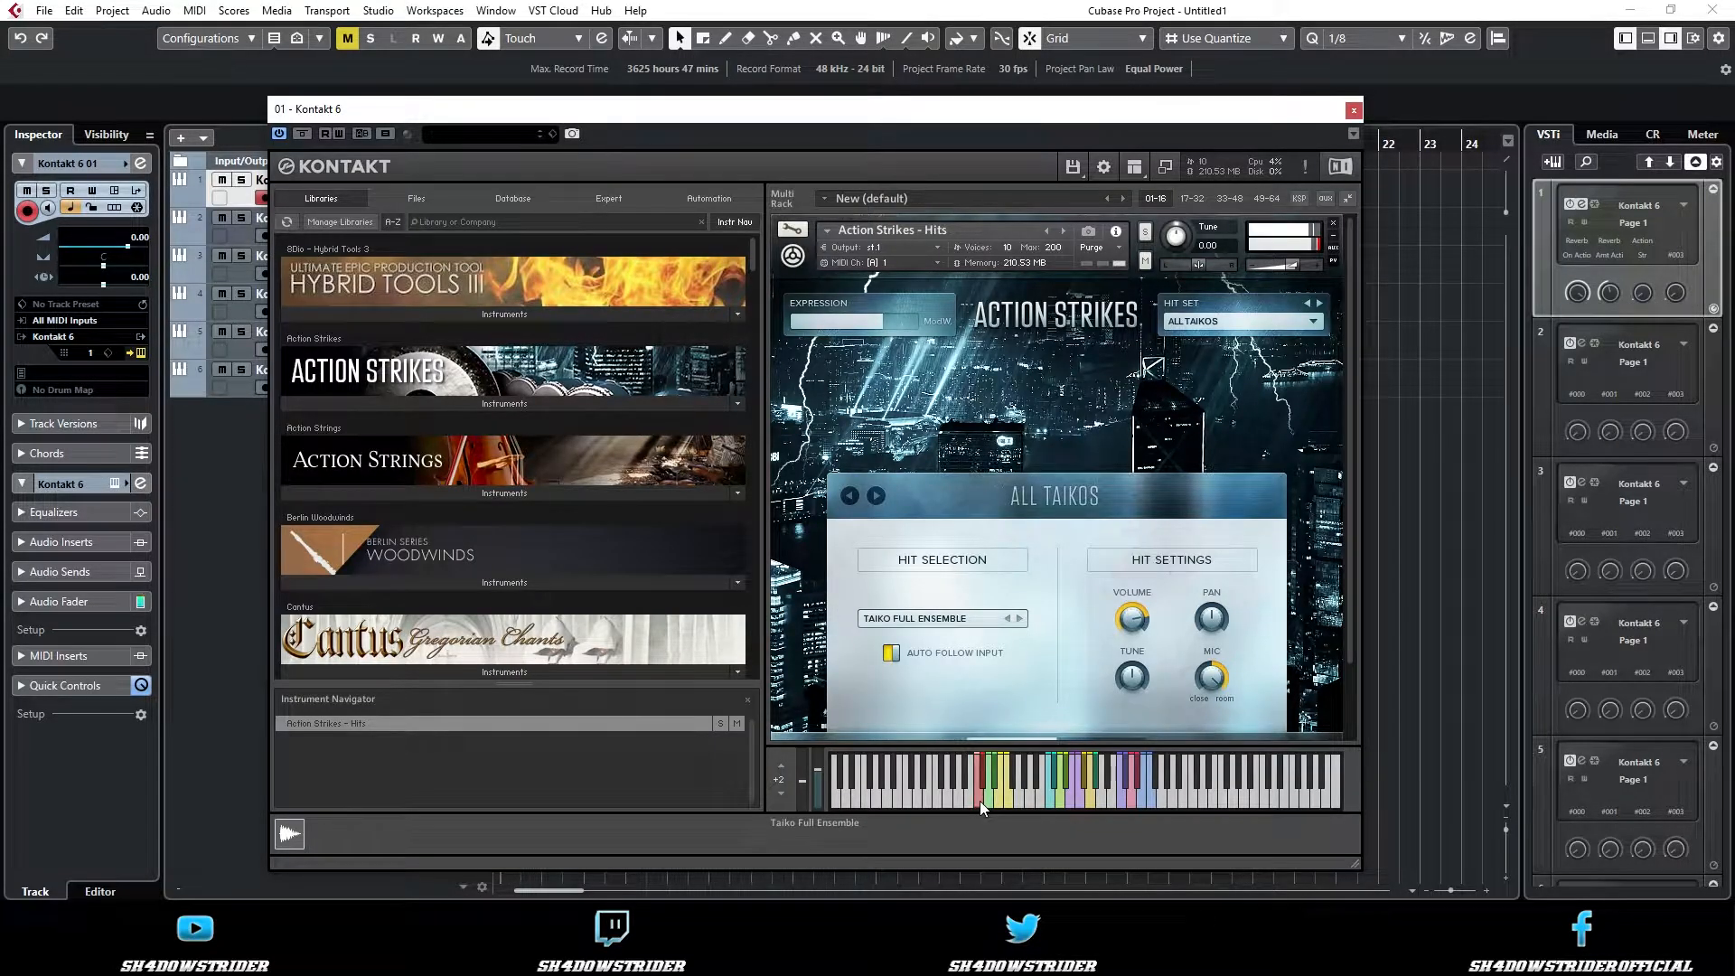
click(989, 799)
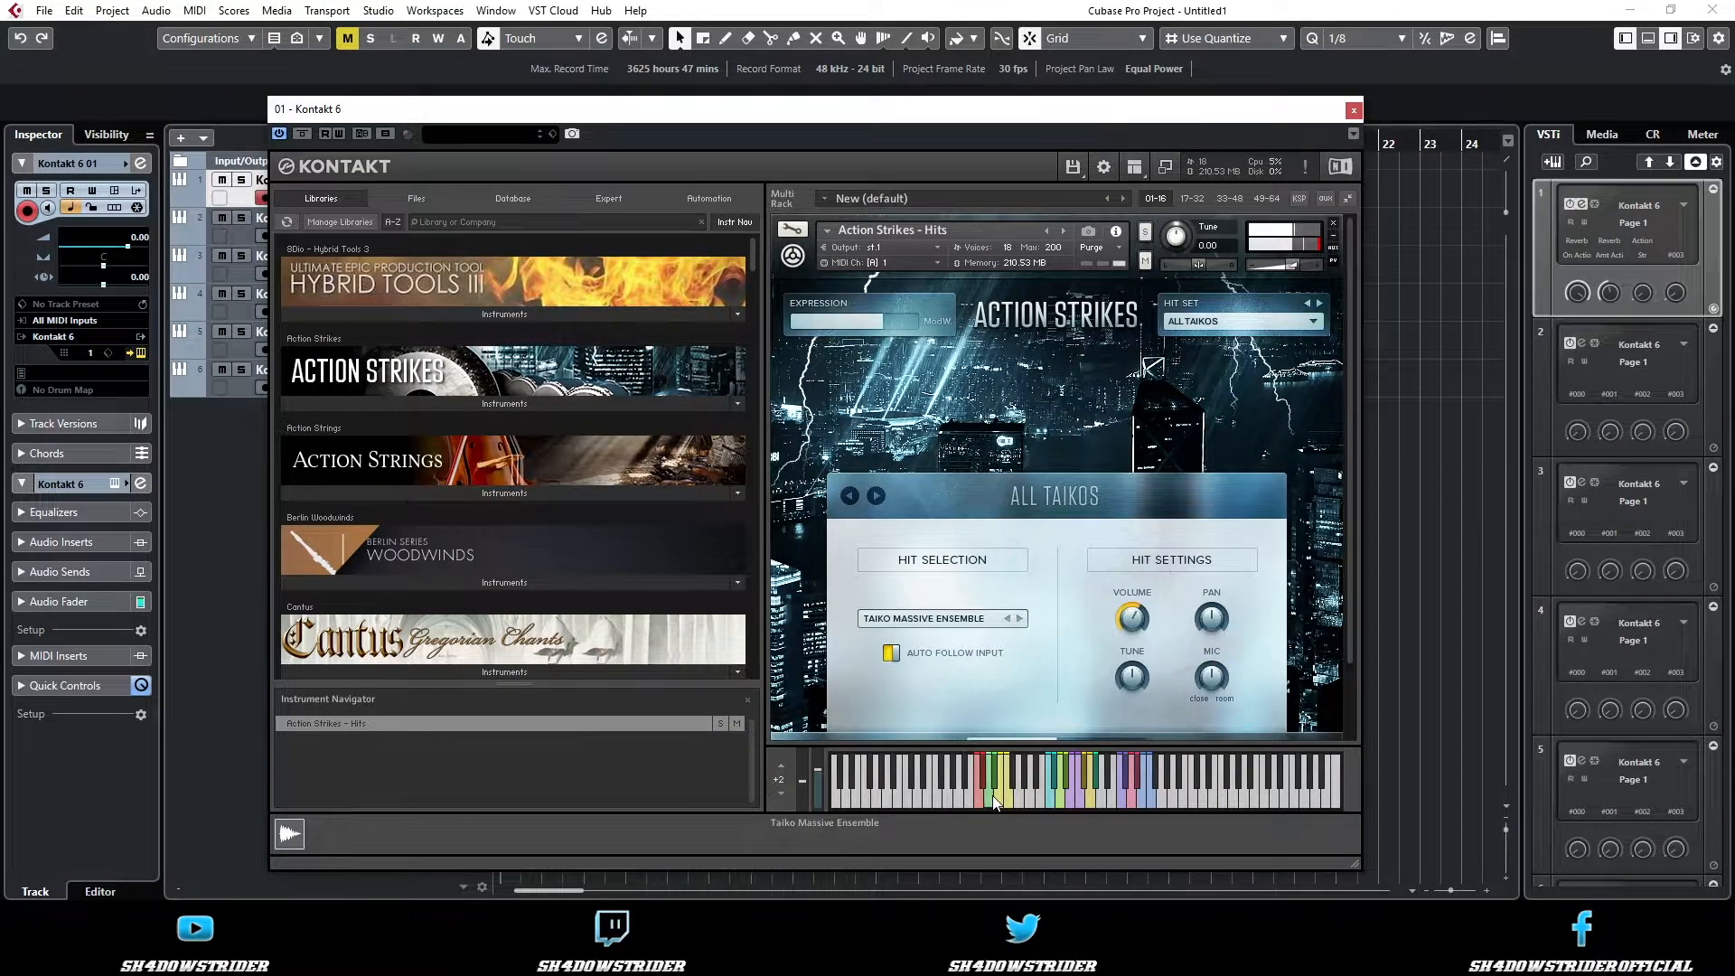
click(999, 799)
click(1047, 795)
click(1057, 800)
click(1076, 801)
click(1089, 800)
click(979, 794)
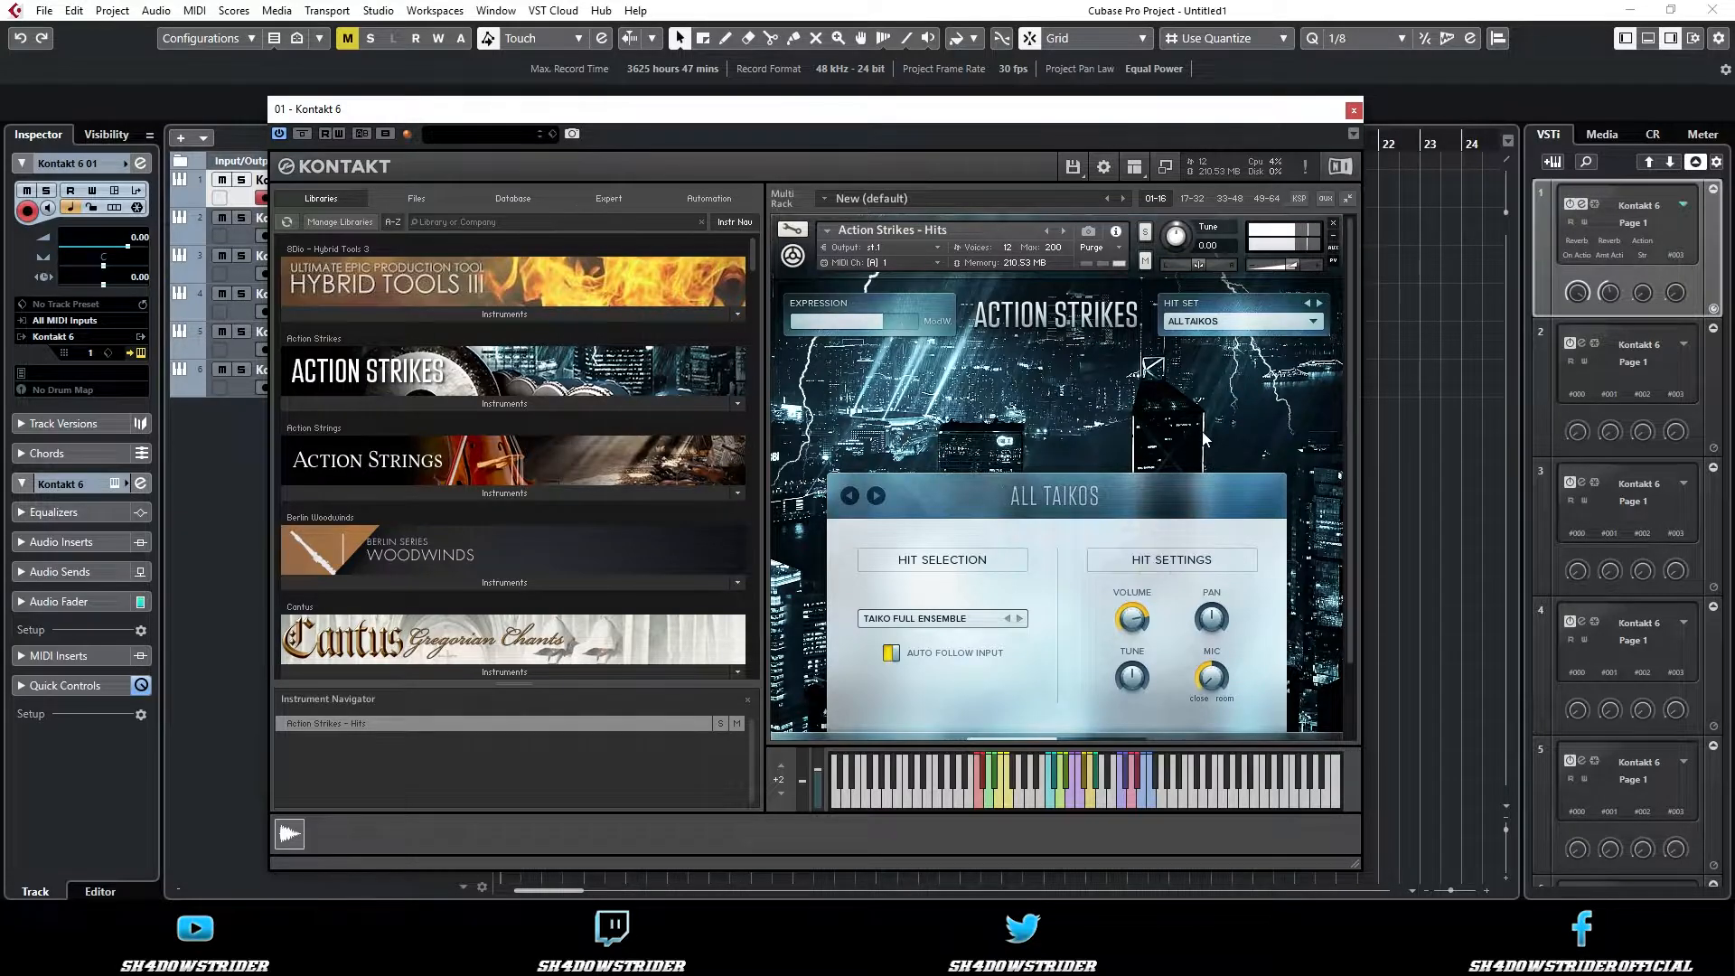
- Choose All Taikos as the hit set in Action Strikes
click(1200, 323)
click(1068, 321)
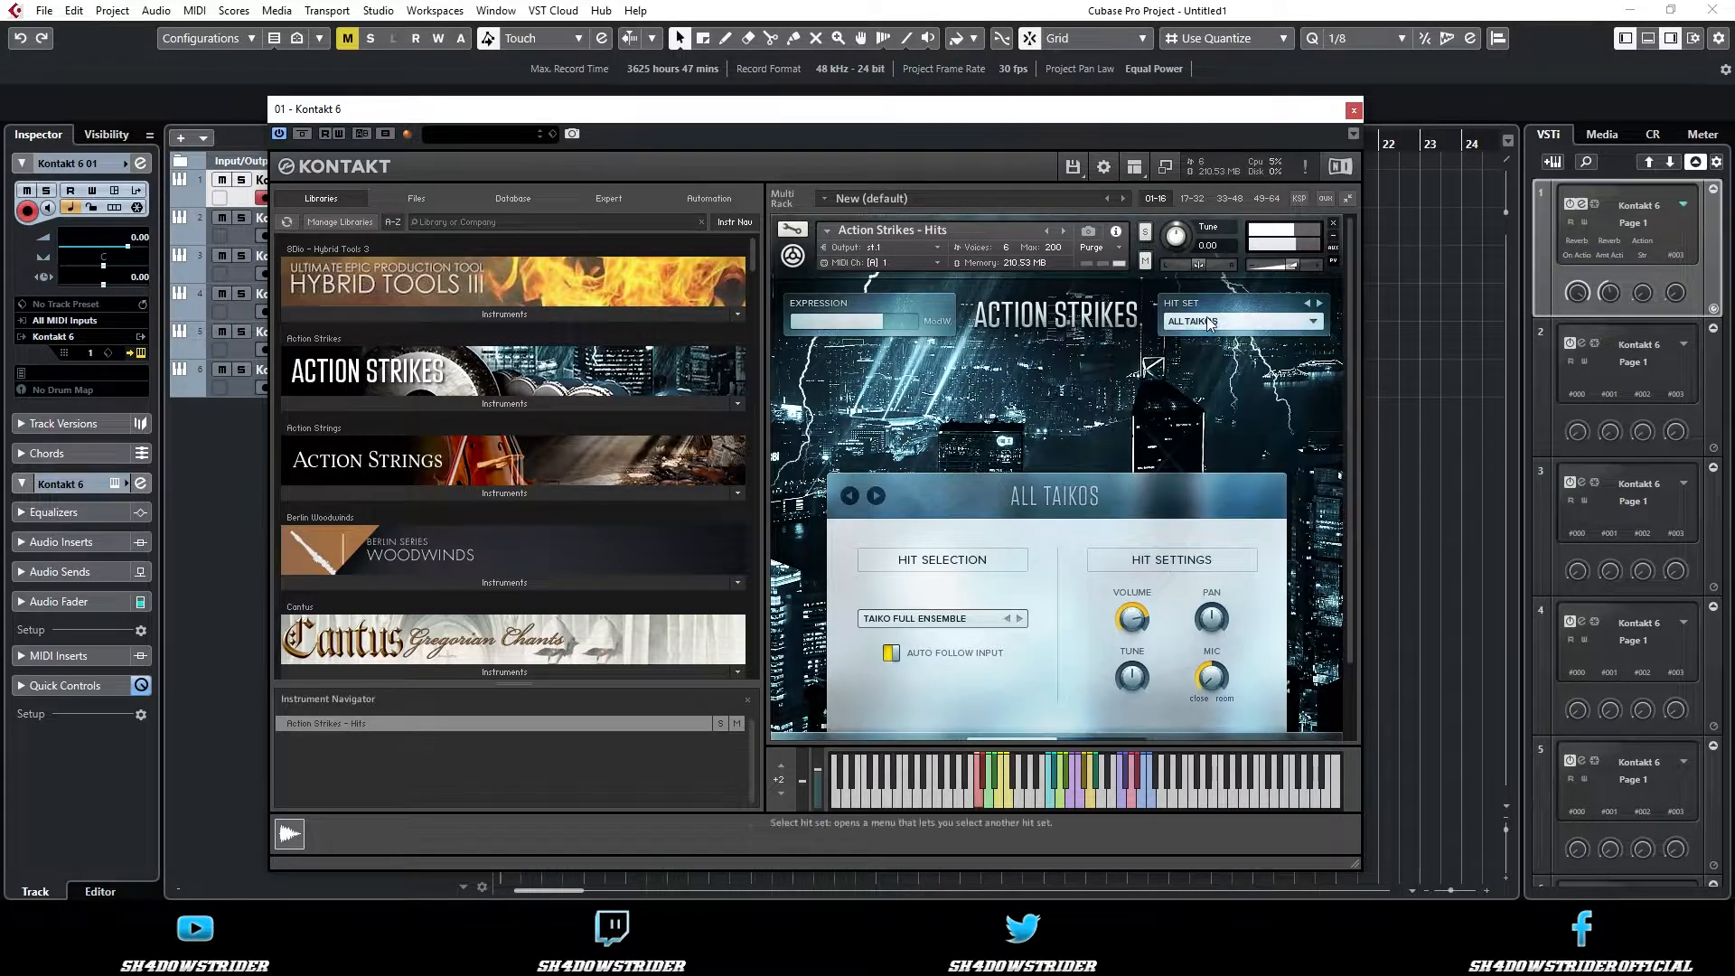
click(1206, 320)
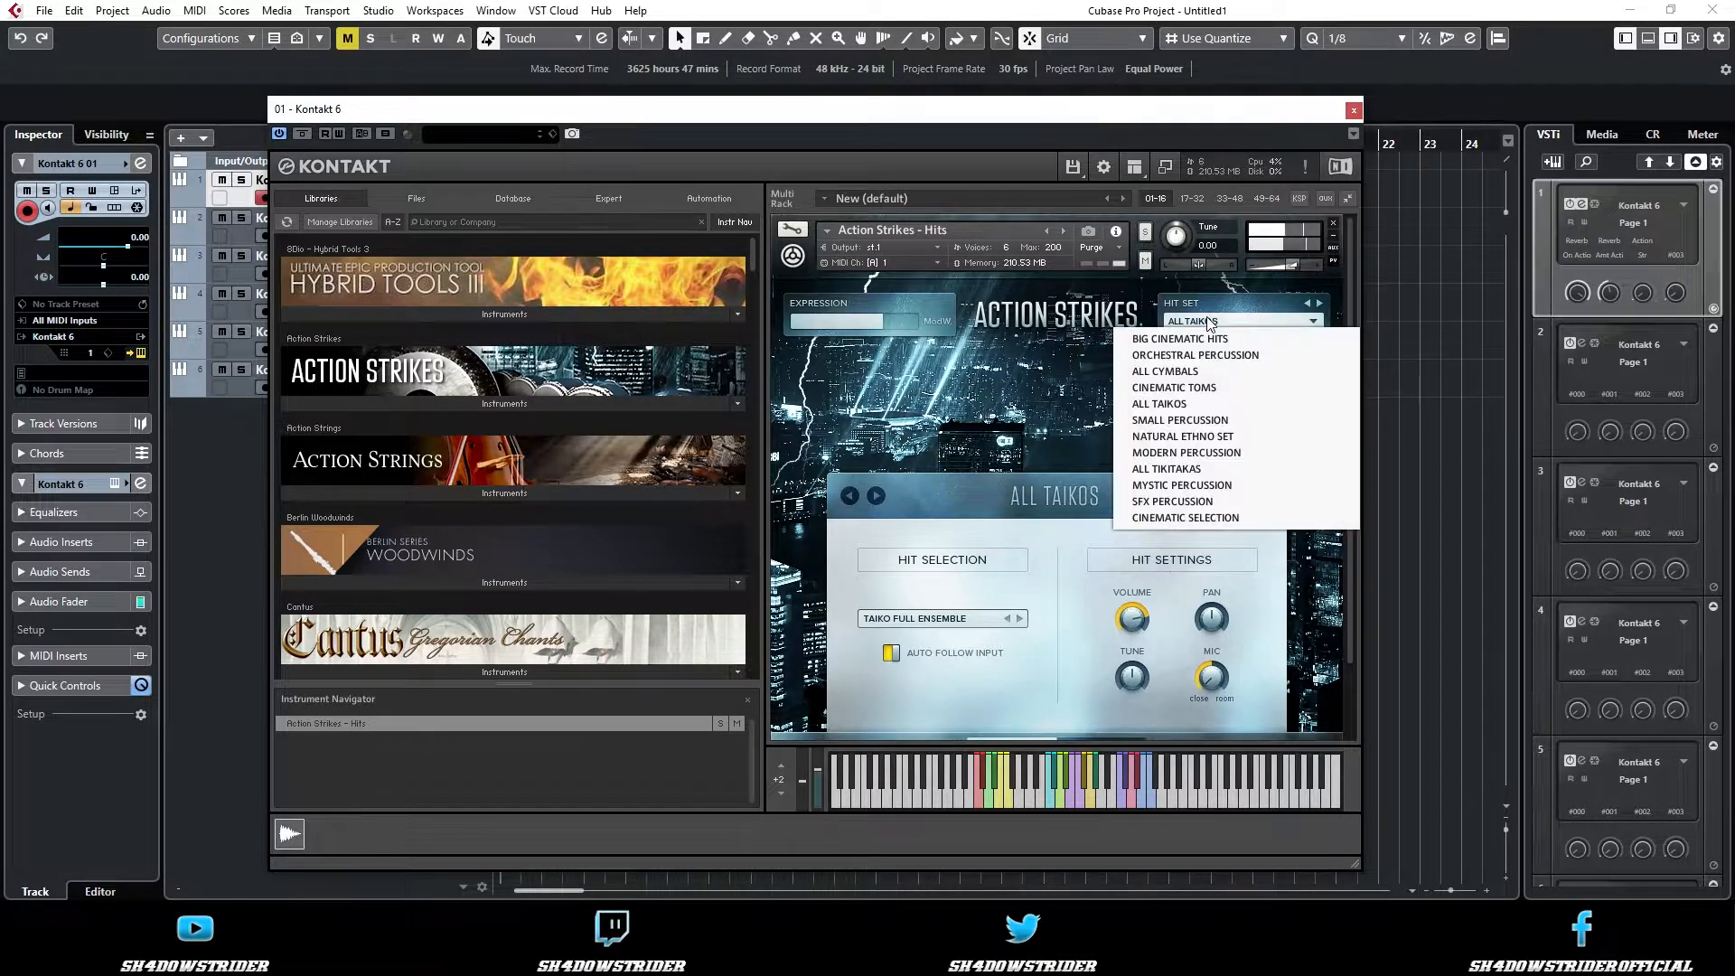
click(1144, 400)
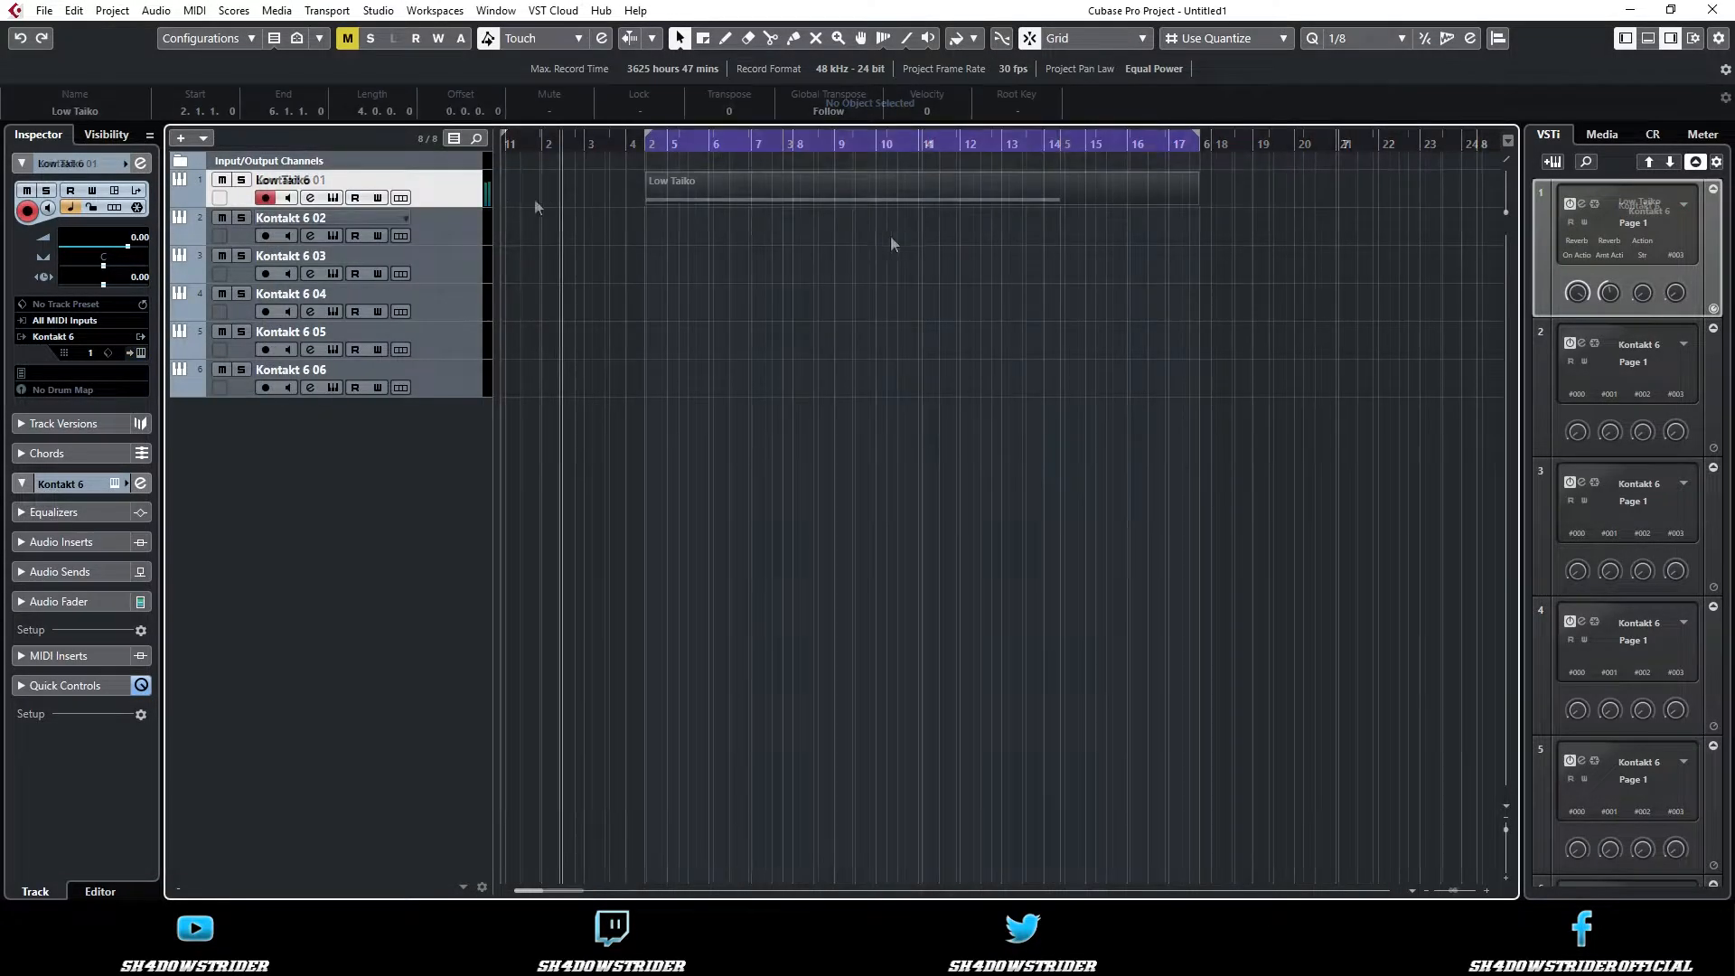
- Set the locators around the Low Taiko part and play it back
key(p)
key(space)
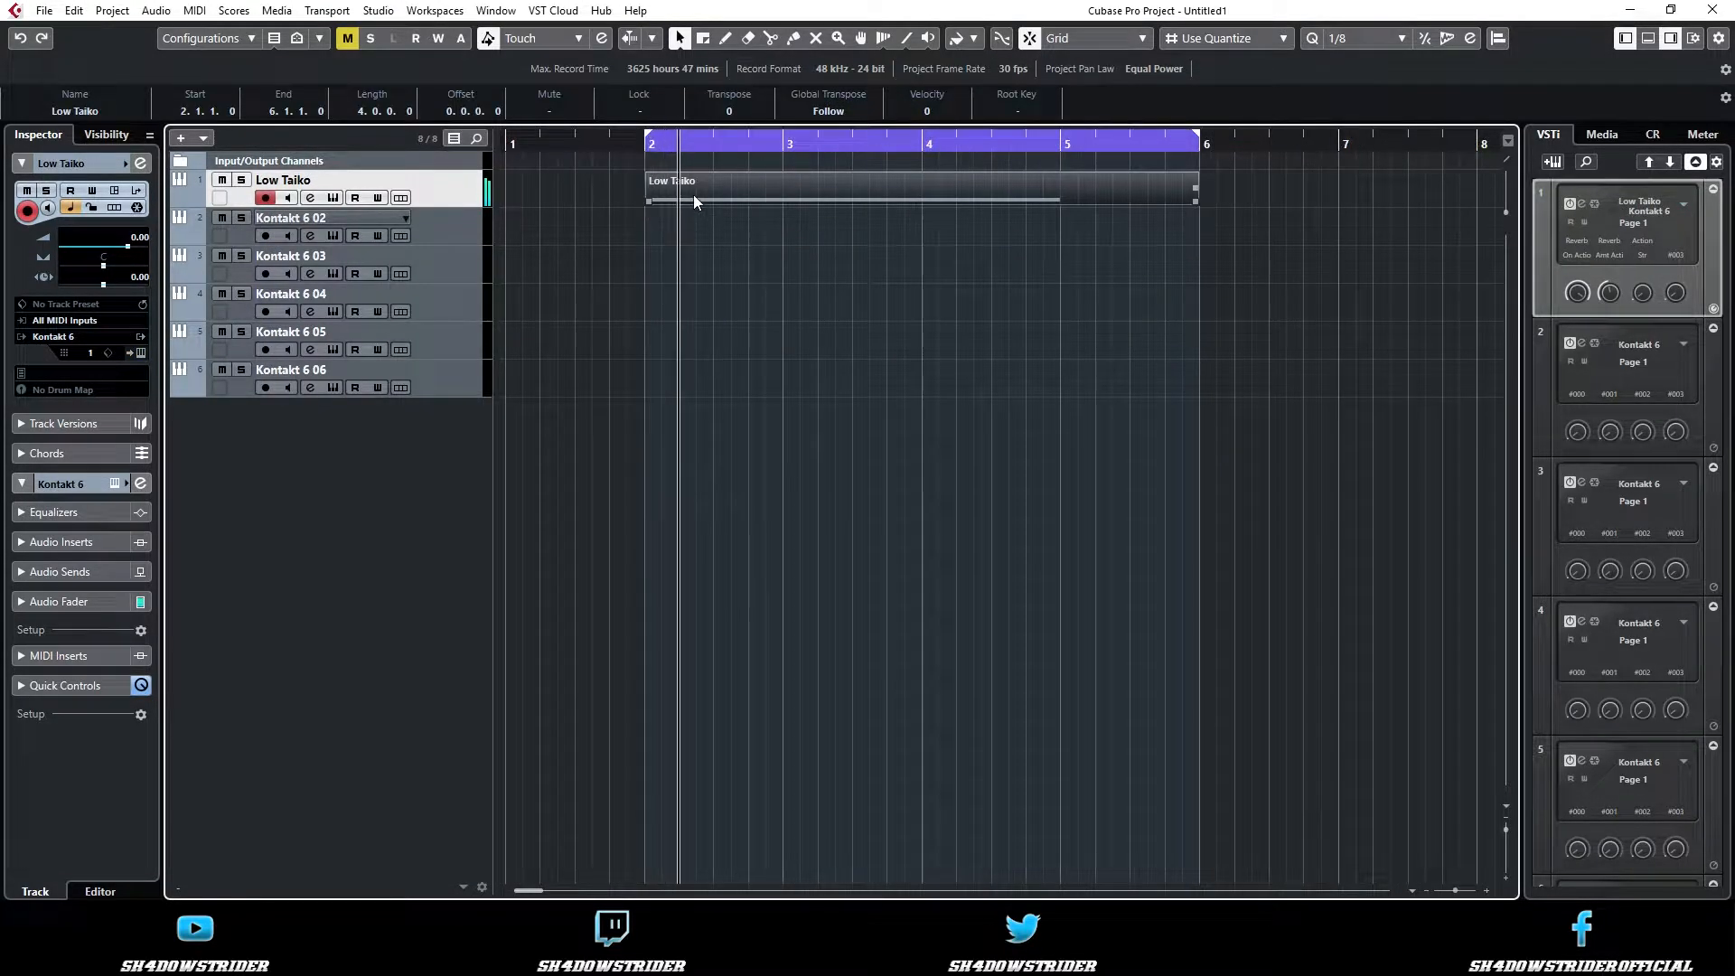
key(space)
- Open the Low Taiko part in the Key Editor and select its long C2 note to check its velocity
double_click(693, 195)
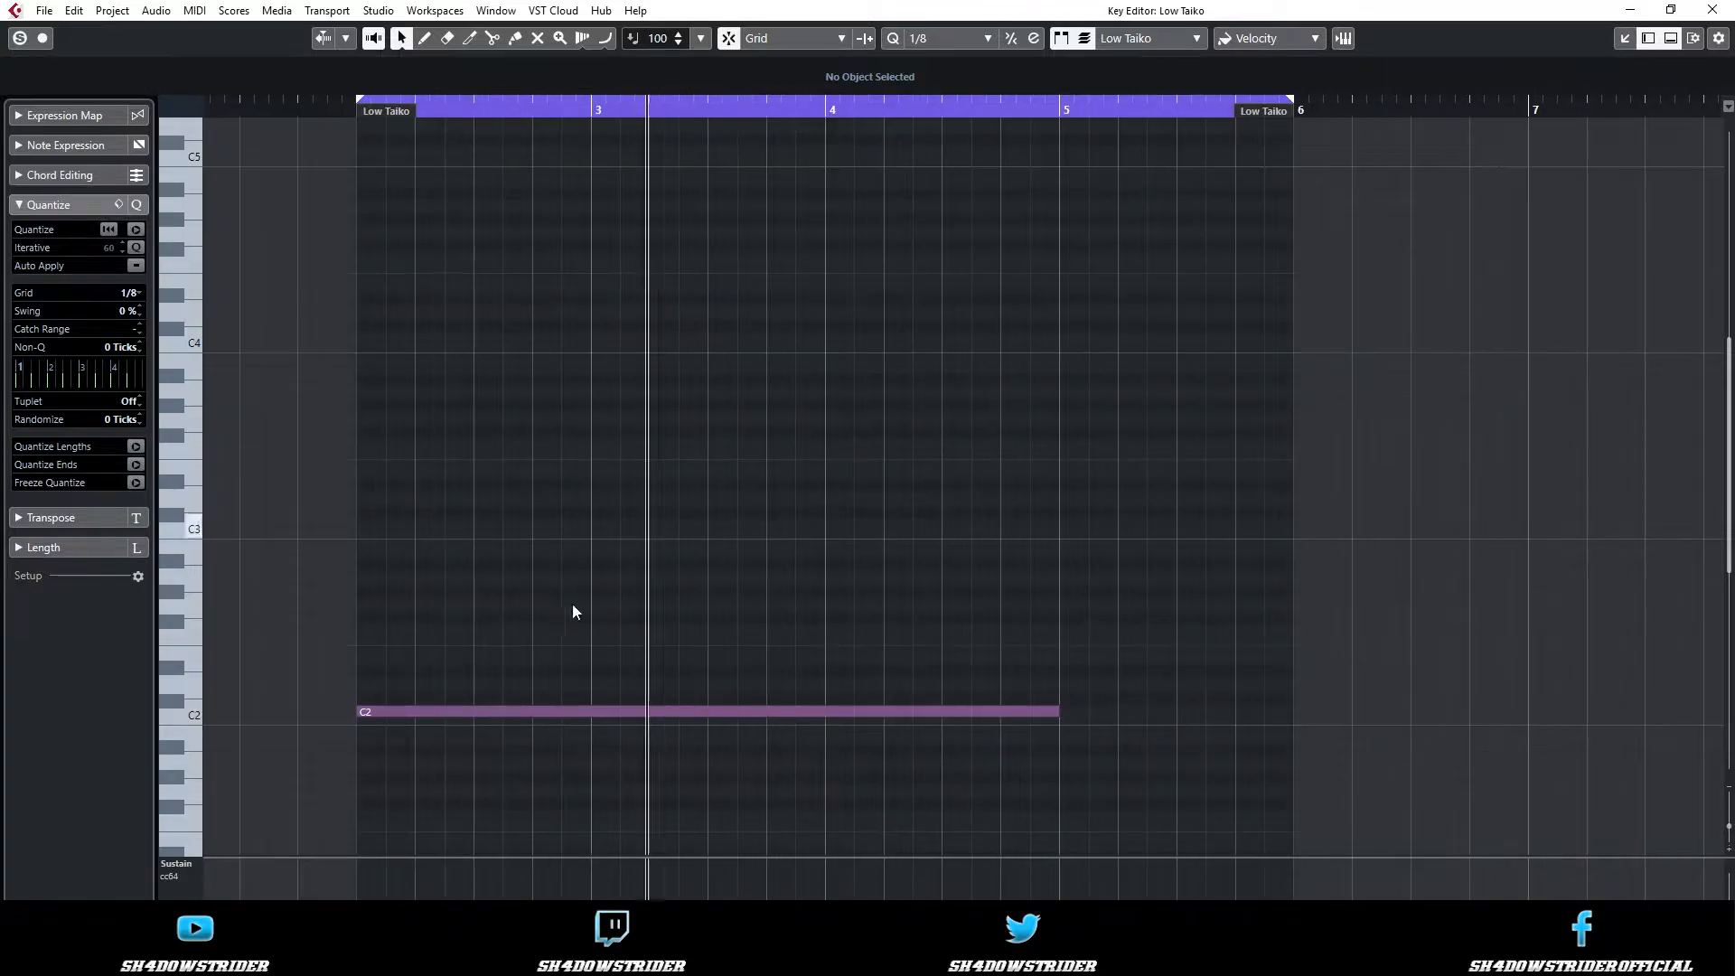
click(553, 712)
scroll(413, 89, up, 20)
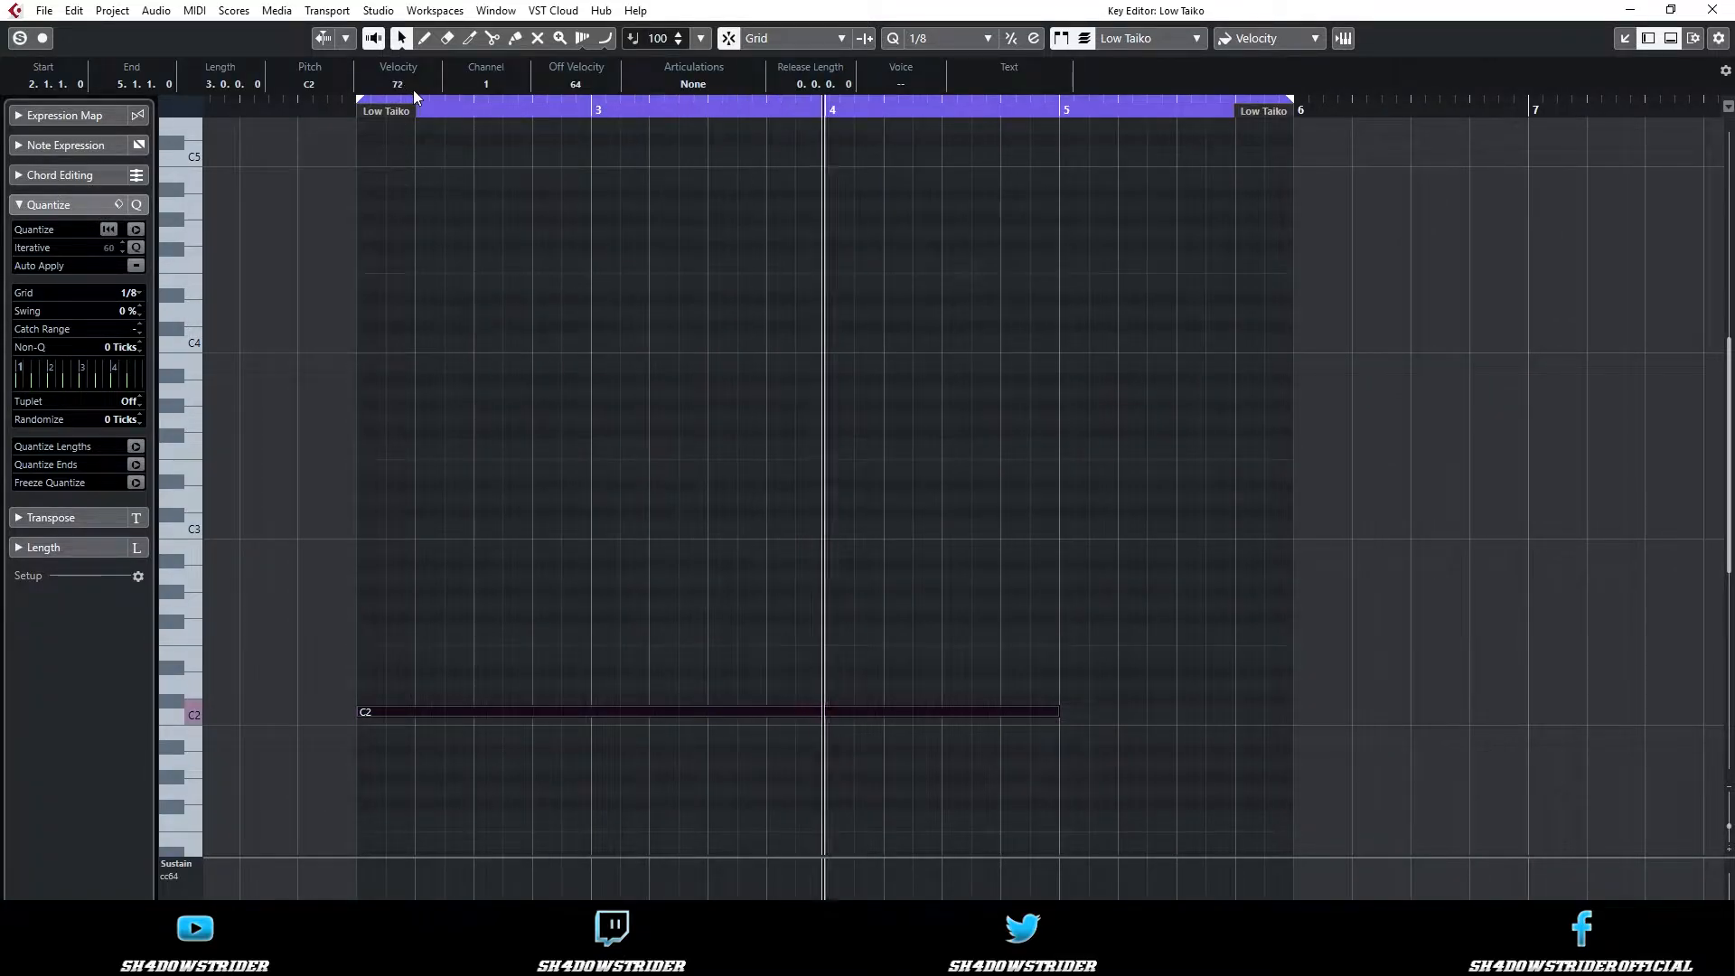
click(329, 109)
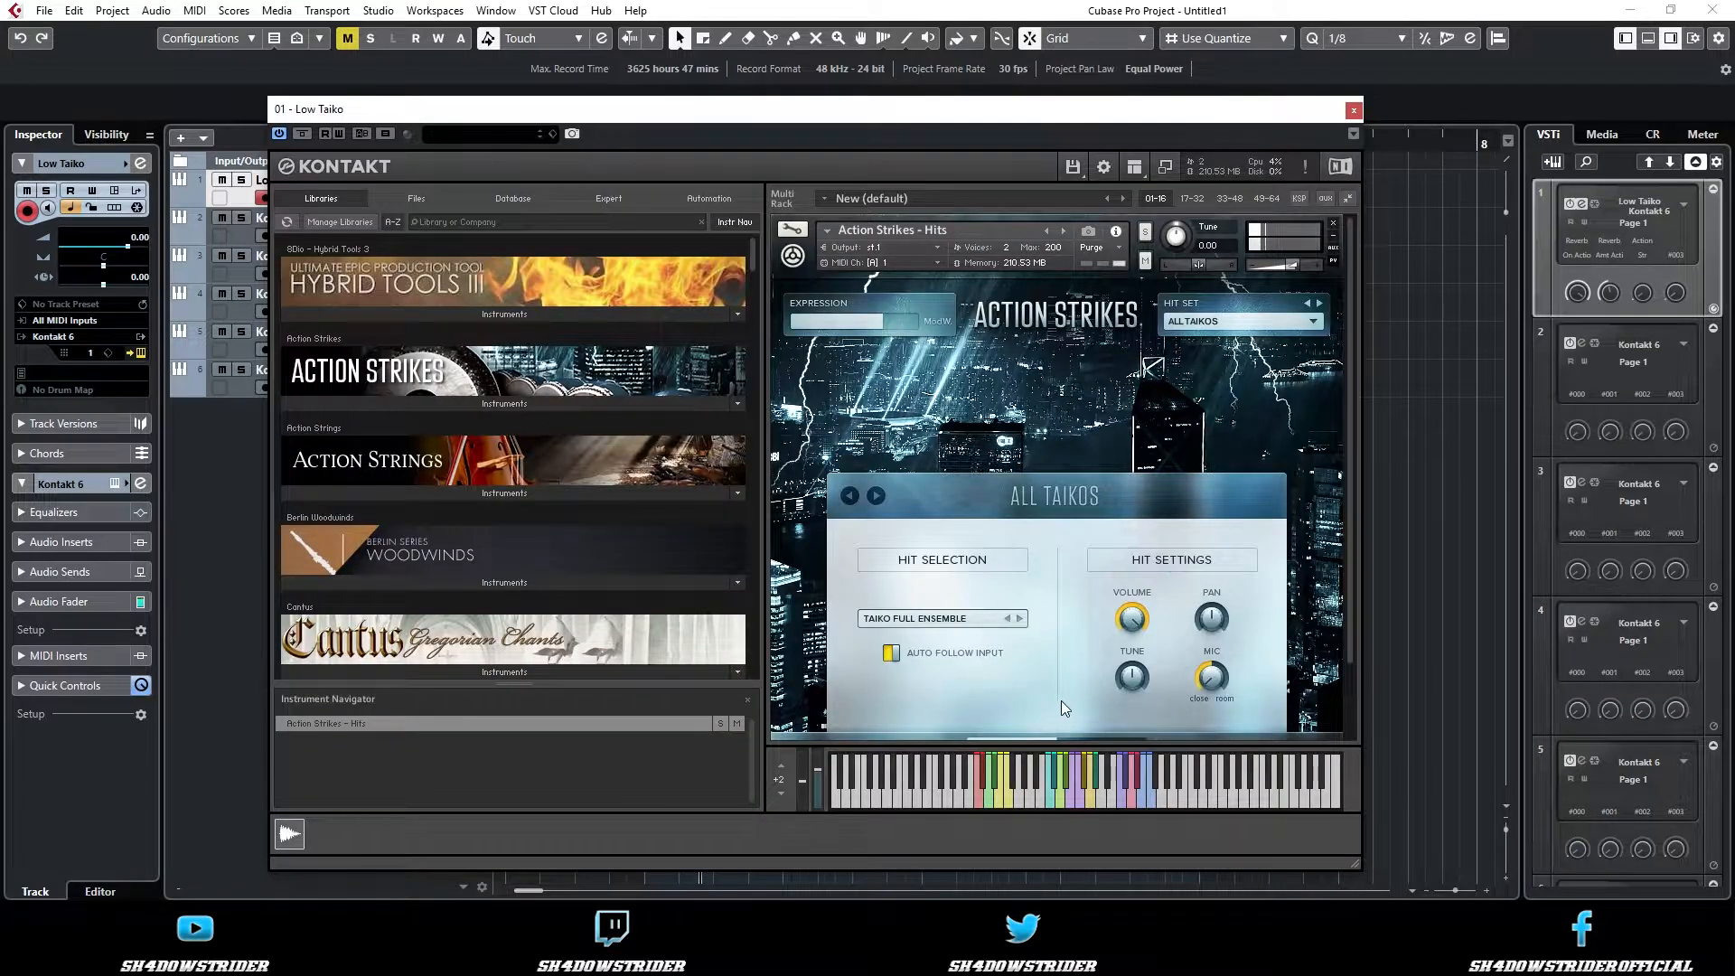
- Turn off the Concert Hall 1 reverb in the Low Taiko instrument's effects settings and close Kontakt
scroll(1064, 707, down, 1)
click(1091, 692)
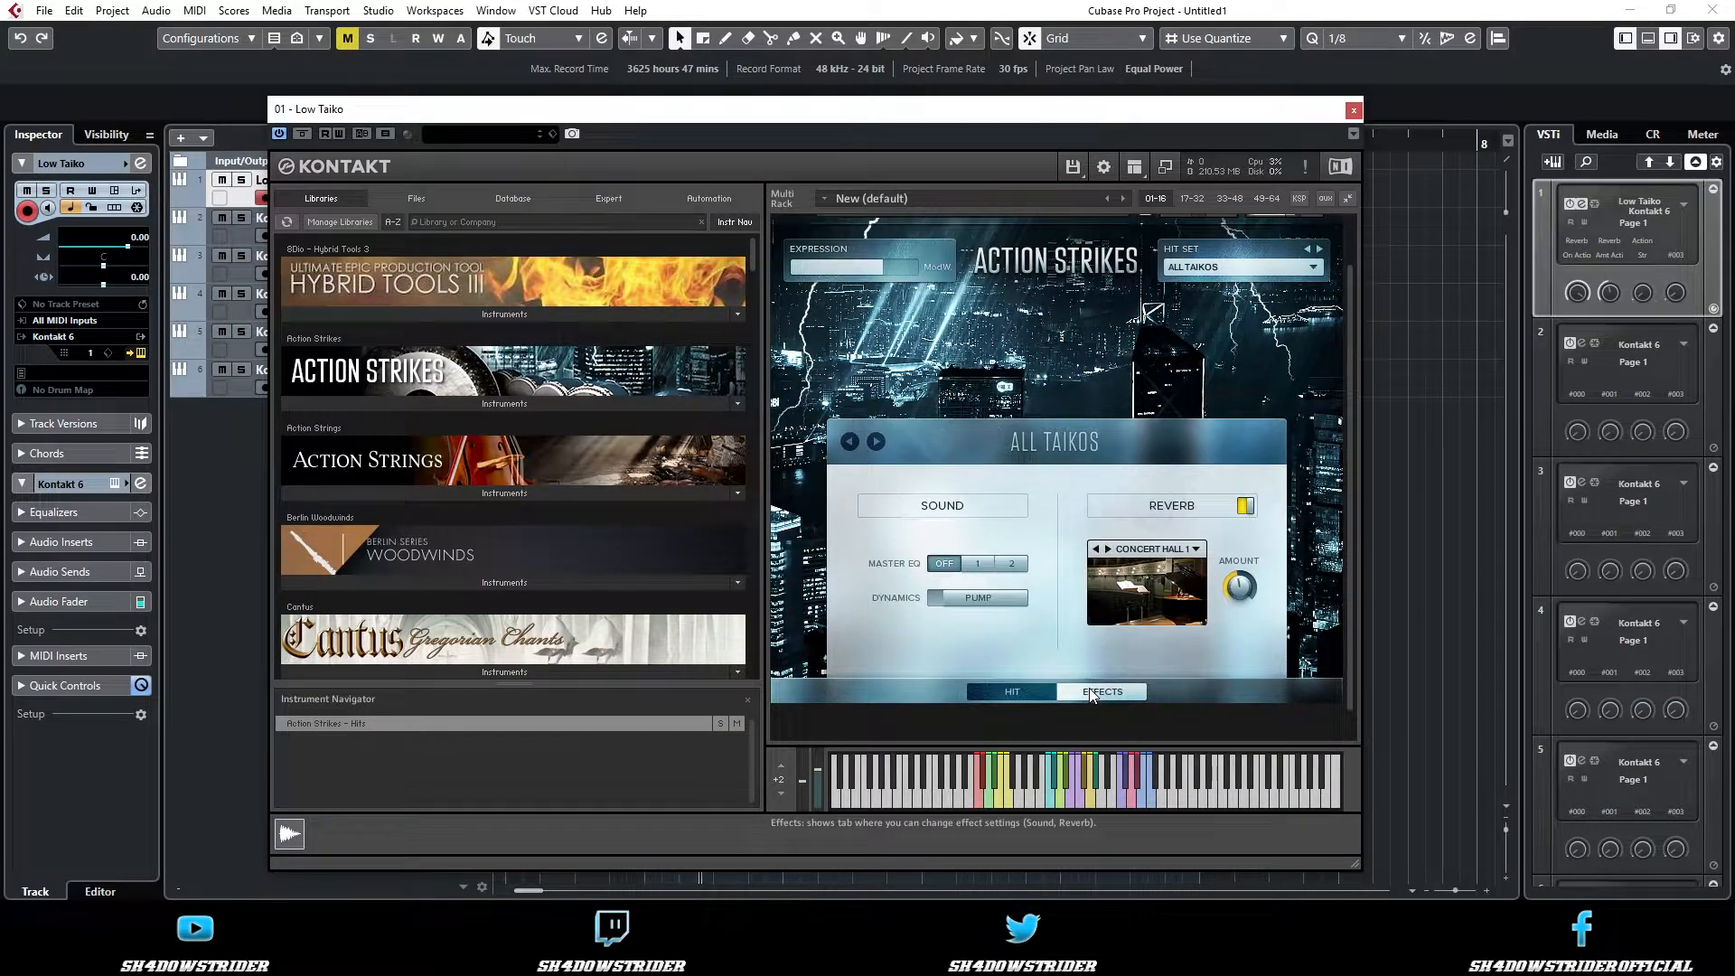
click(1245, 505)
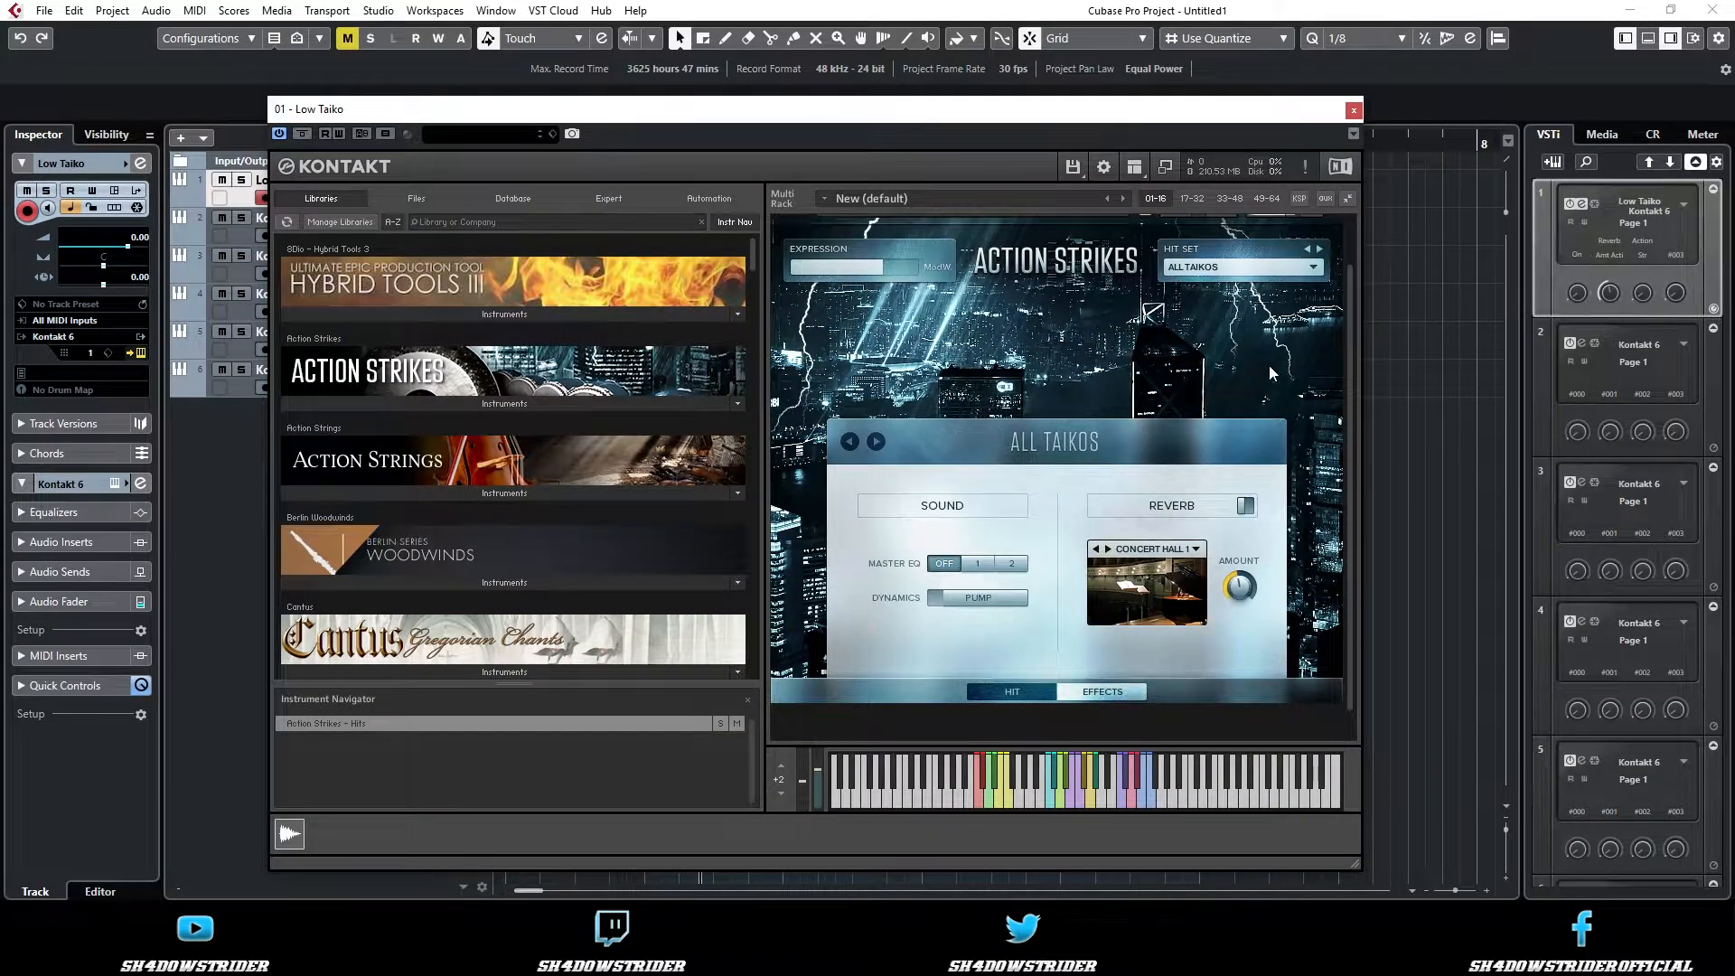
click(1353, 111)
- Add FabFilter Pro-Q 2 as the first insert on the Low Taiko channel
click(310, 198)
click(475, 263)
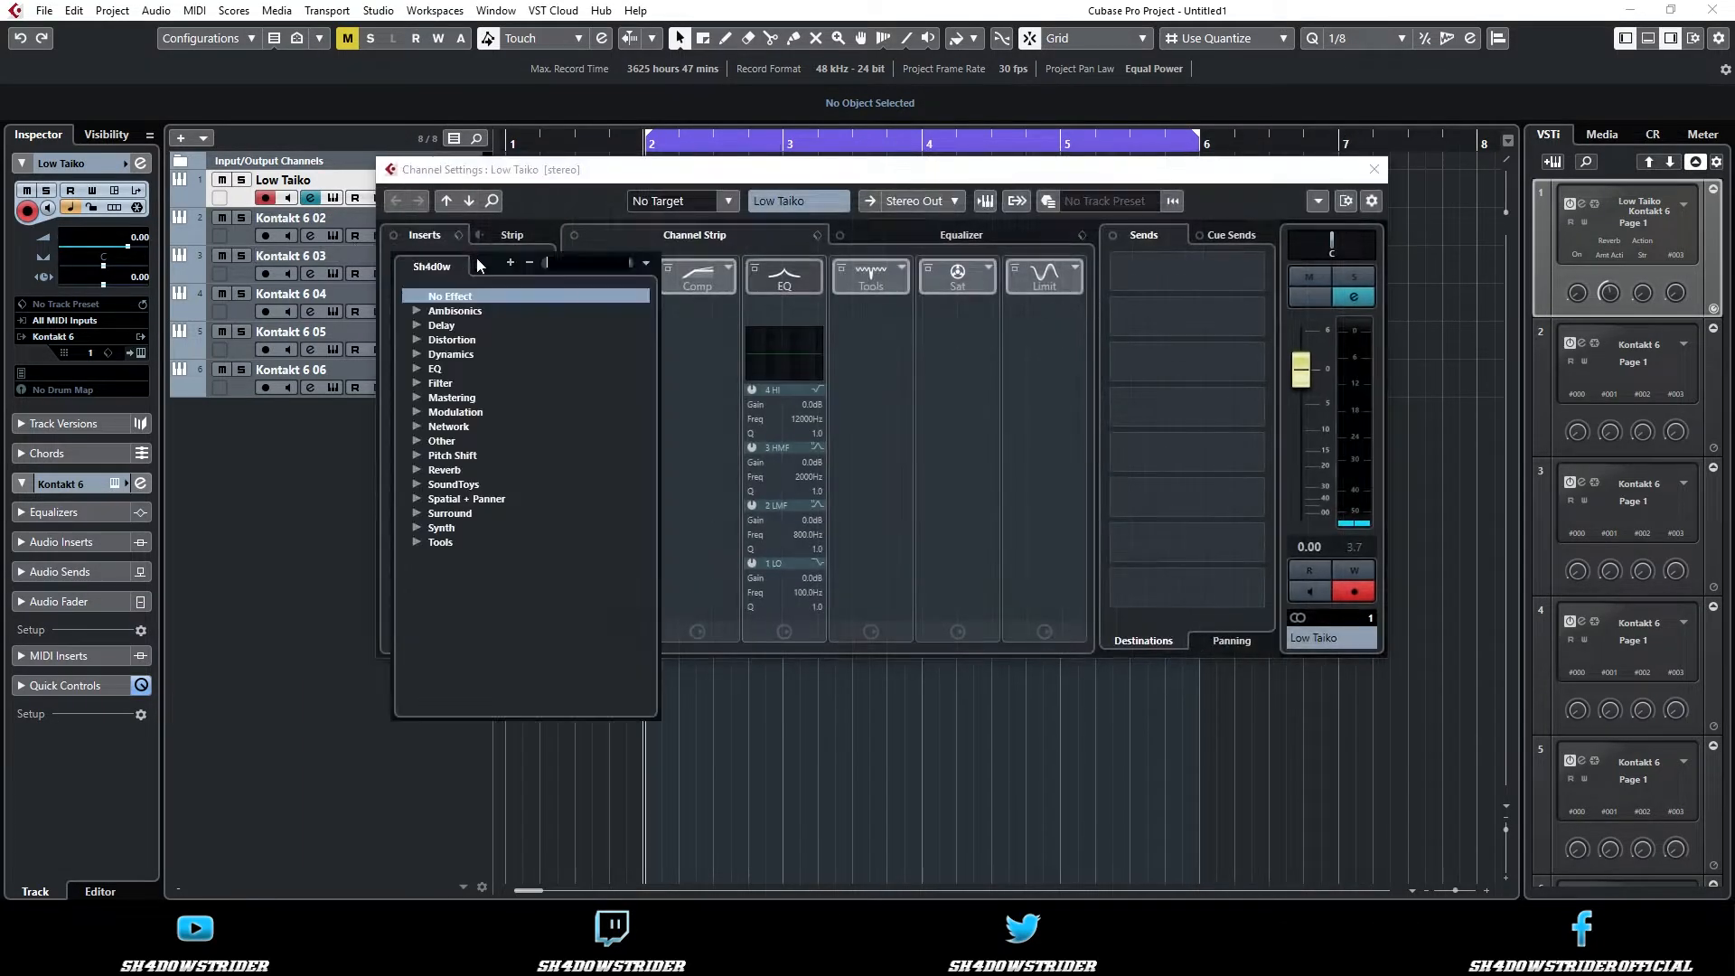
key(Escape)
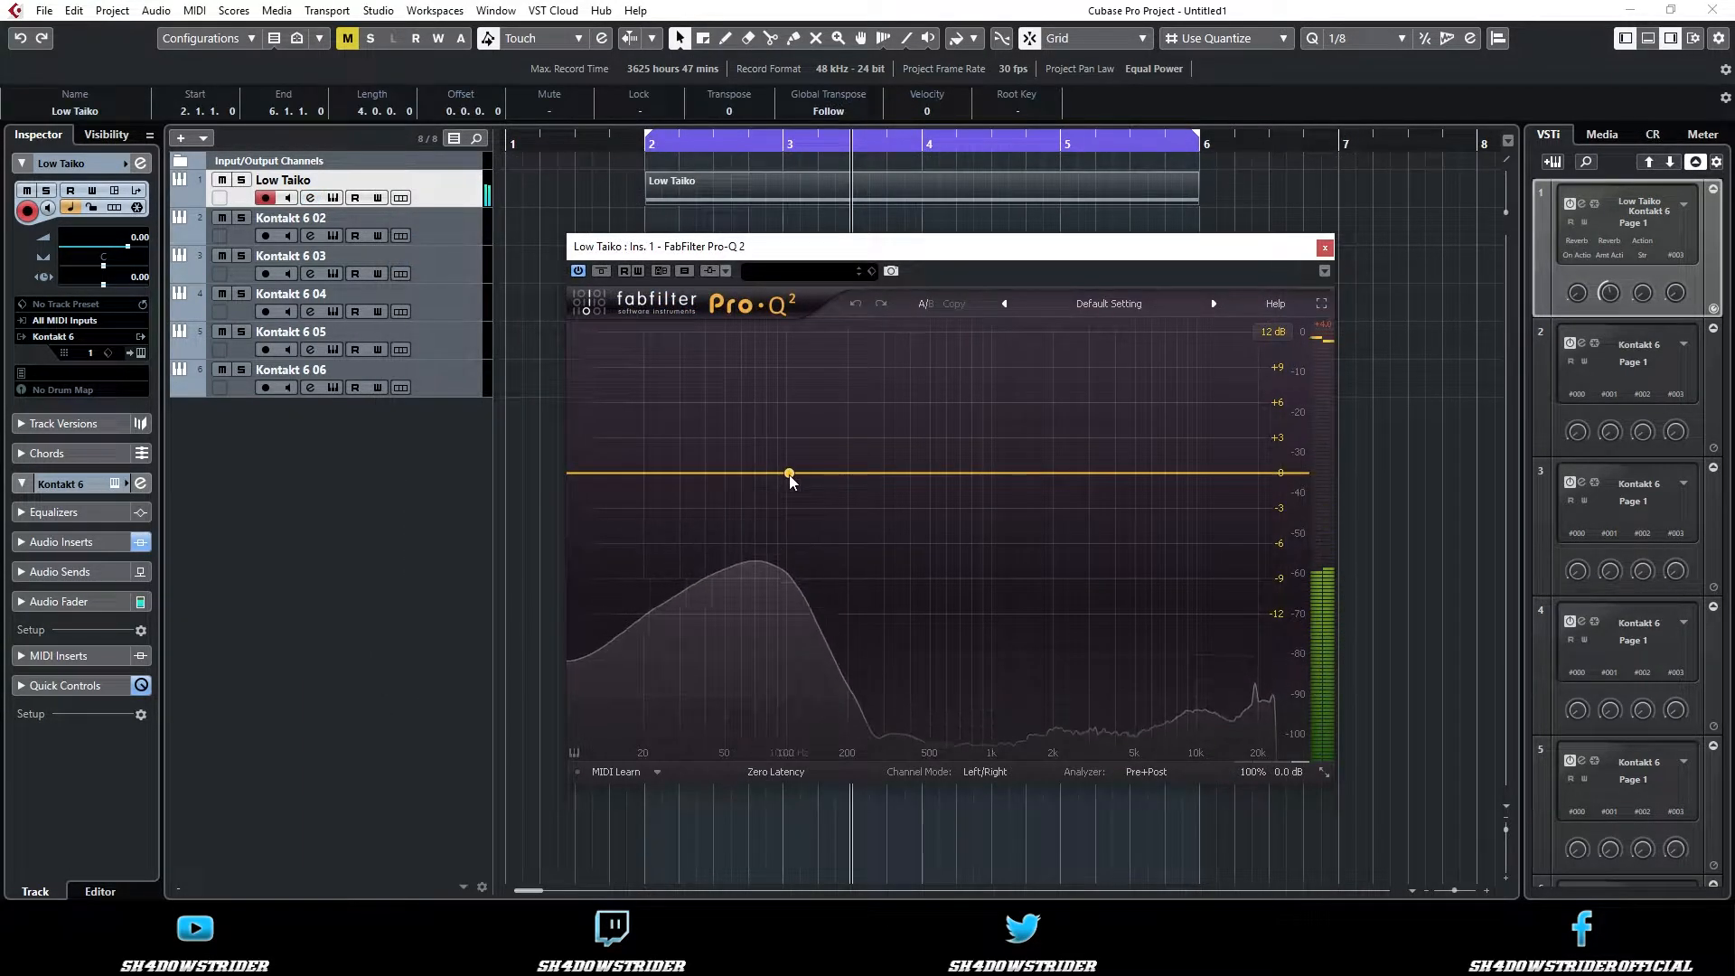
- Create a Low Cut band in Pro-Q 2 at about 53 Hz with a 36 dB/oct slope
click(786, 475)
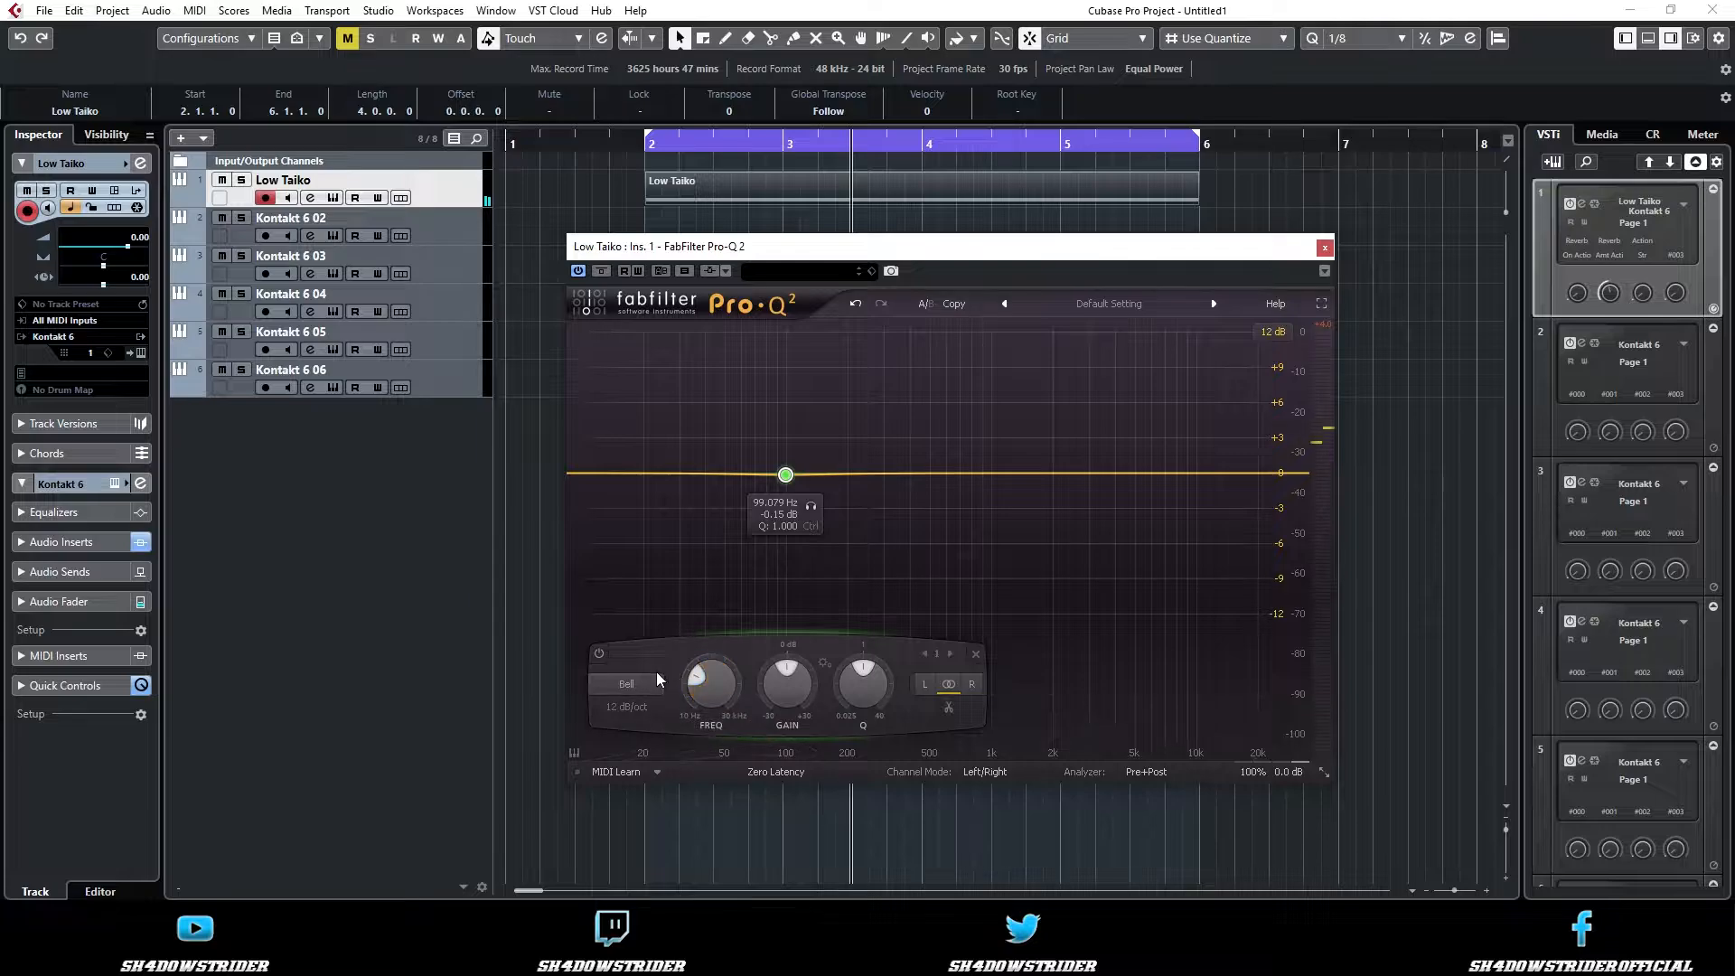
click(626, 684)
click(623, 720)
drag(811, 451, 755, 456)
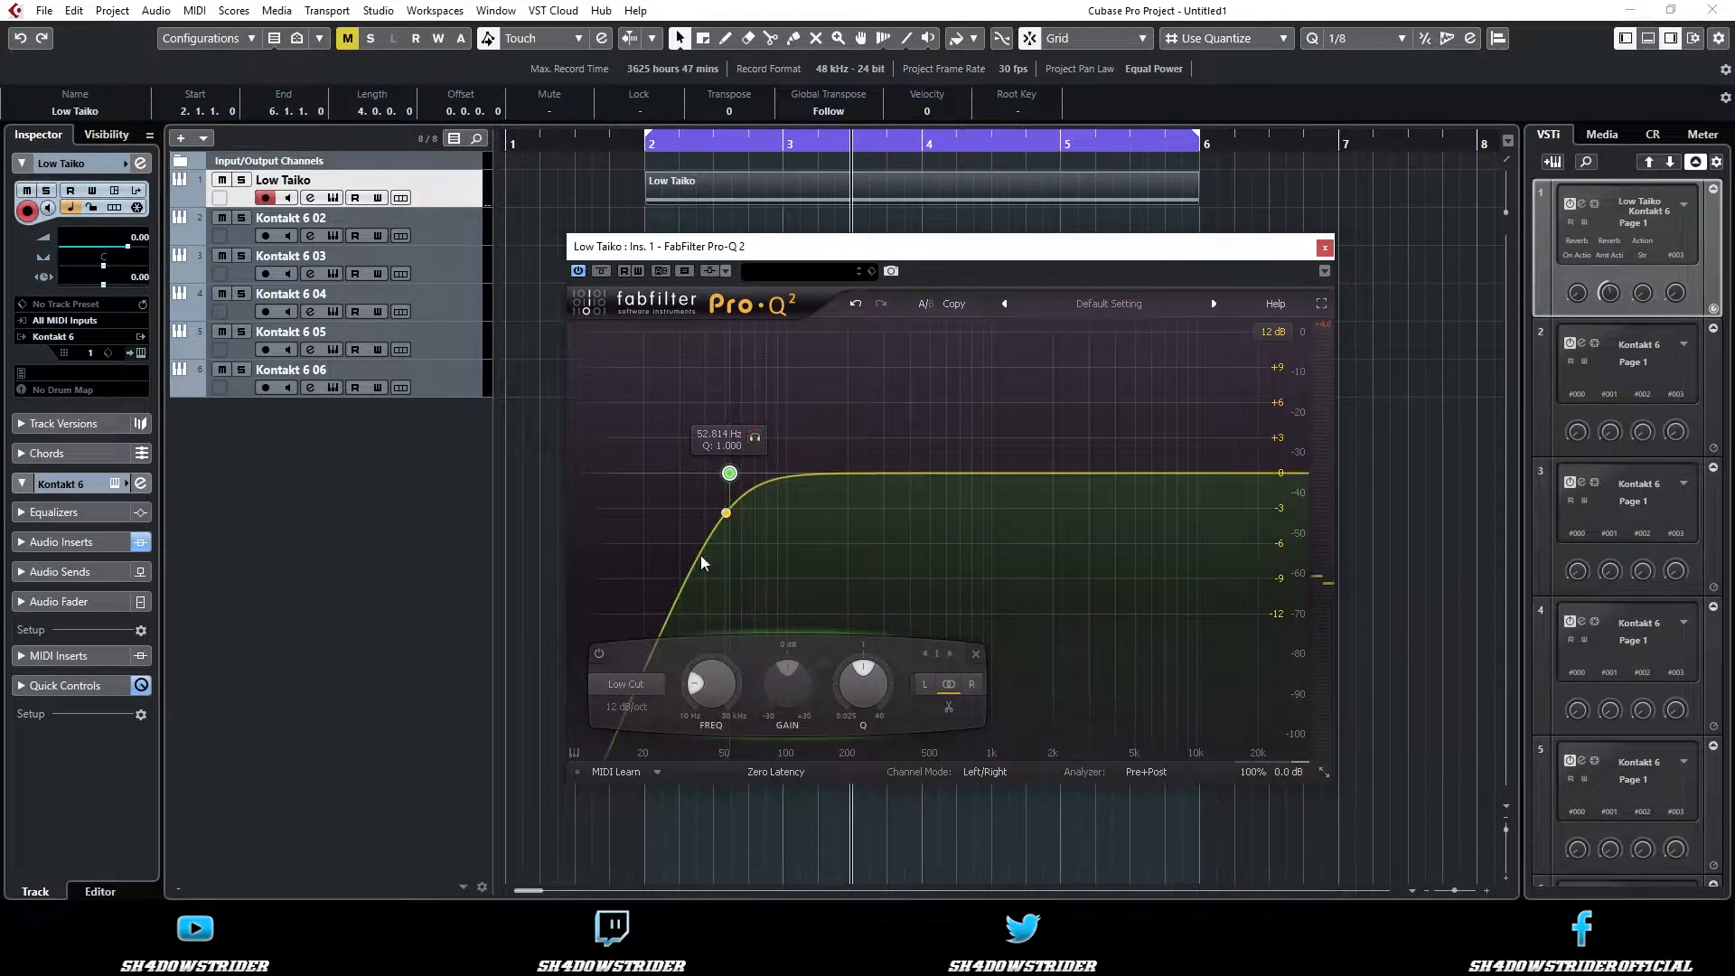
click(627, 707)
click(652, 827)
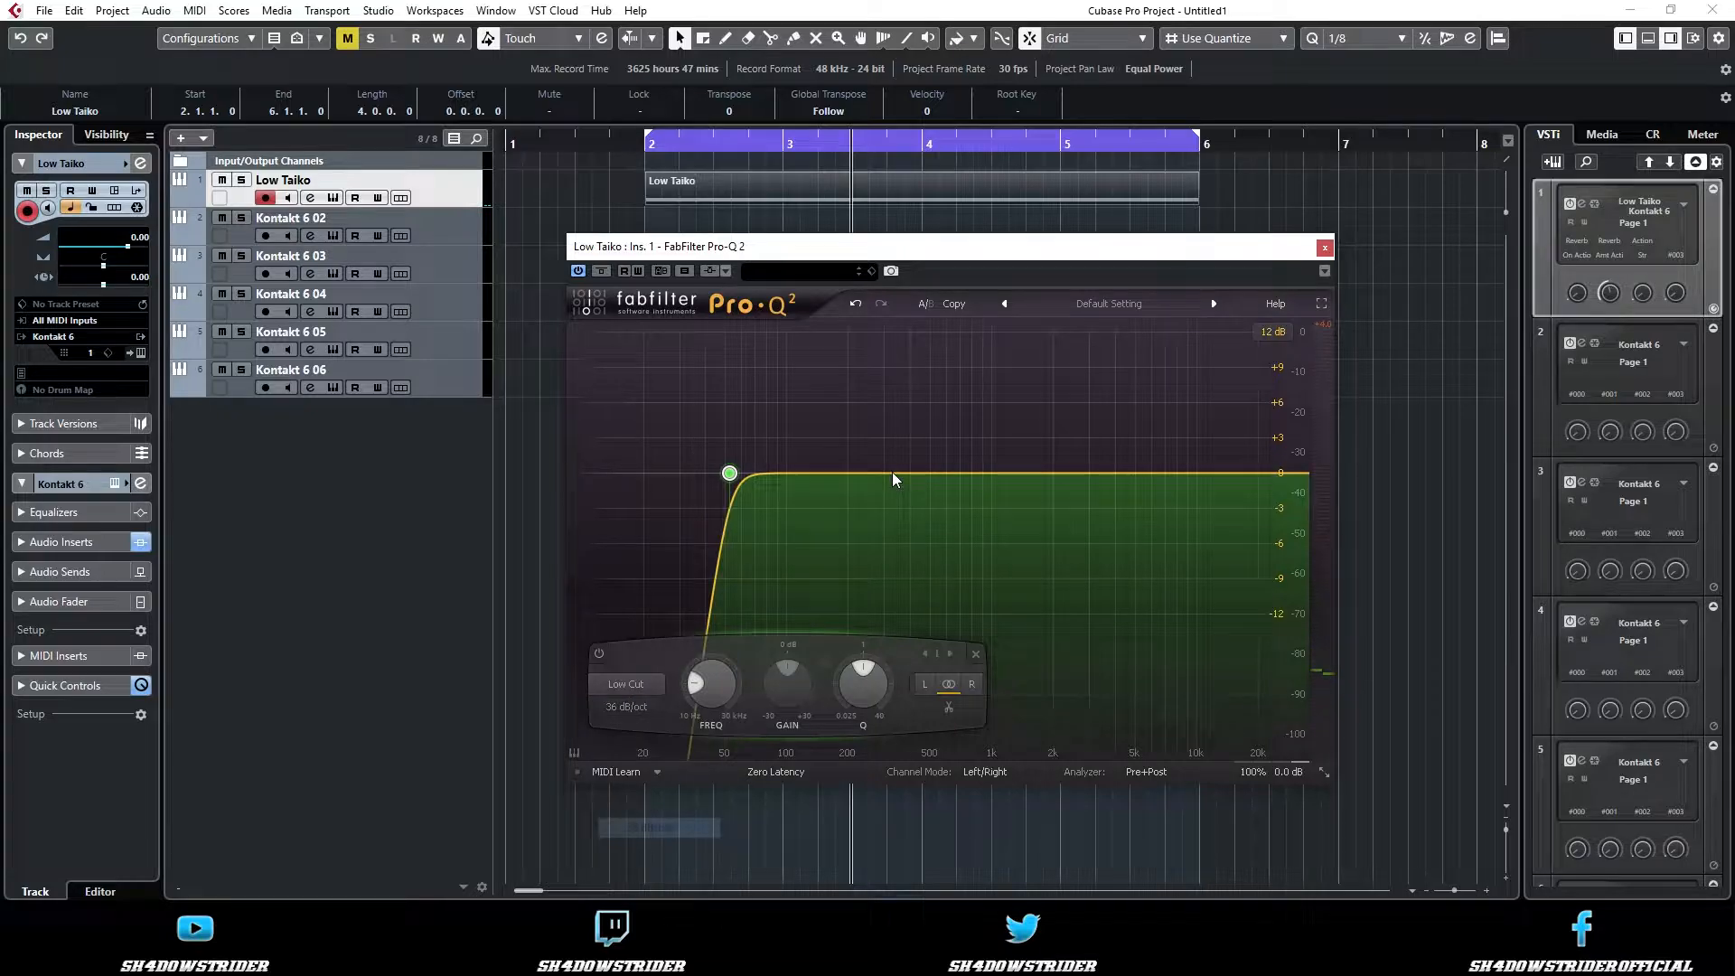
- Add a second EQ band at about 1444 Hz and change its shape to High Cut
click(1024, 472)
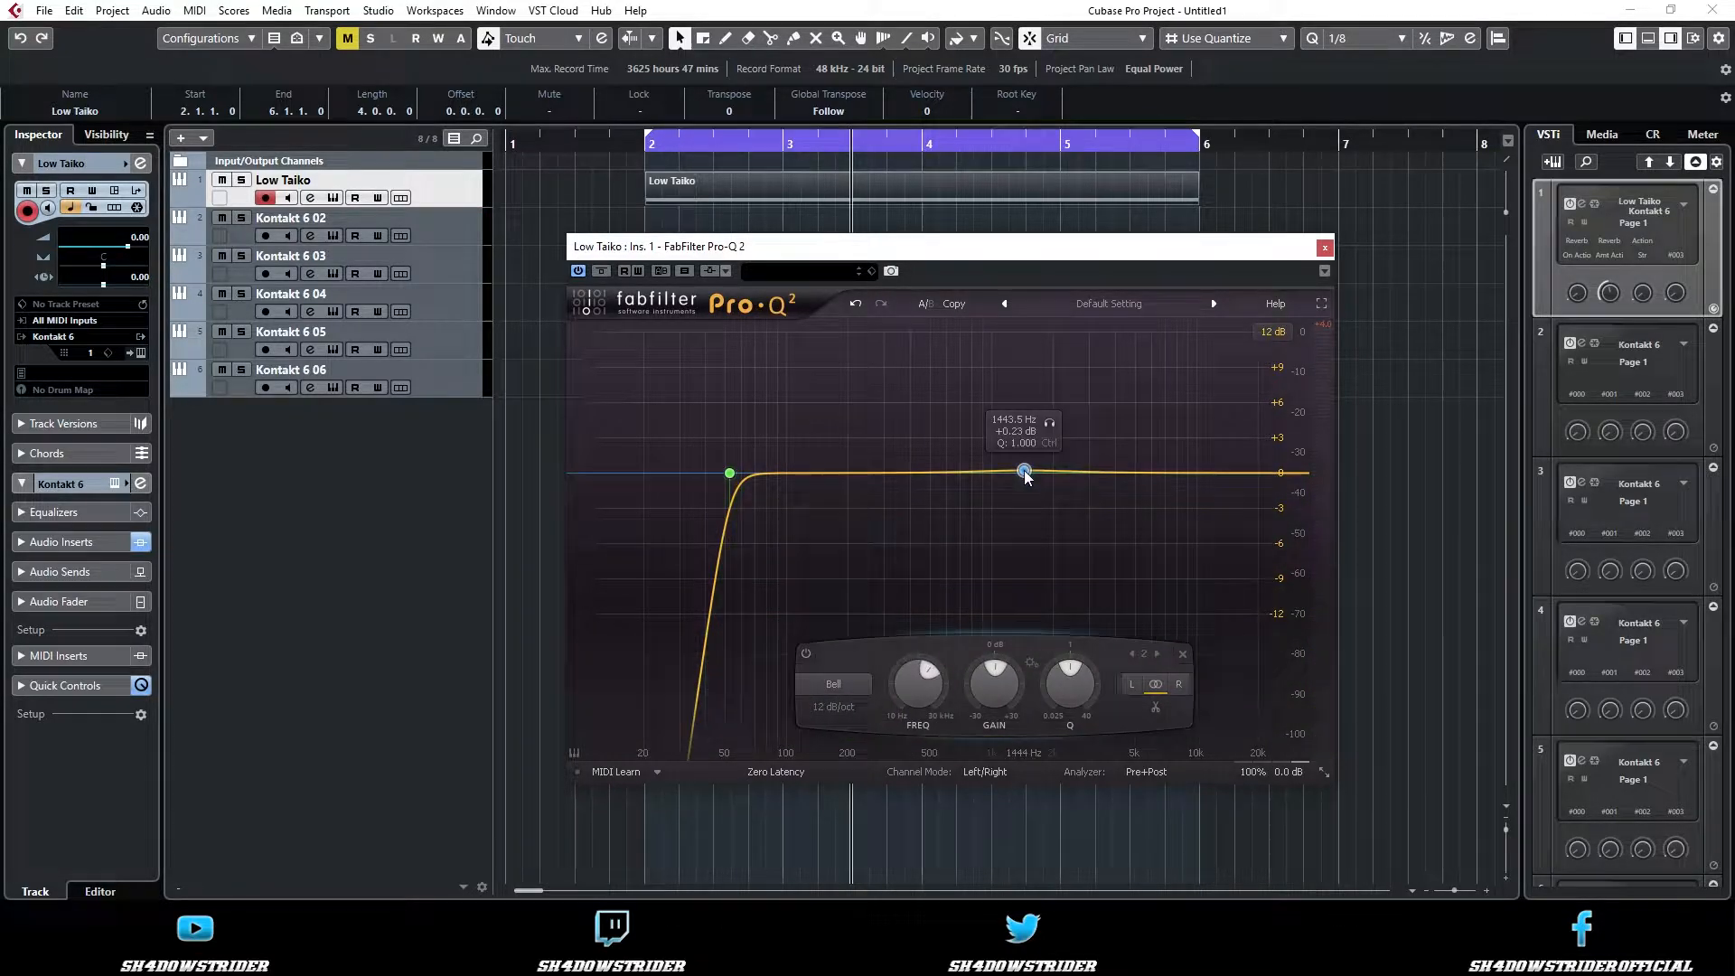
click(864, 684)
click(878, 787)
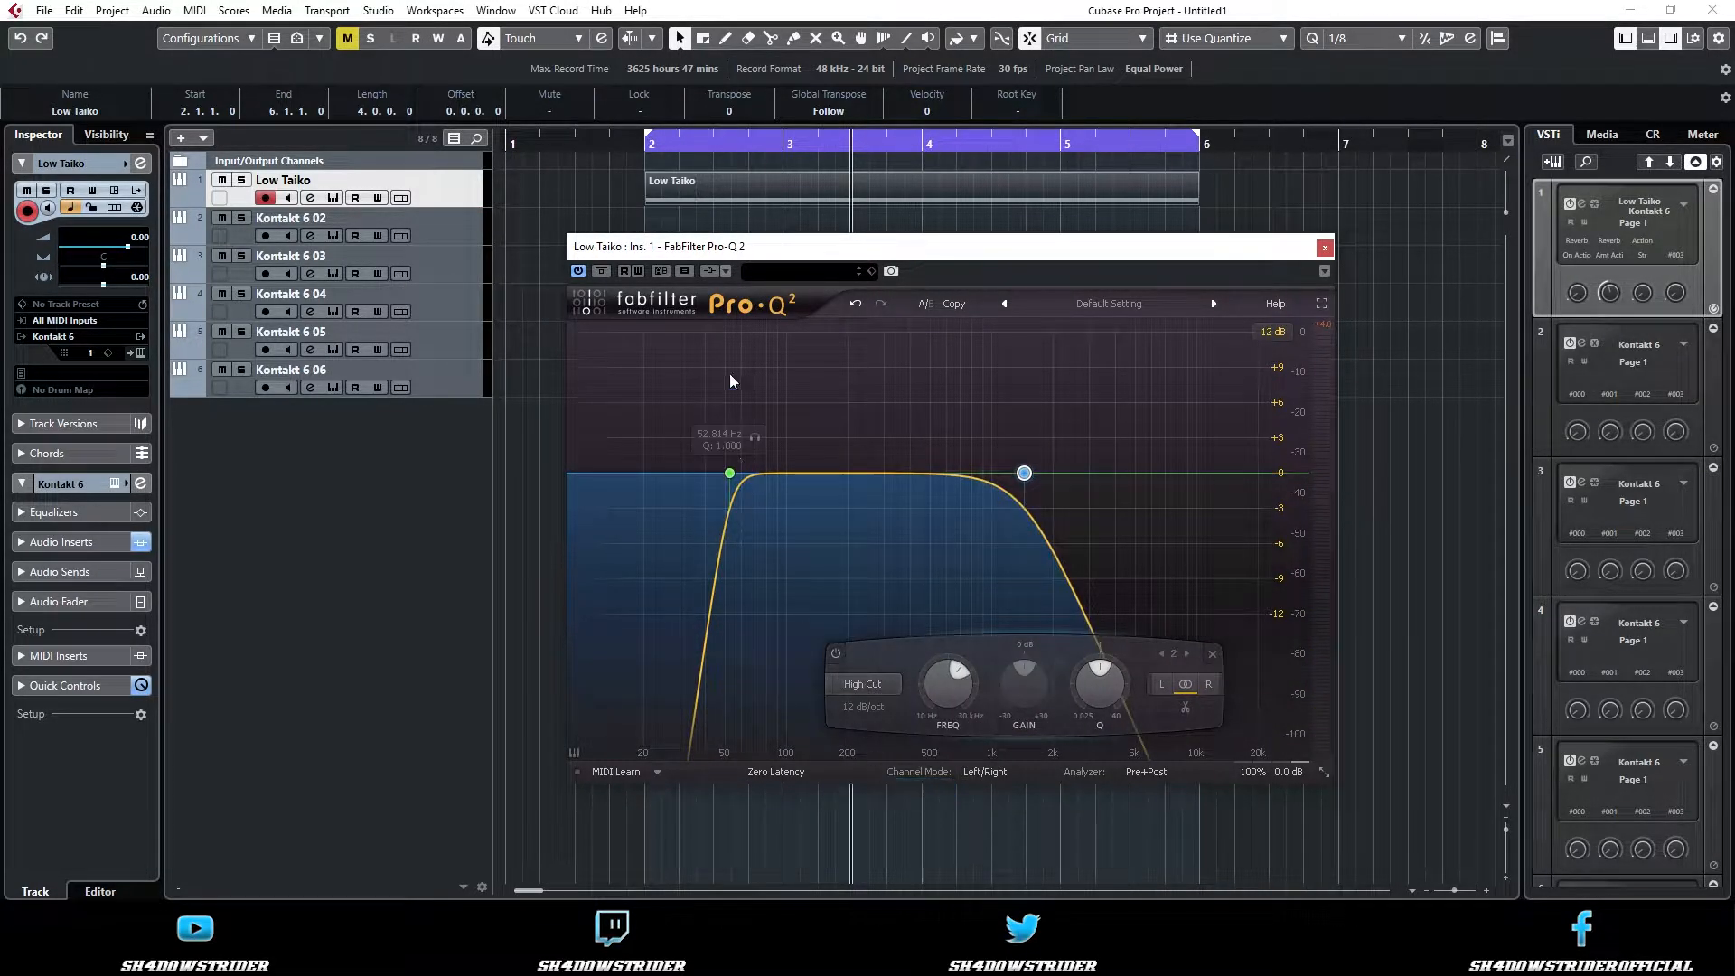
- Play the Low Taiko part while lowering the High Cut frequency to about 378 Hz, and close the equalizer
key(space)
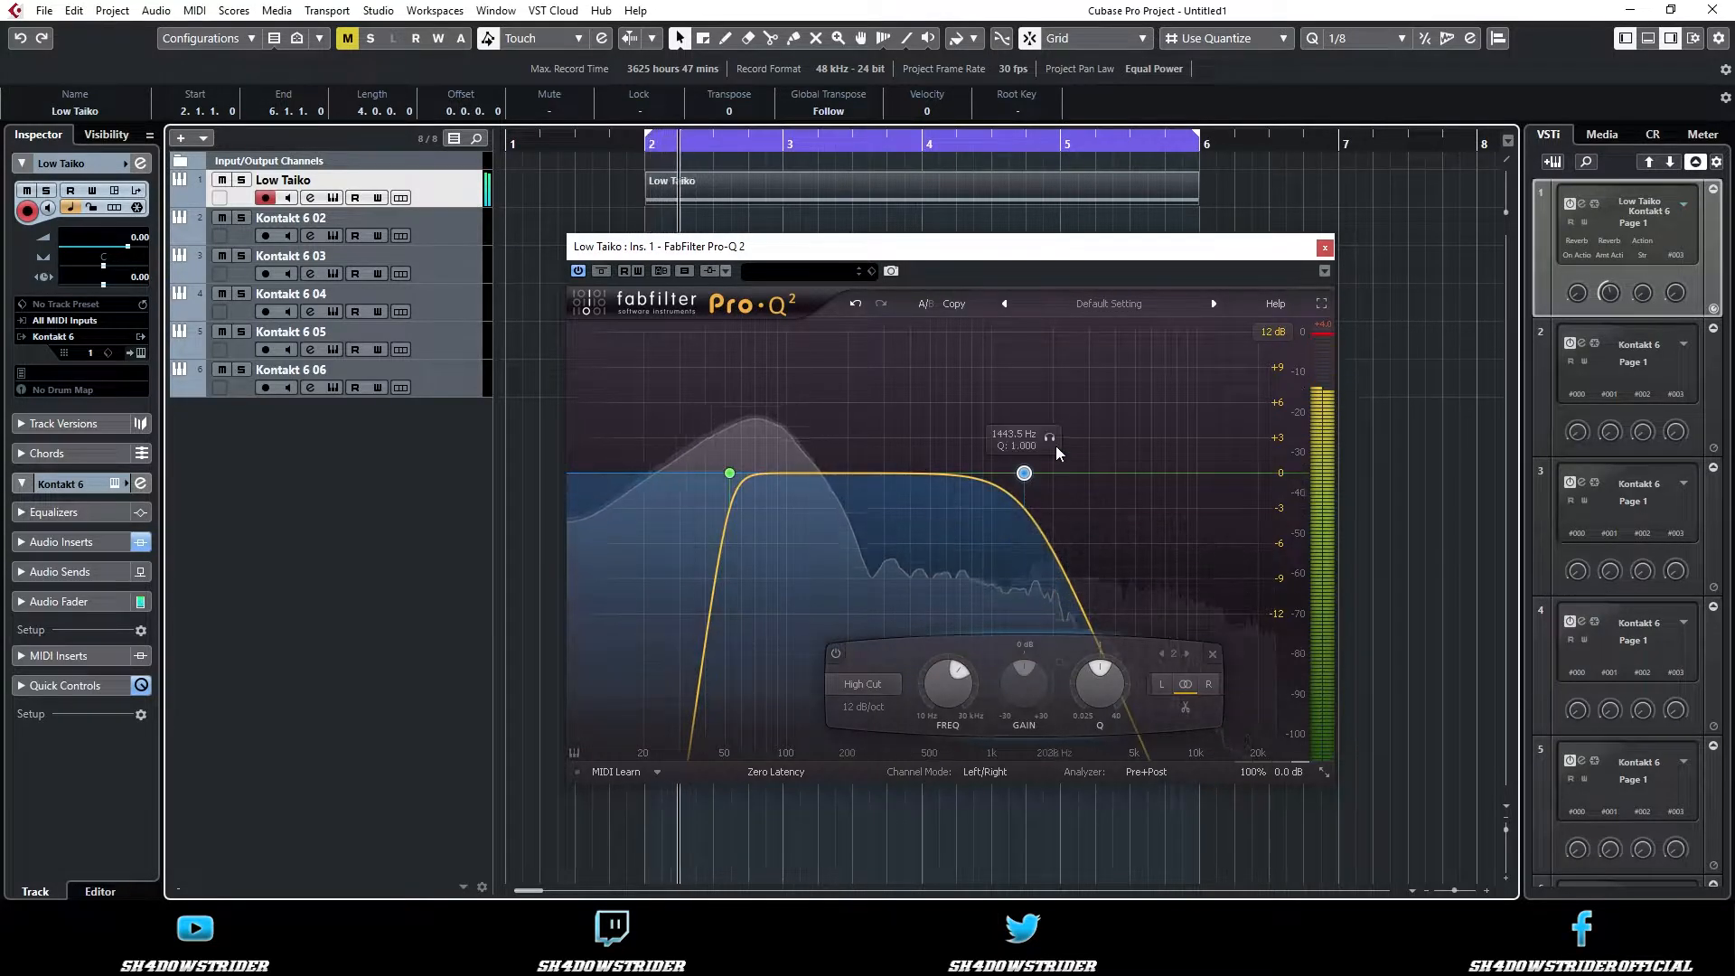
drag(1056, 447, 967, 441)
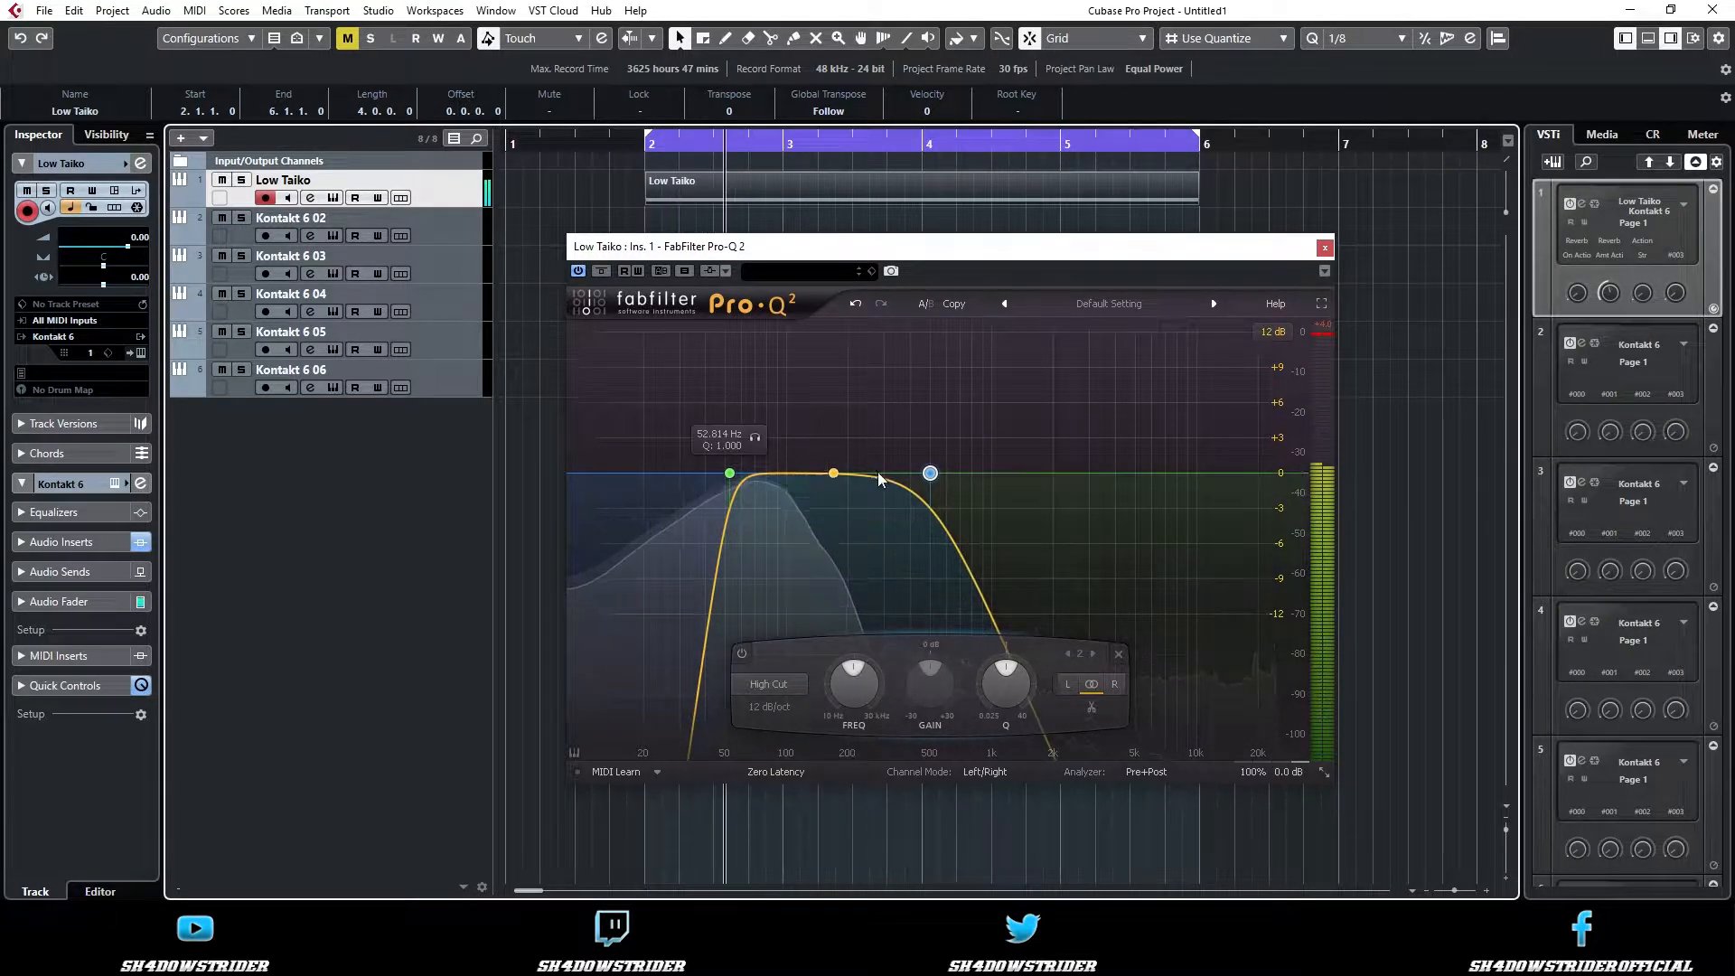
mouse_move(961, 437)
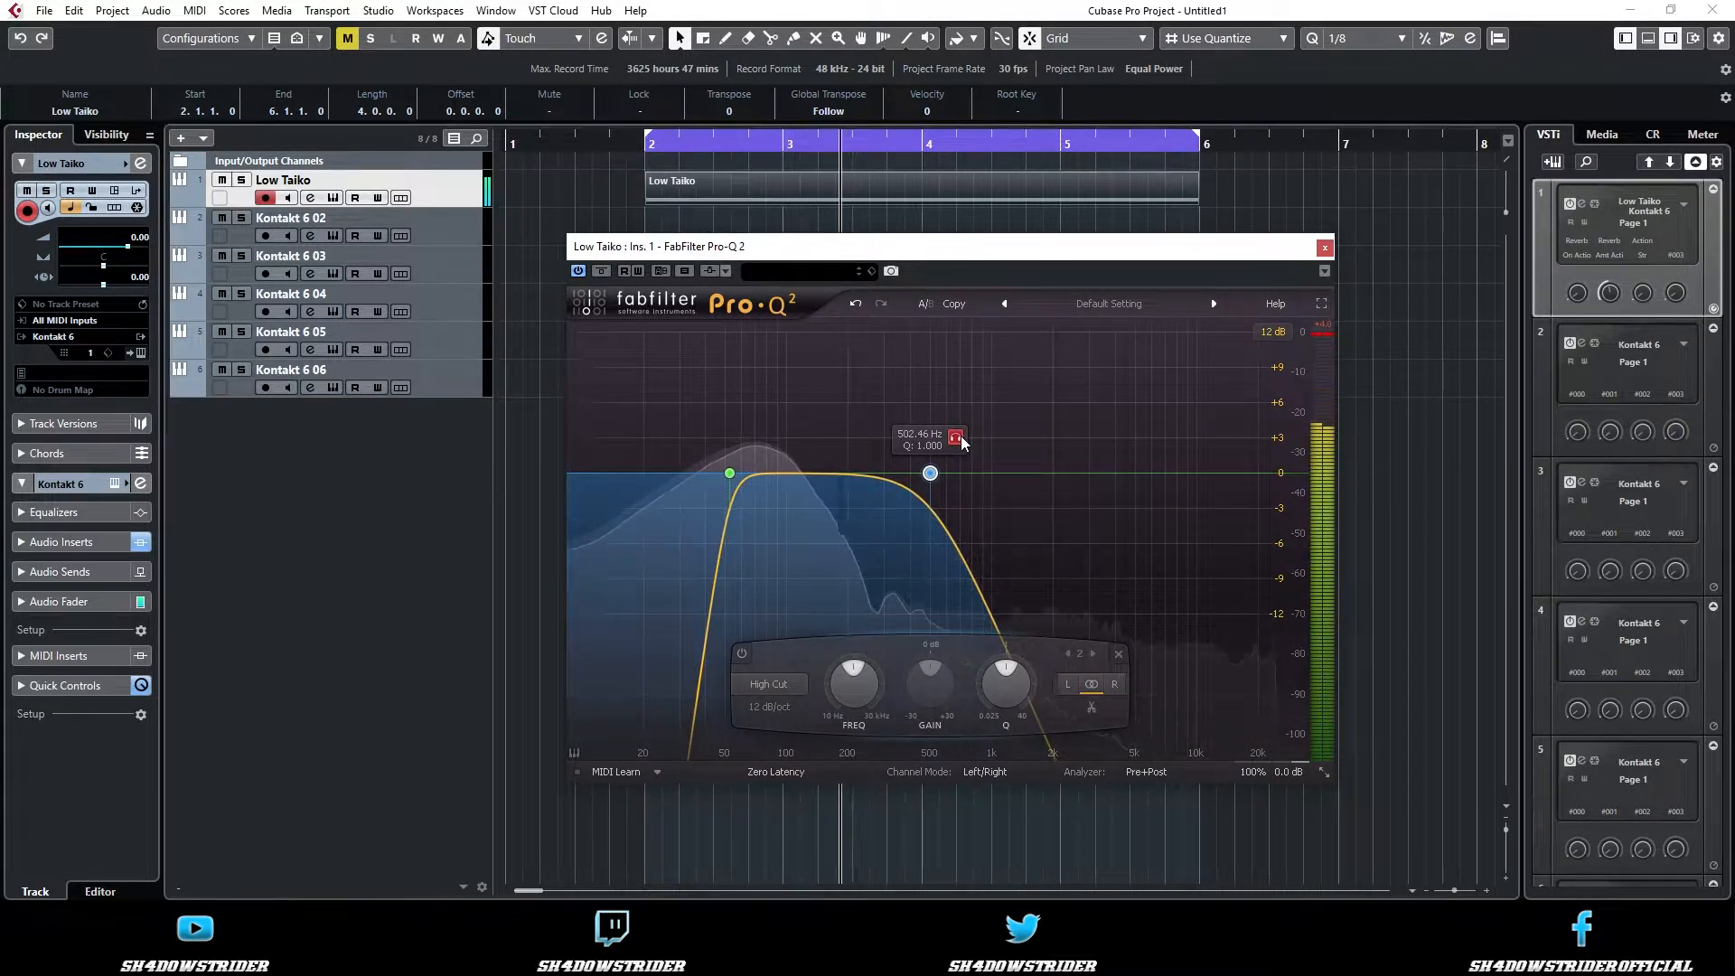
drag(961, 437, 932, 441)
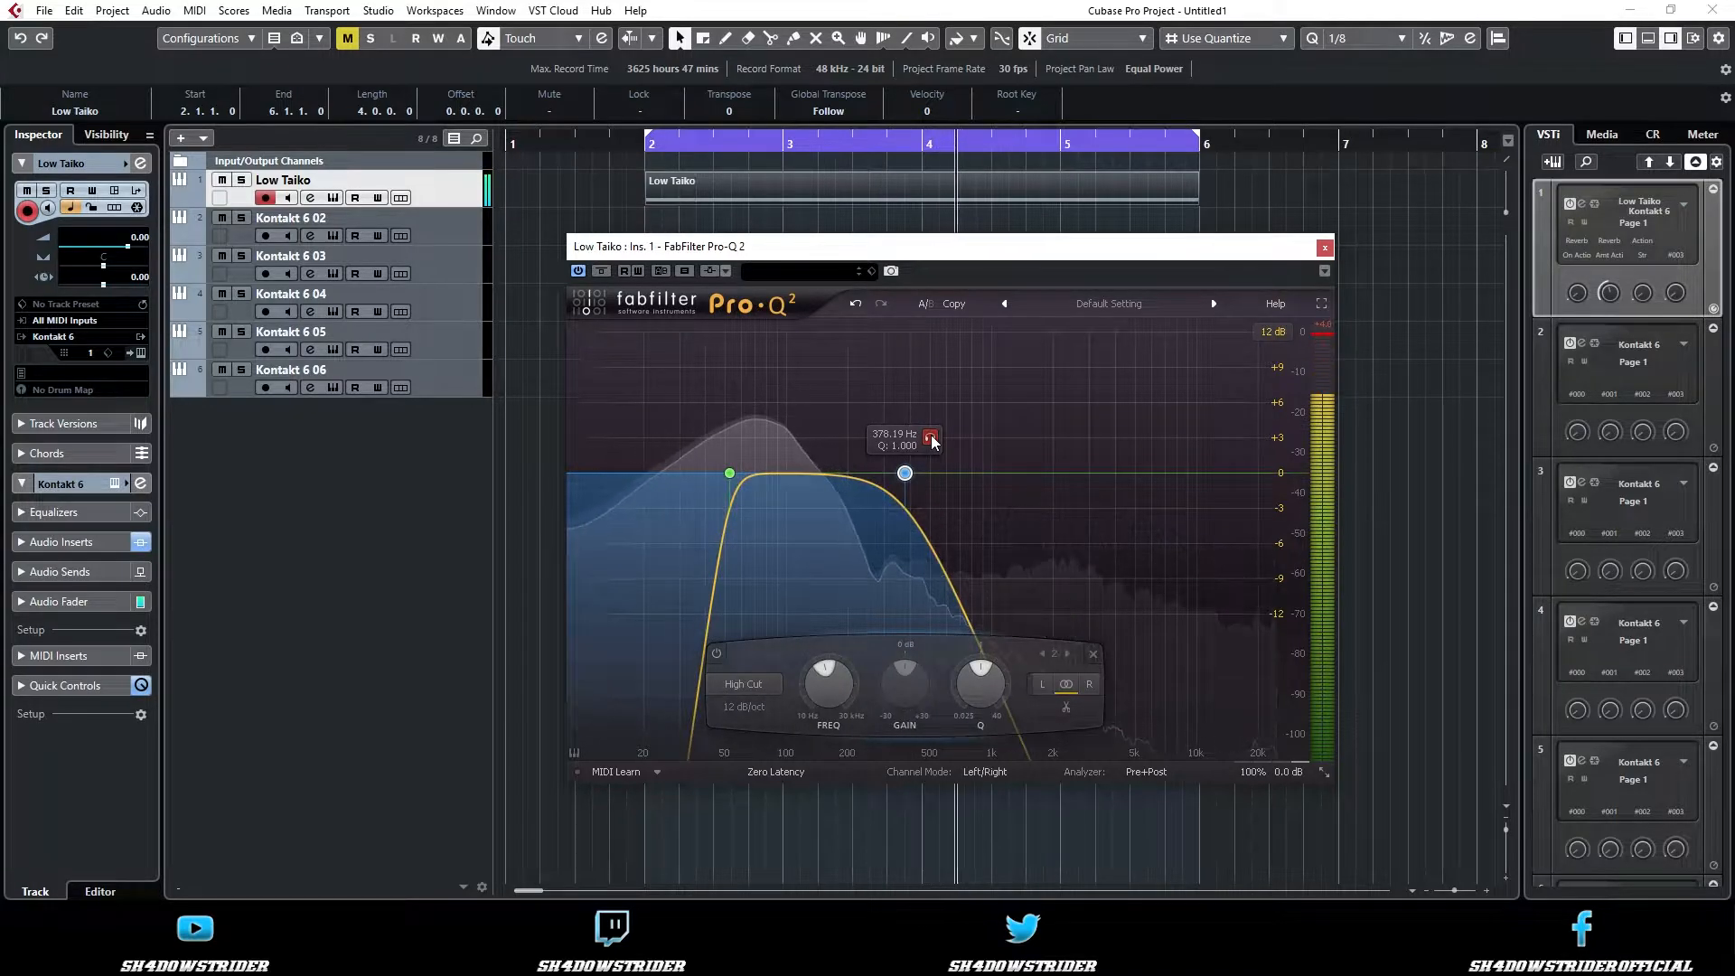
mouse_move(794, 488)
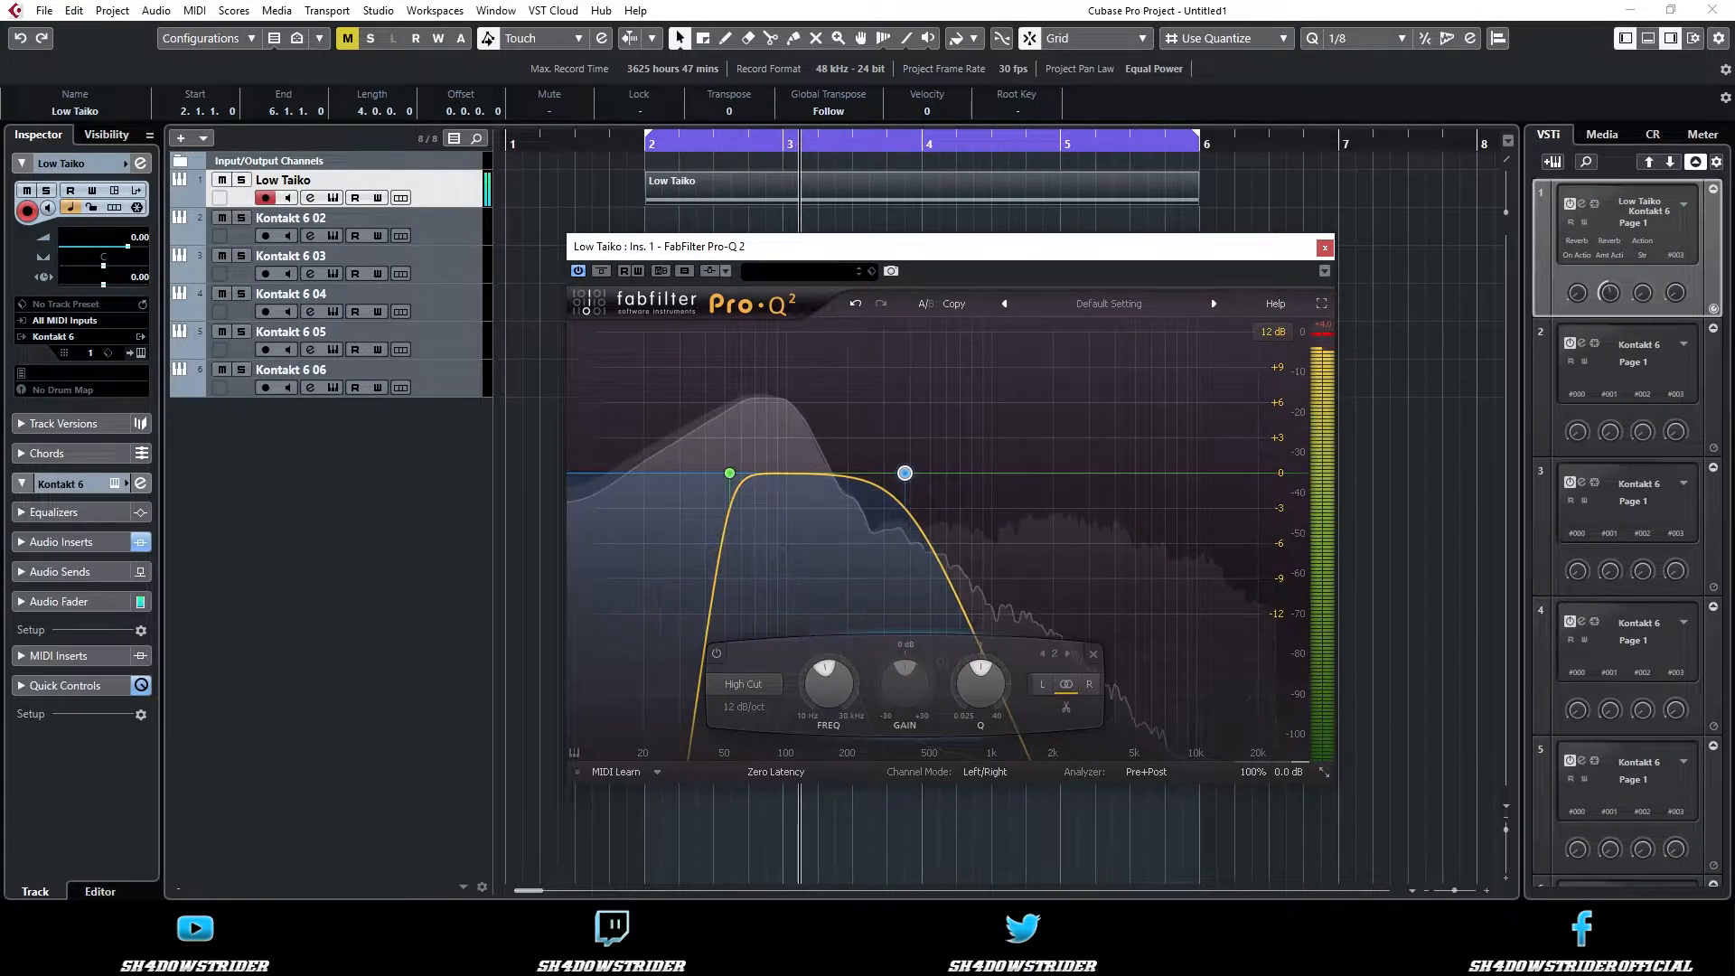
key(Escape)
- Add FabFilter Pro-R as the second insert on the Low Taiko channel and close the channel settings
click(310, 197)
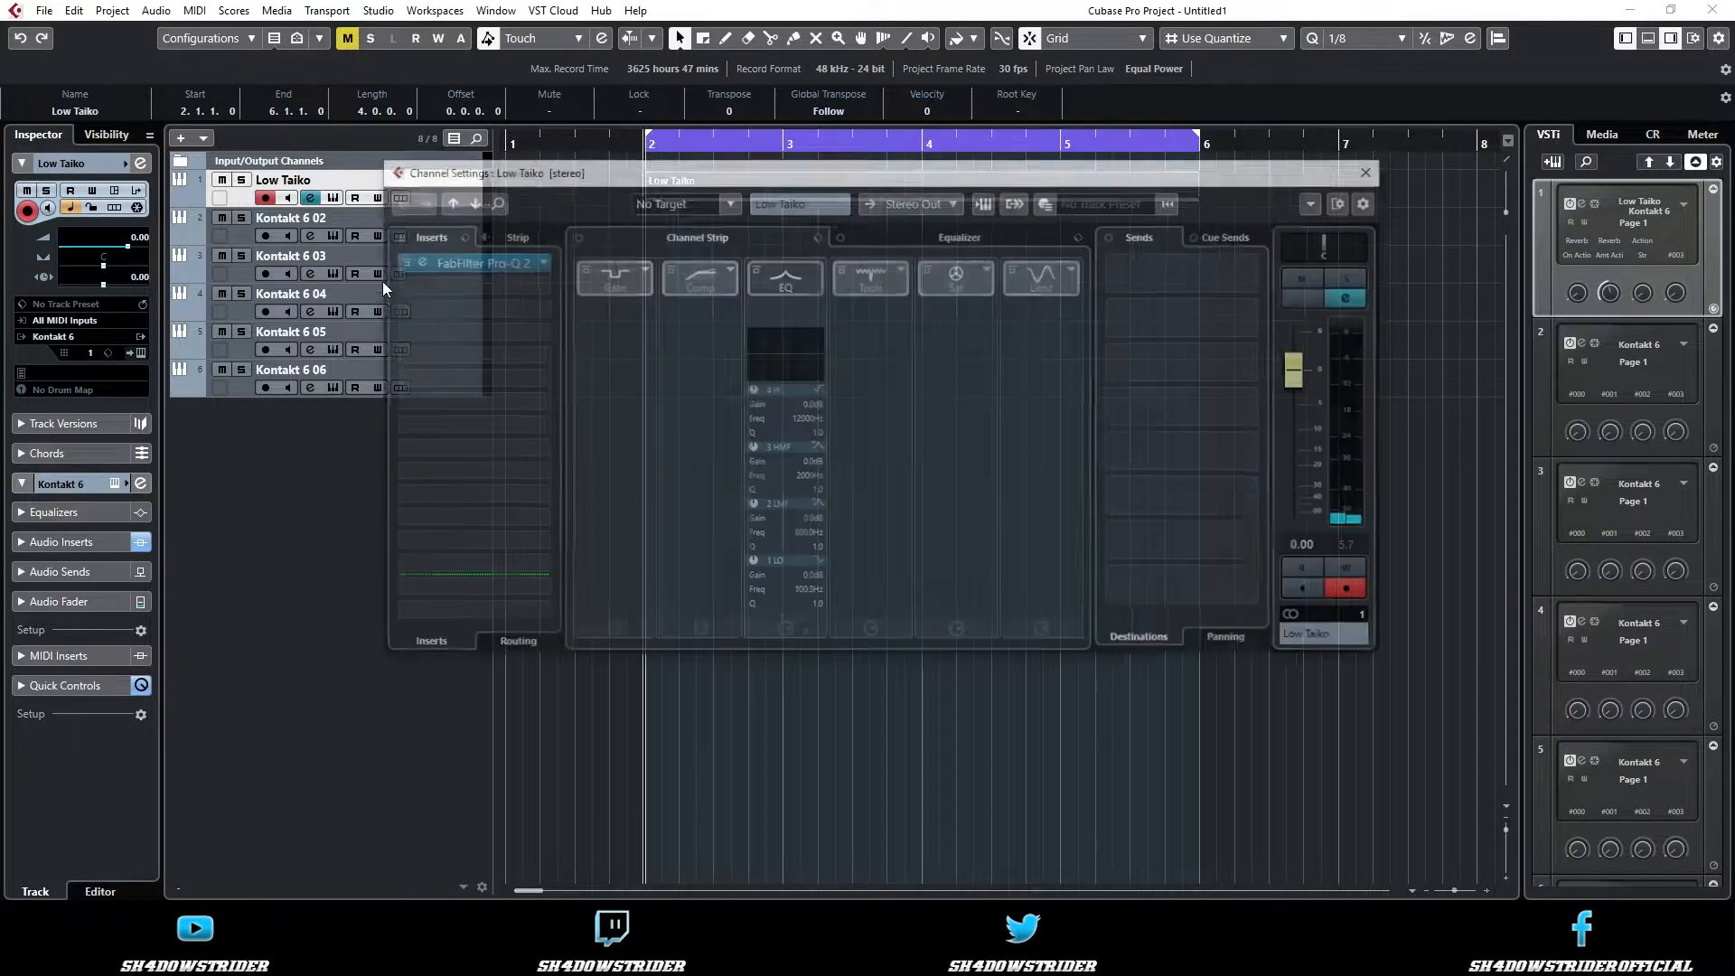
click(479, 261)
click(510, 313)
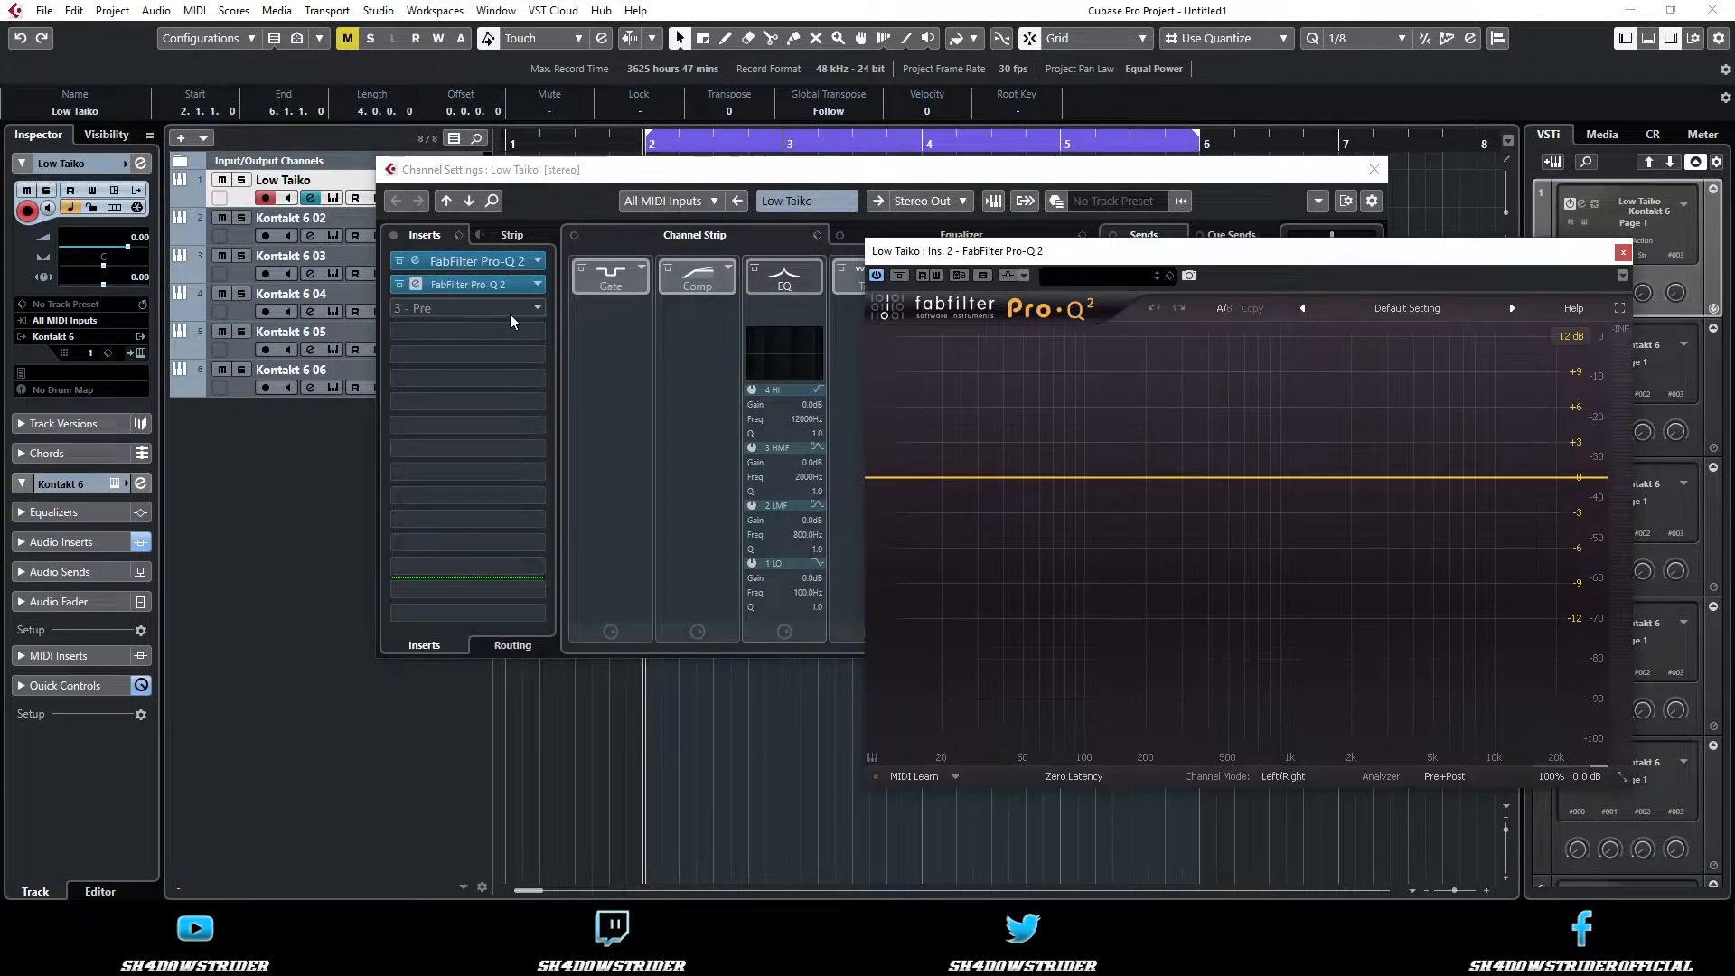
key(Escape)
click(541, 286)
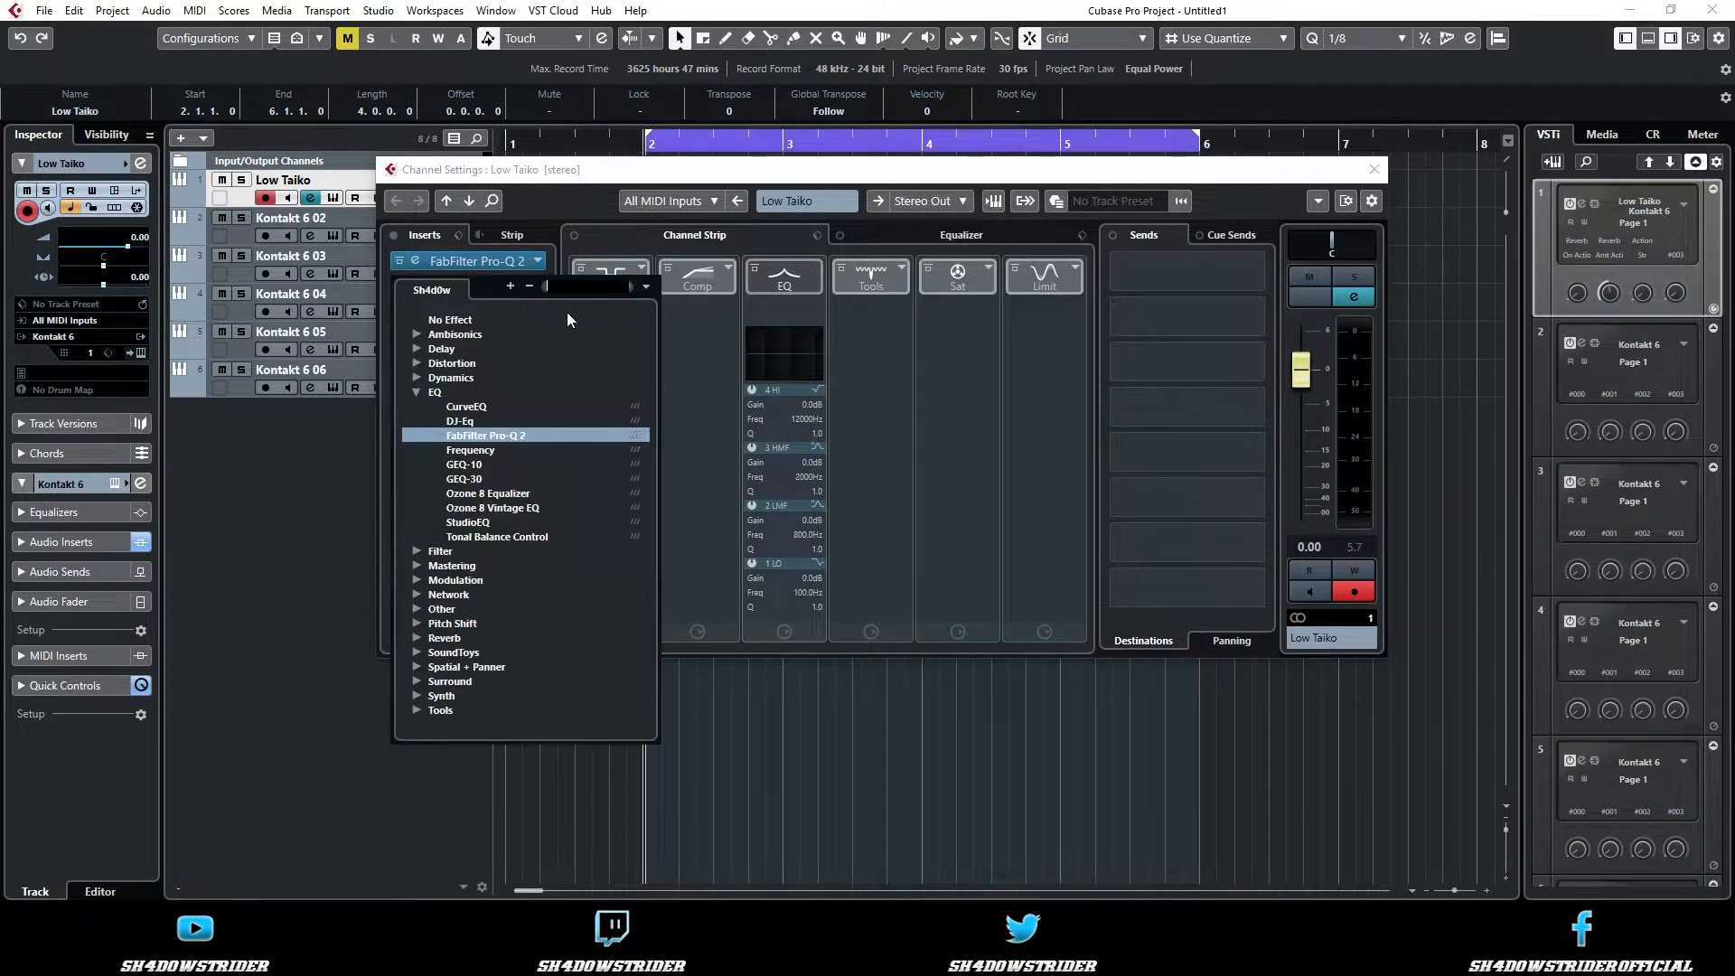
key(Escape)
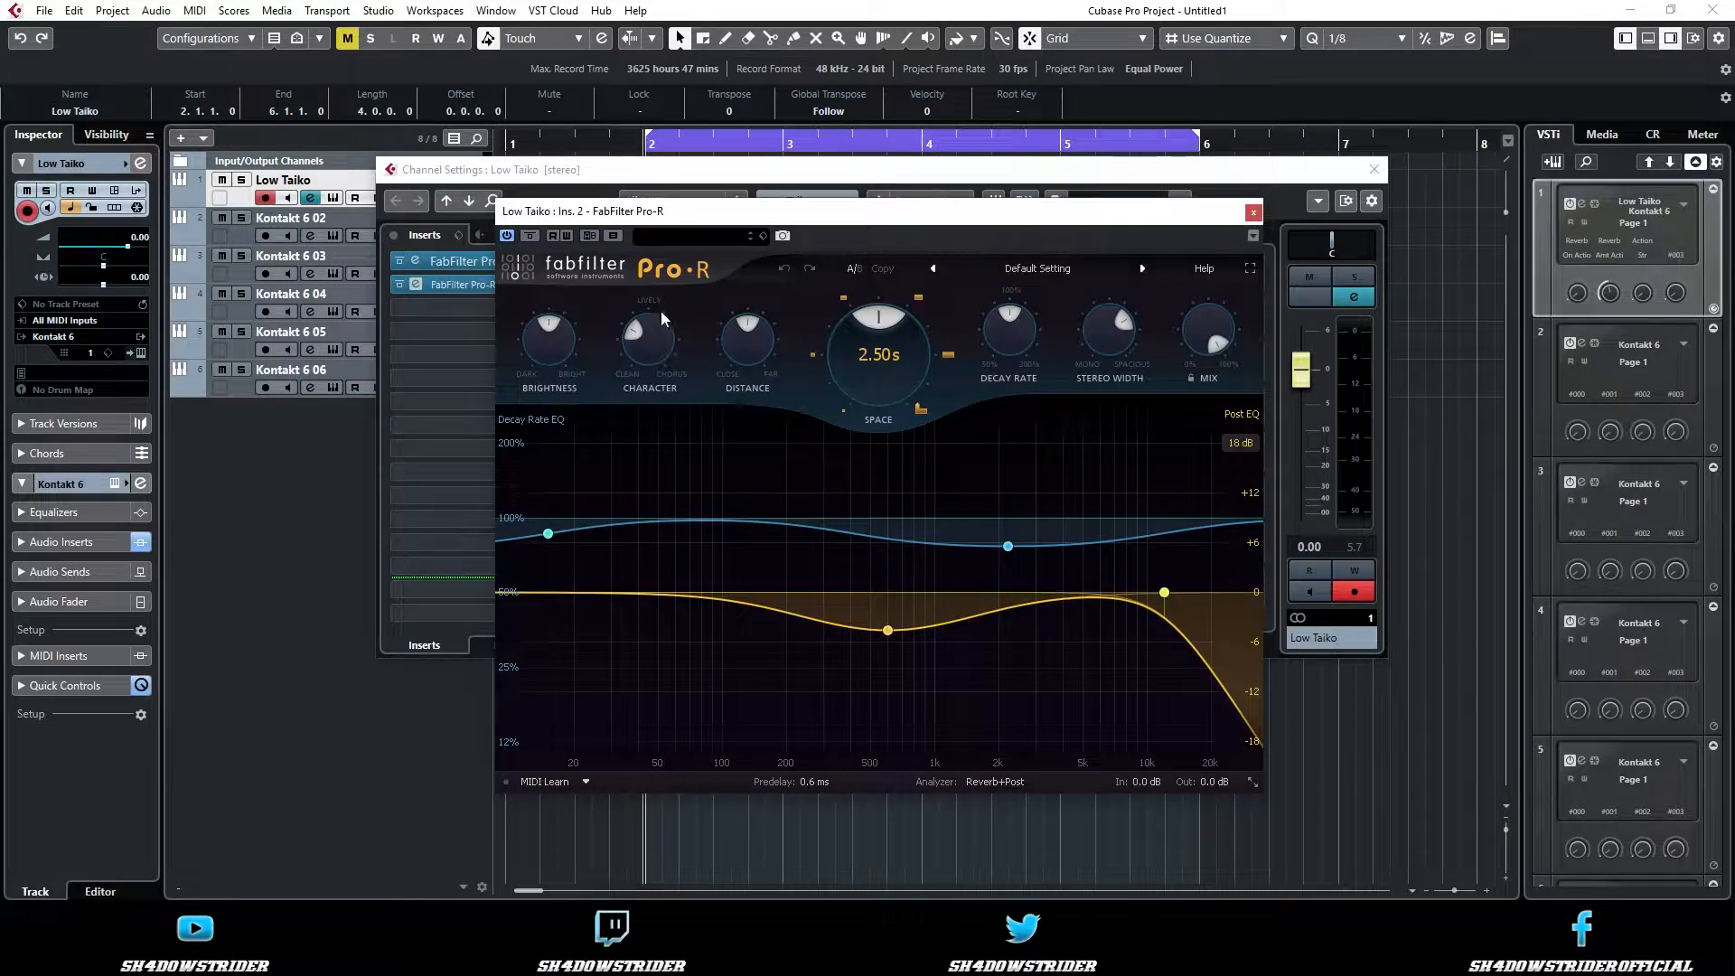
click(1375, 169)
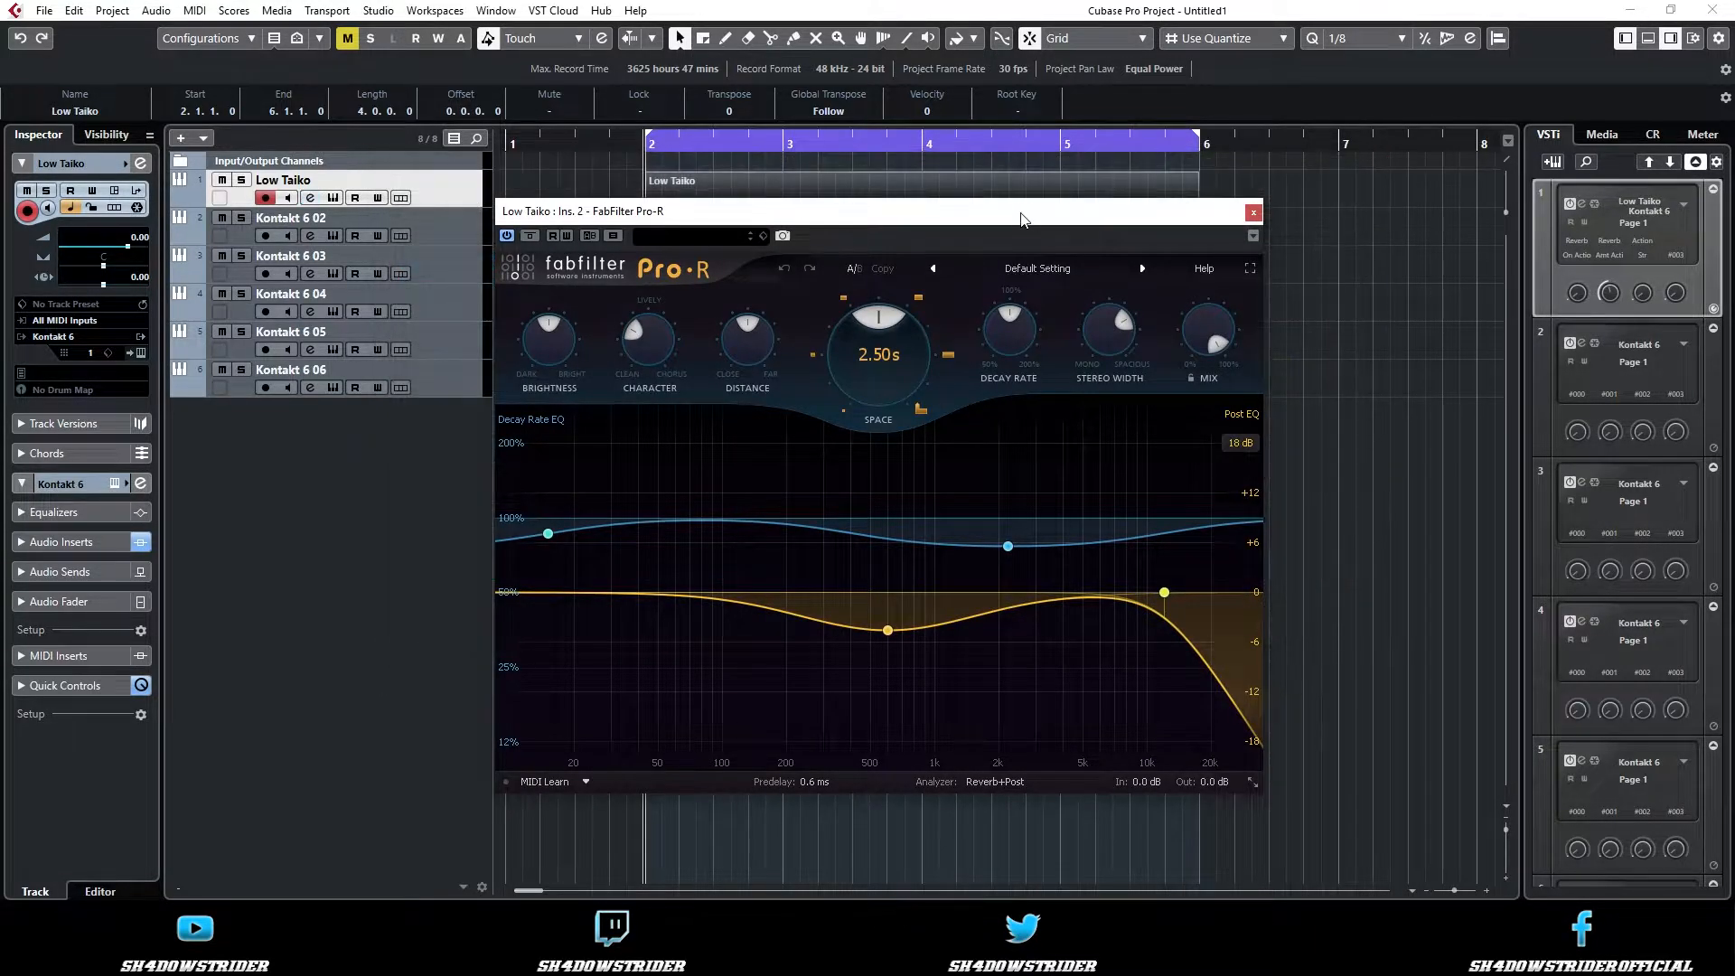
- Lower the Pro-R Mix to about halfway and raise Character fully towards Chorus
drag(1012, 217, 1038, 269)
mouse_move(1248, 367)
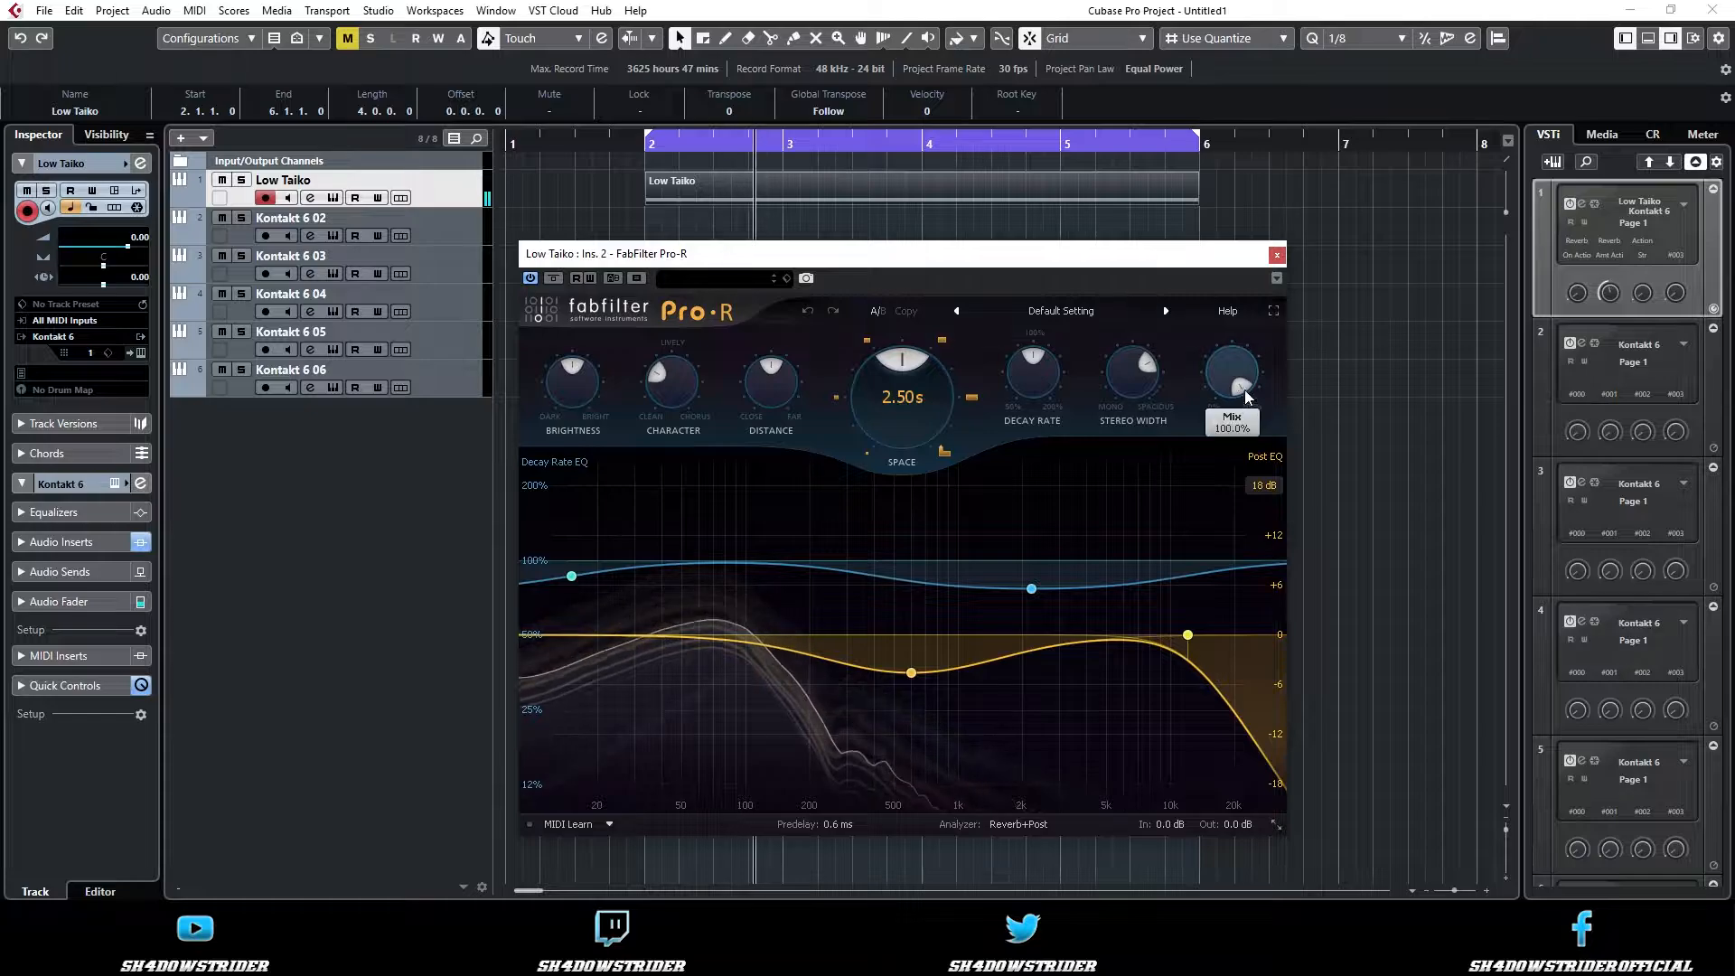
drag(1248, 367, 1228, 525)
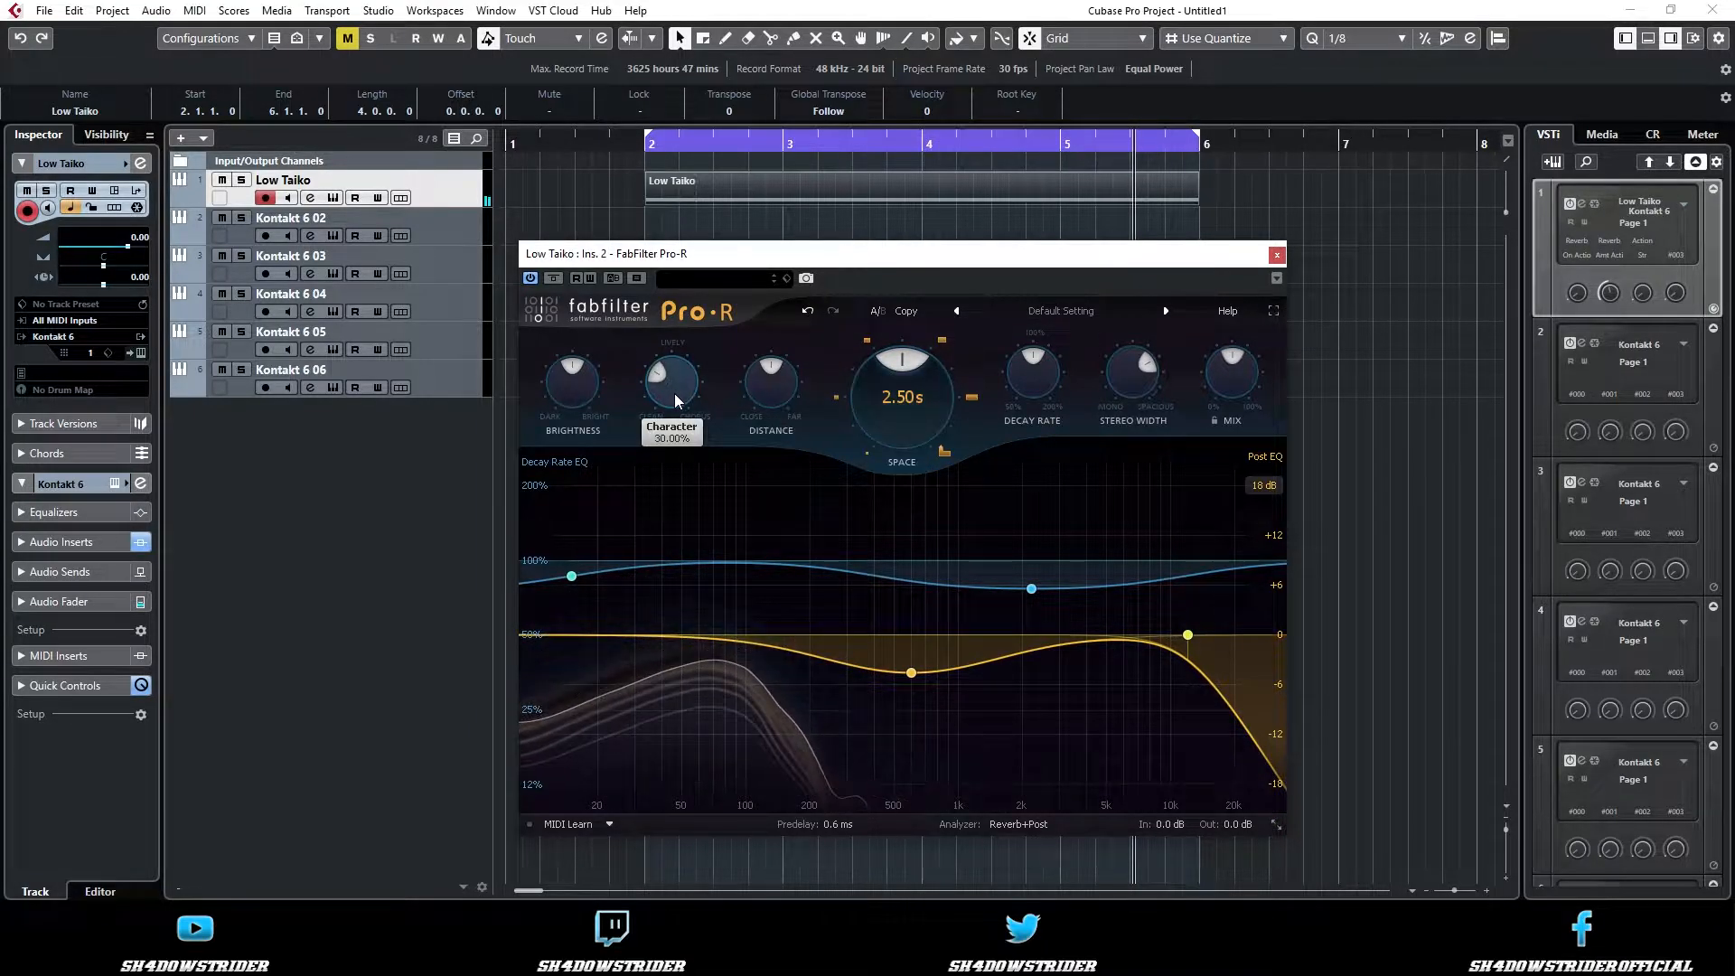
drag(674, 393, 786, 109)
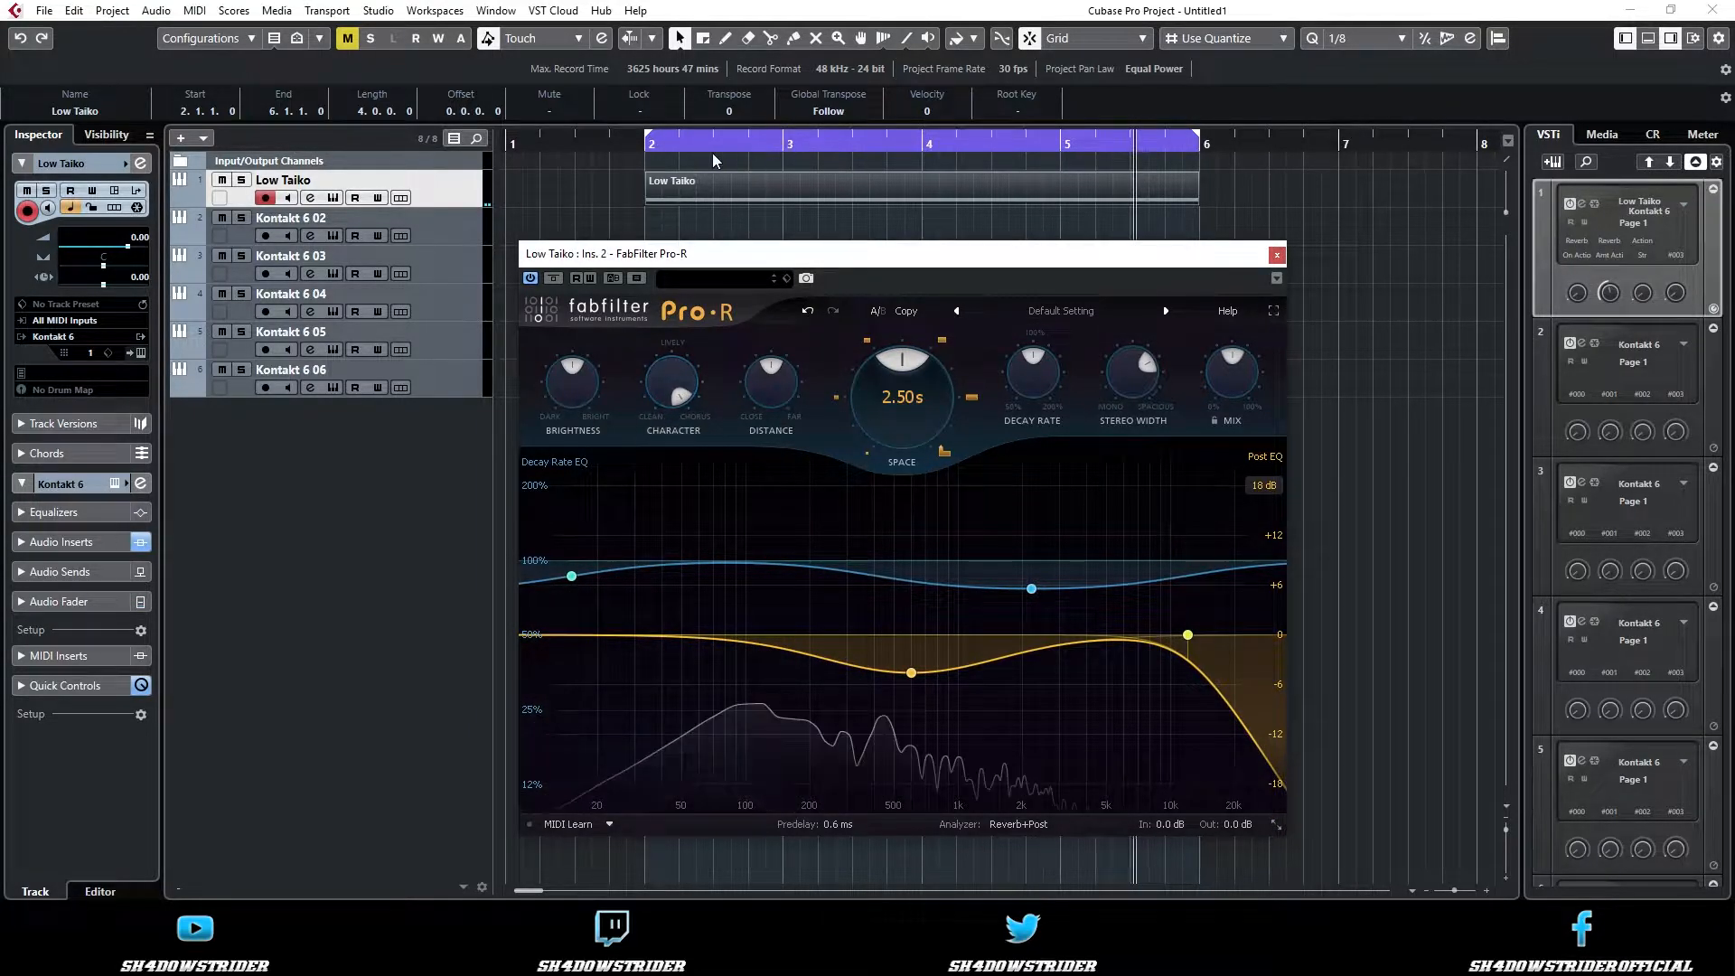
- Lower the Pro-R Brightness fully to Dark, set Space to 5.19 s, and raise Decay Rate to 200%
drag(597, 382, 647, 573)
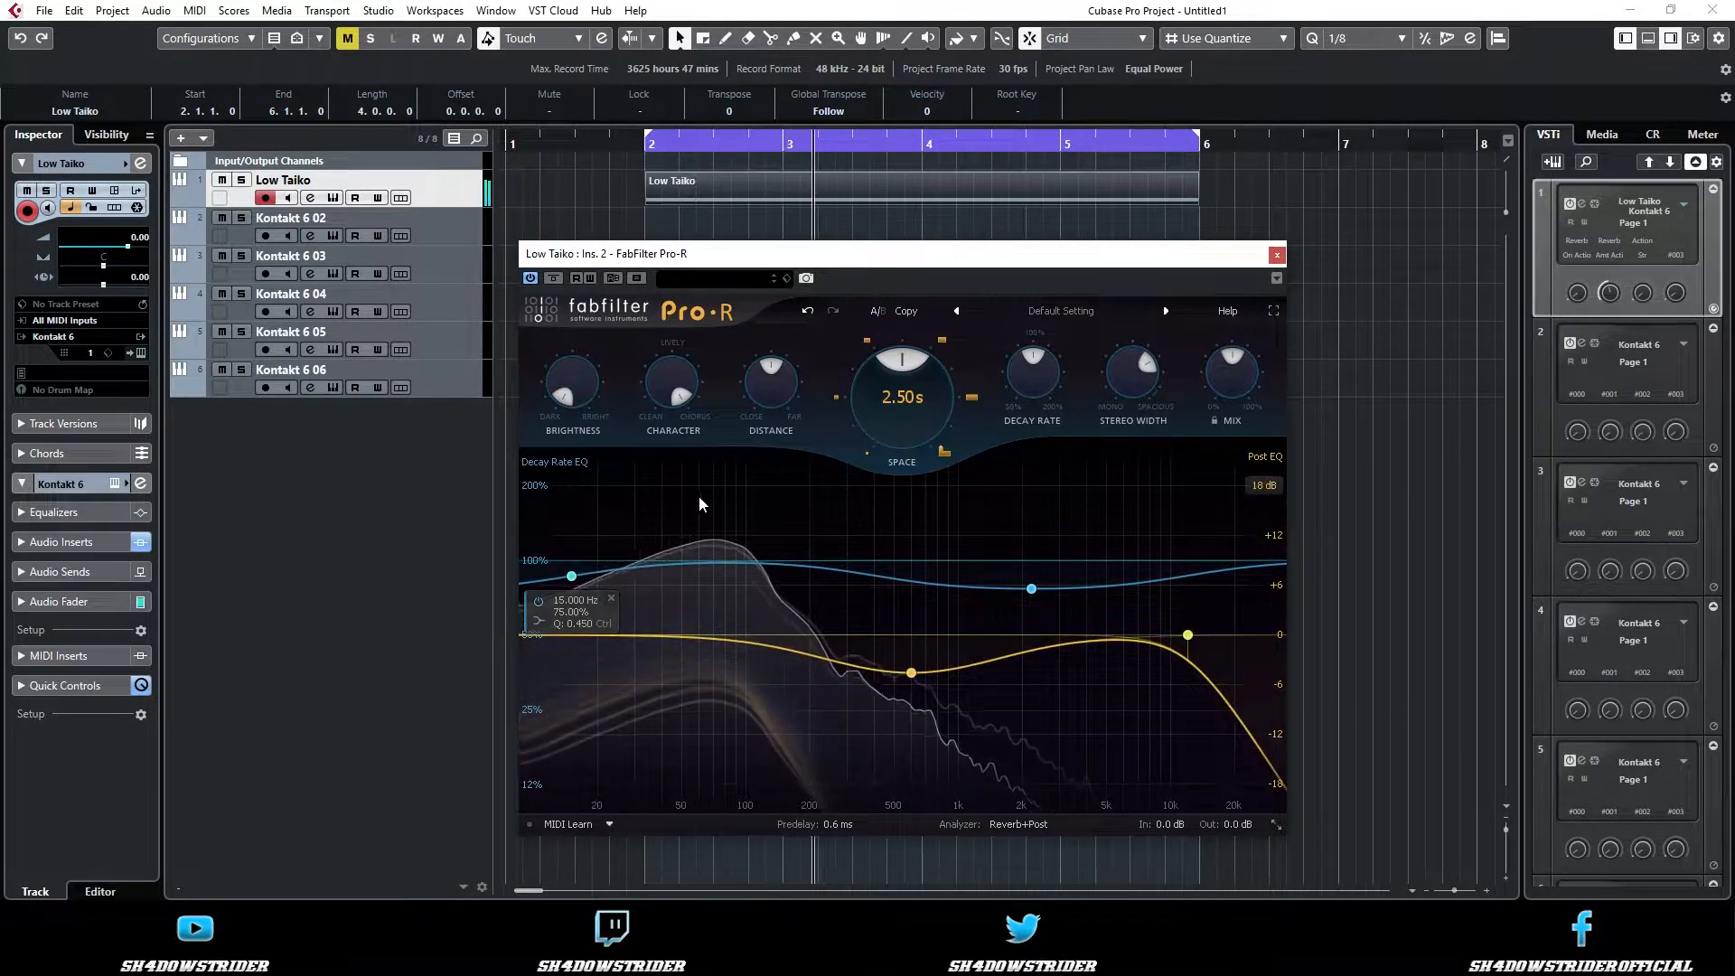
drag(875, 423, 952, 317)
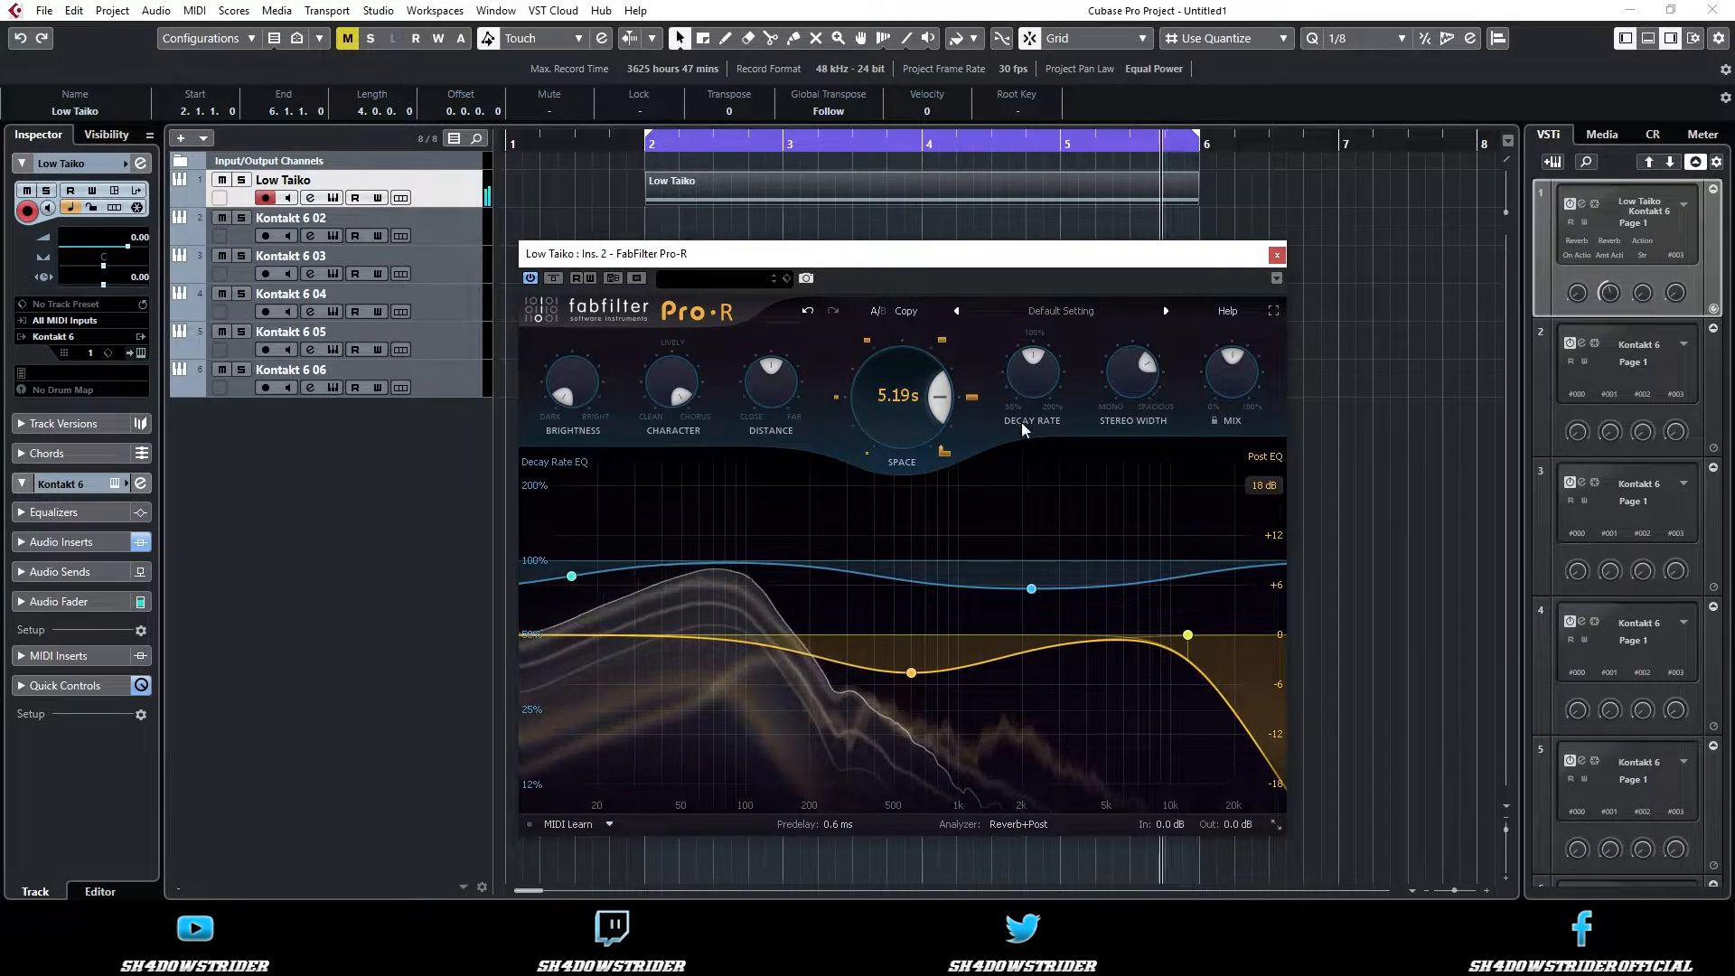
drag(1032, 381, 1104, 181)
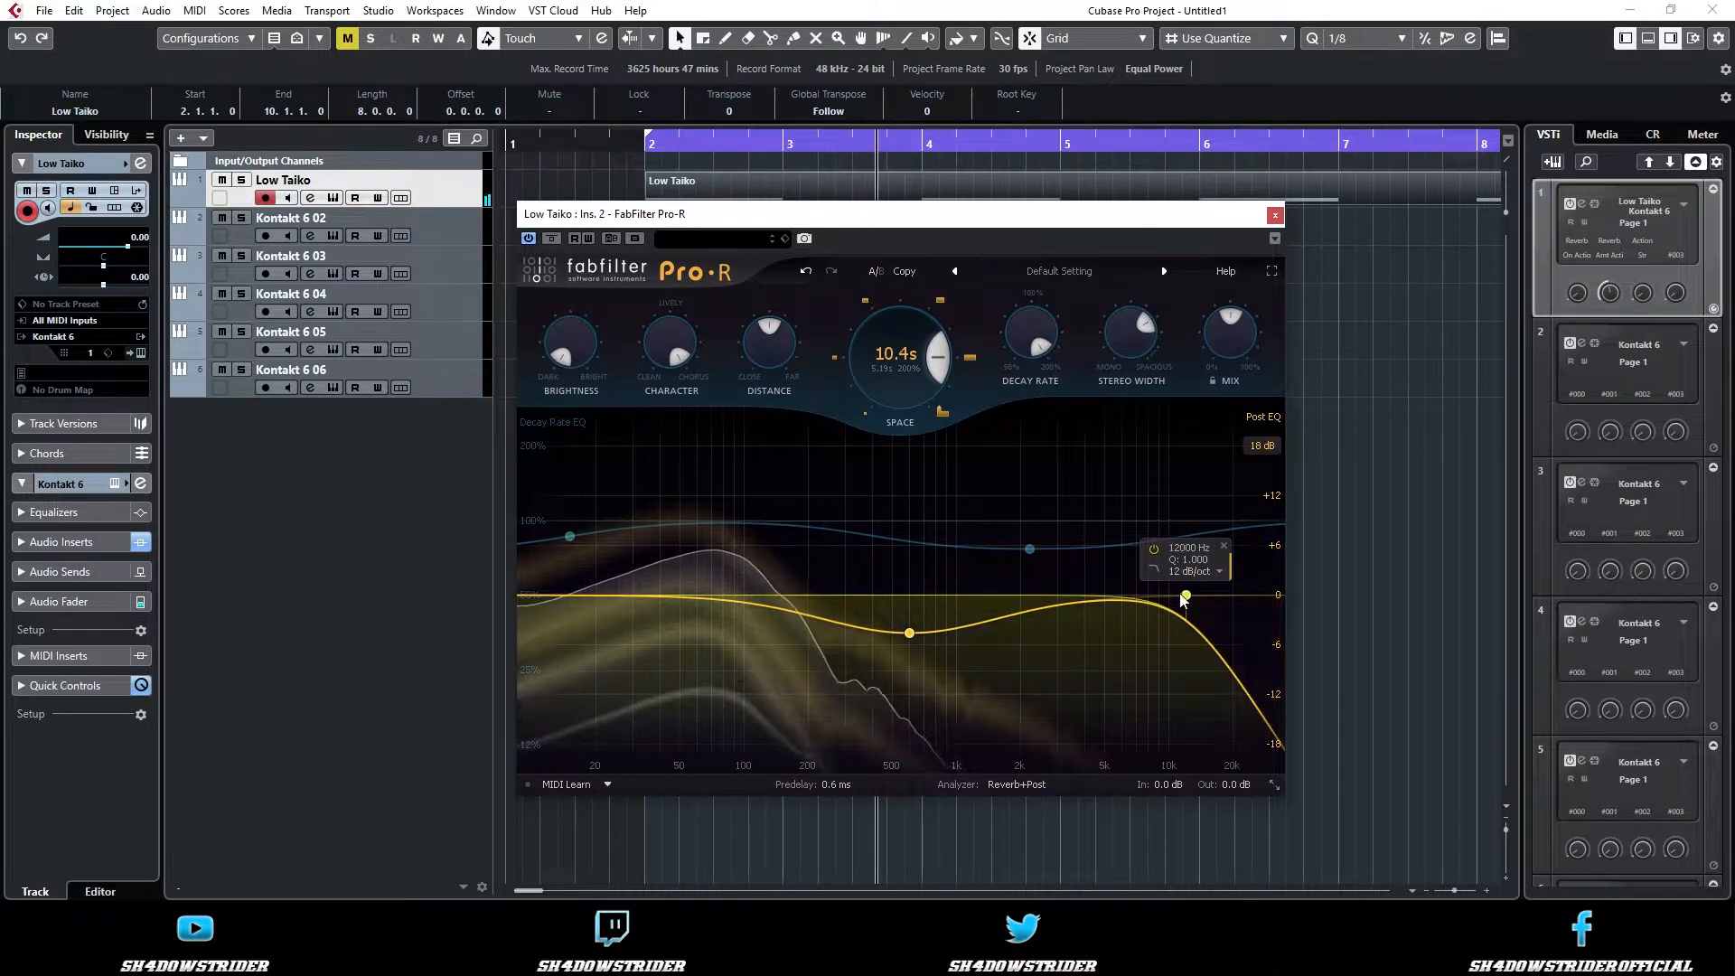
- In the Pro-R Post EQ, lower the high cut to about 1958 Hz and add a 4.15 dB boost at about 61 Hz
drag(1186, 595, 1013, 601)
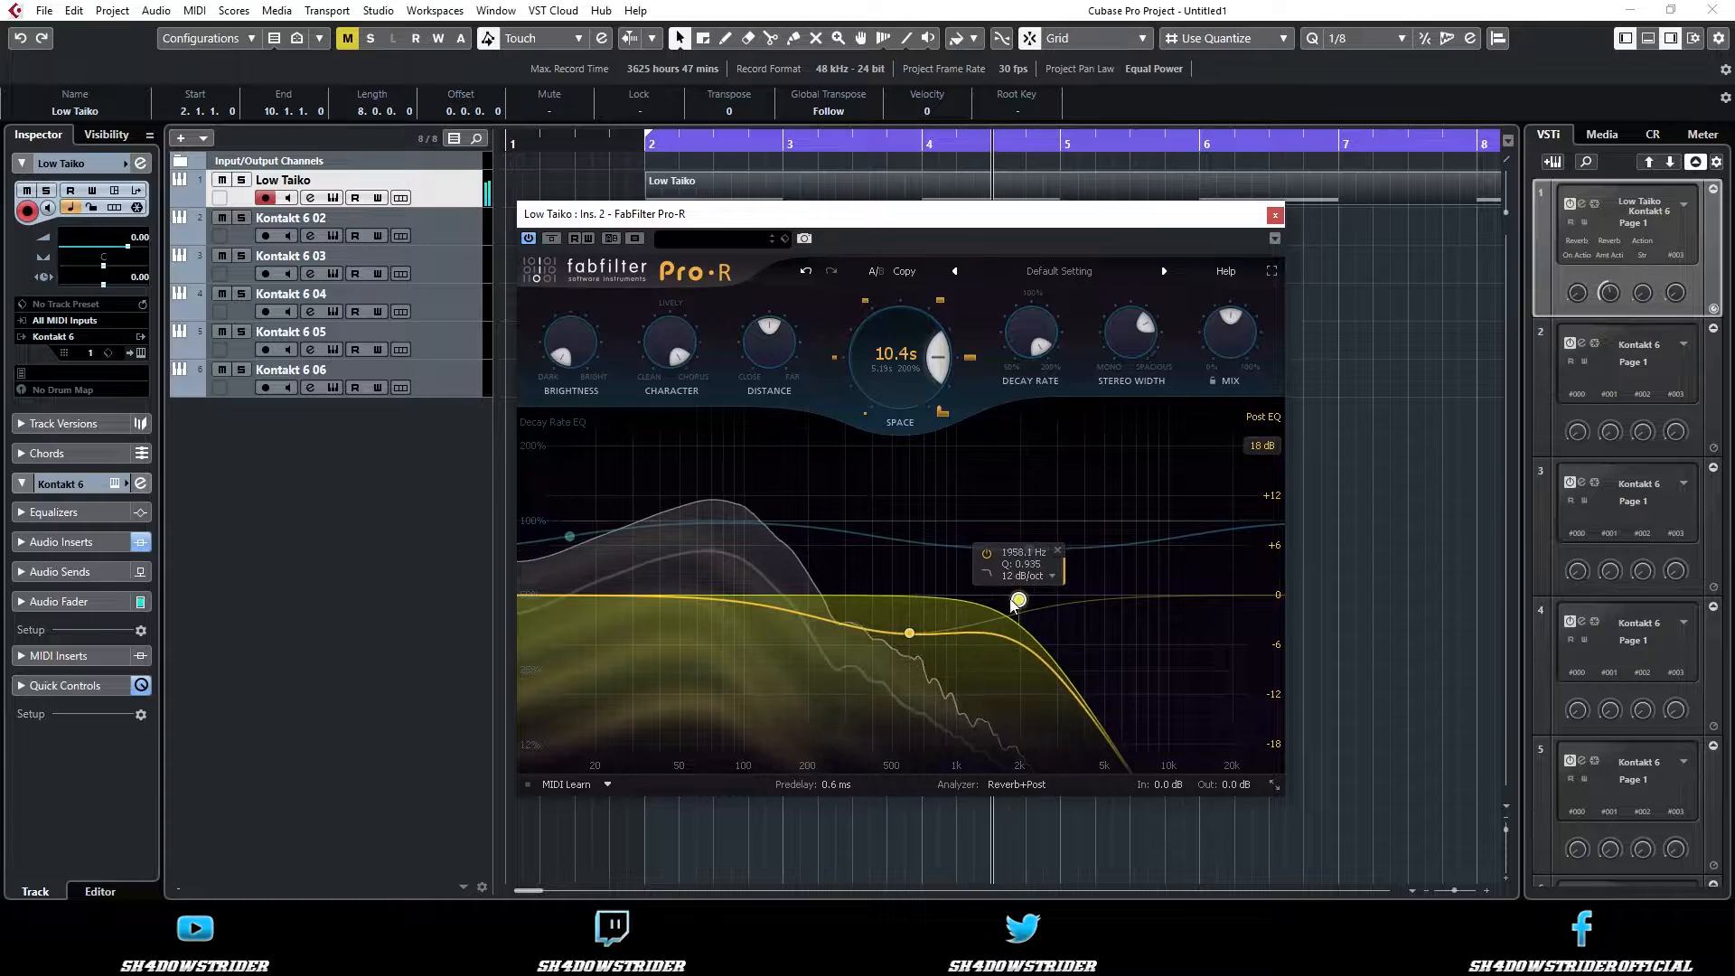
drag(677, 598, 684, 570)
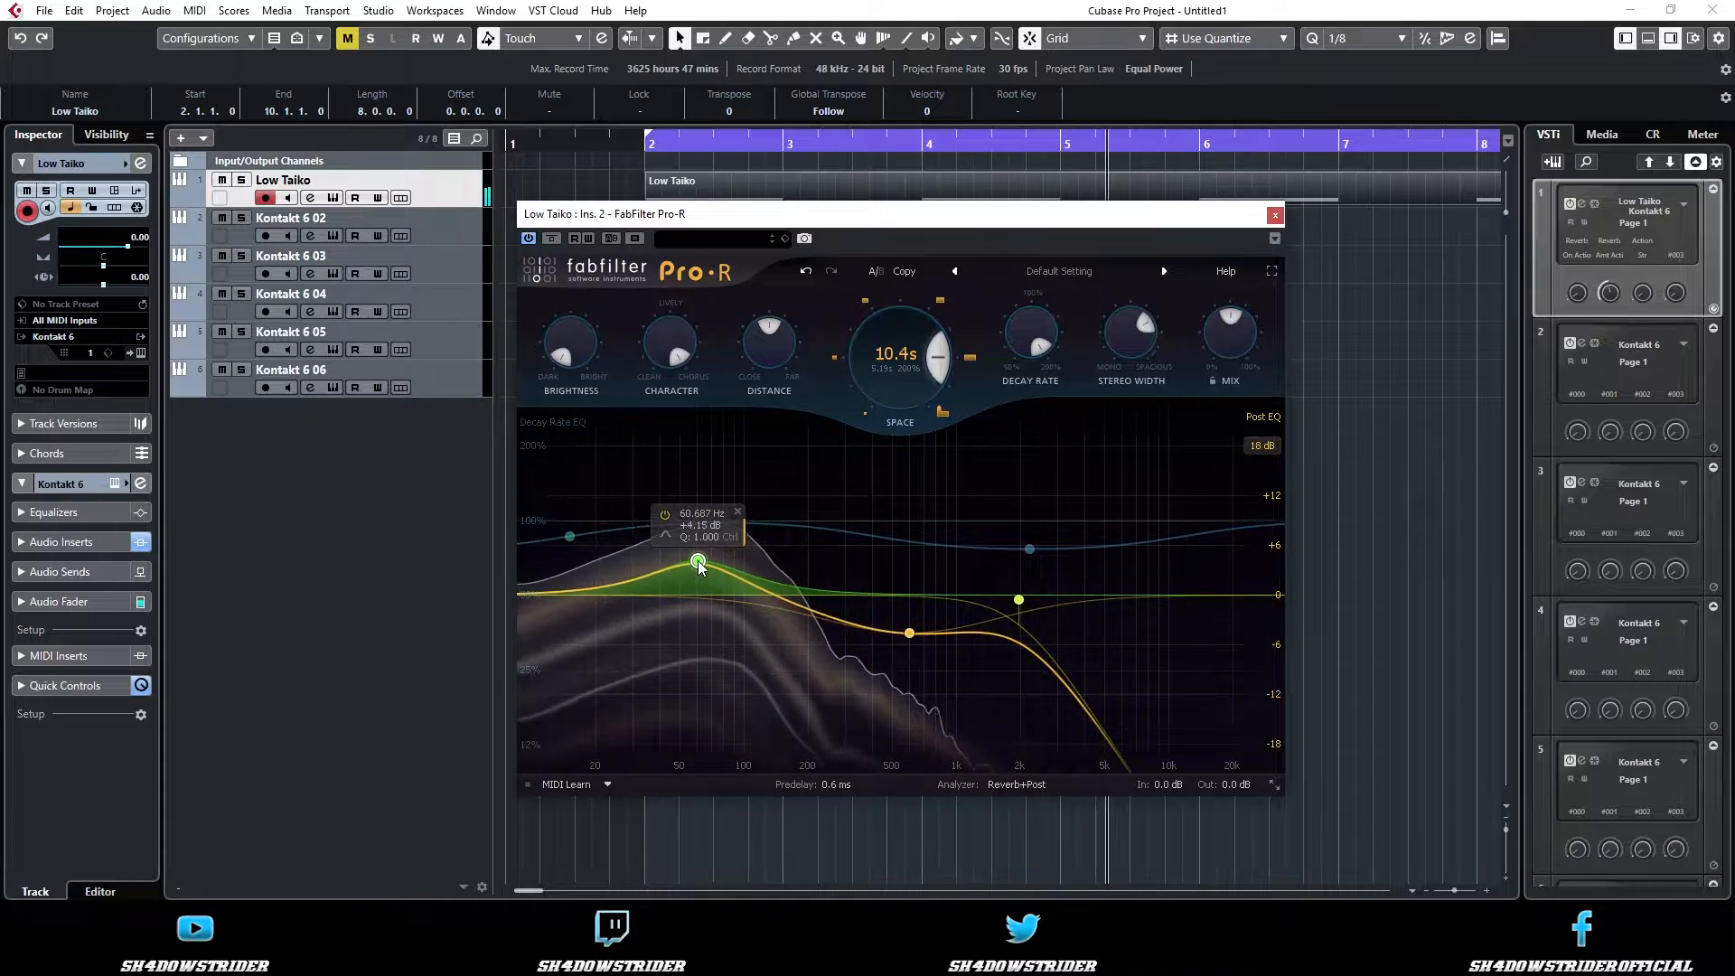
- Shape the Decay Rate EQ by lowering the bass band near 21 Hz and the high band, and adding a 145.5% peak near 80 Hz
drag(569, 536, 606, 597)
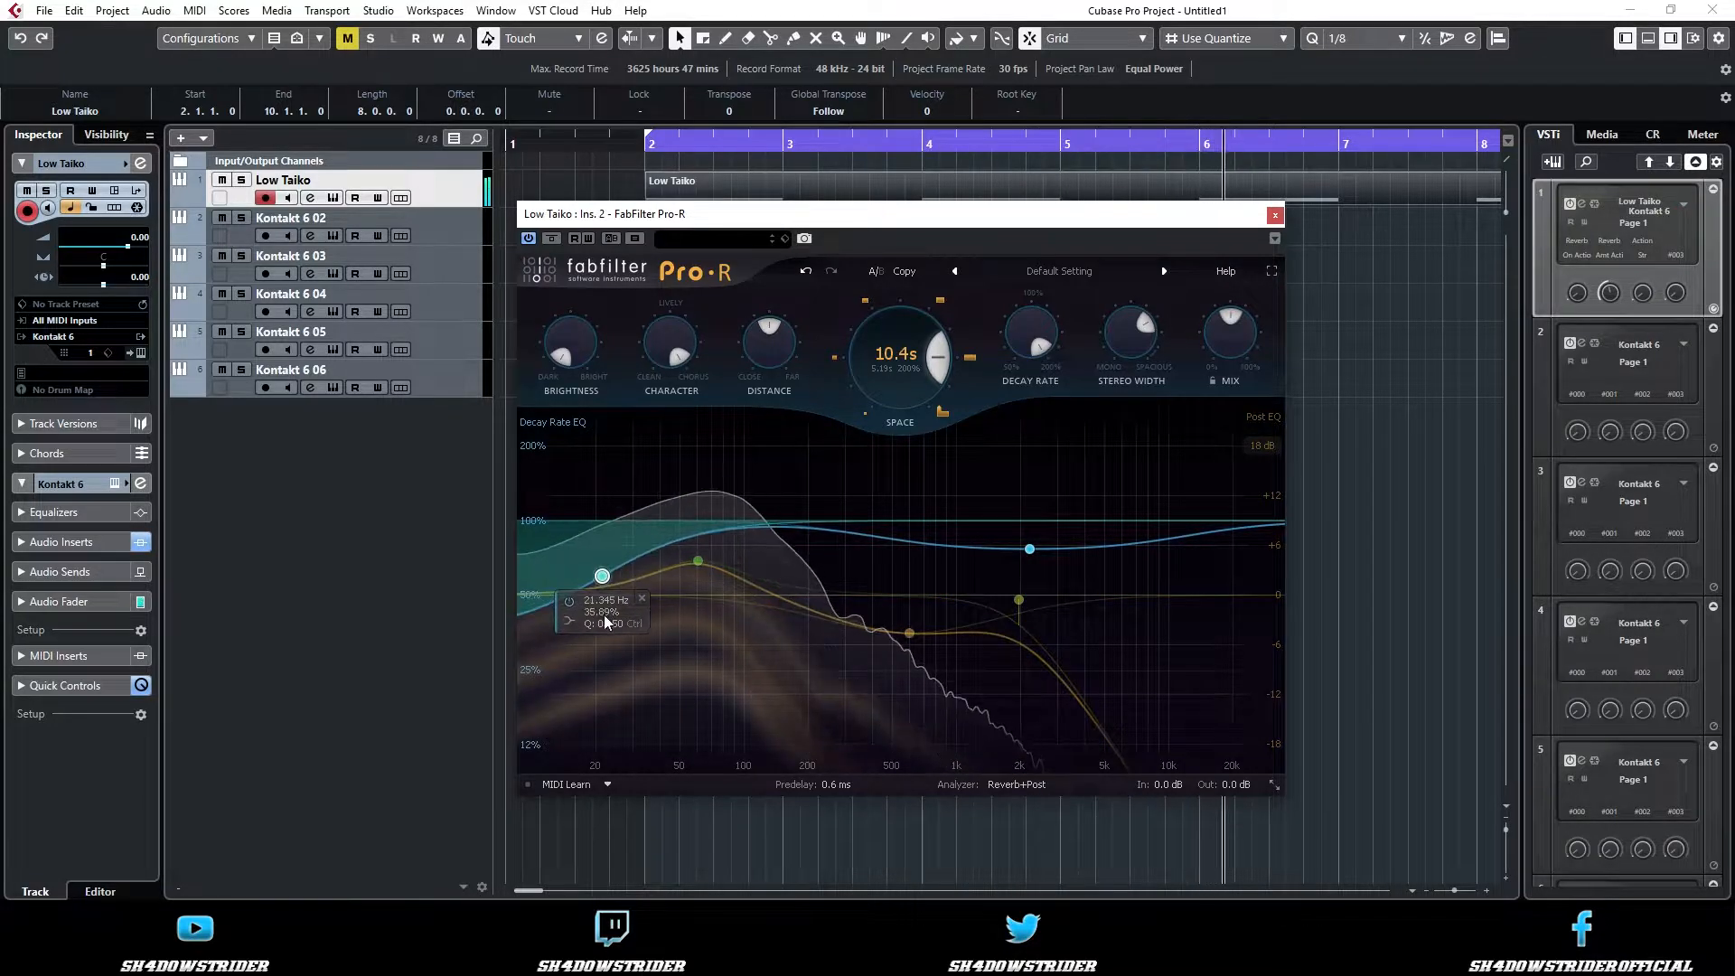
drag(776, 523, 715, 481)
scroll(698, 493, up, 2)
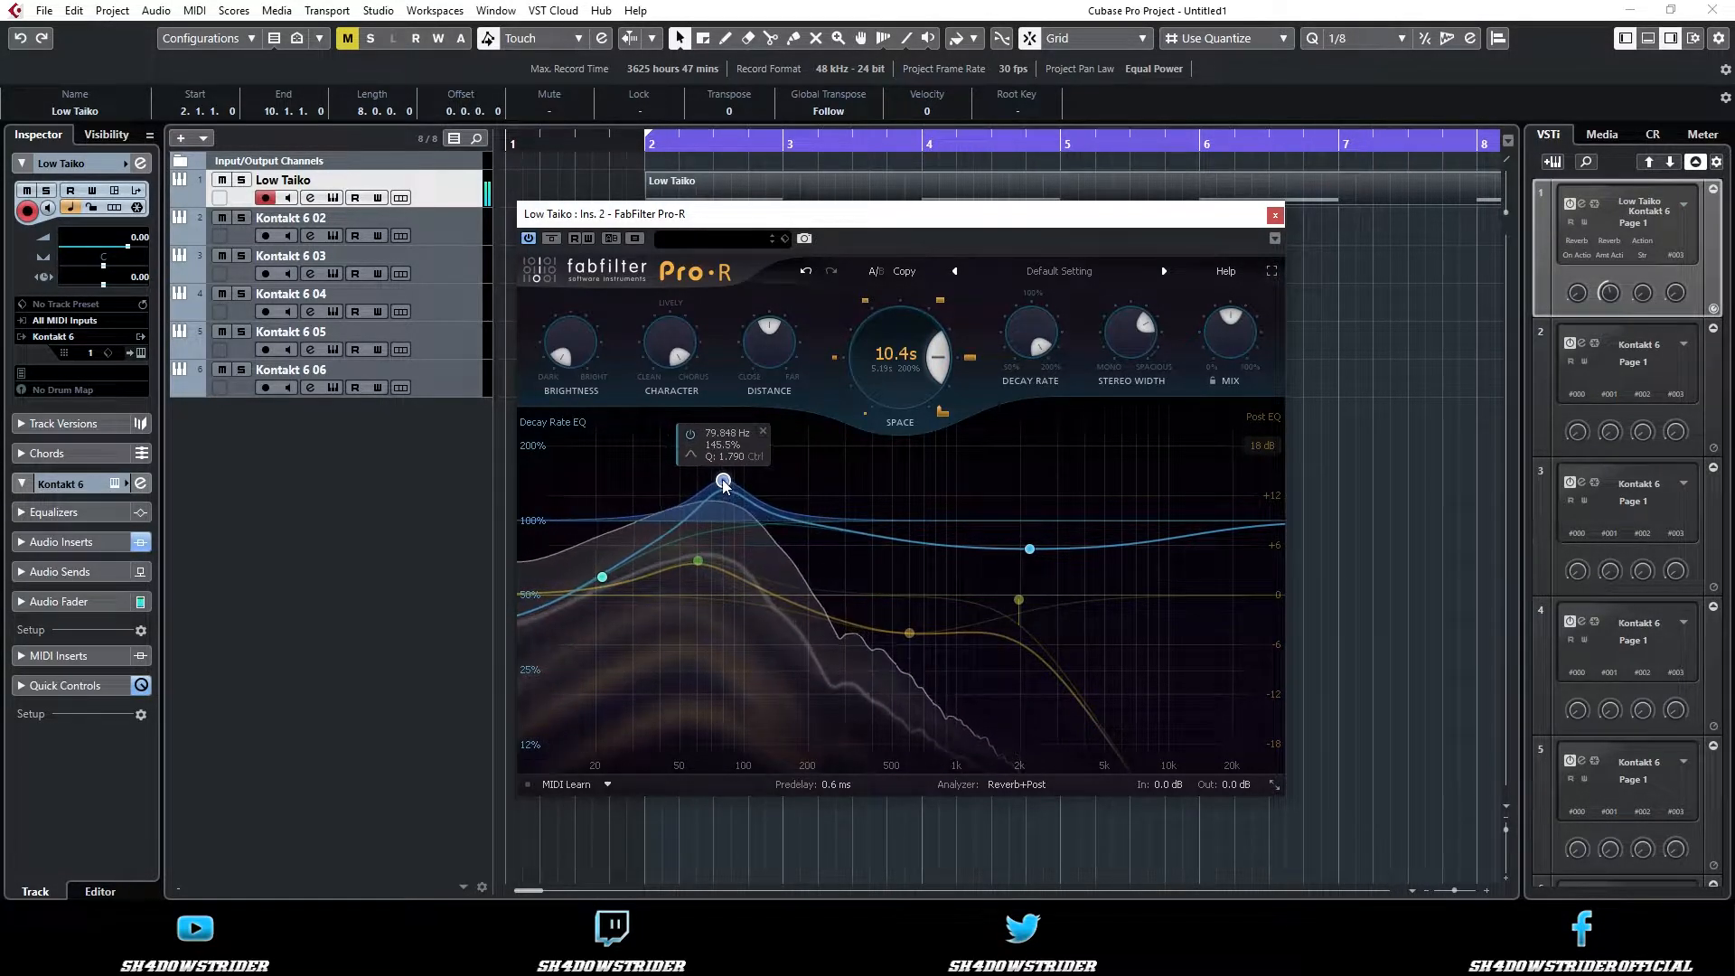
drag(1029, 548, 1082, 644)
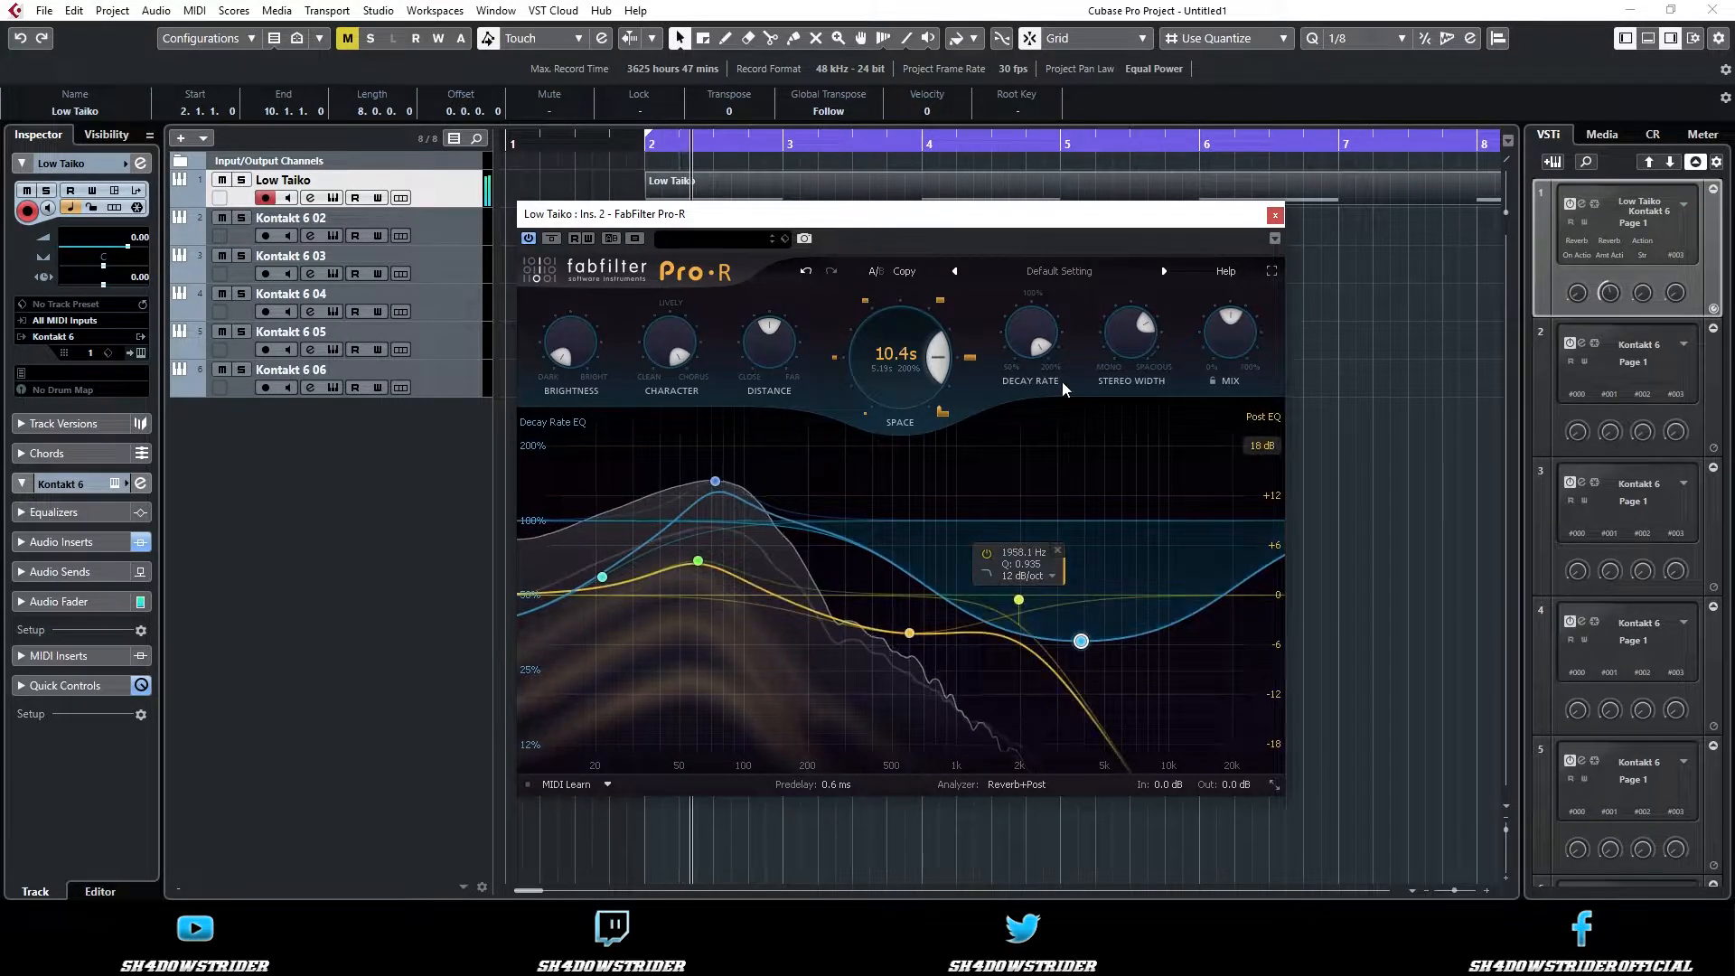
- Raise the Pro-R Stereo Width to 120% and Distance fully to Far, and close the reverb window
drag(1129, 344, 1154, 228)
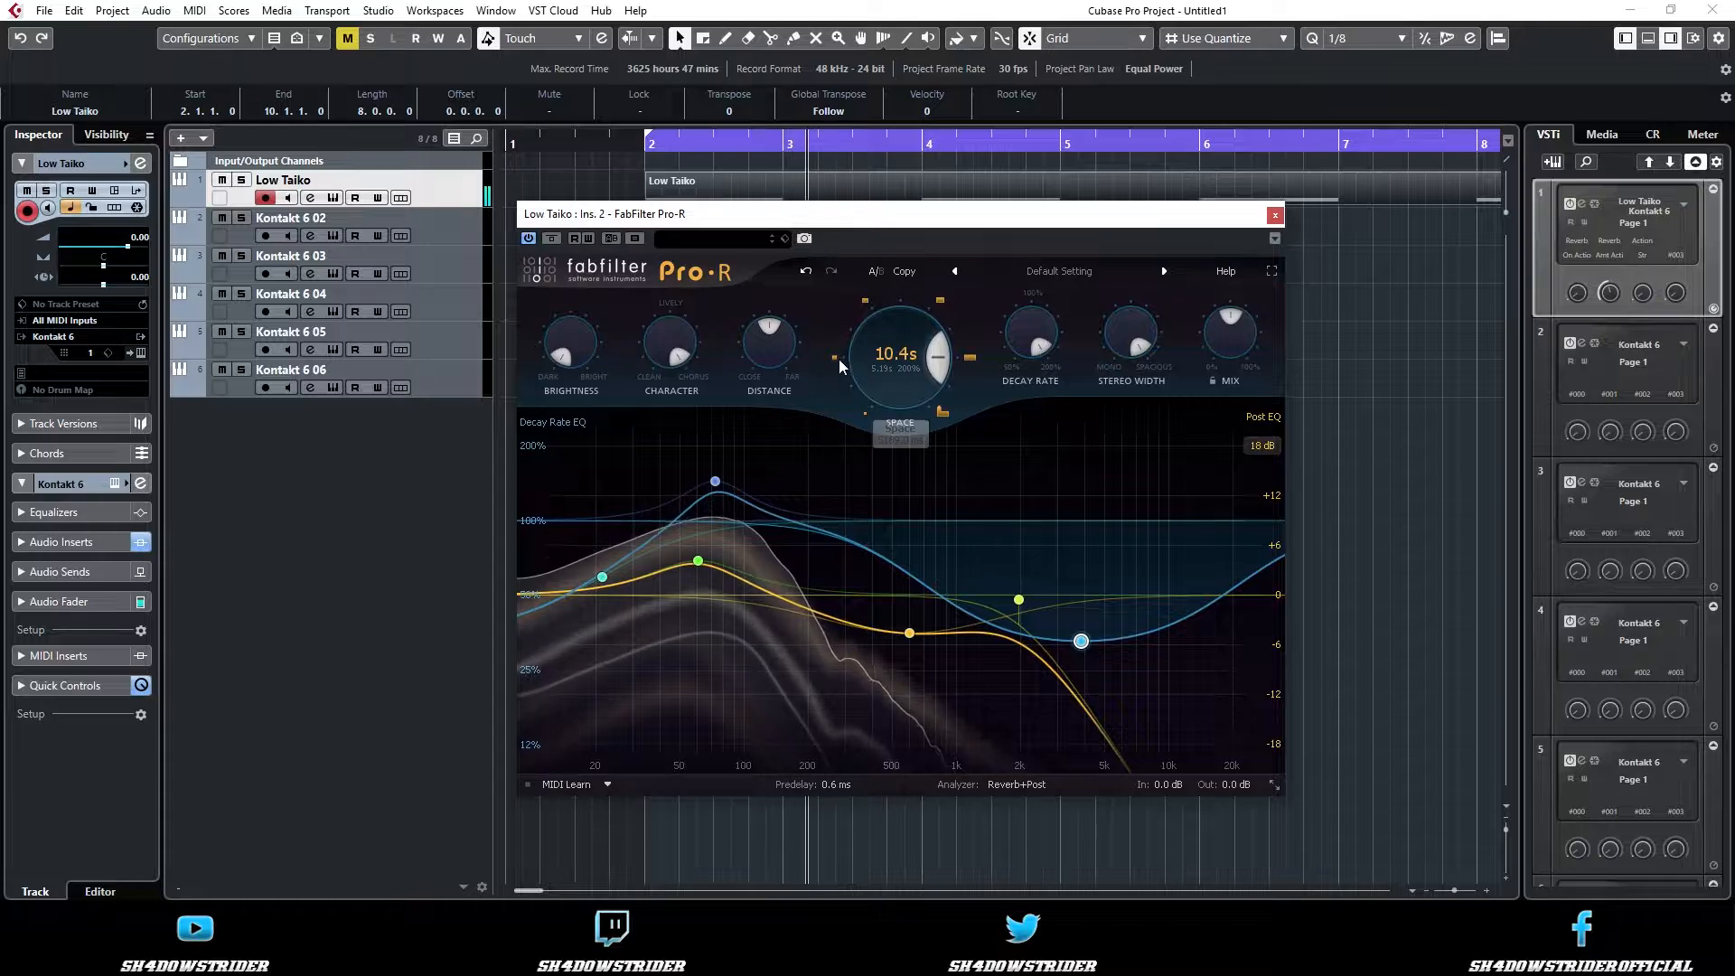
mouse_move(769, 359)
drag(824, 165, 774, 211)
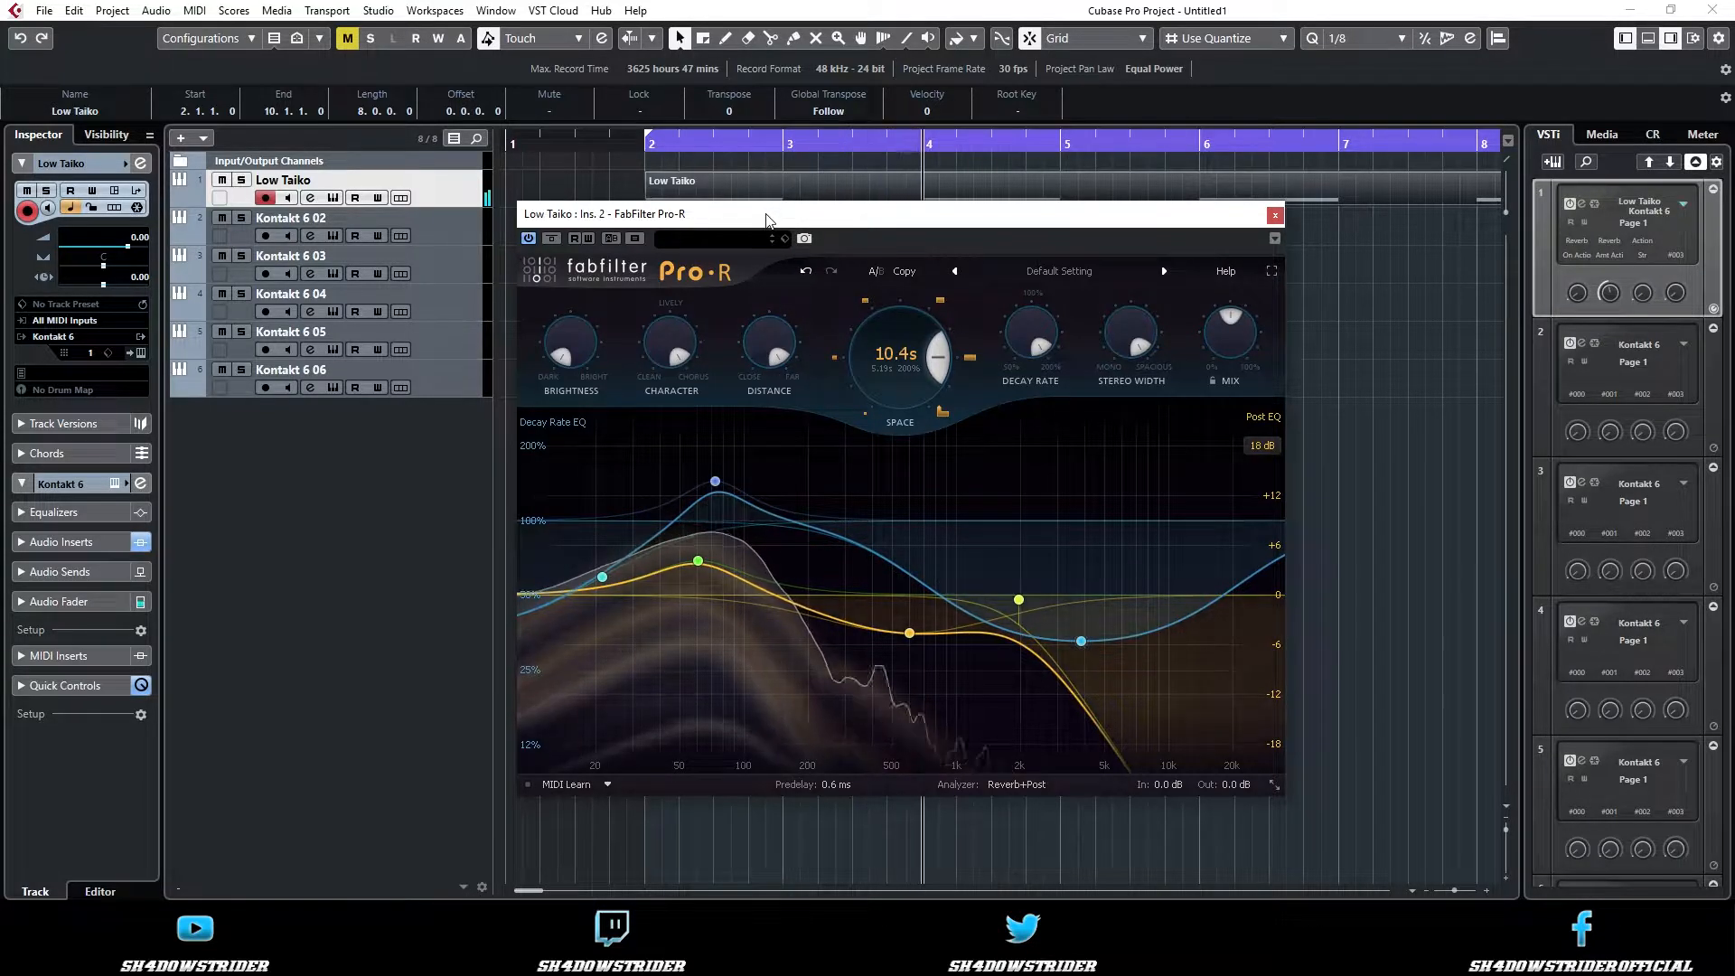
mouse_move(1125, 315)
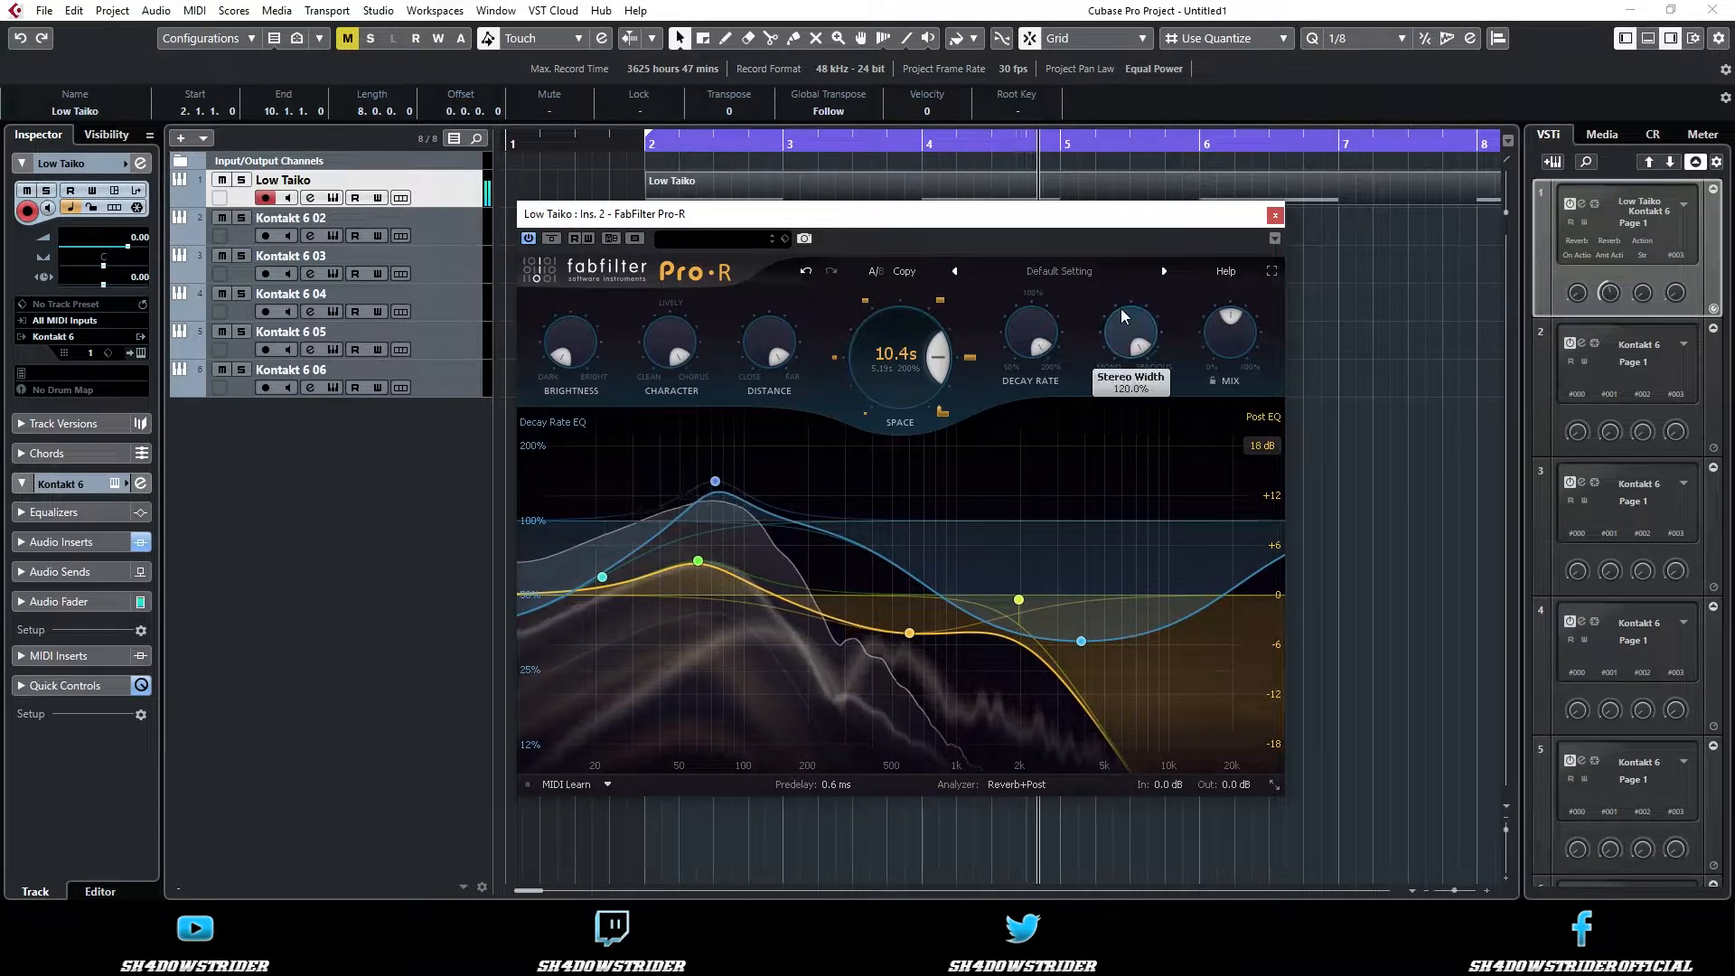
click(1270, 217)
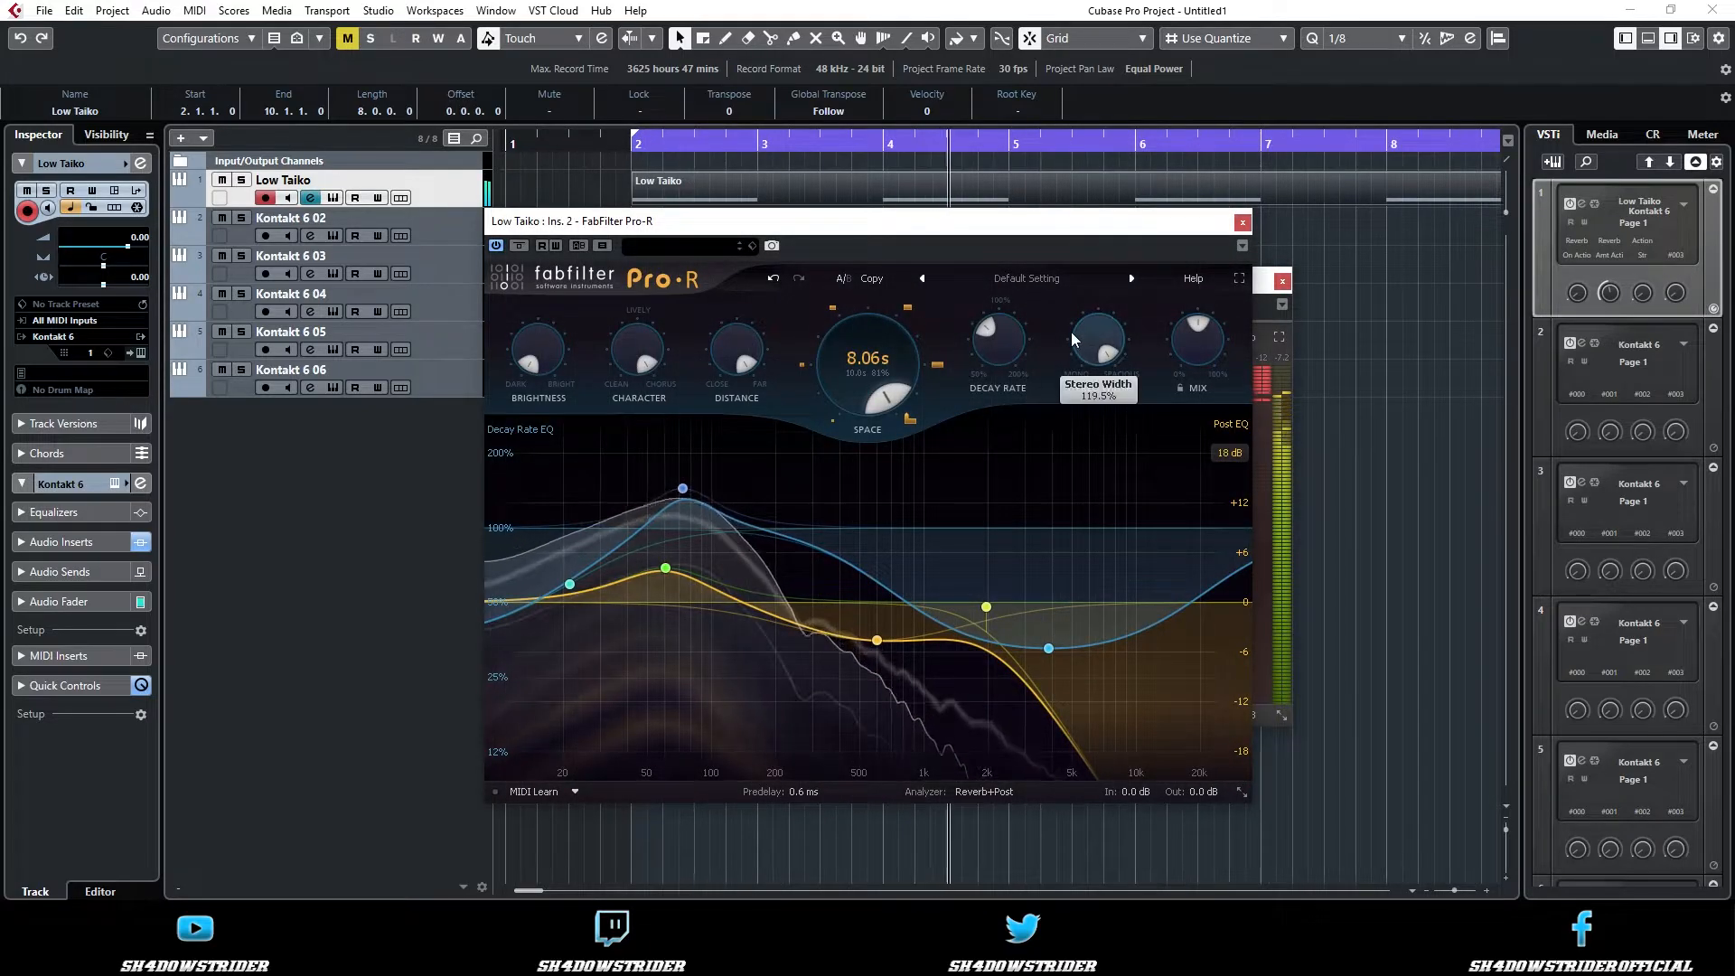
- Lower the Pro-R Decay Rate for a 6.92 s reverb time and close the reverb window
drag(995, 341, 985, 387)
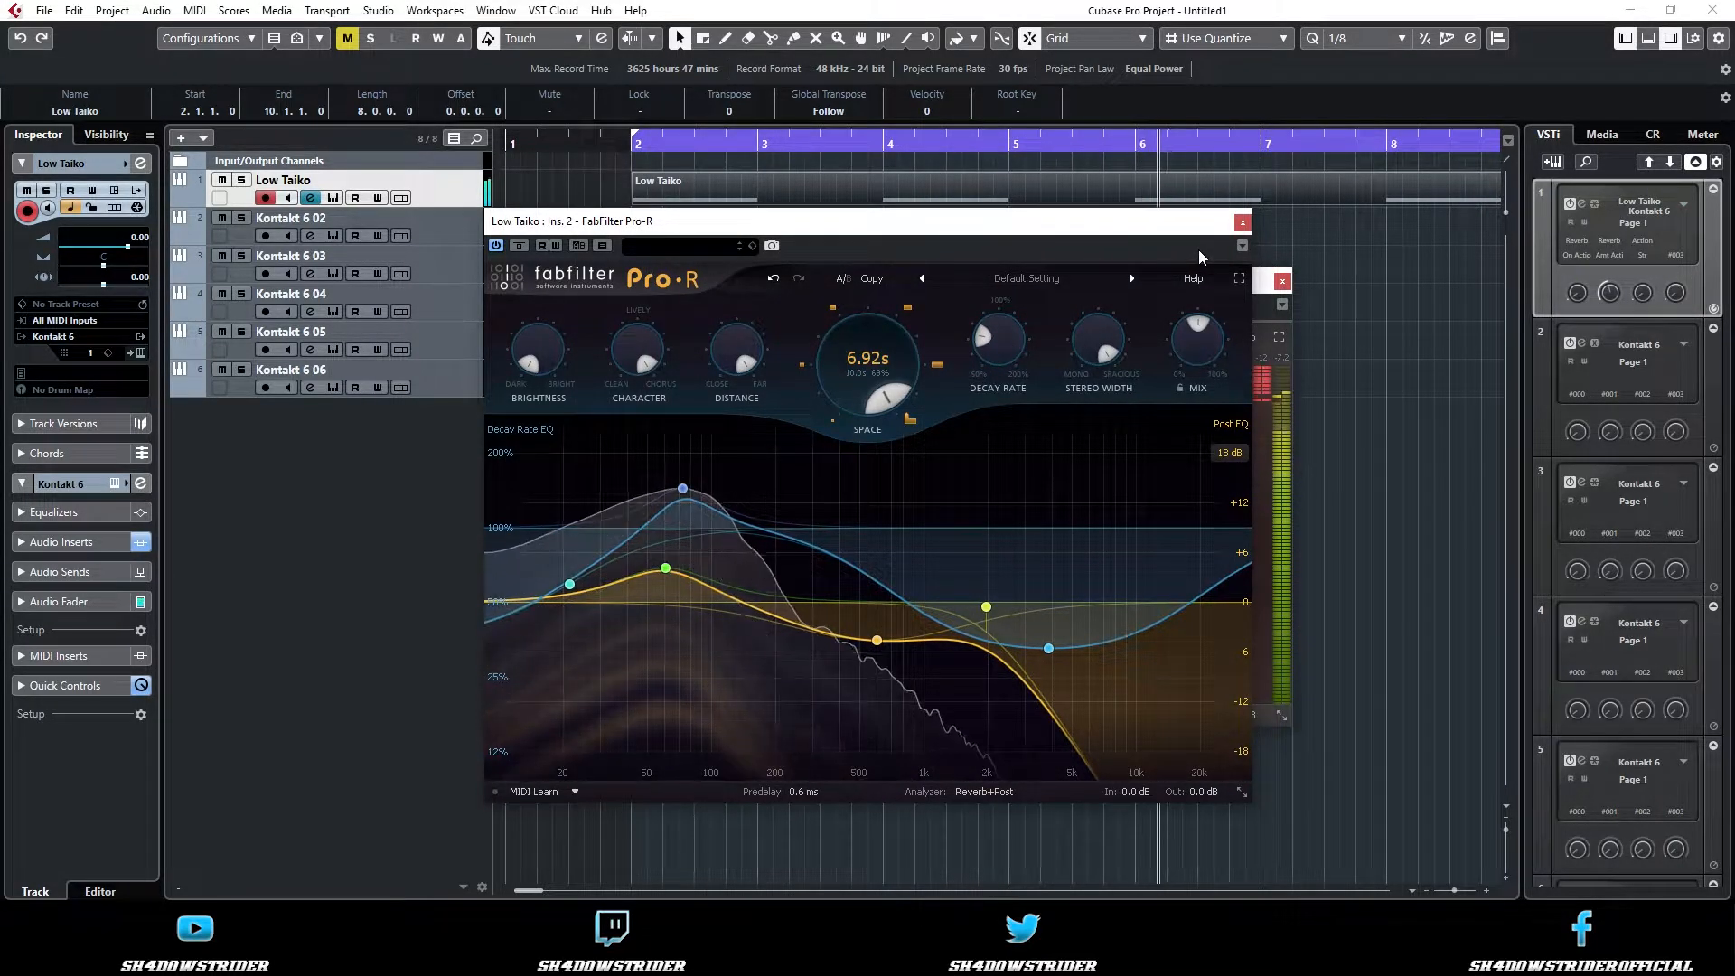
click(1243, 221)
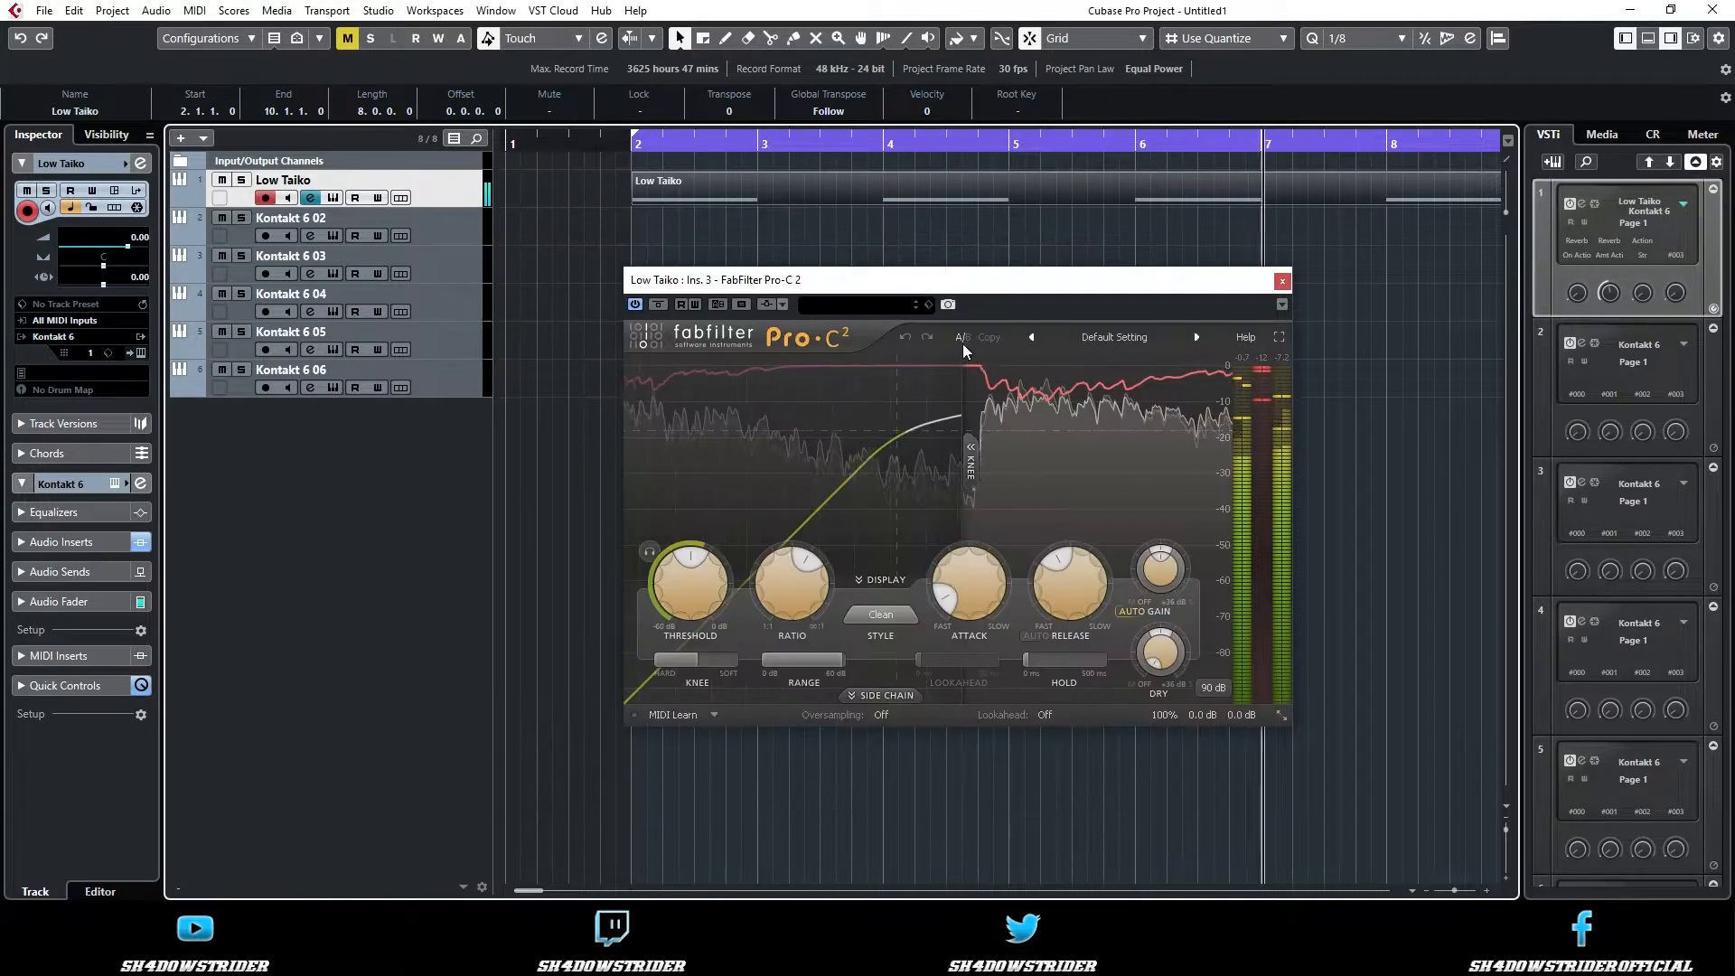
- Lower the Pro-C 2 Threshold and set Ratio to 5.62:1, Attack to 9.96 ms and Release to 61.8 ms
drag(694, 585, 696, 634)
drag(793, 607, 807, 576)
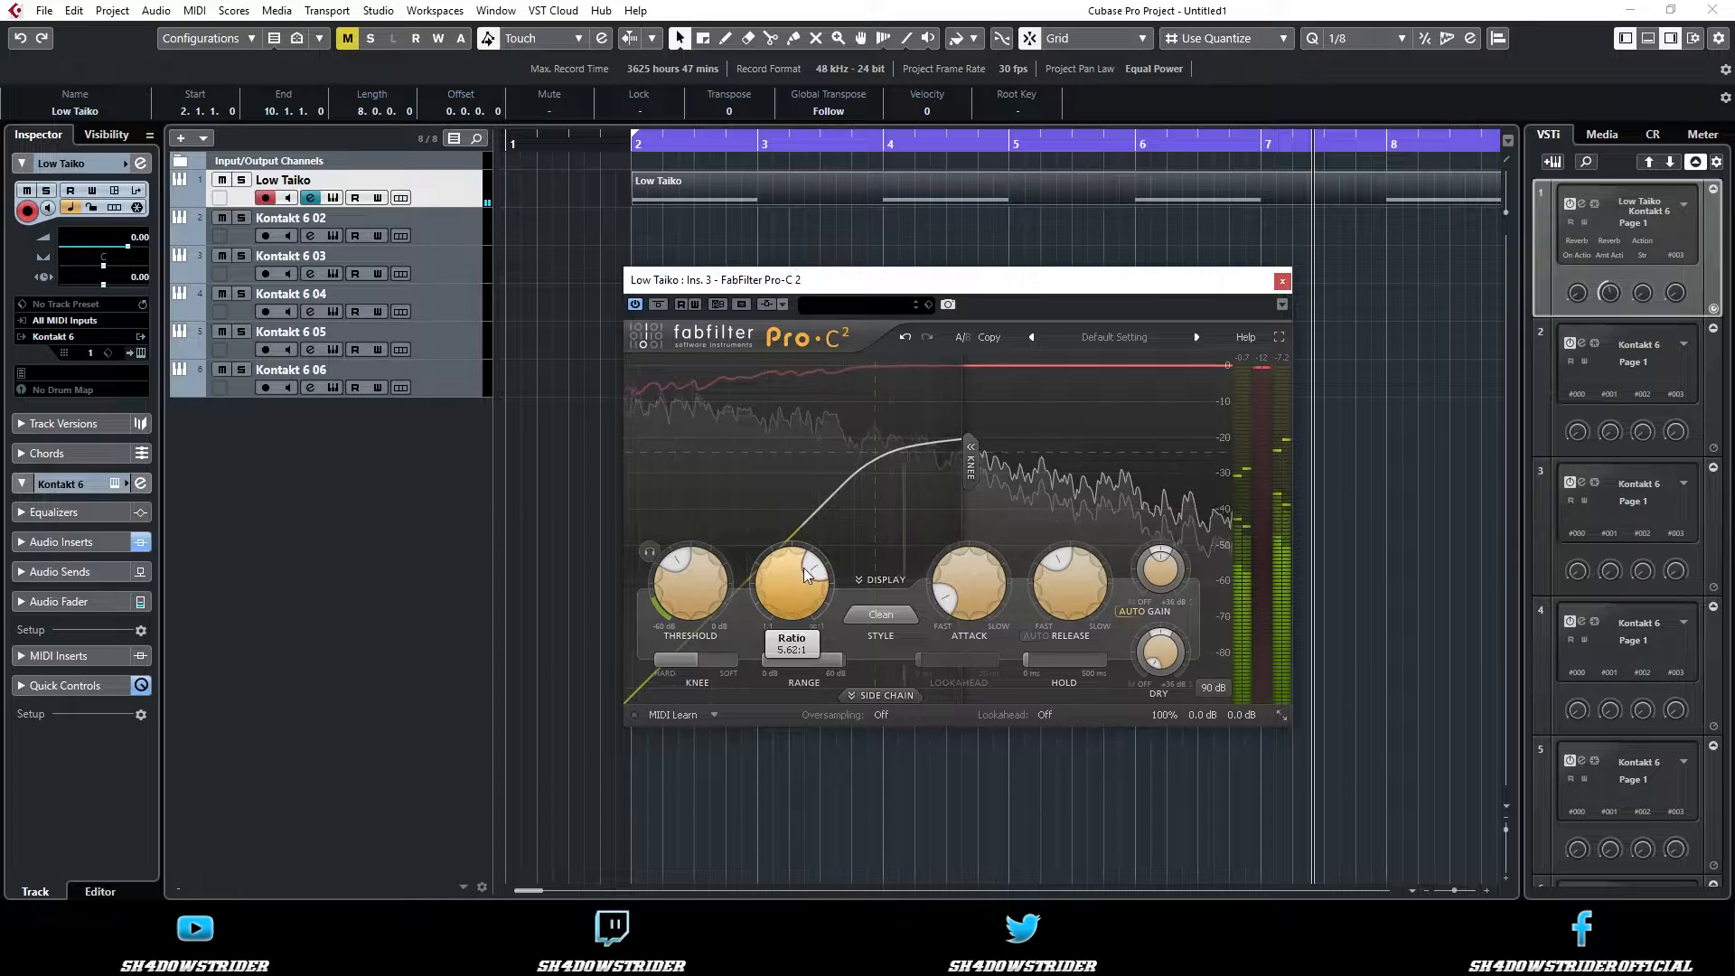
drag(973, 594, 985, 506)
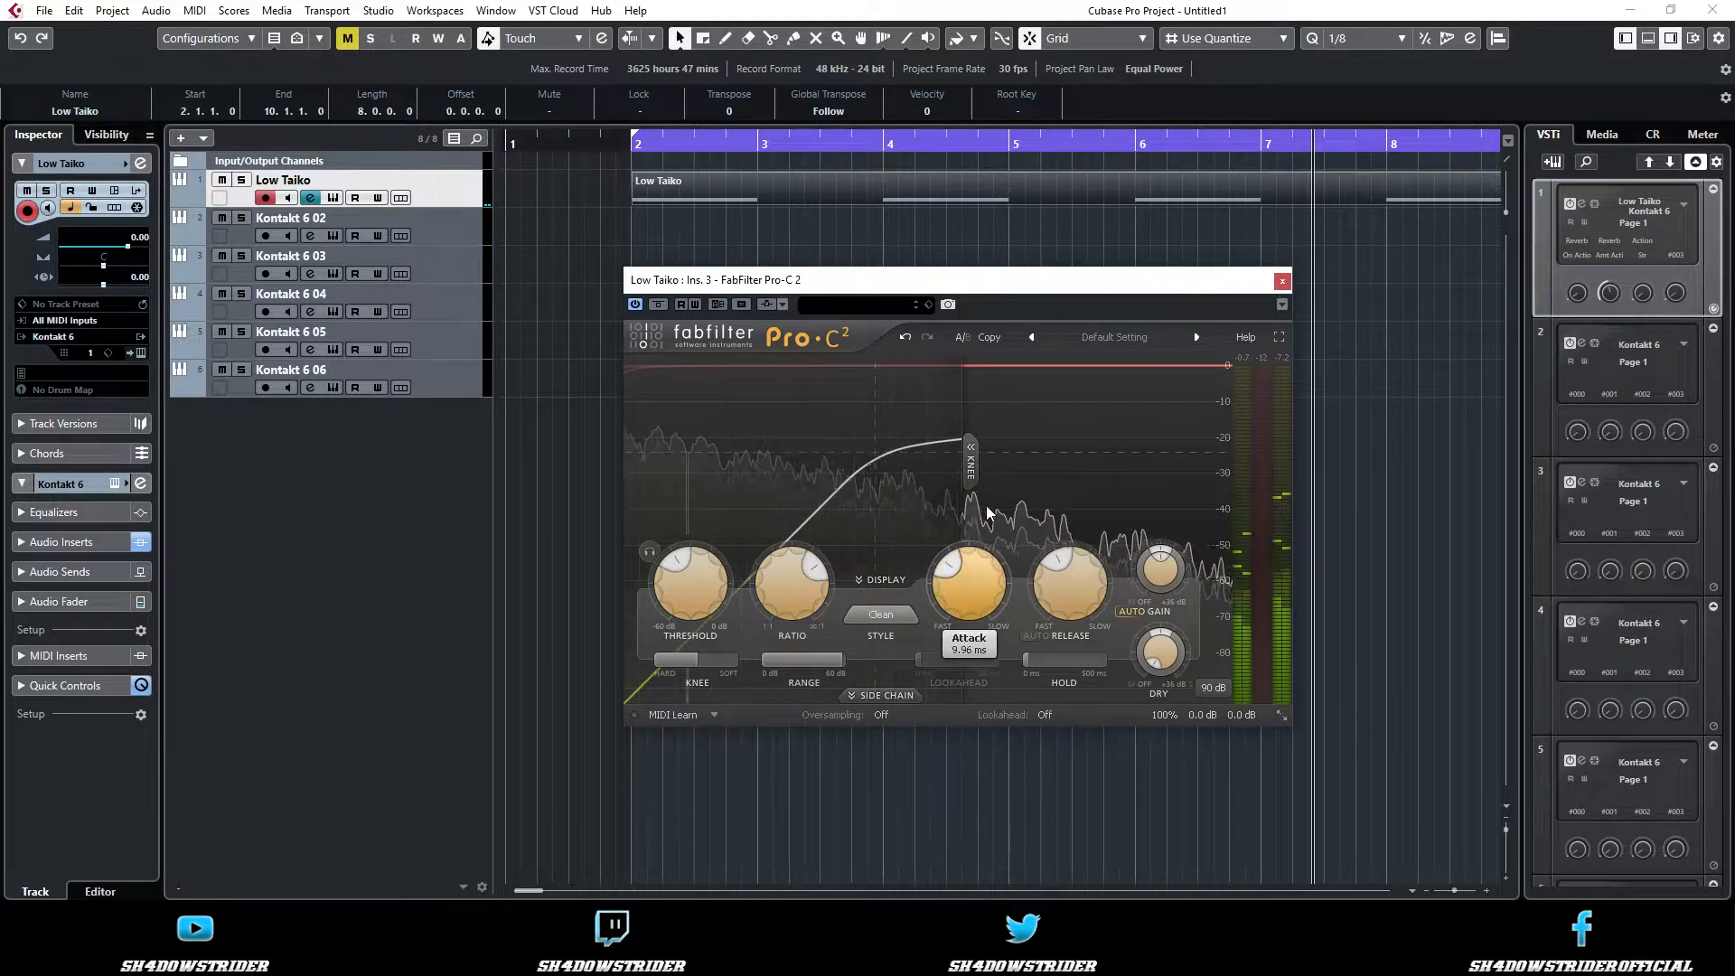
drag(1072, 582, 1036, 652)
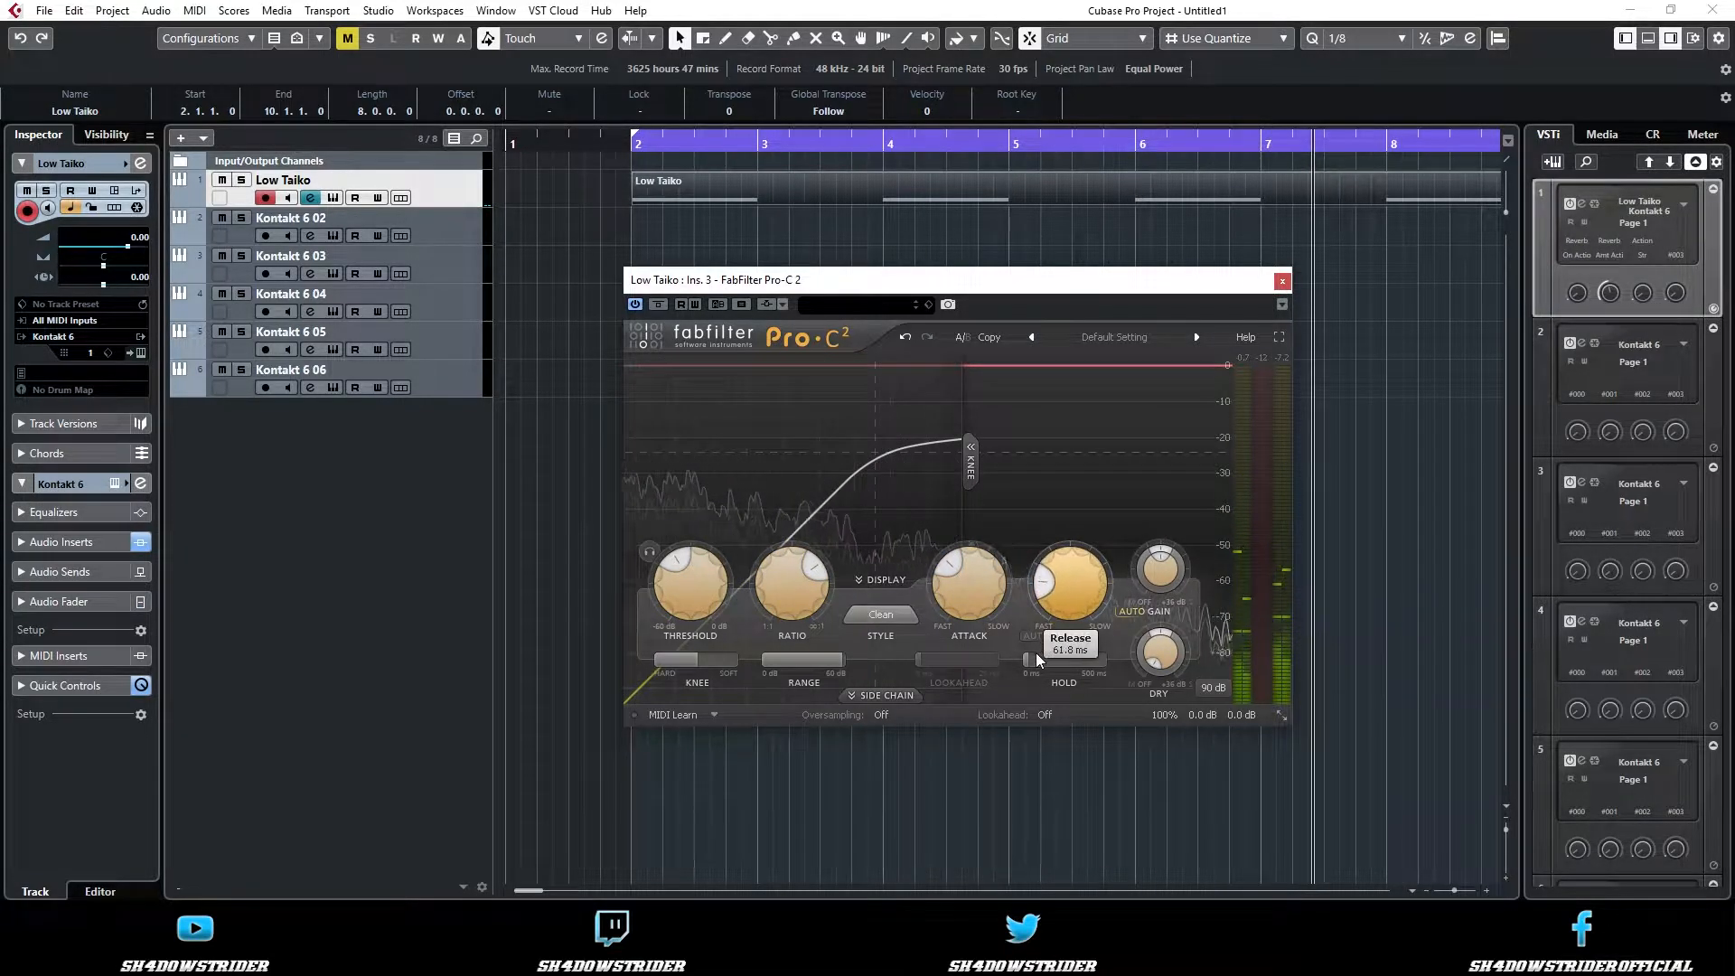
- Play the Low Taiko part from just before bar 2, raise the Pro-C 2 Wet Gain slightly, and close the compressor
click(617, 137)
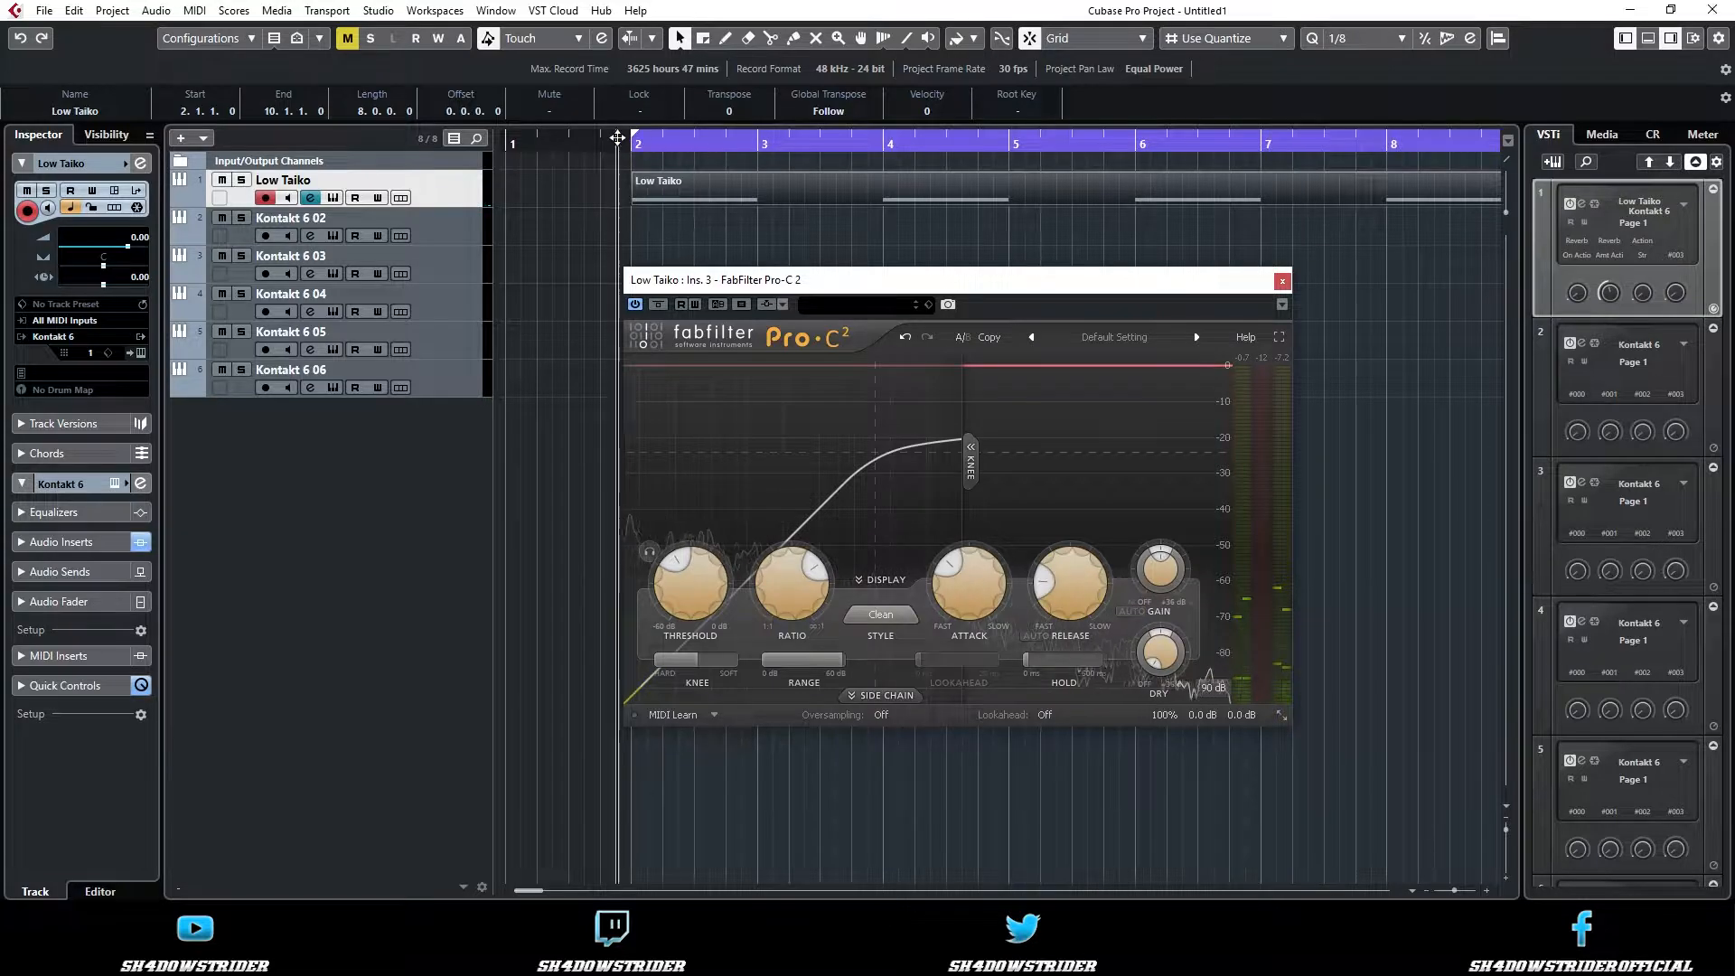
key(space)
mouse_move(1166, 556)
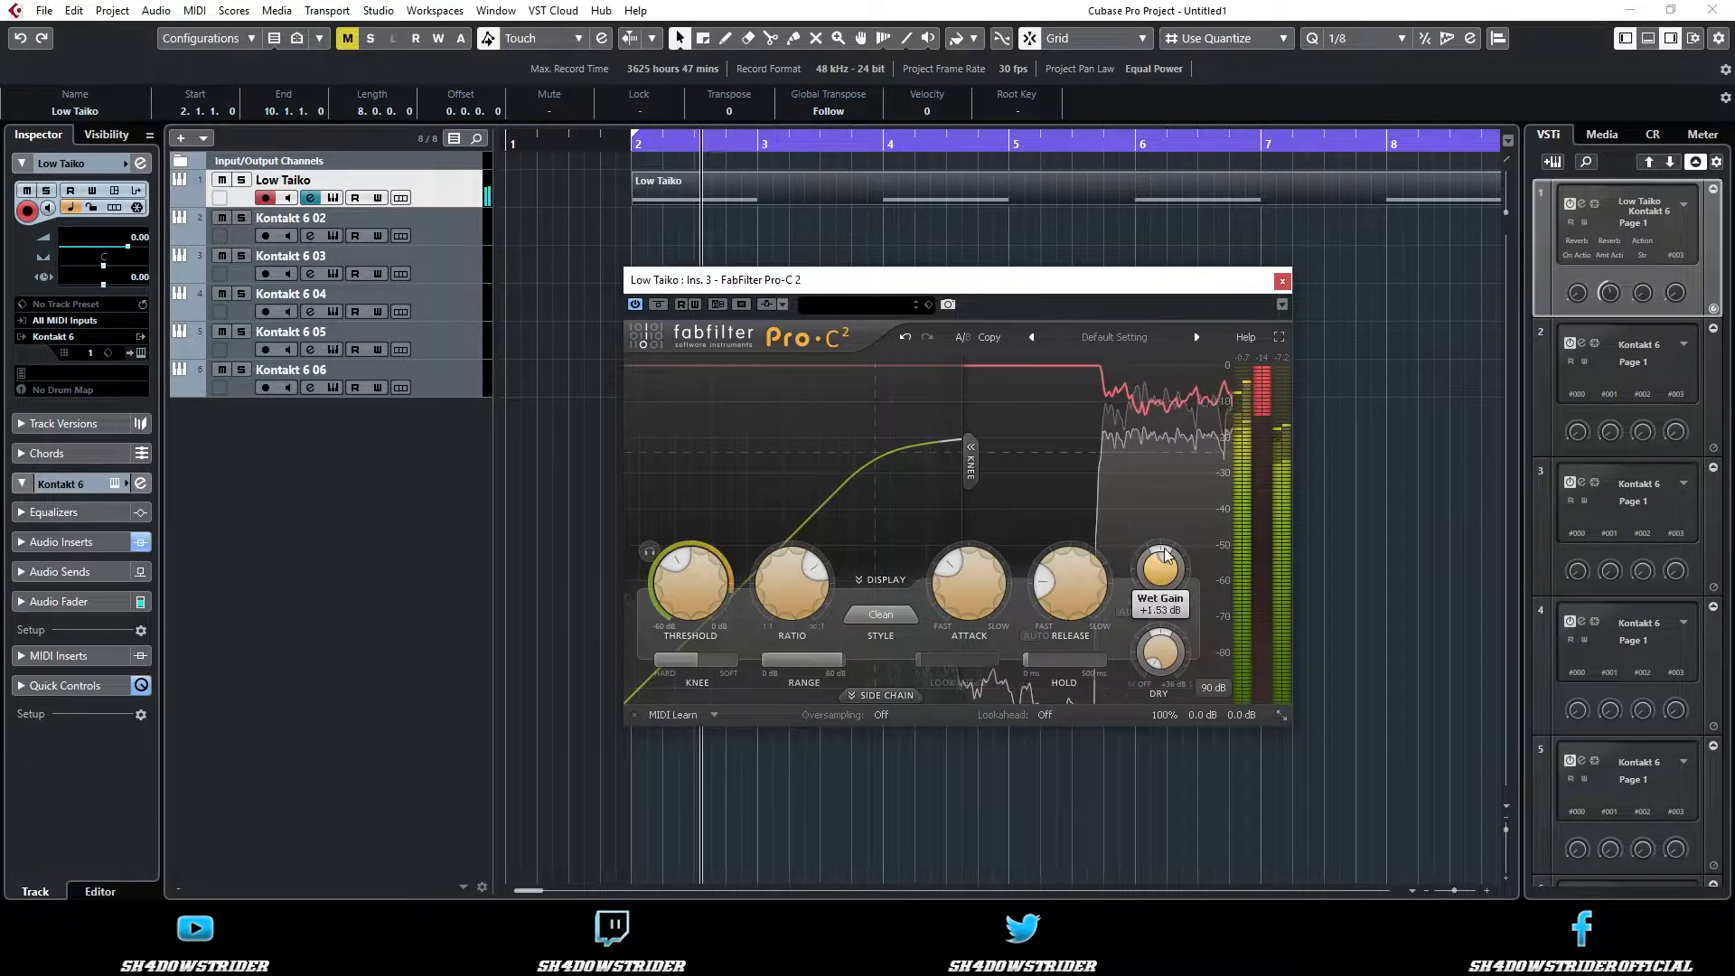
drag(1166, 556, 1180, 523)
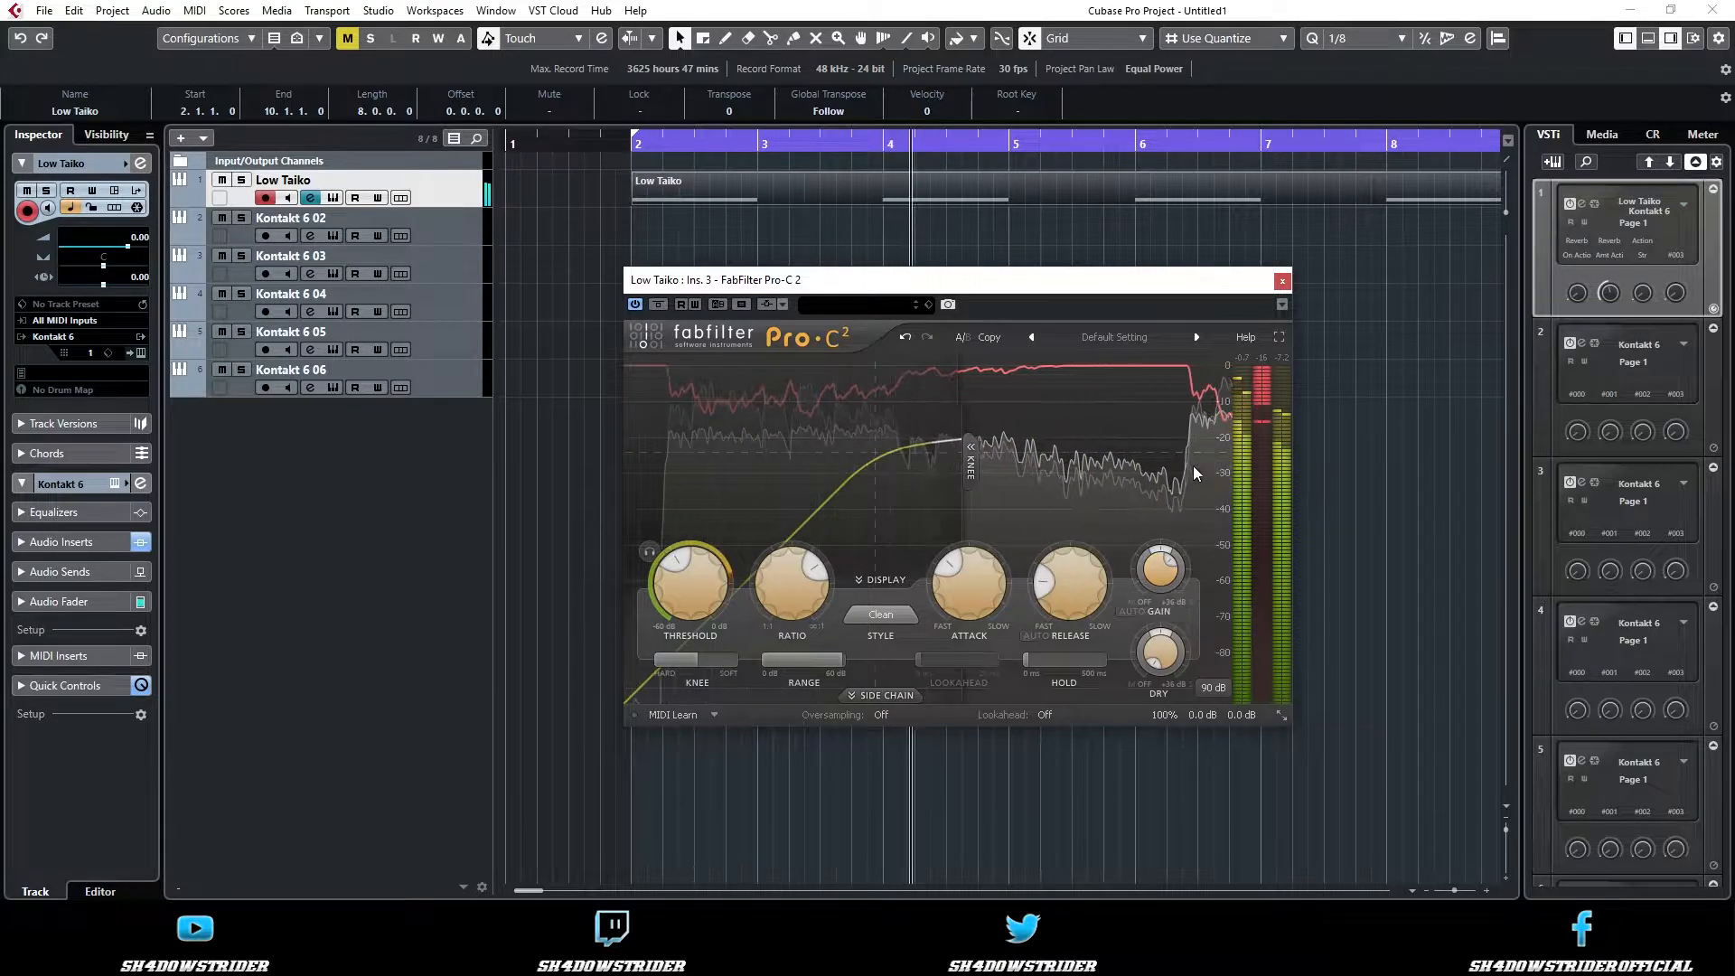
click(1283, 281)
- Lower the High Cut in the Low Taiko channel's Pro-Q 2 to about 260 Hz and close the equalizer and channel settings
click(310, 198)
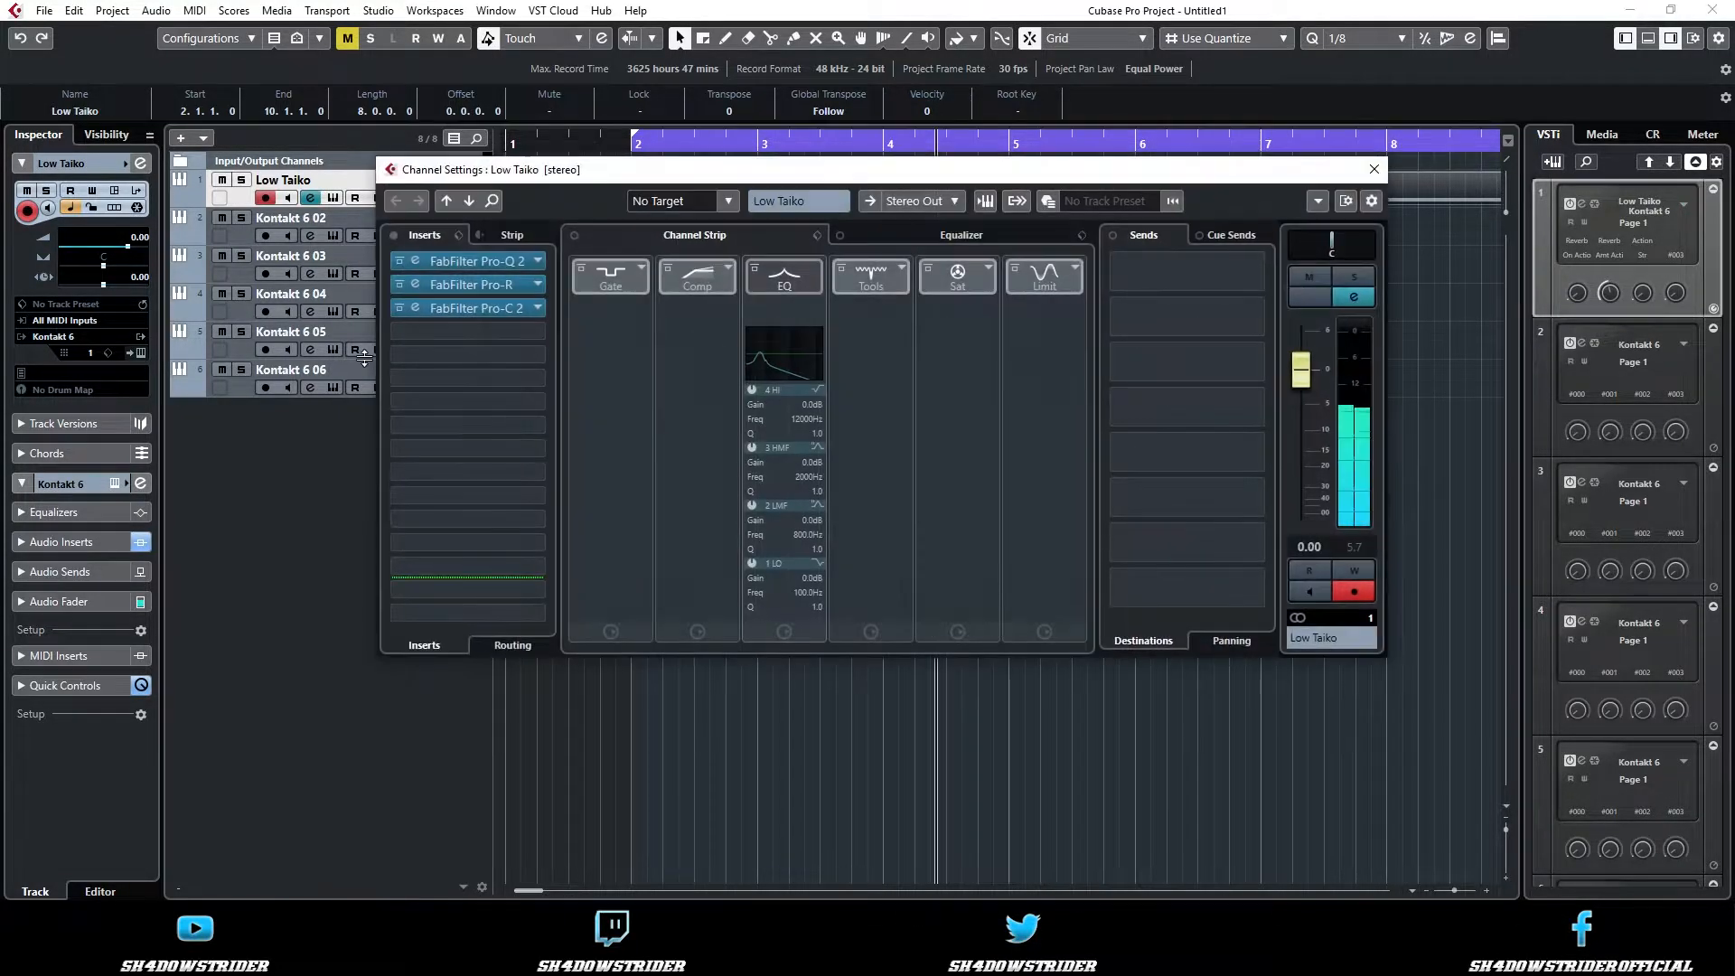
click(461, 260)
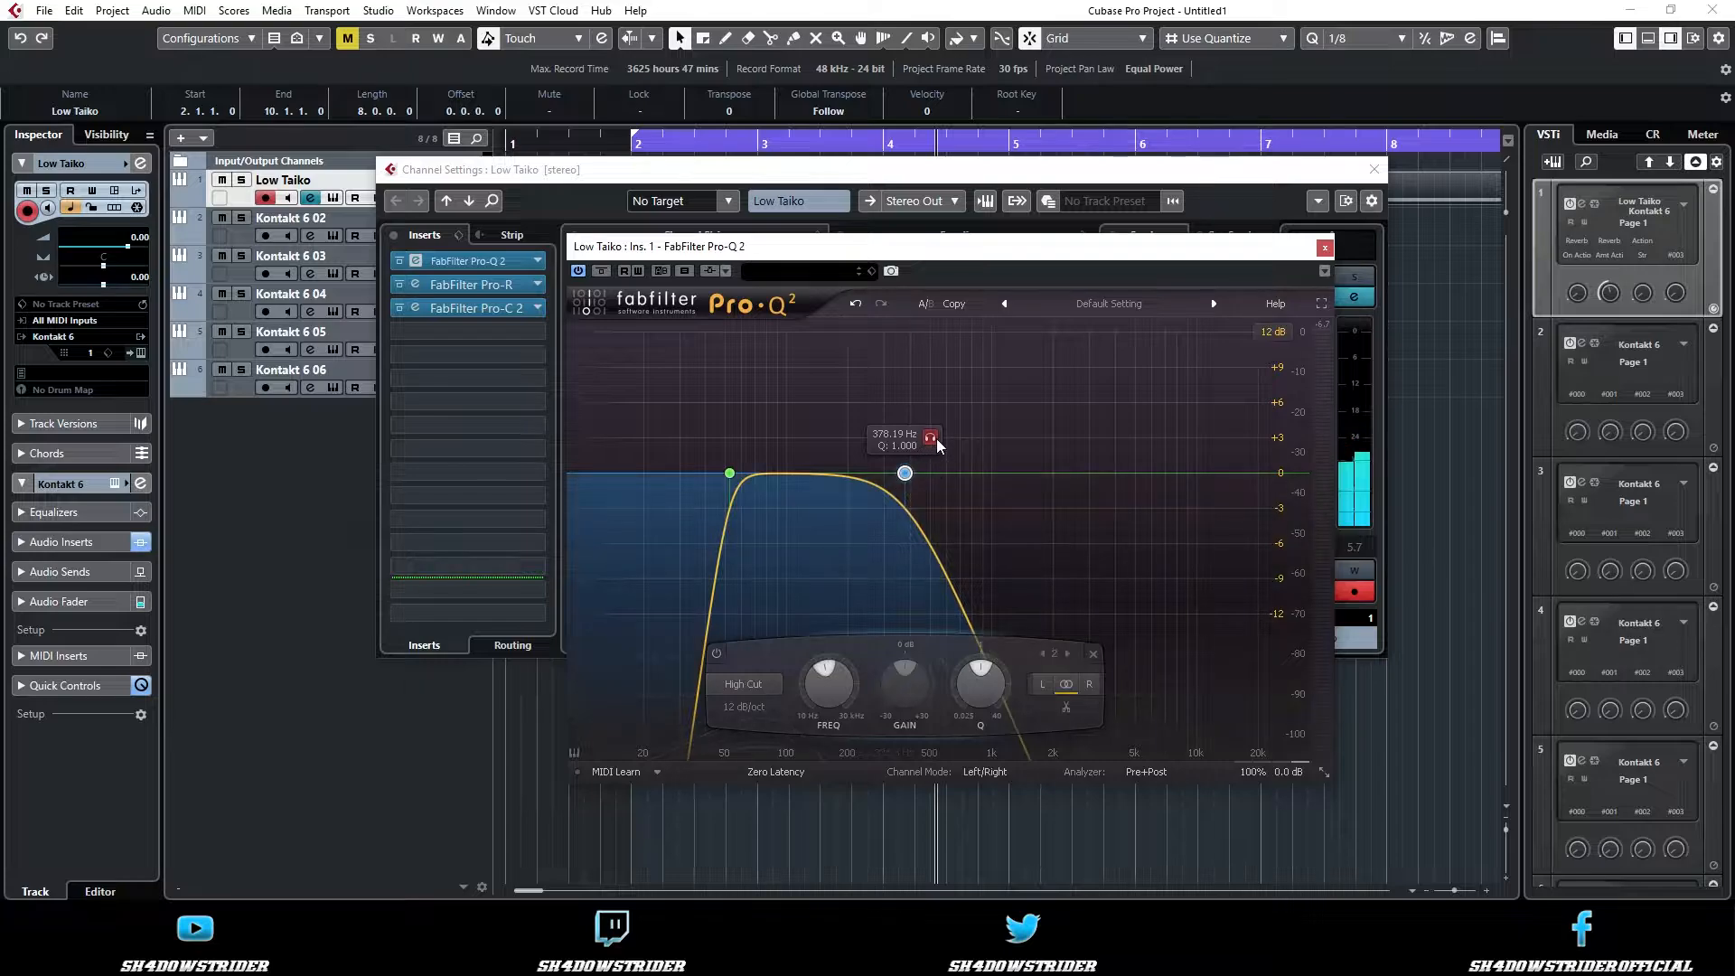
drag(936, 437, 898, 441)
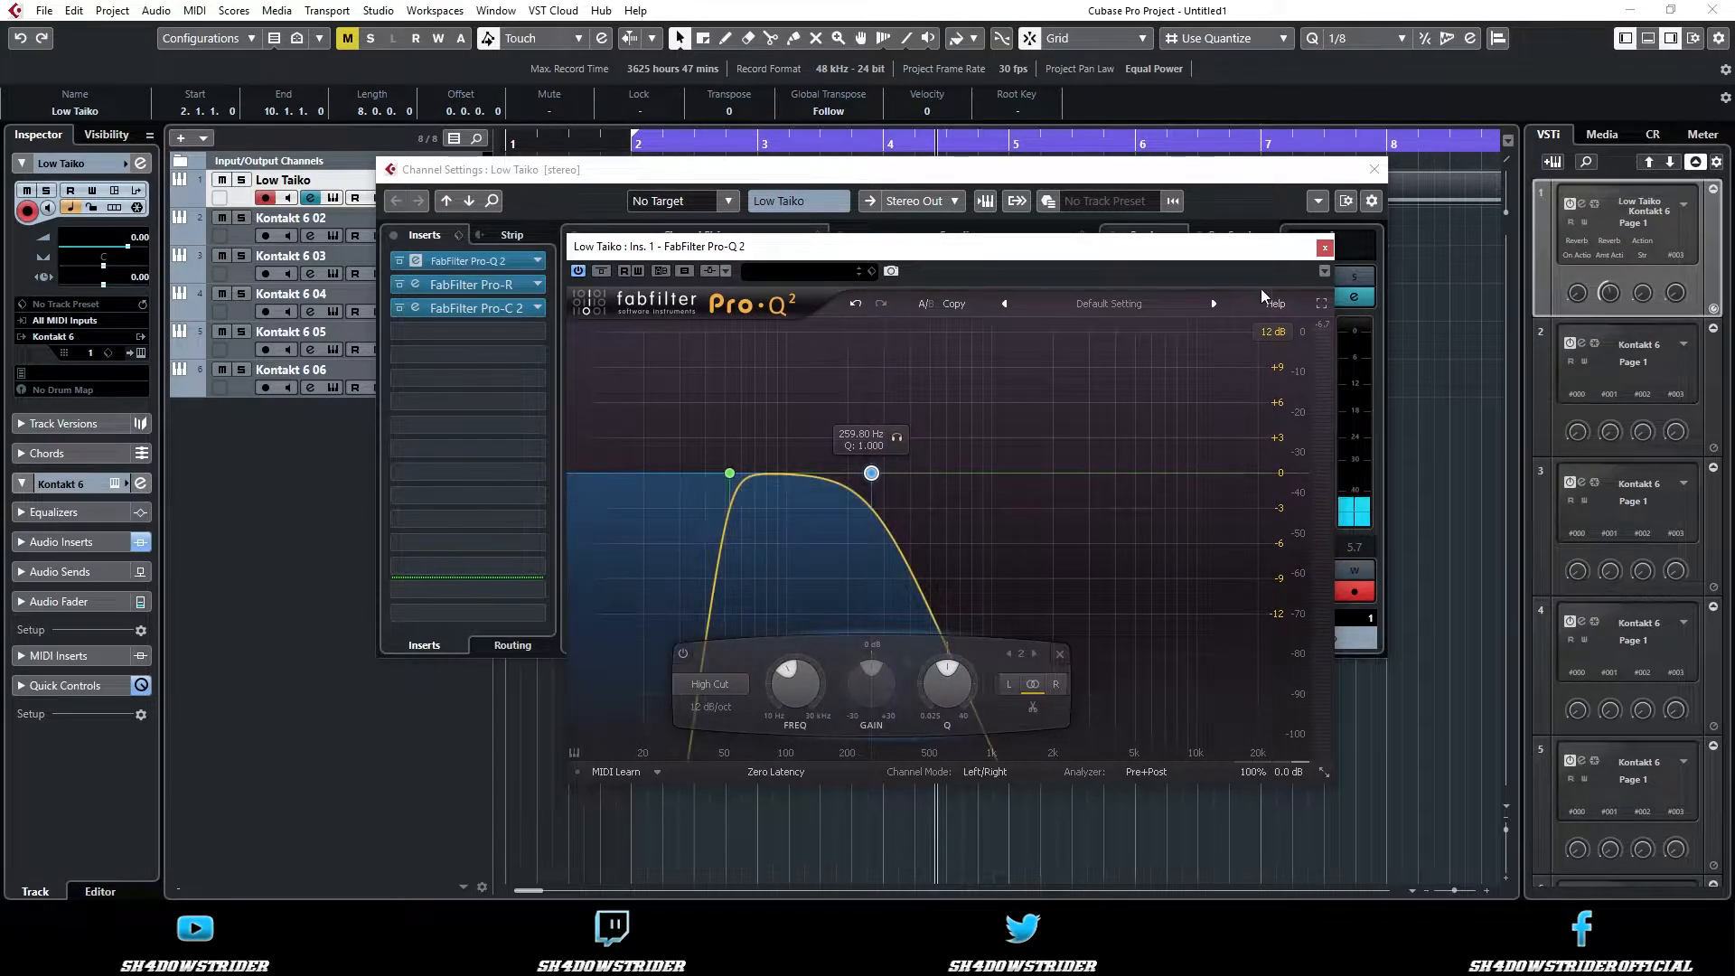
click(1325, 247)
click(1374, 169)
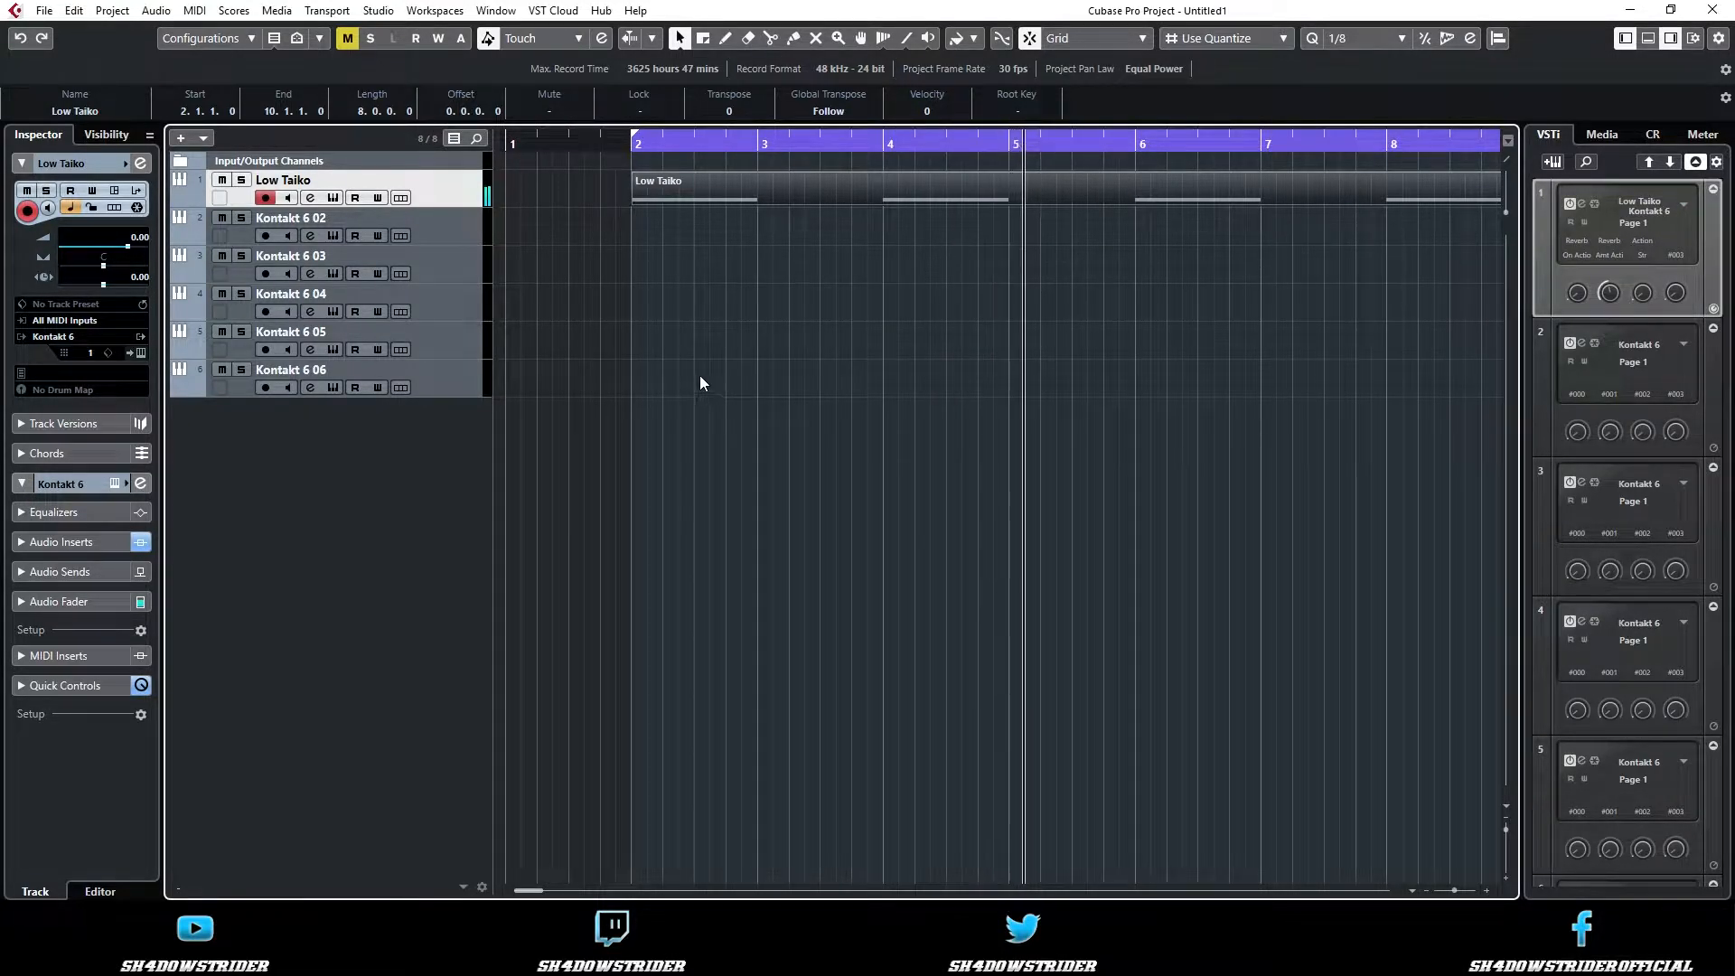
- Load Action Strikes - Hits in the Kontakt 6 02 track's instrument and choose the Cinematic Toms hit set
click(333, 235)
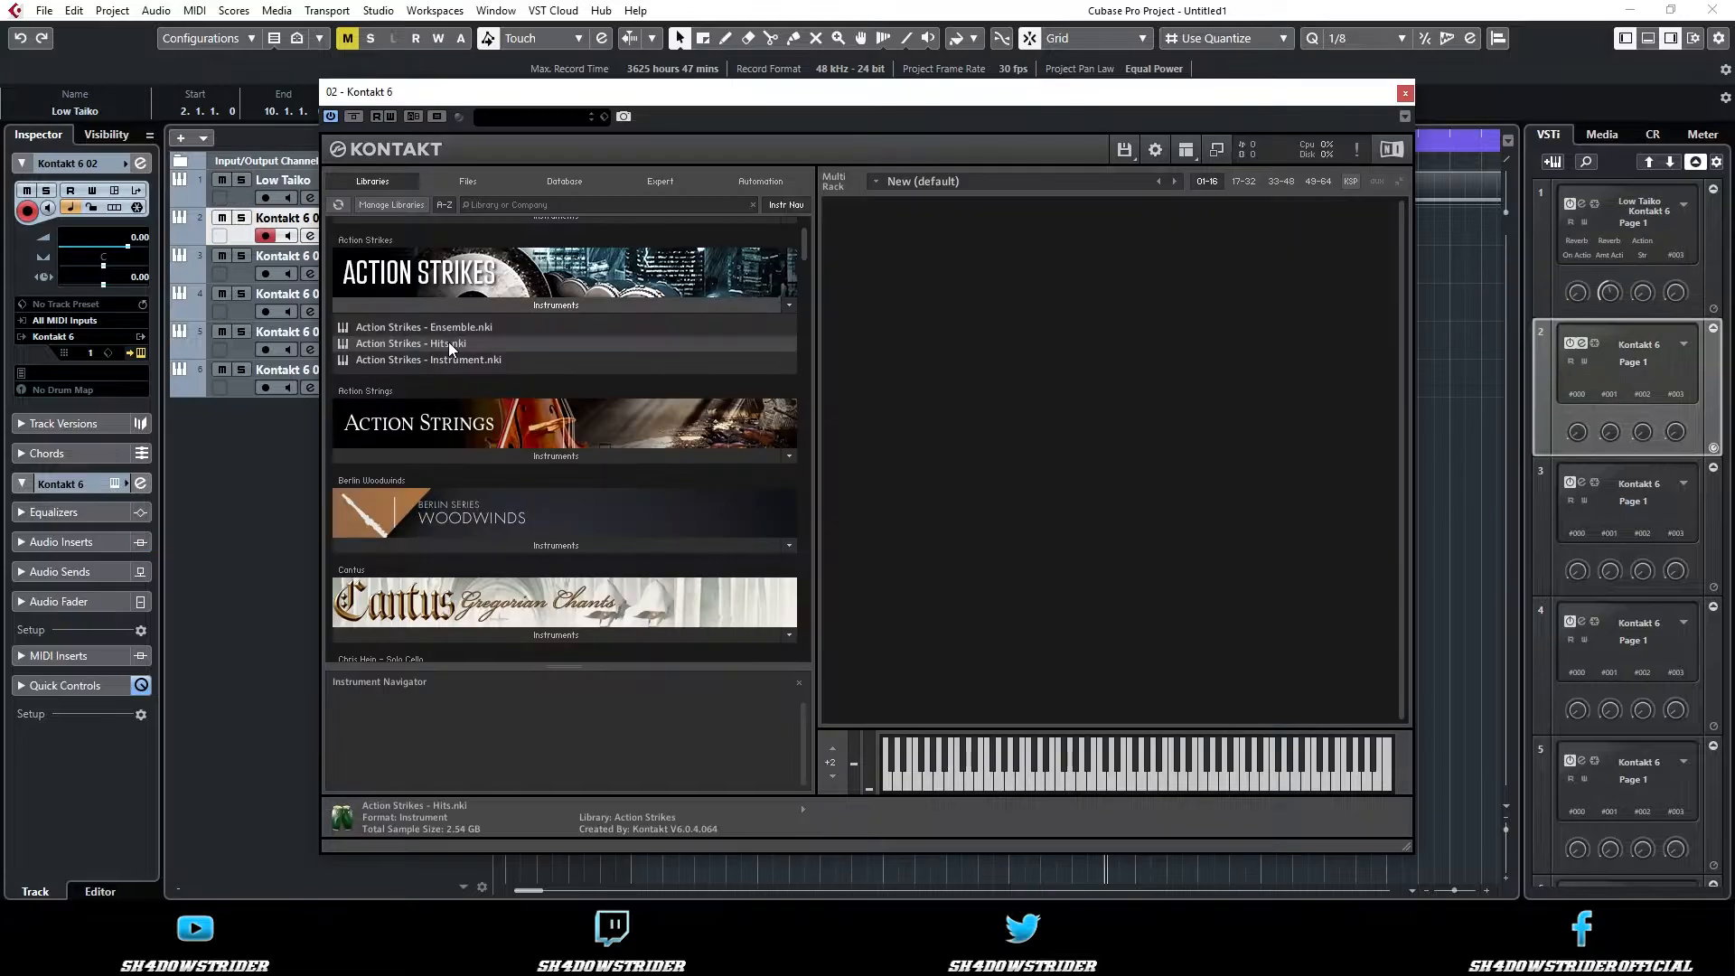
double_click(448, 343)
click(553, 305)
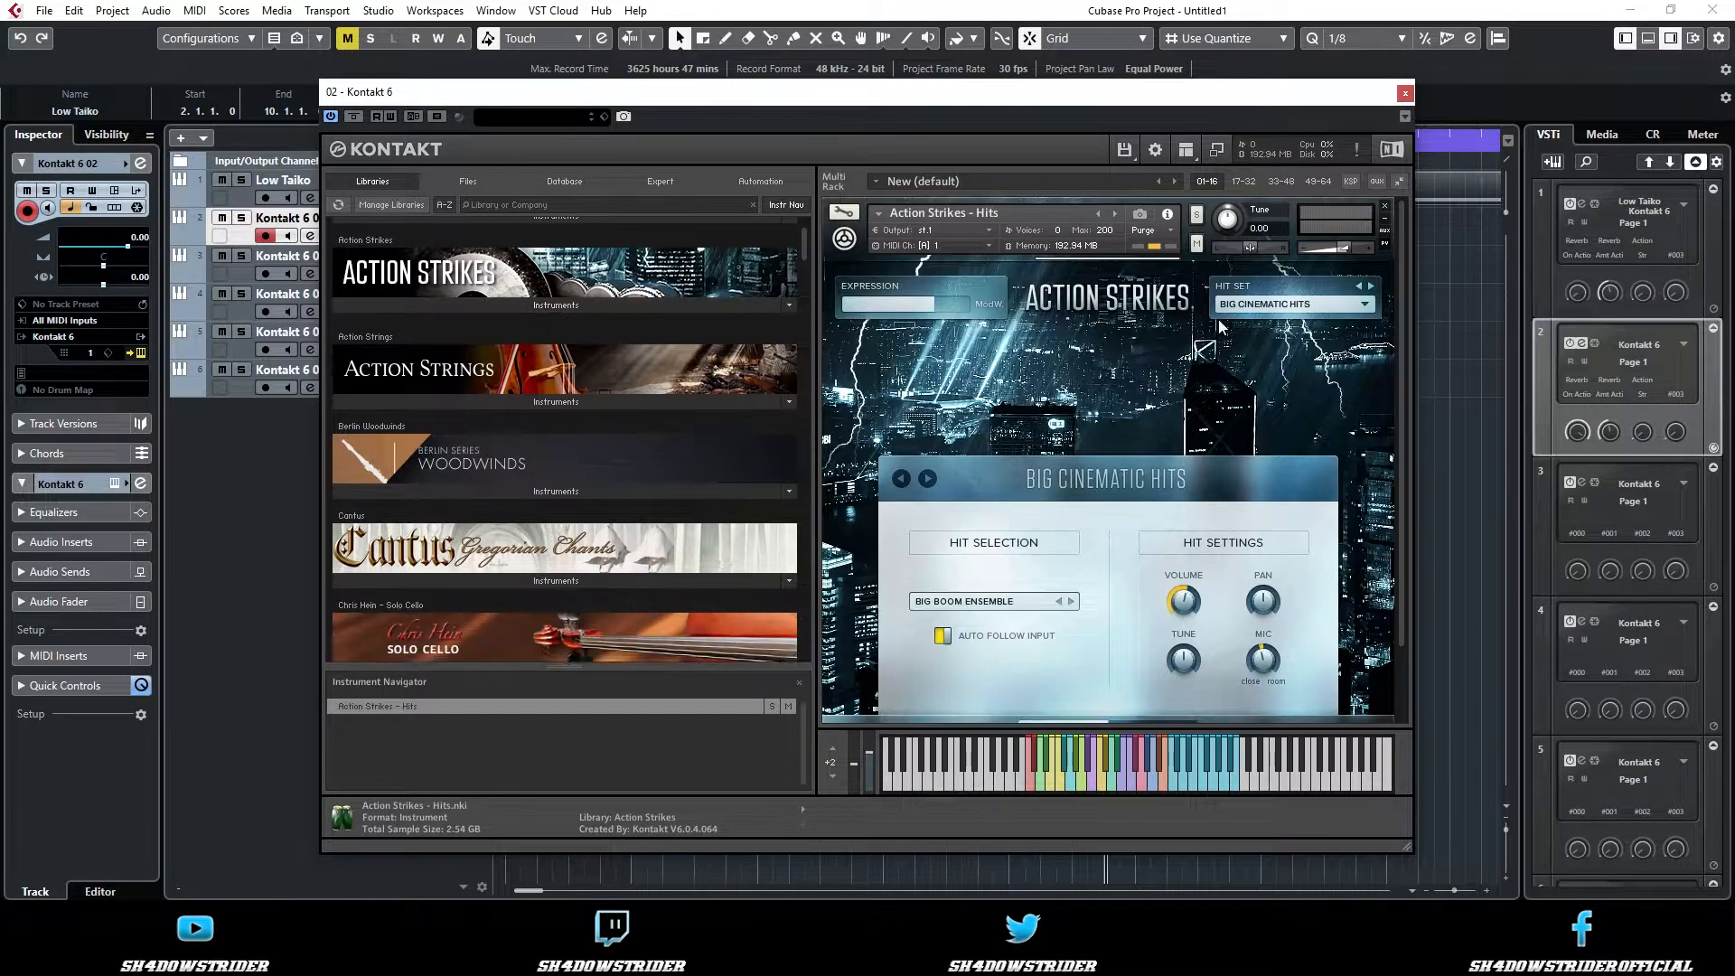
click(1247, 305)
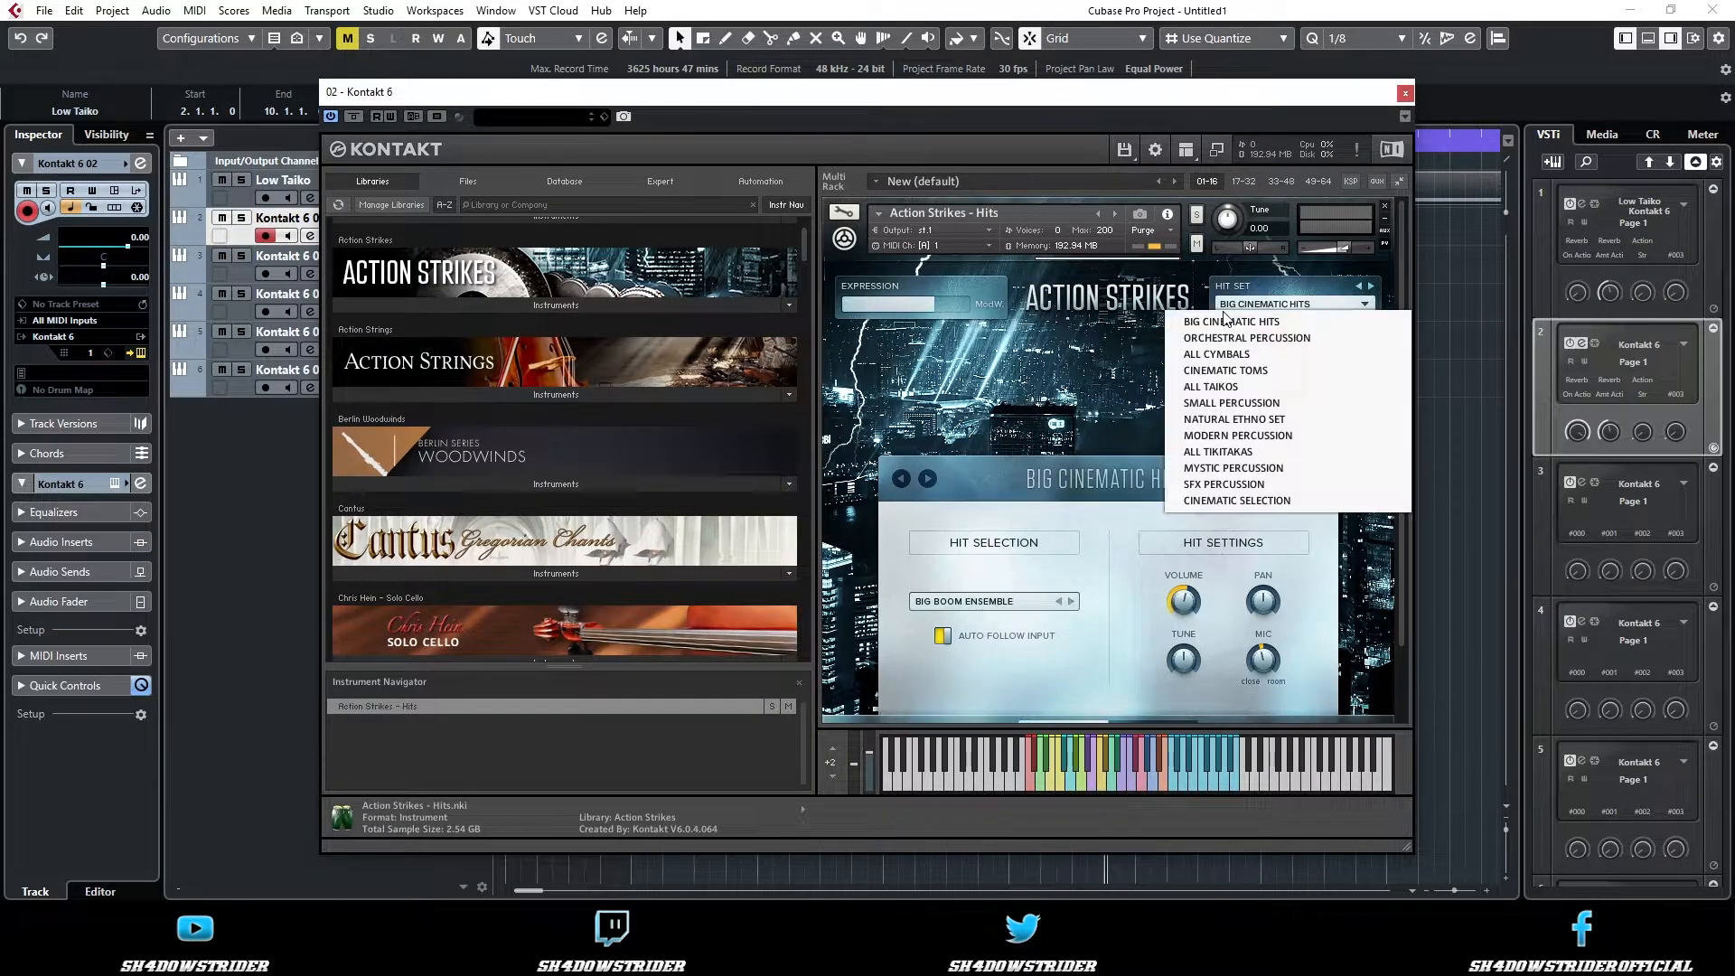
click(1225, 371)
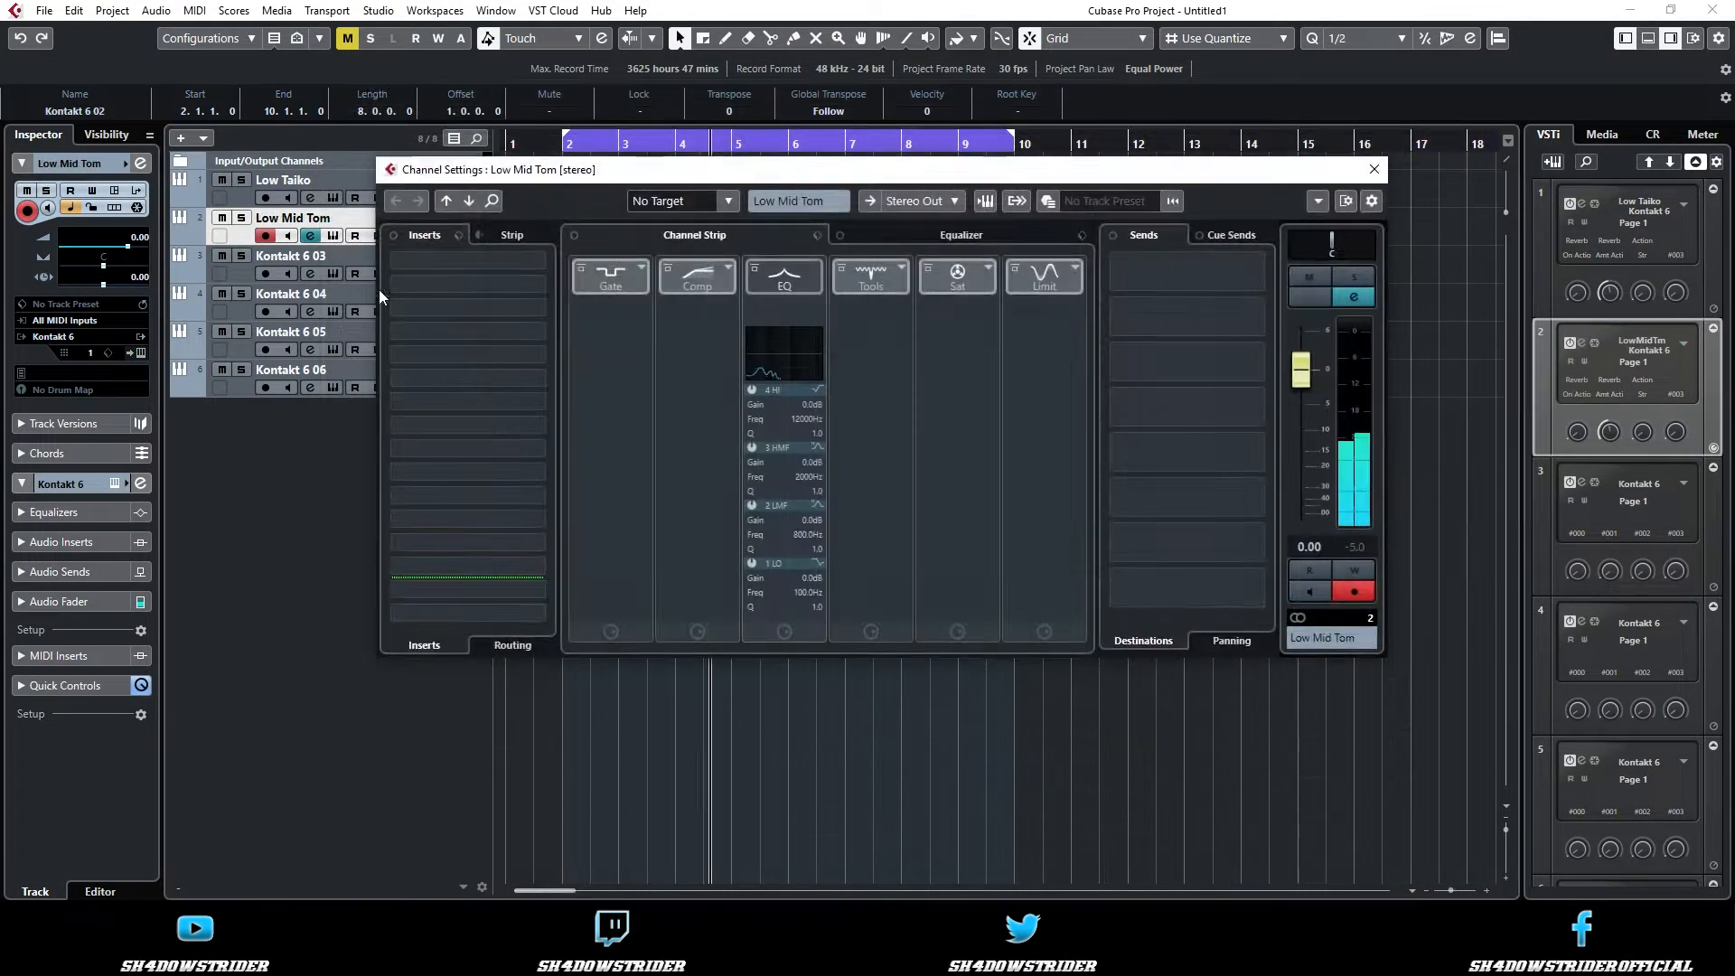
- Add FabFilter Pro-Q 2 as the first insert on the Low Mid Tom channel and solo the track
click(533, 265)
text(pro-q)
key(Return)
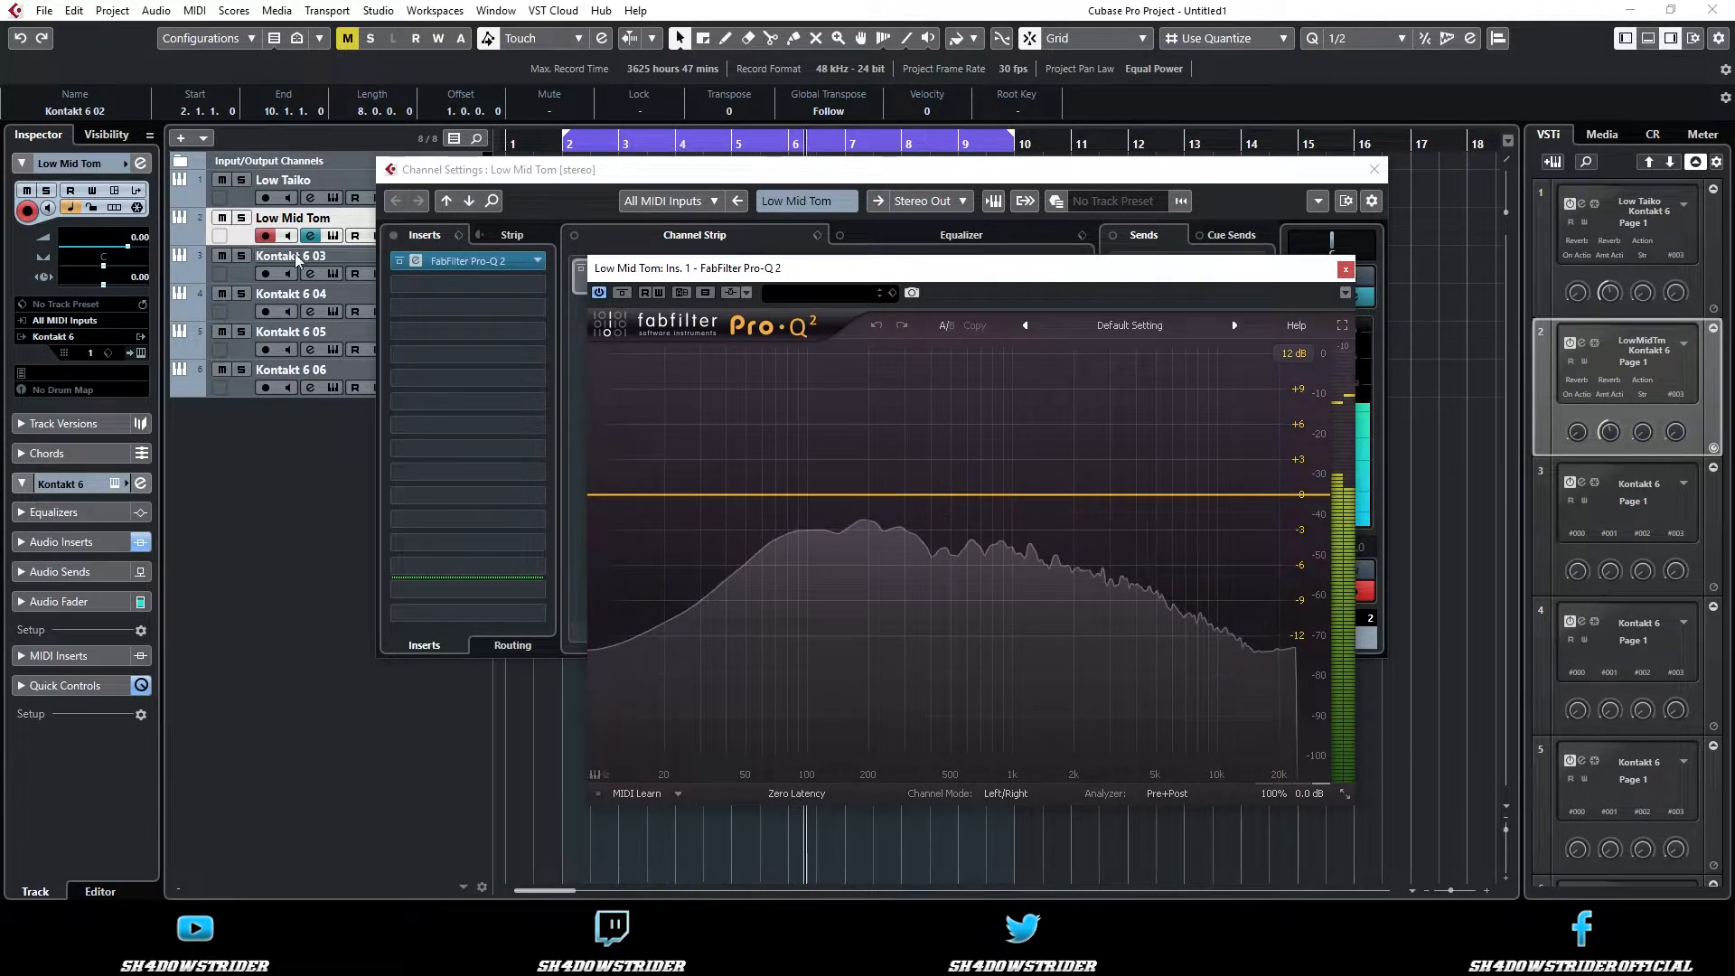
click(241, 219)
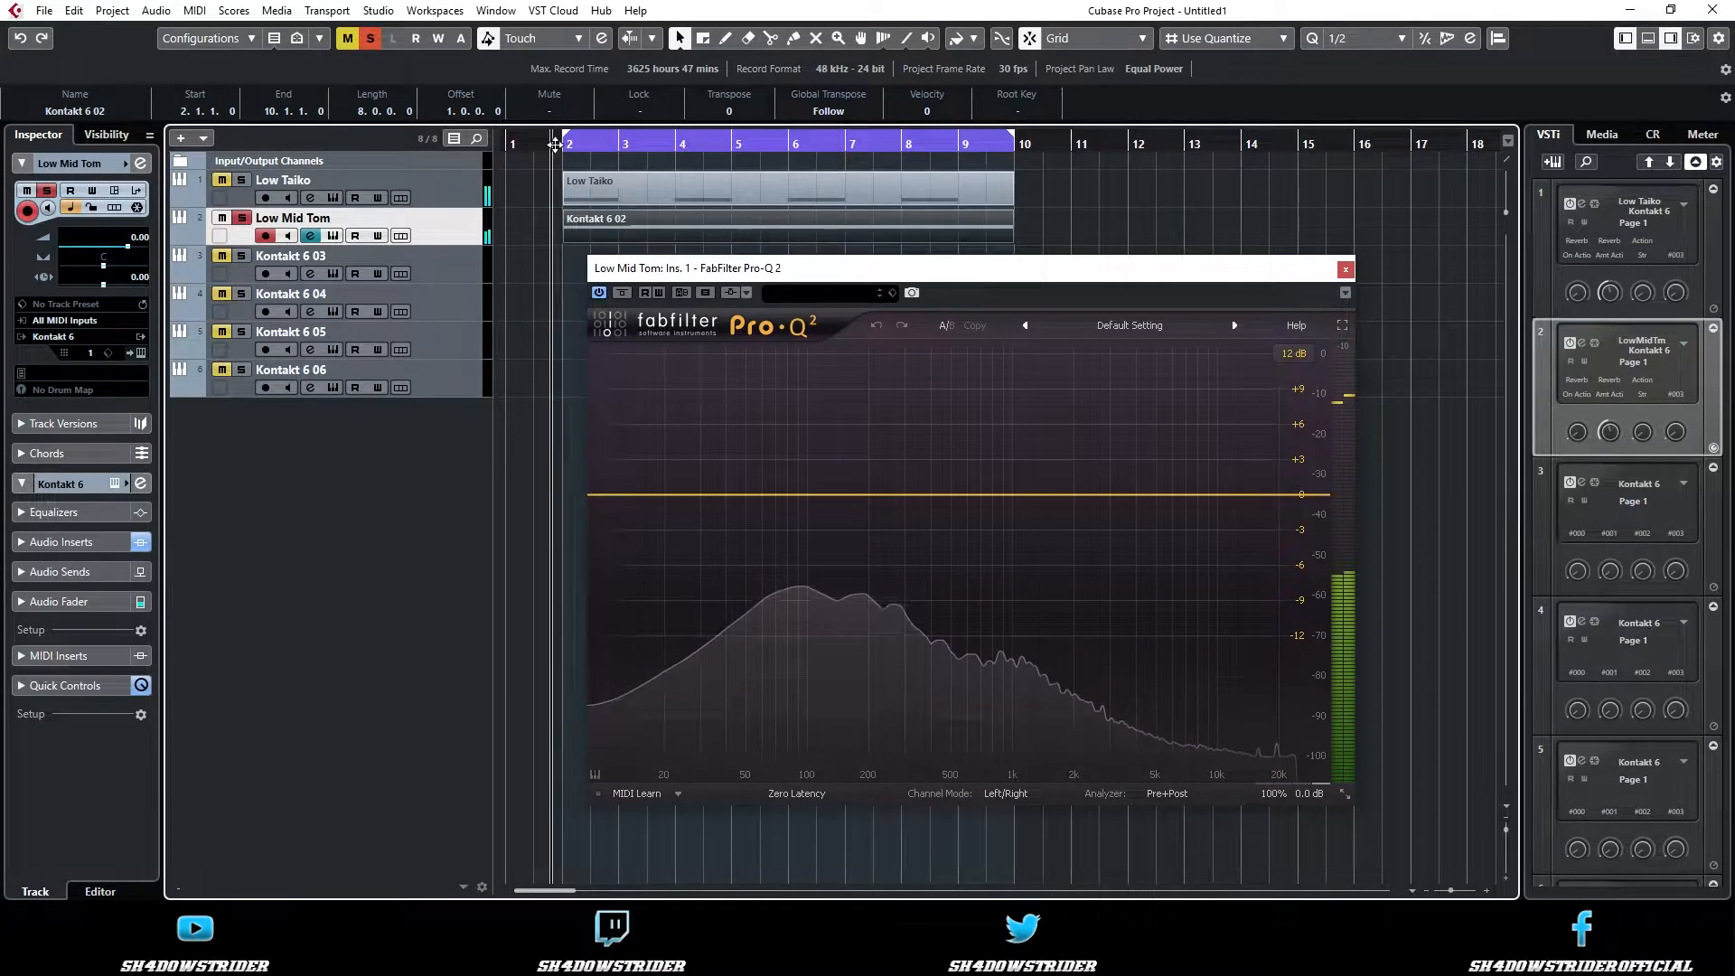
- Add a Low Cut band to the Low Mid Tom equalizer at about 129 Hz with an 18 dB/oct slope
click(815, 497)
click(654, 705)
click(659, 782)
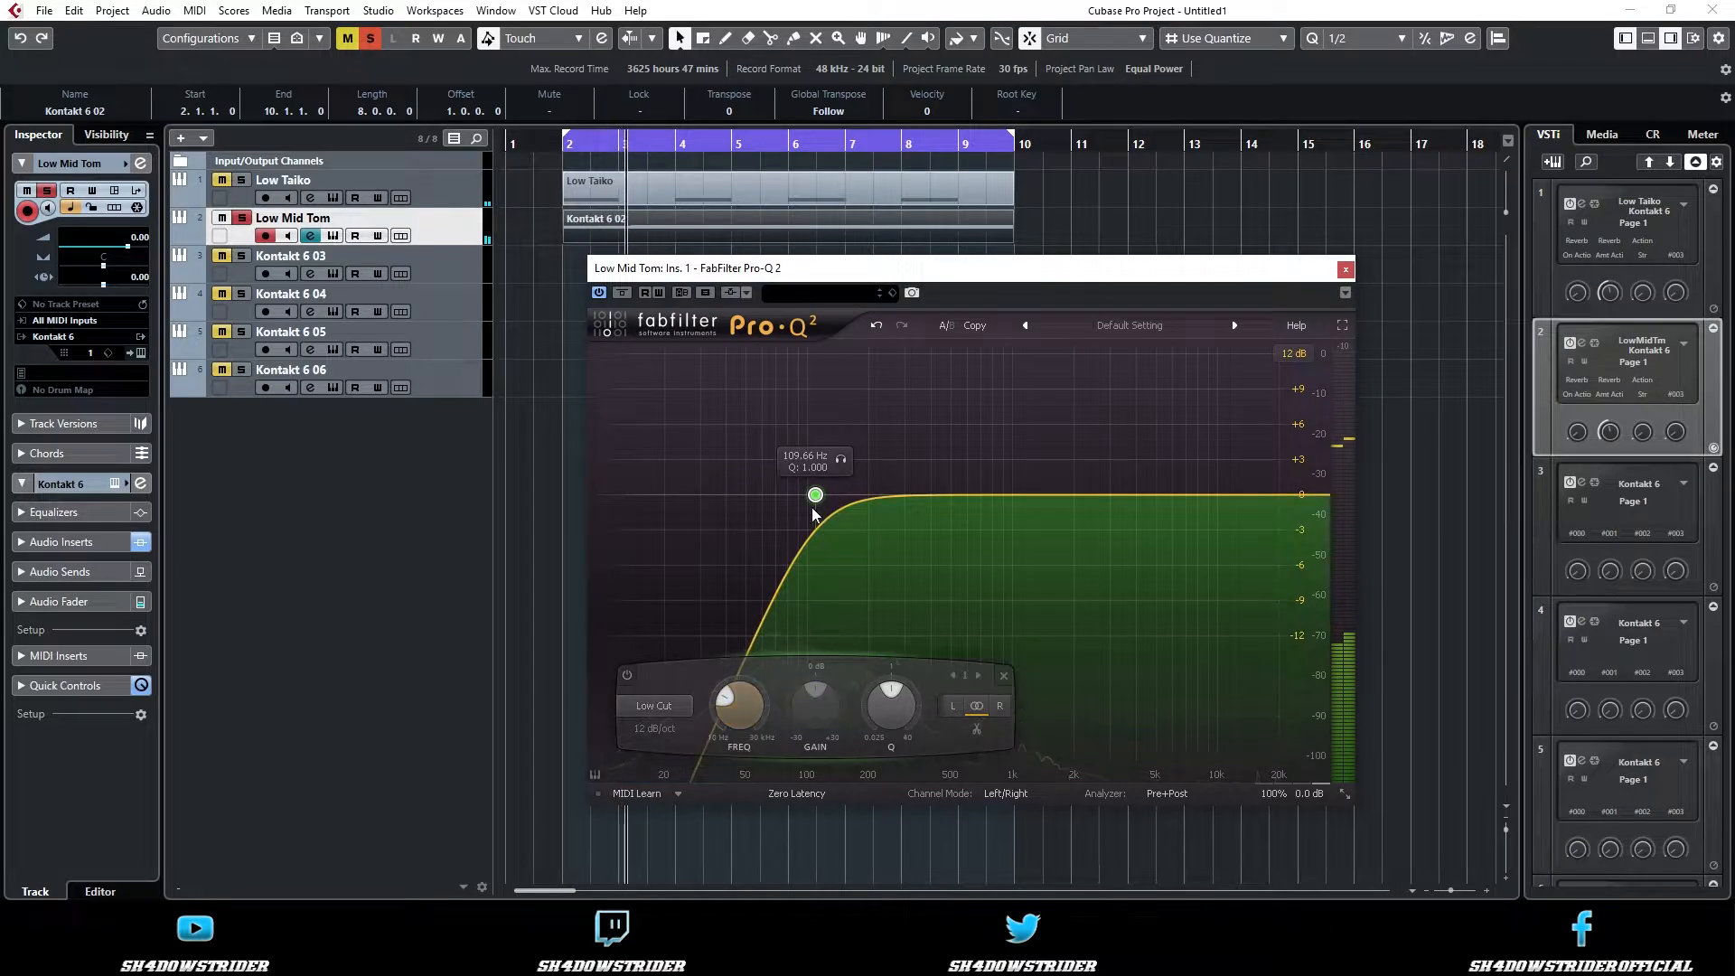
drag(845, 464, 864, 470)
click(669, 728)
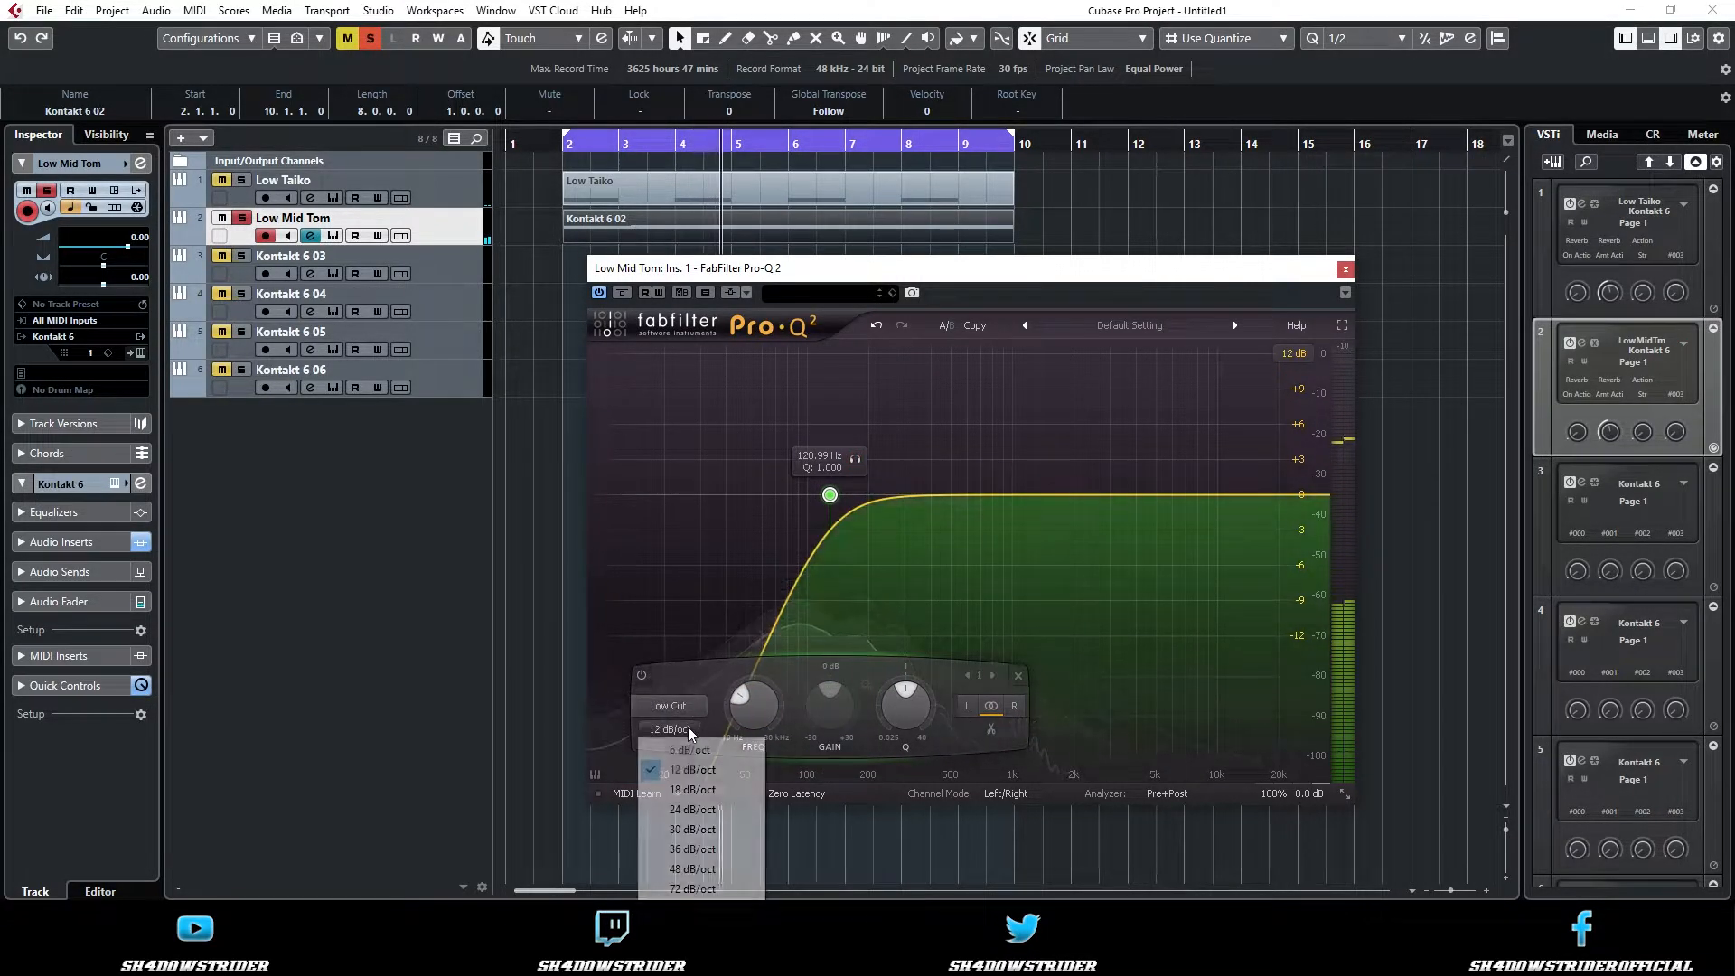
click(692, 789)
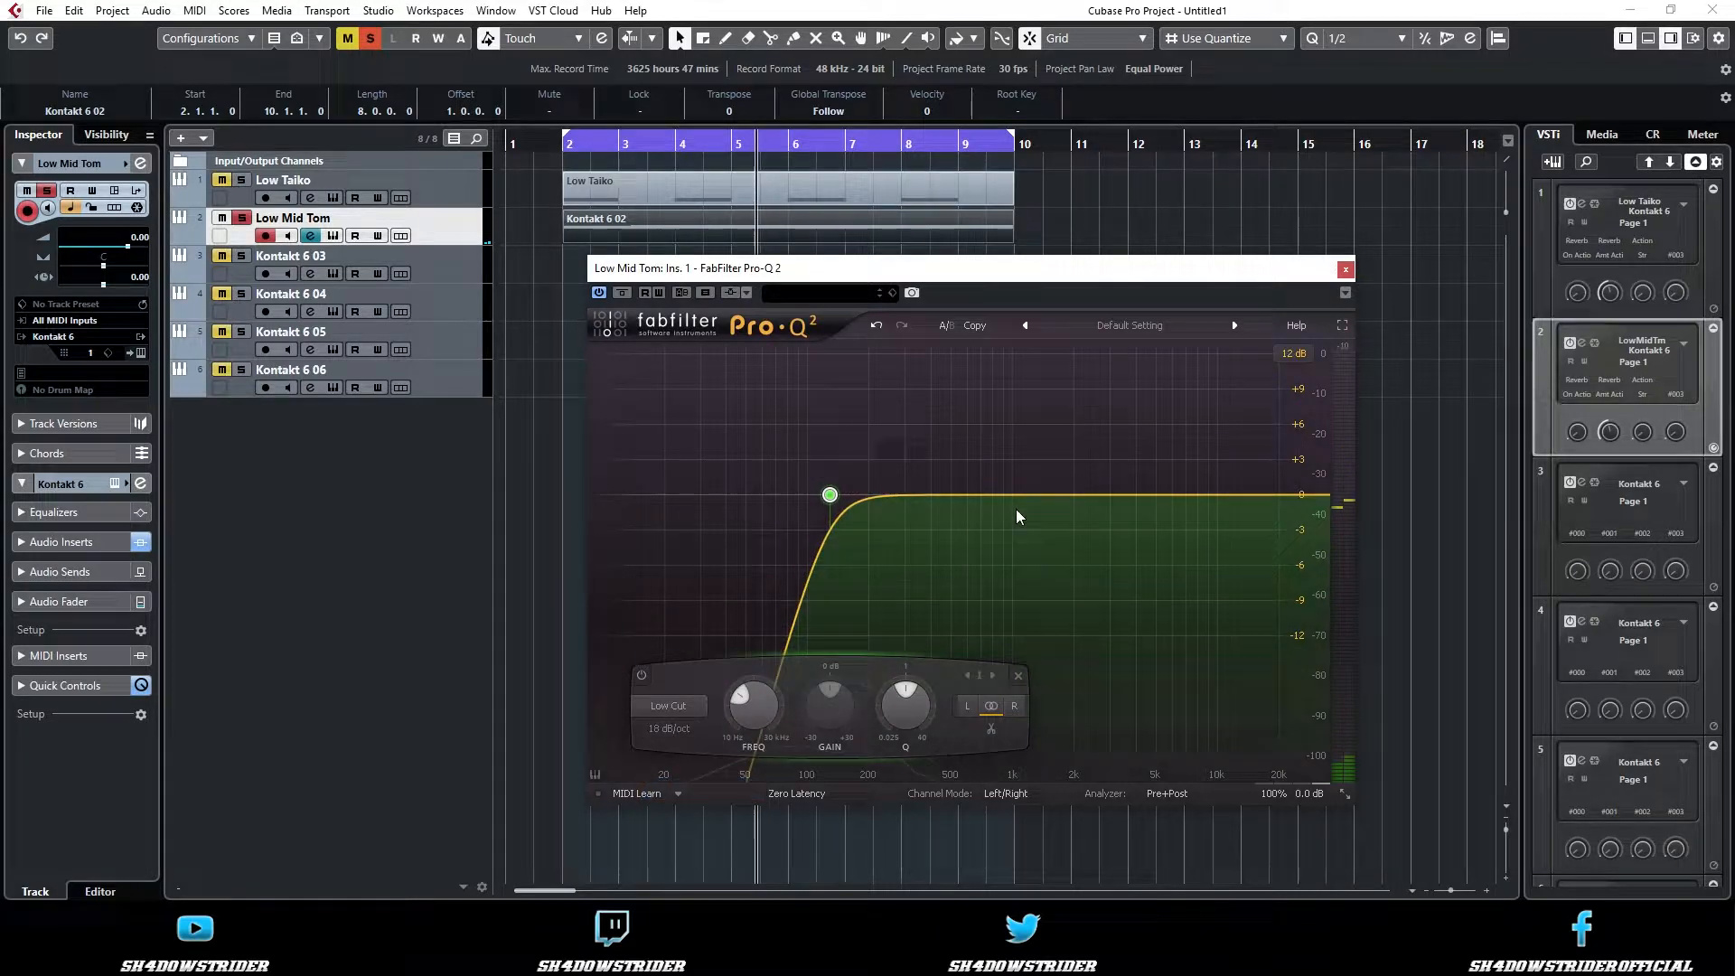
- Add a second Bell band between 200 and 500 Hz, auditioning its frequency, and boost it by 5 dB
click(1085, 496)
drag(1100, 541, 907, 533)
scroll(891, 710, up, 5)
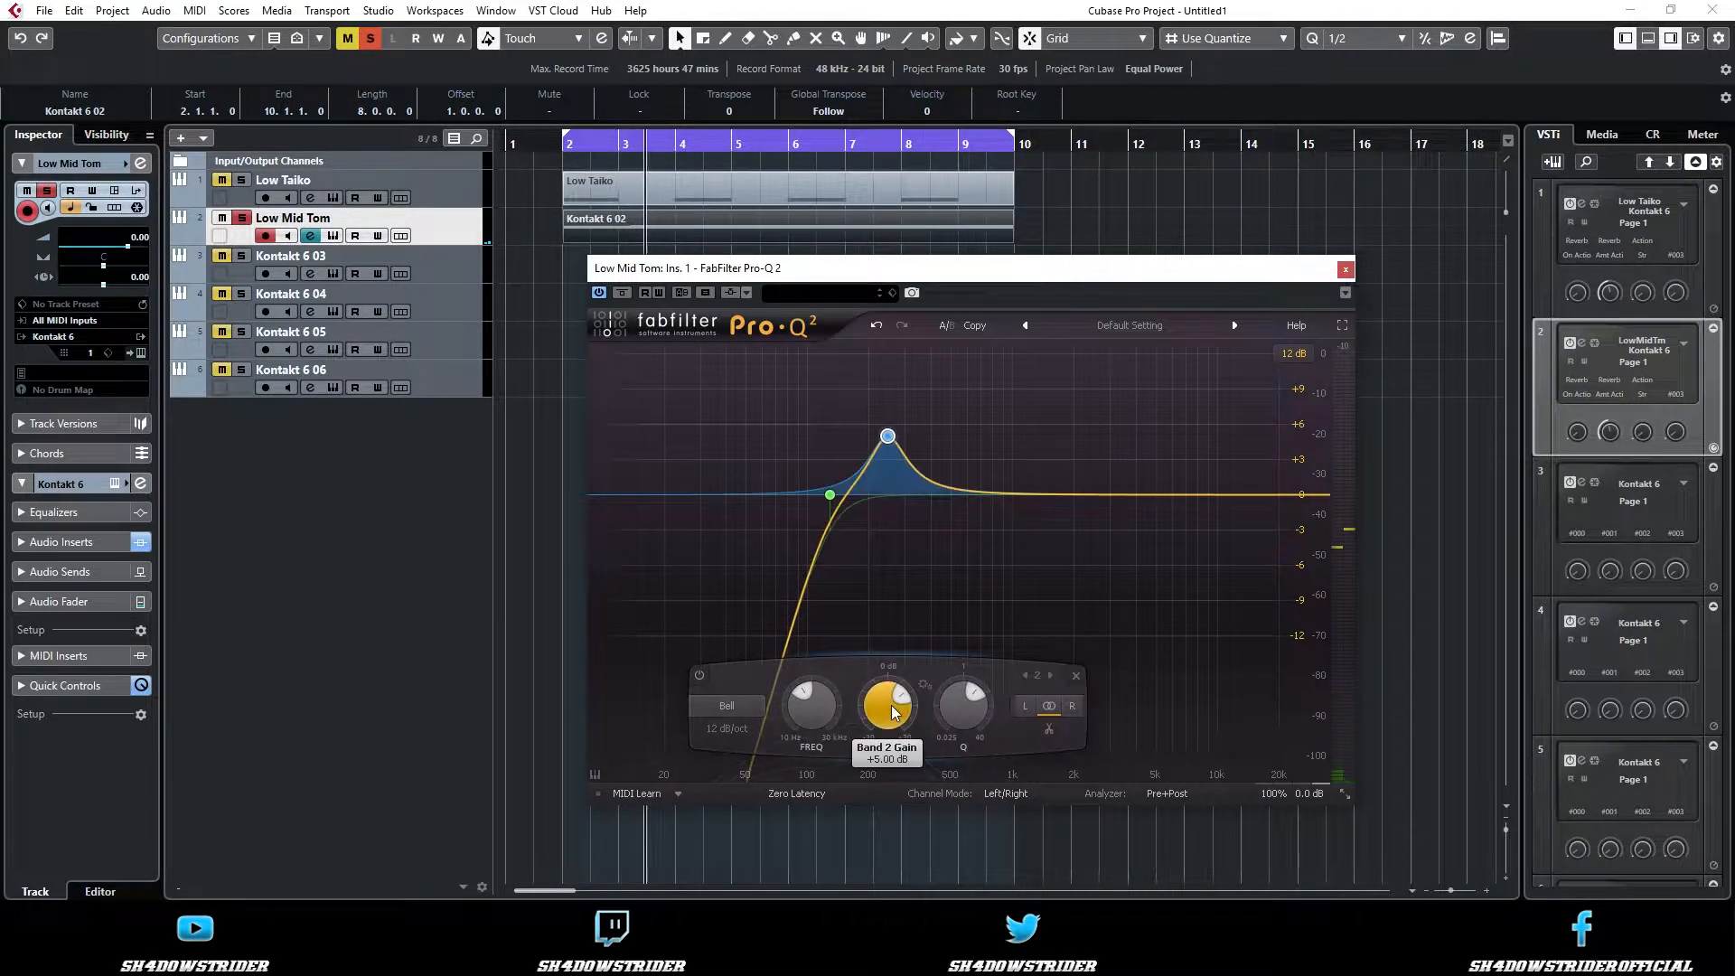
- Add a third Bell band at about 2300 Hz to the Low Mid Tom equalizer and cut it by 5 dB
click(1039, 495)
drag(1065, 527, 1113, 533)
scroll(1066, 533, up, 2)
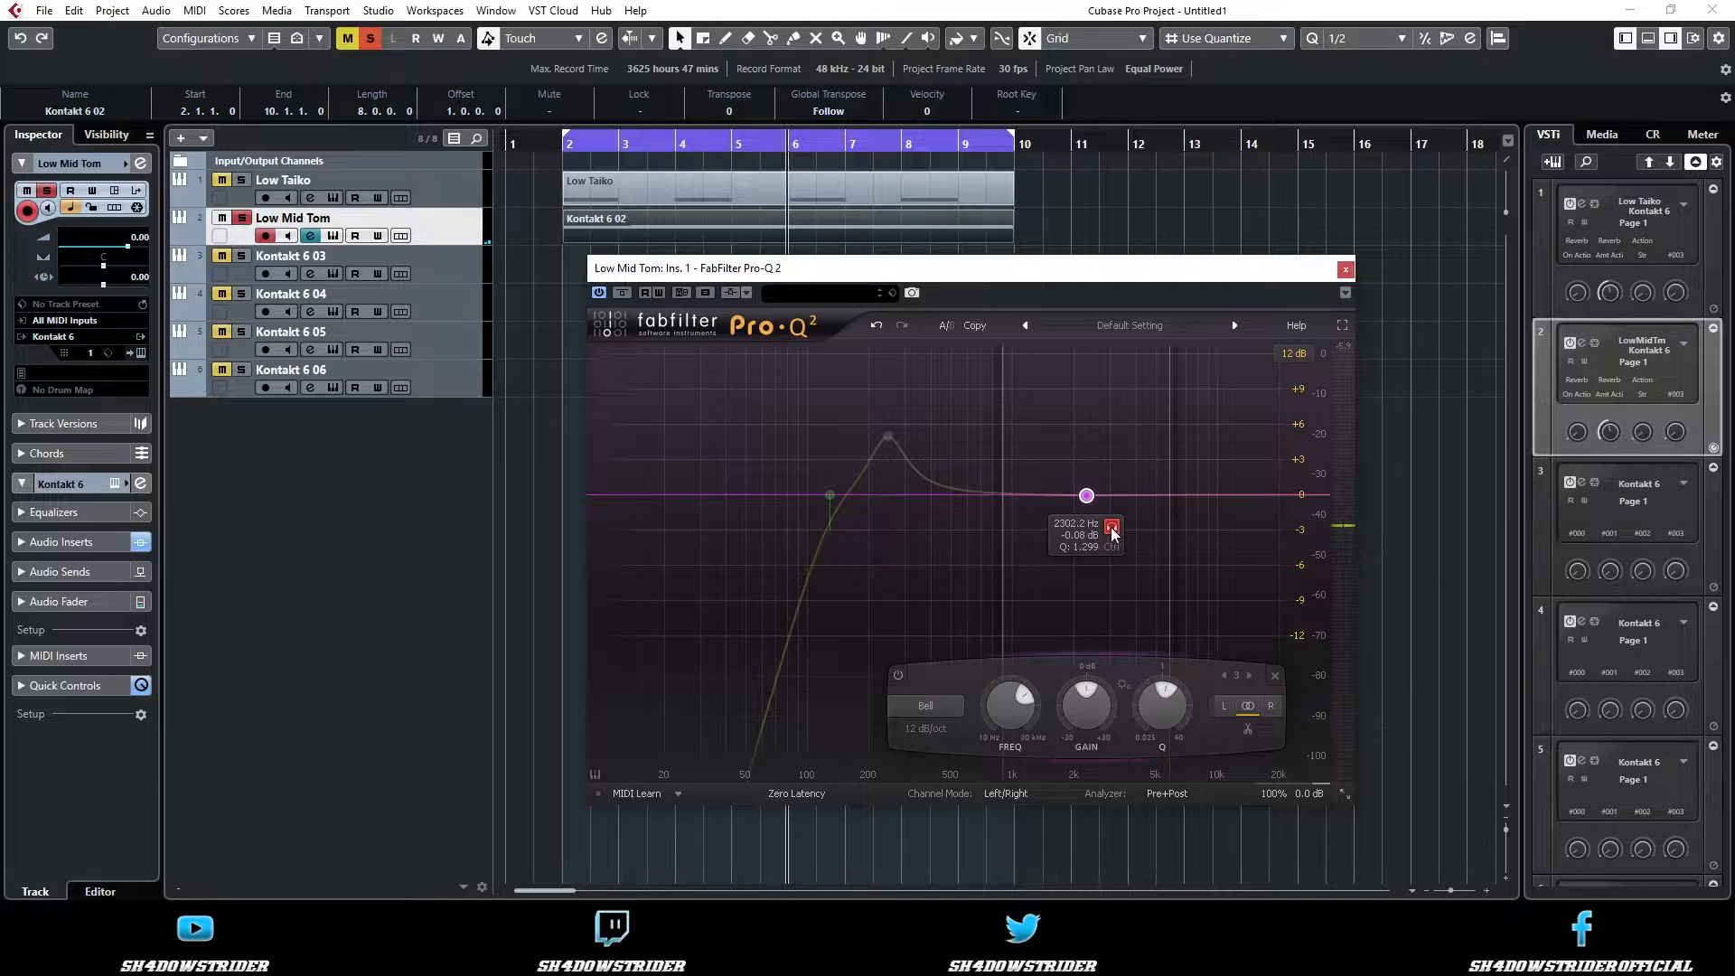
double_click(1068, 710)
text(-5)
key(Return)
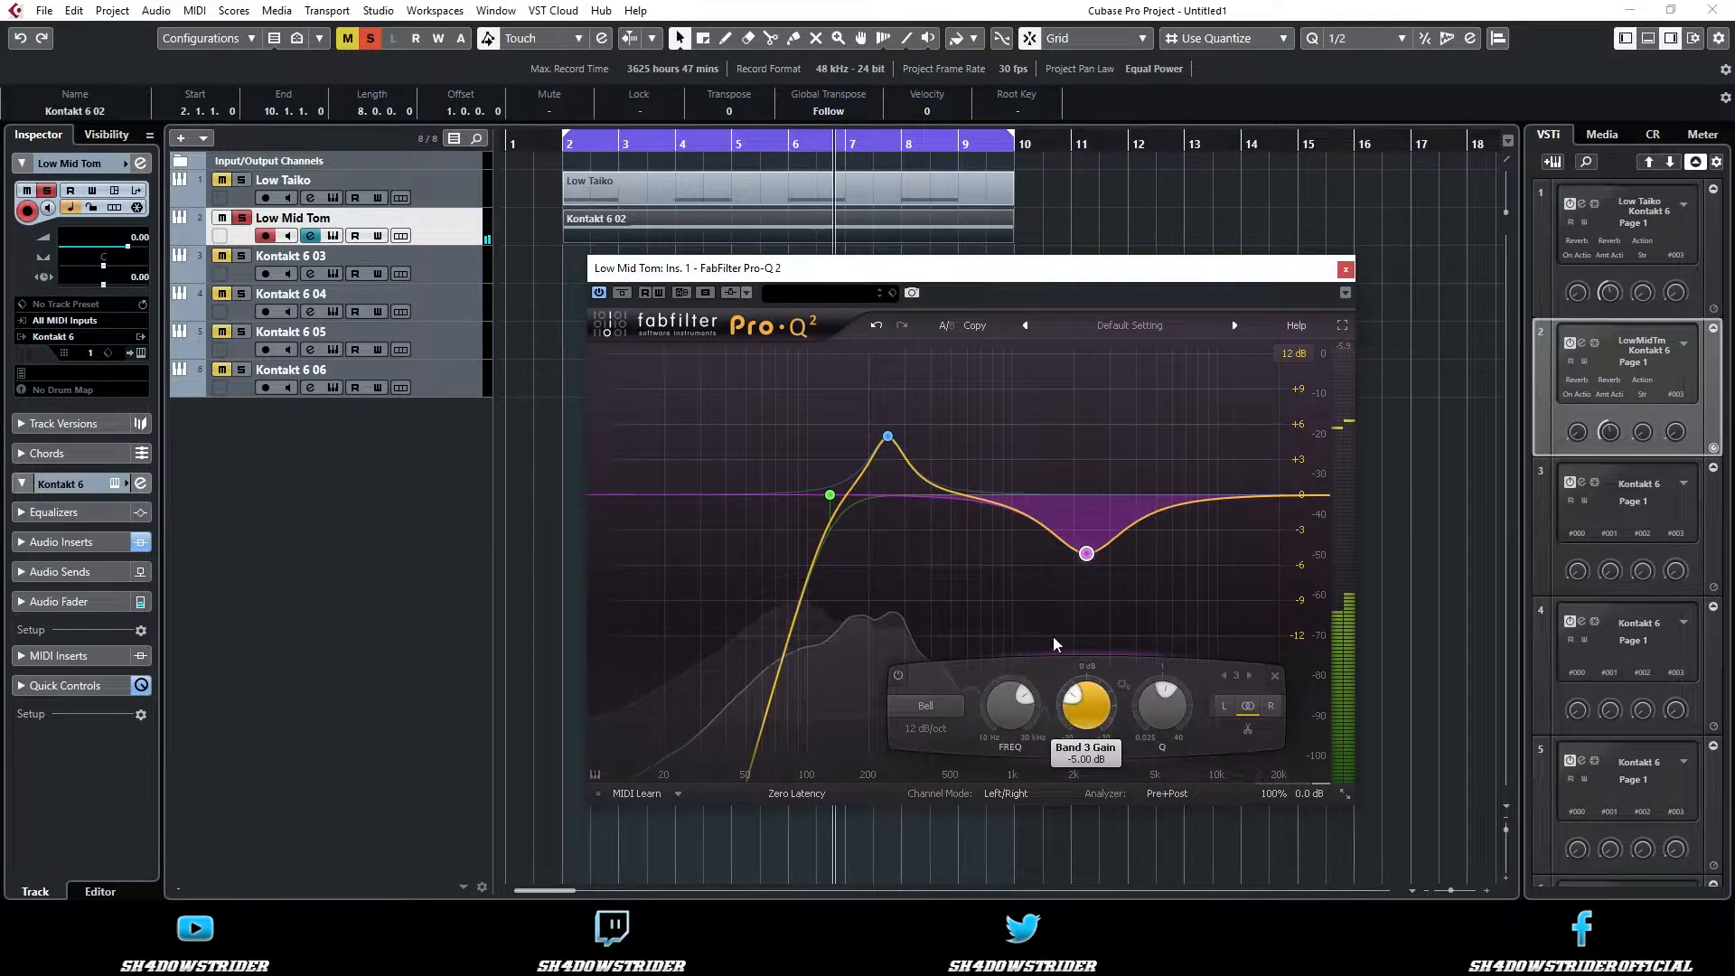
- Add a High Shelf band at about 7030 Hz with a boost of about 3.5 dB, and close the equalizer
click(1219, 496)
click(971, 707)
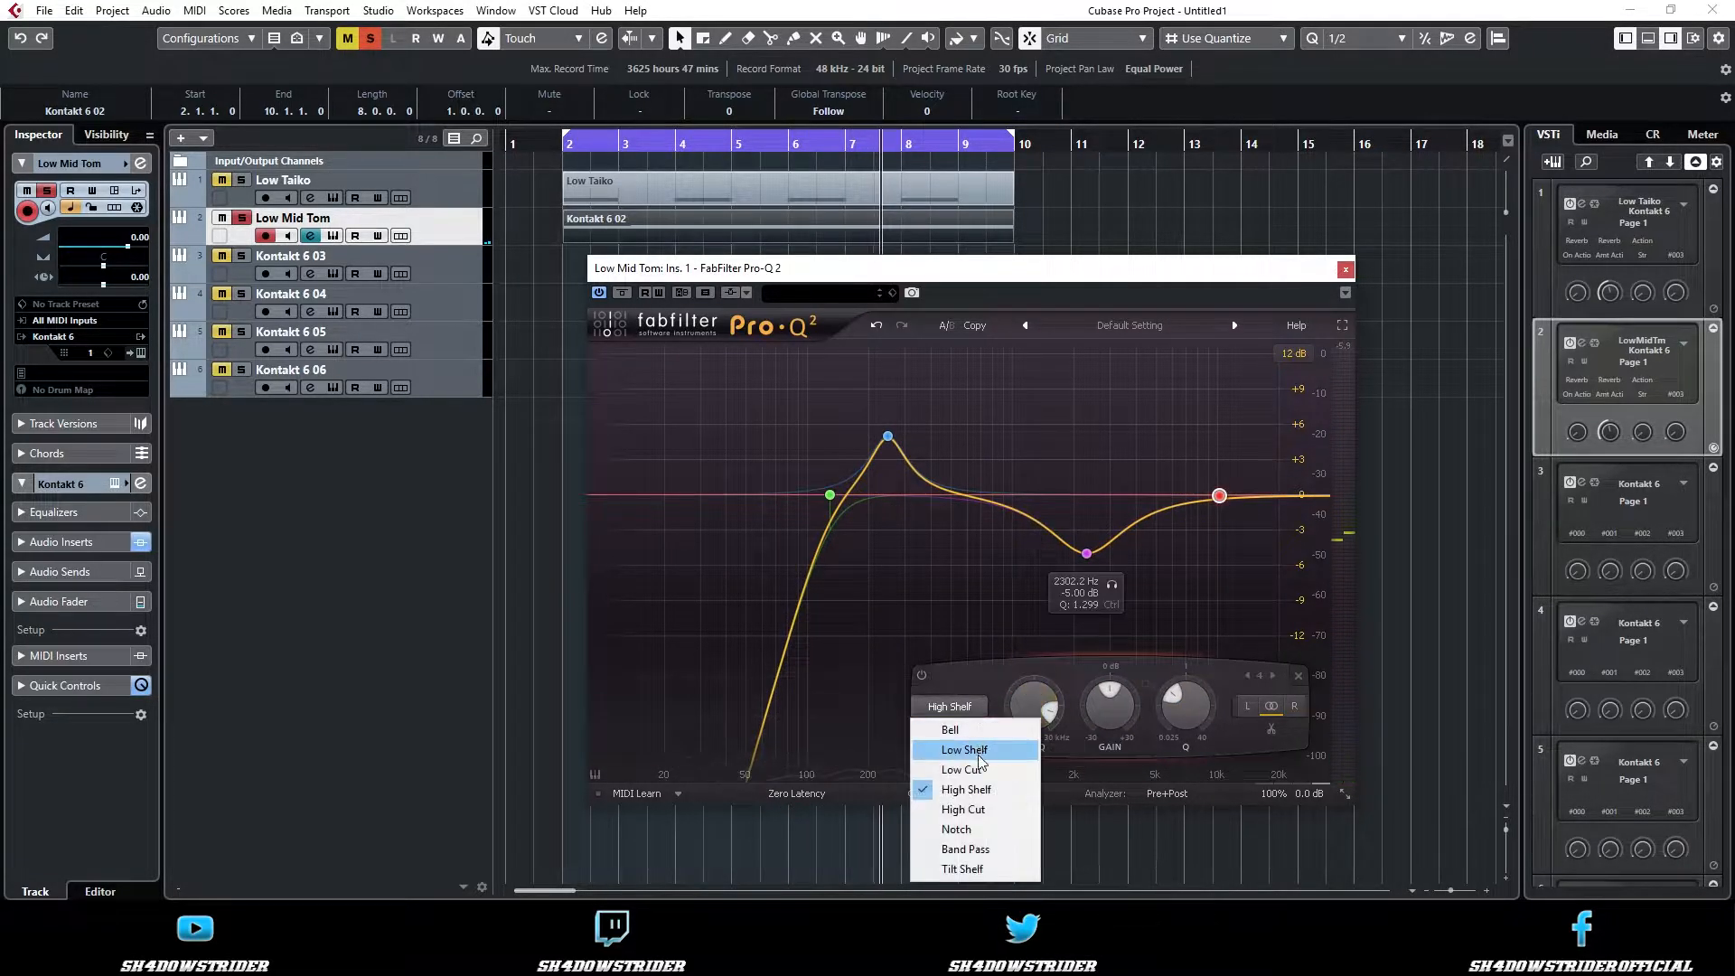
click(978, 788)
drag(1247, 524, 1182, 448)
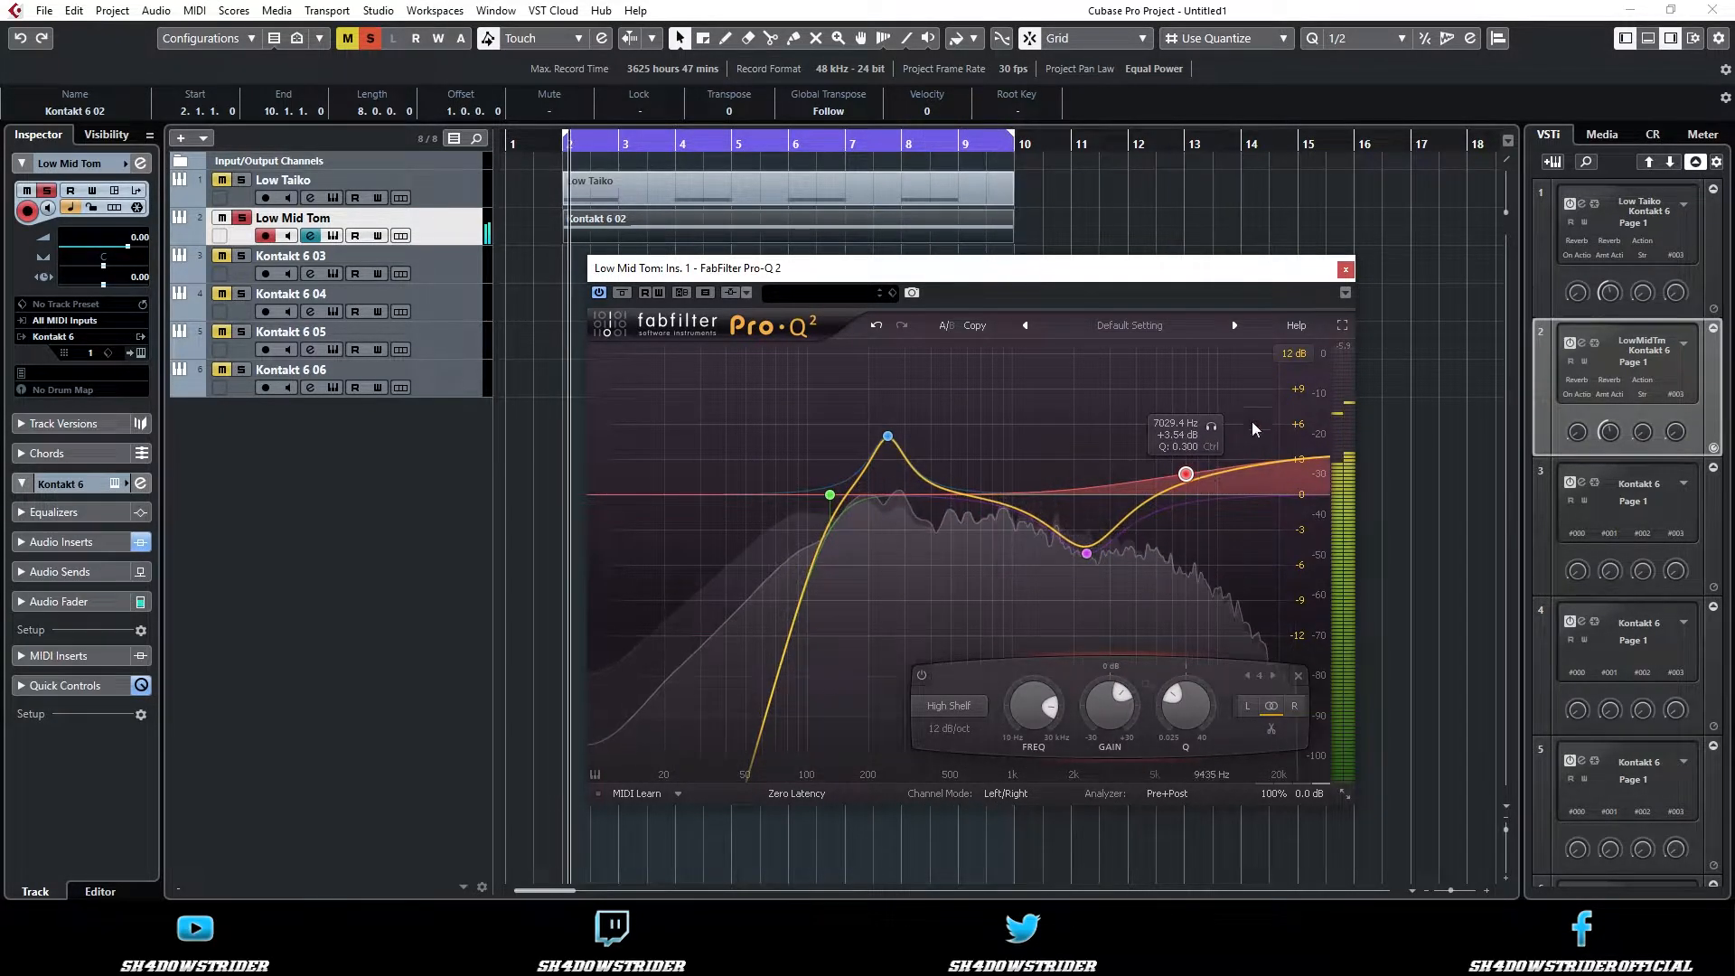
click(1346, 269)
key(space)
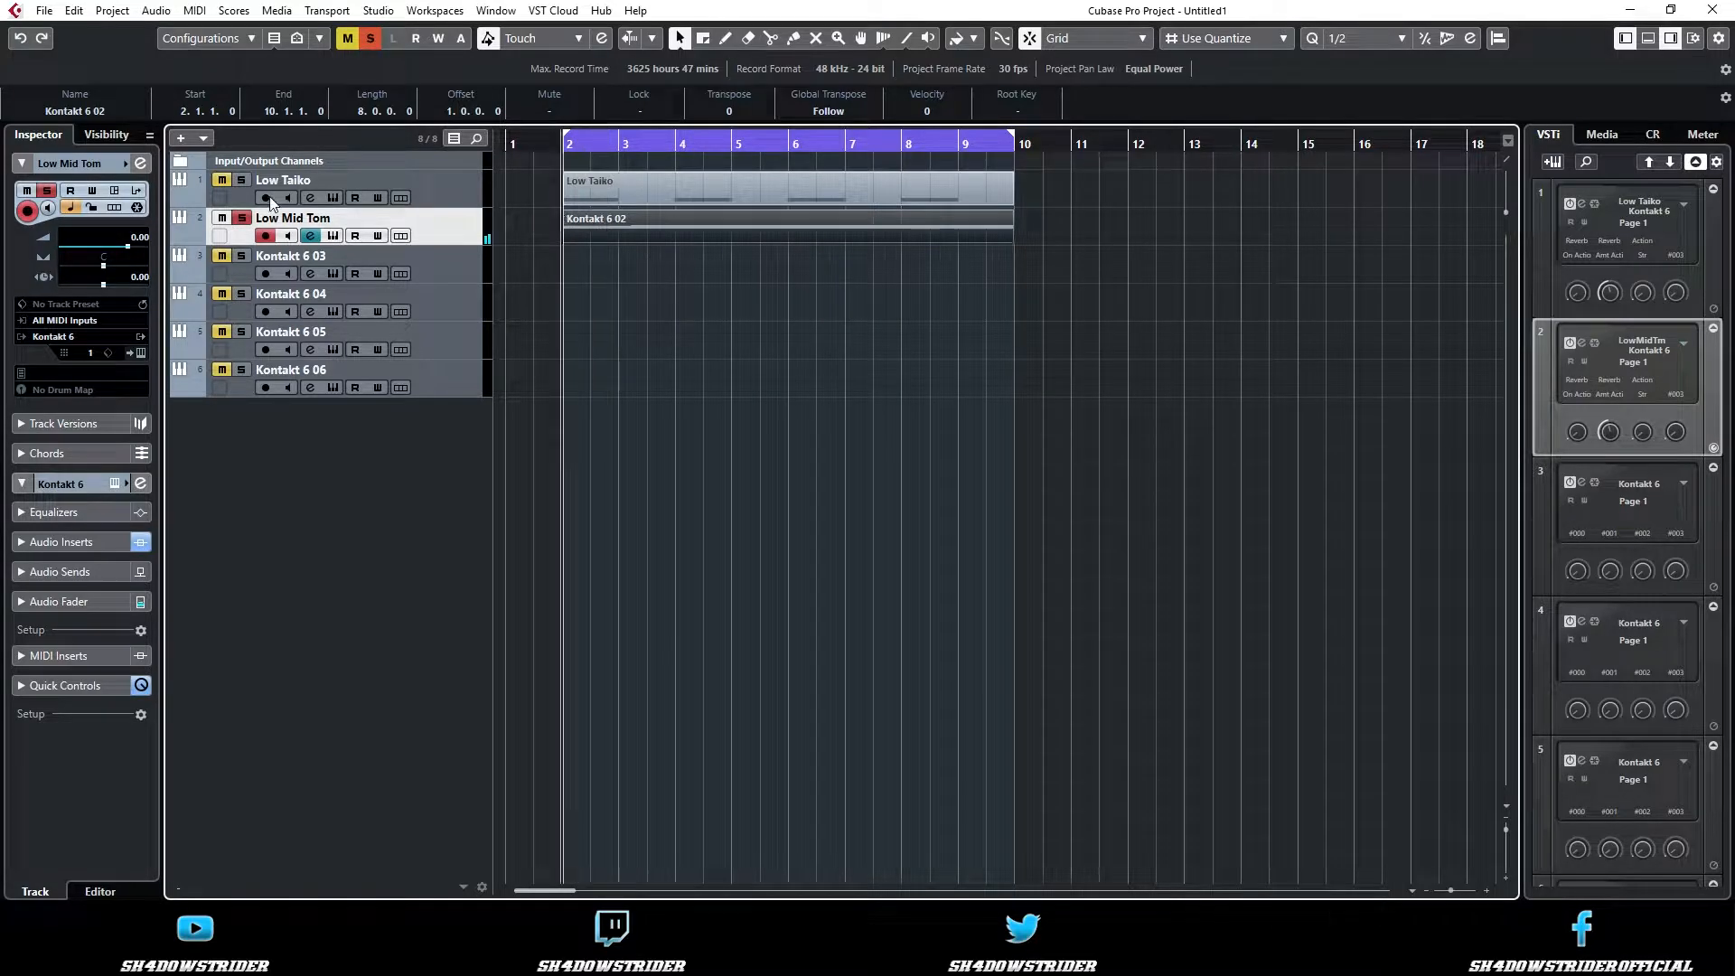
- Add the SoundToys Decapitator as the second insert on the Low Mid Tom channel
click(241, 218)
key(space)
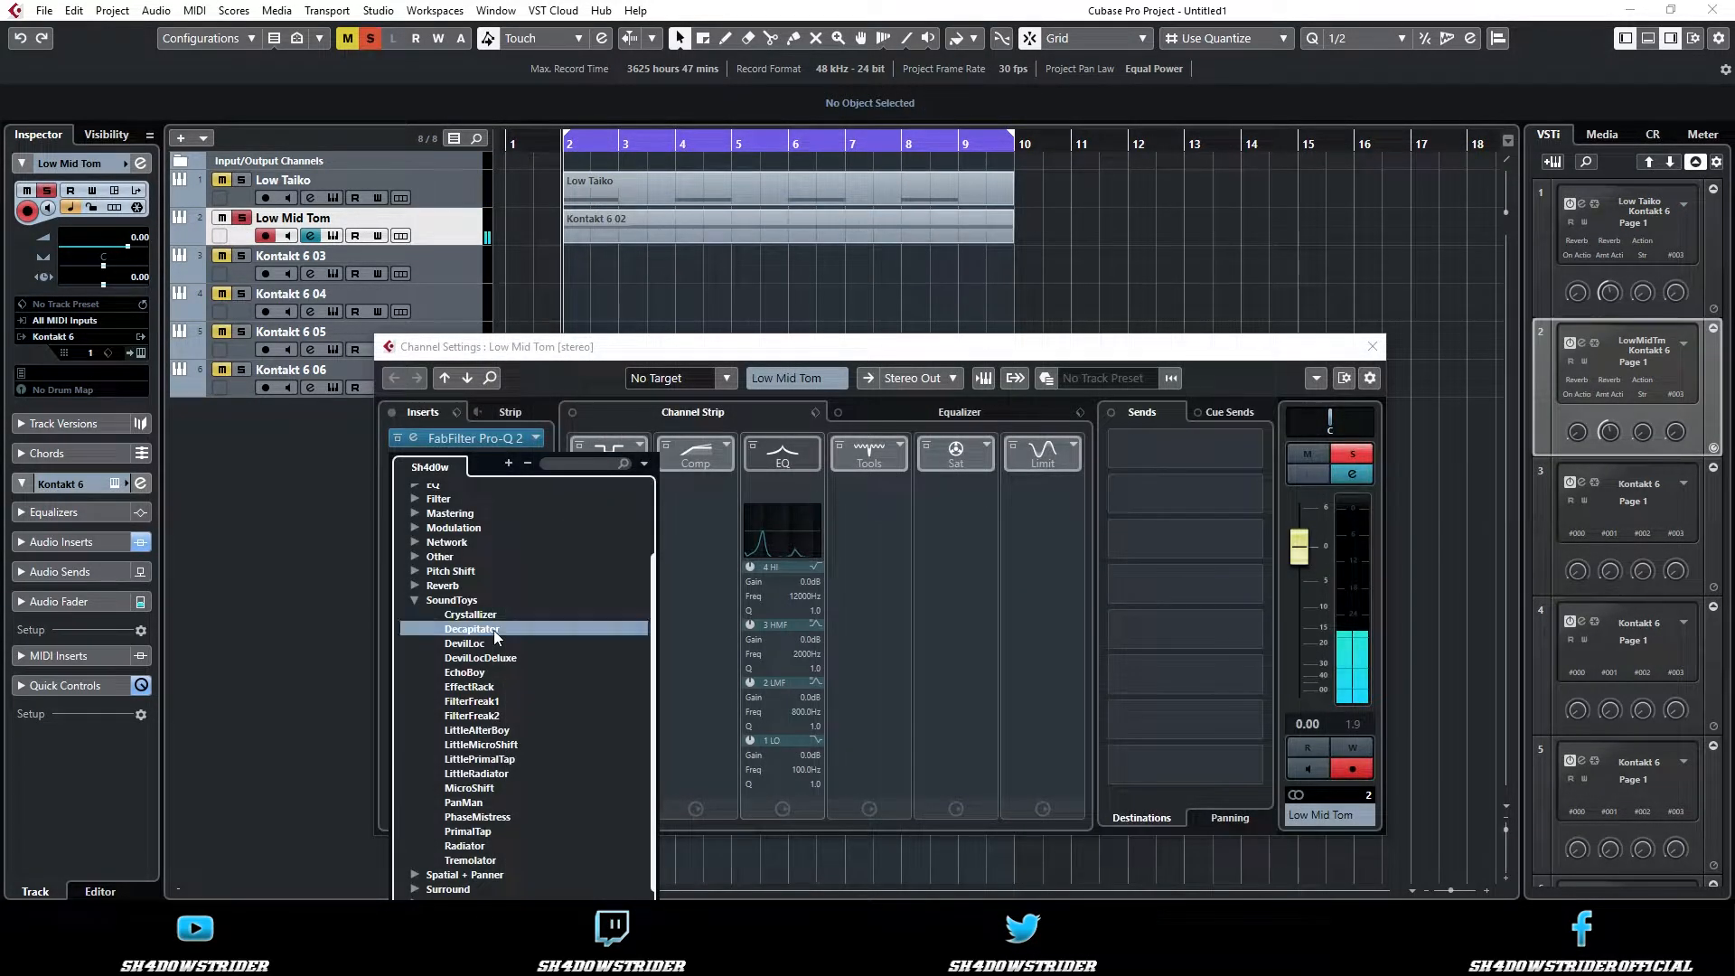
click(495, 629)
click(800, 506)
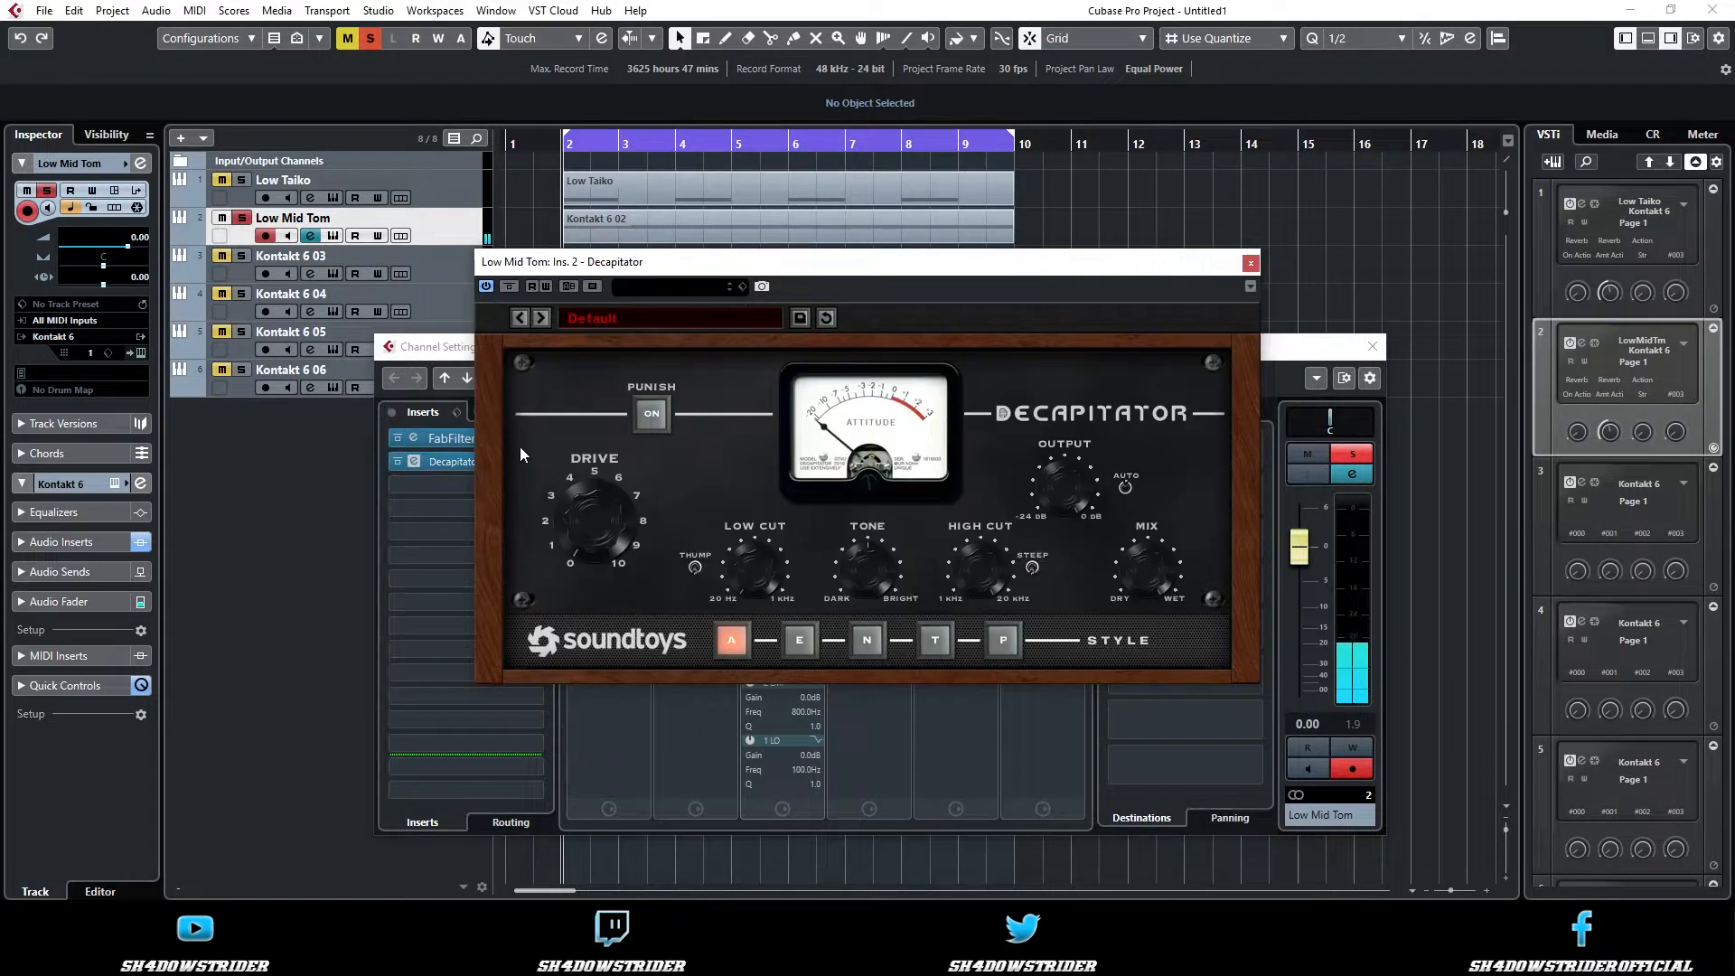
- Adjust the Decapitator's Drive during playback, enable Punish, and close the plug-in window
key(space)
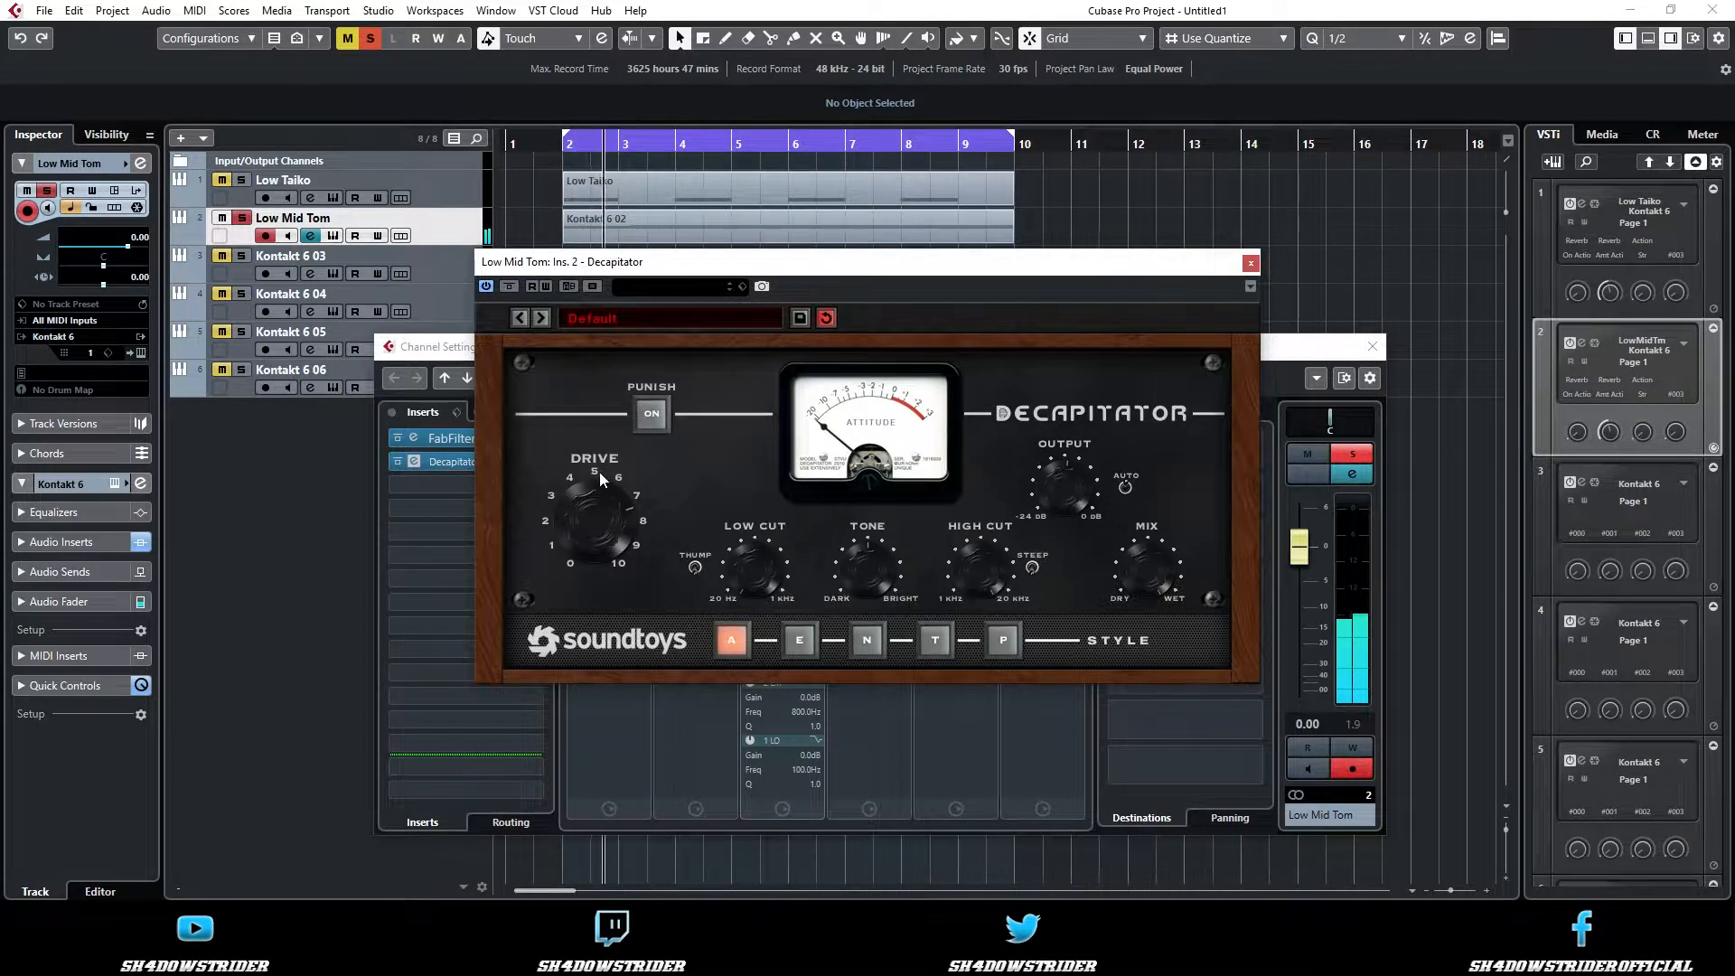
drag(609, 507, 669, 501)
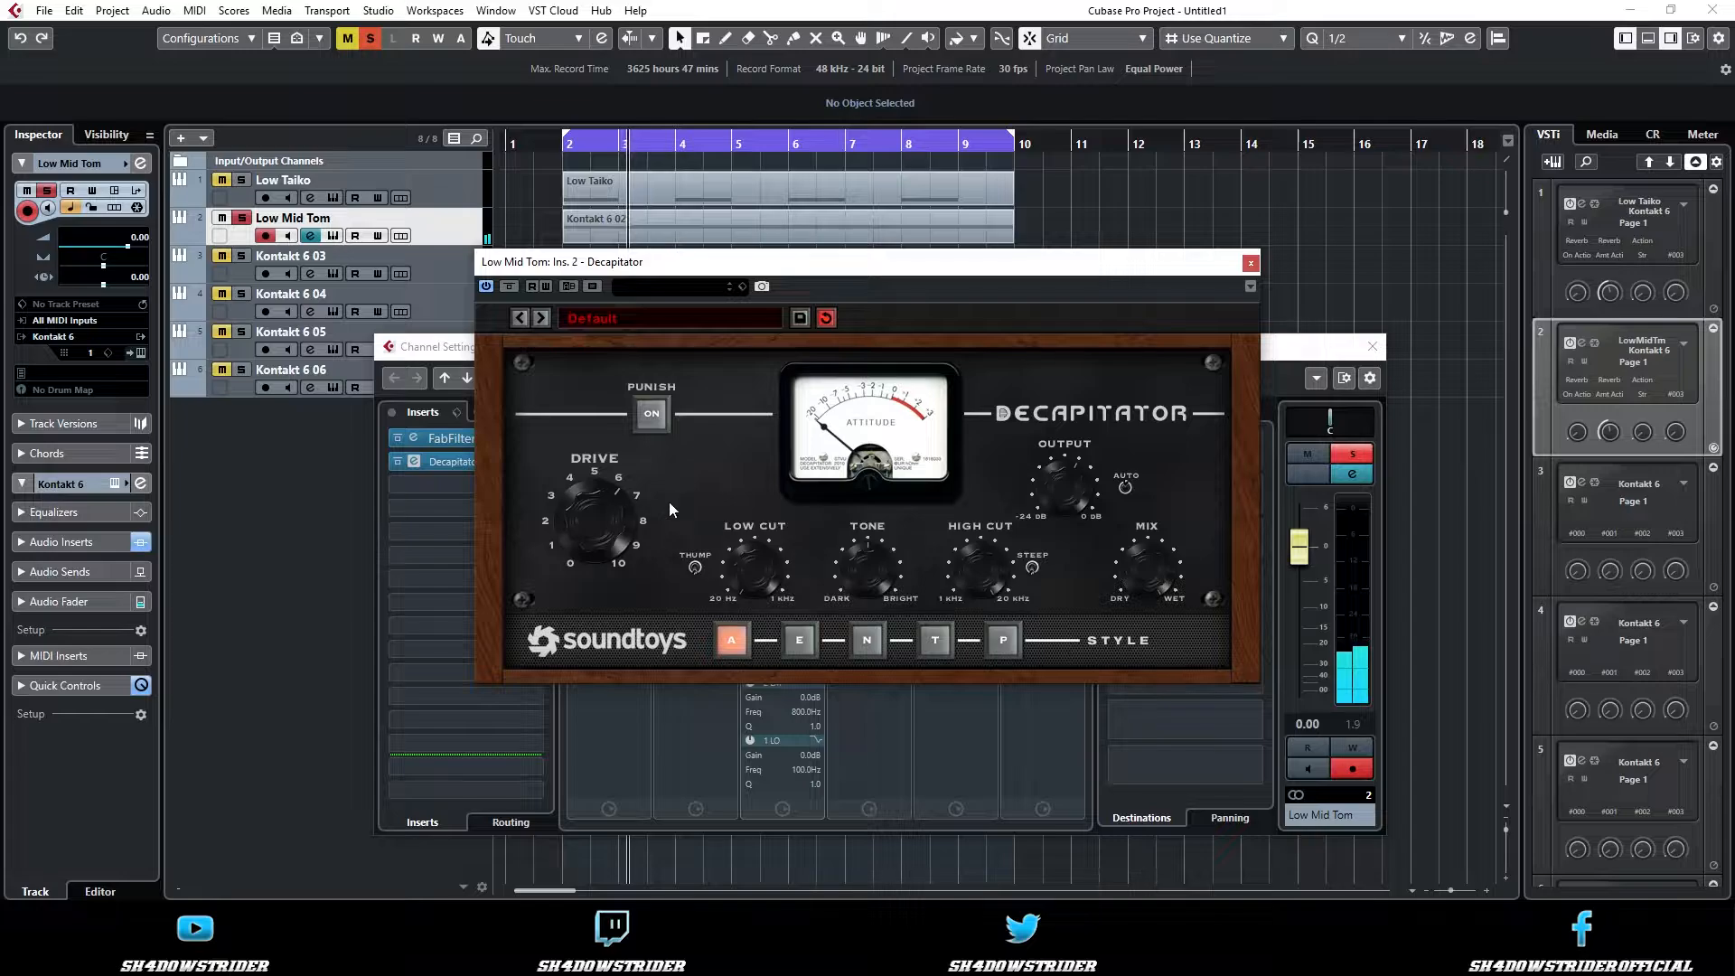
click(658, 412)
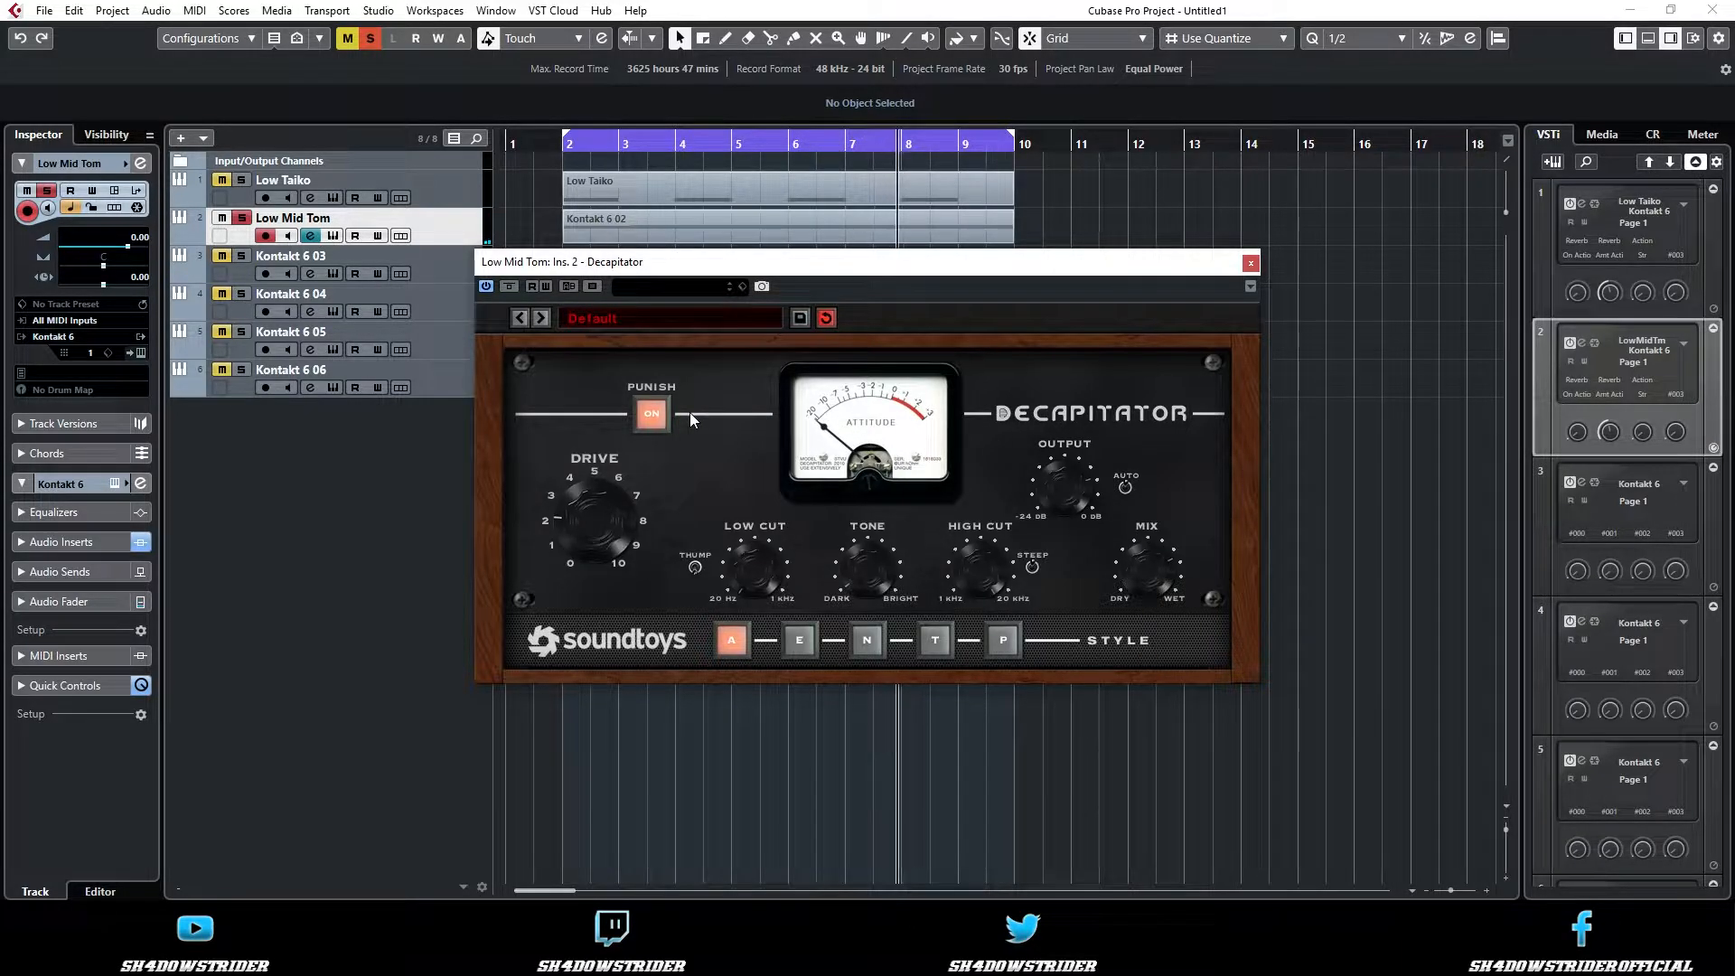
click(1250, 262)
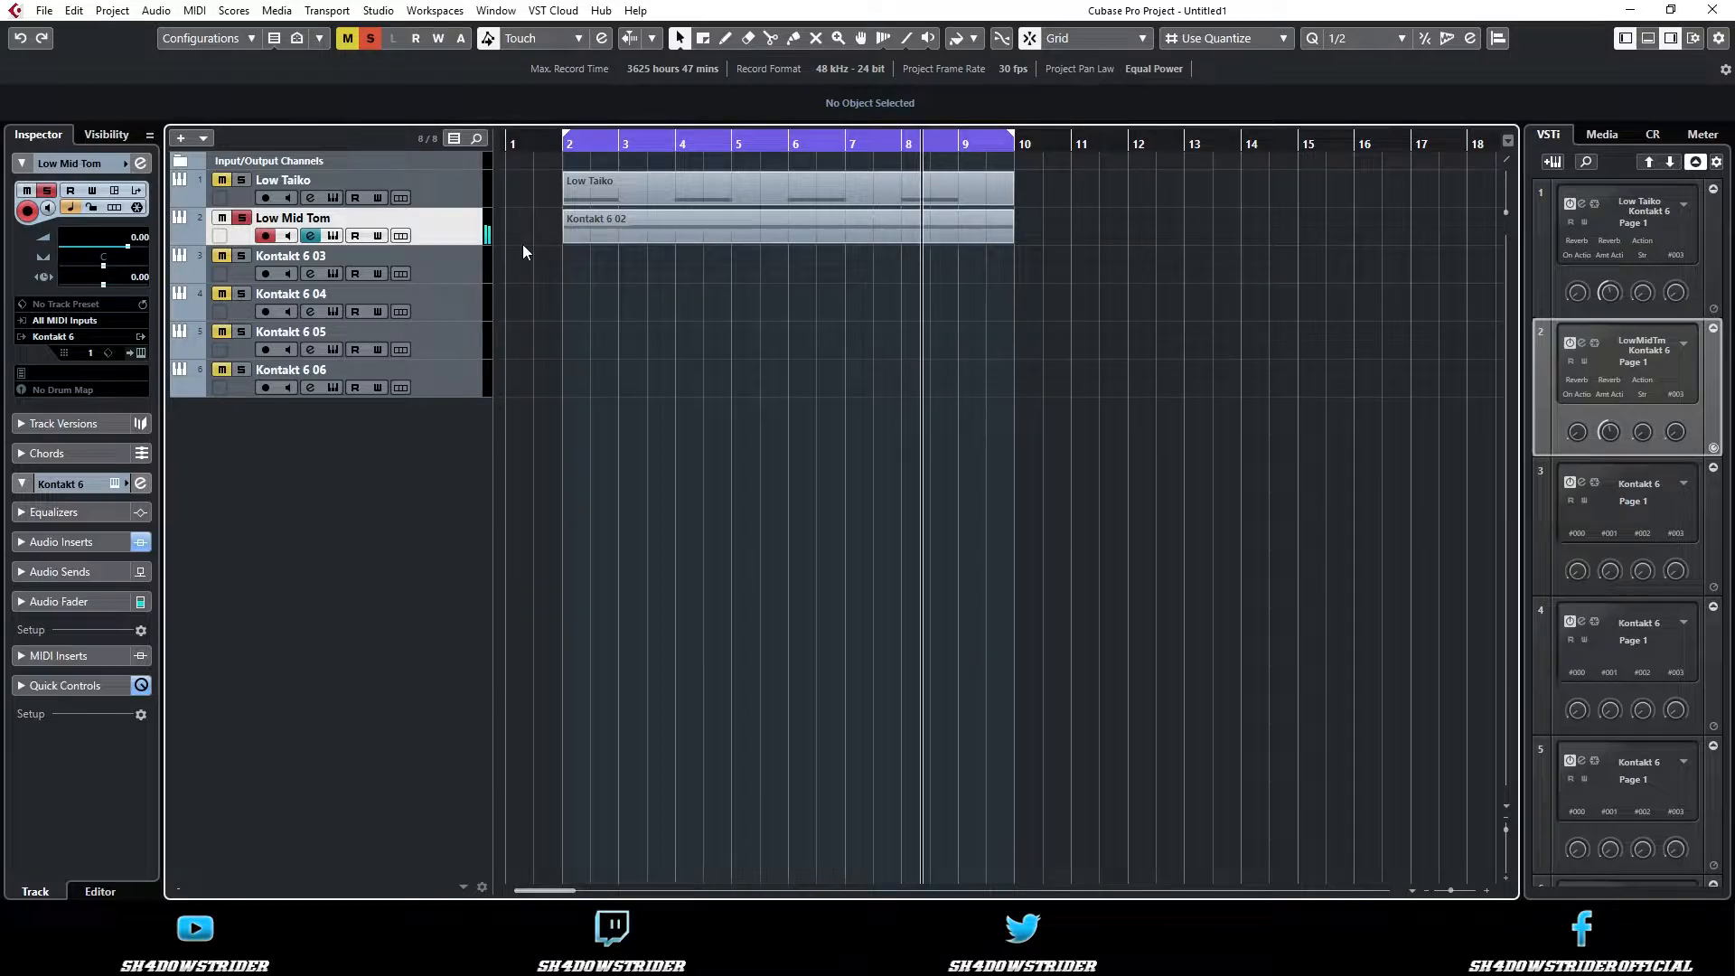
- Add the Steinberg Distortion effect as the third insert on the Low Mid Tom channel
click(313, 236)
click(526, 488)
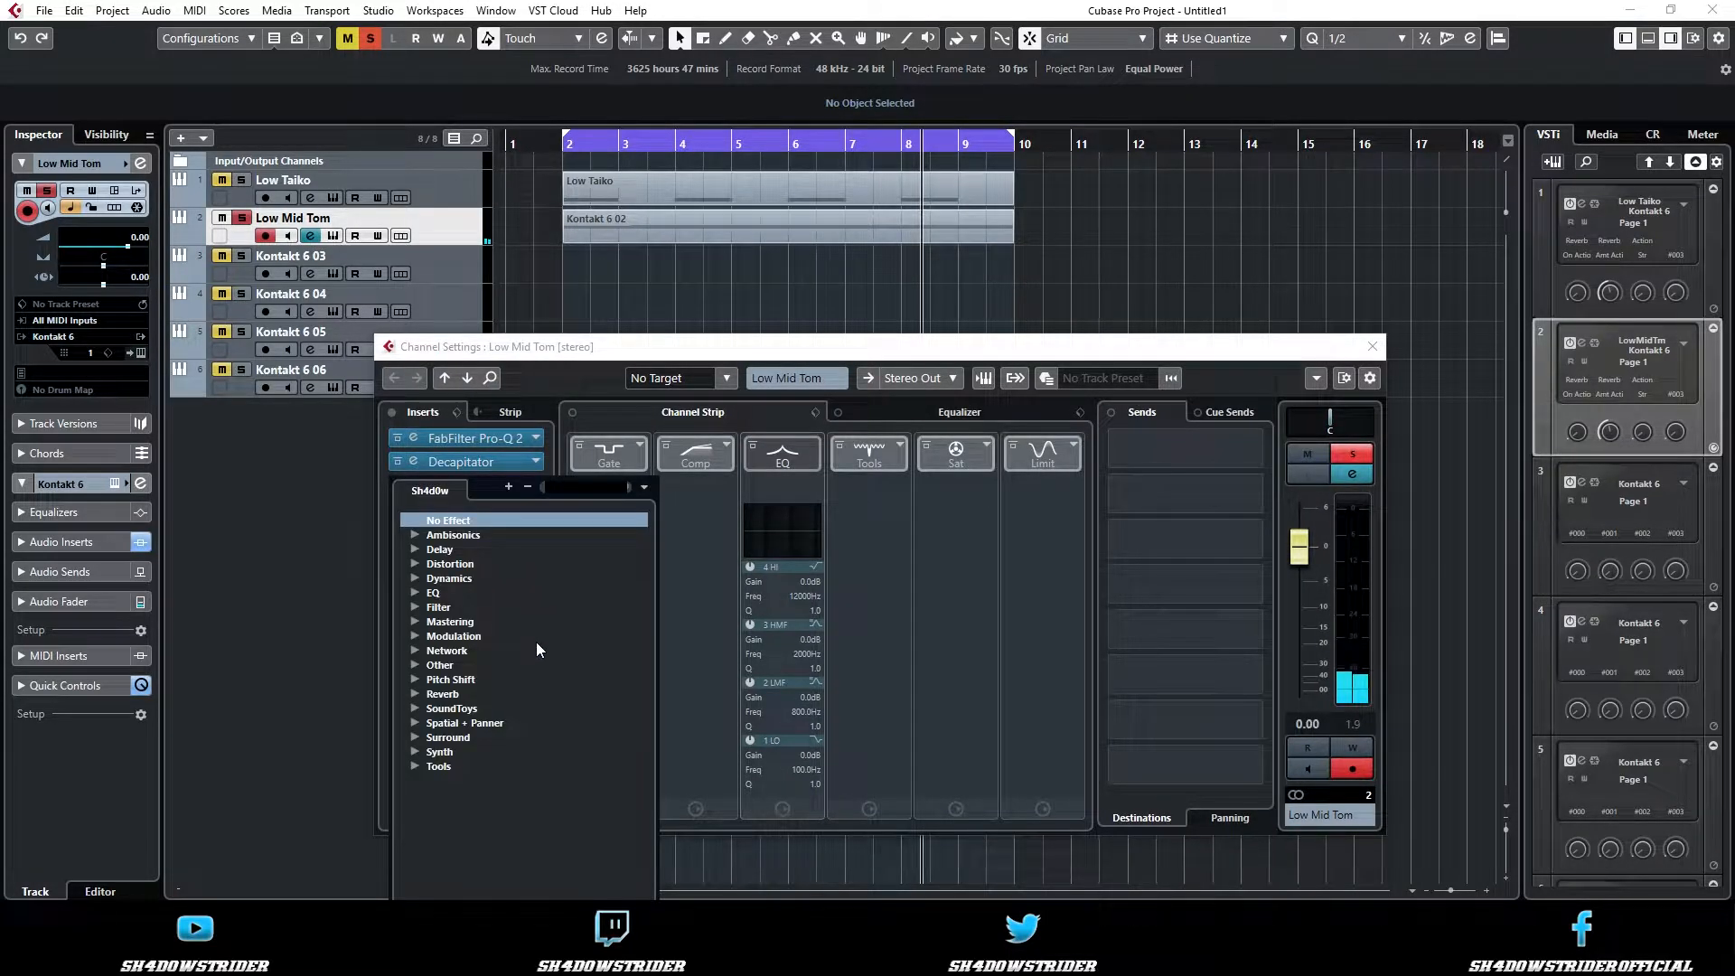
click(414, 564)
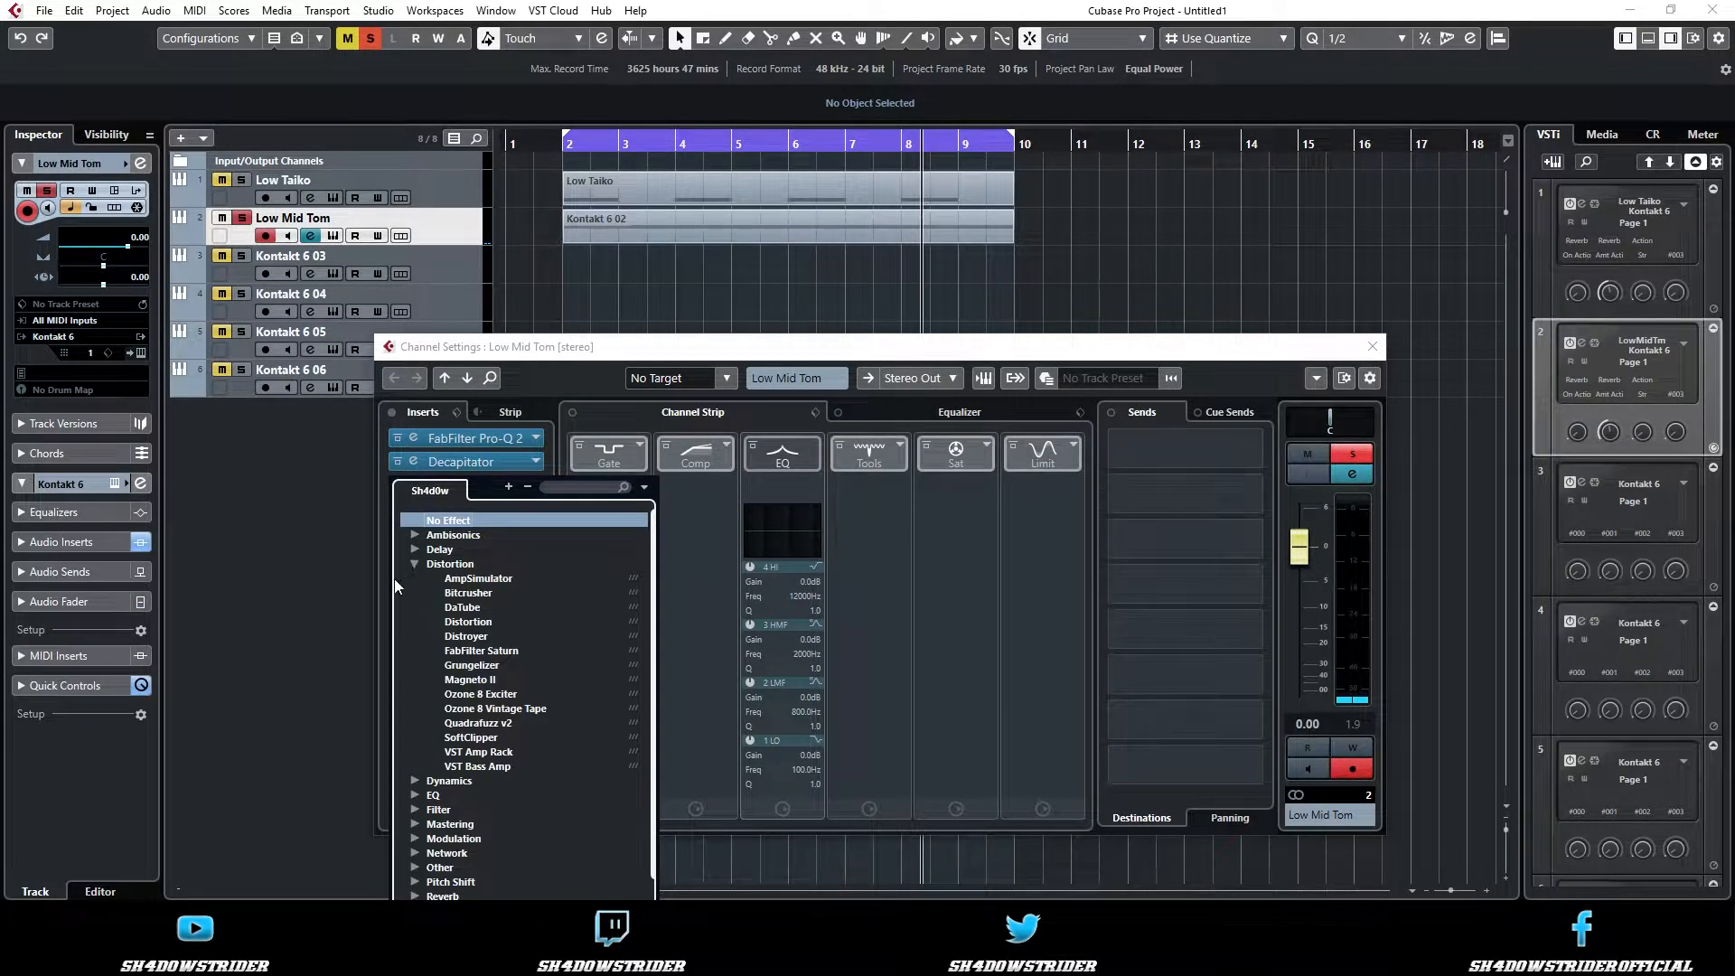
click(461, 623)
click(601, 296)
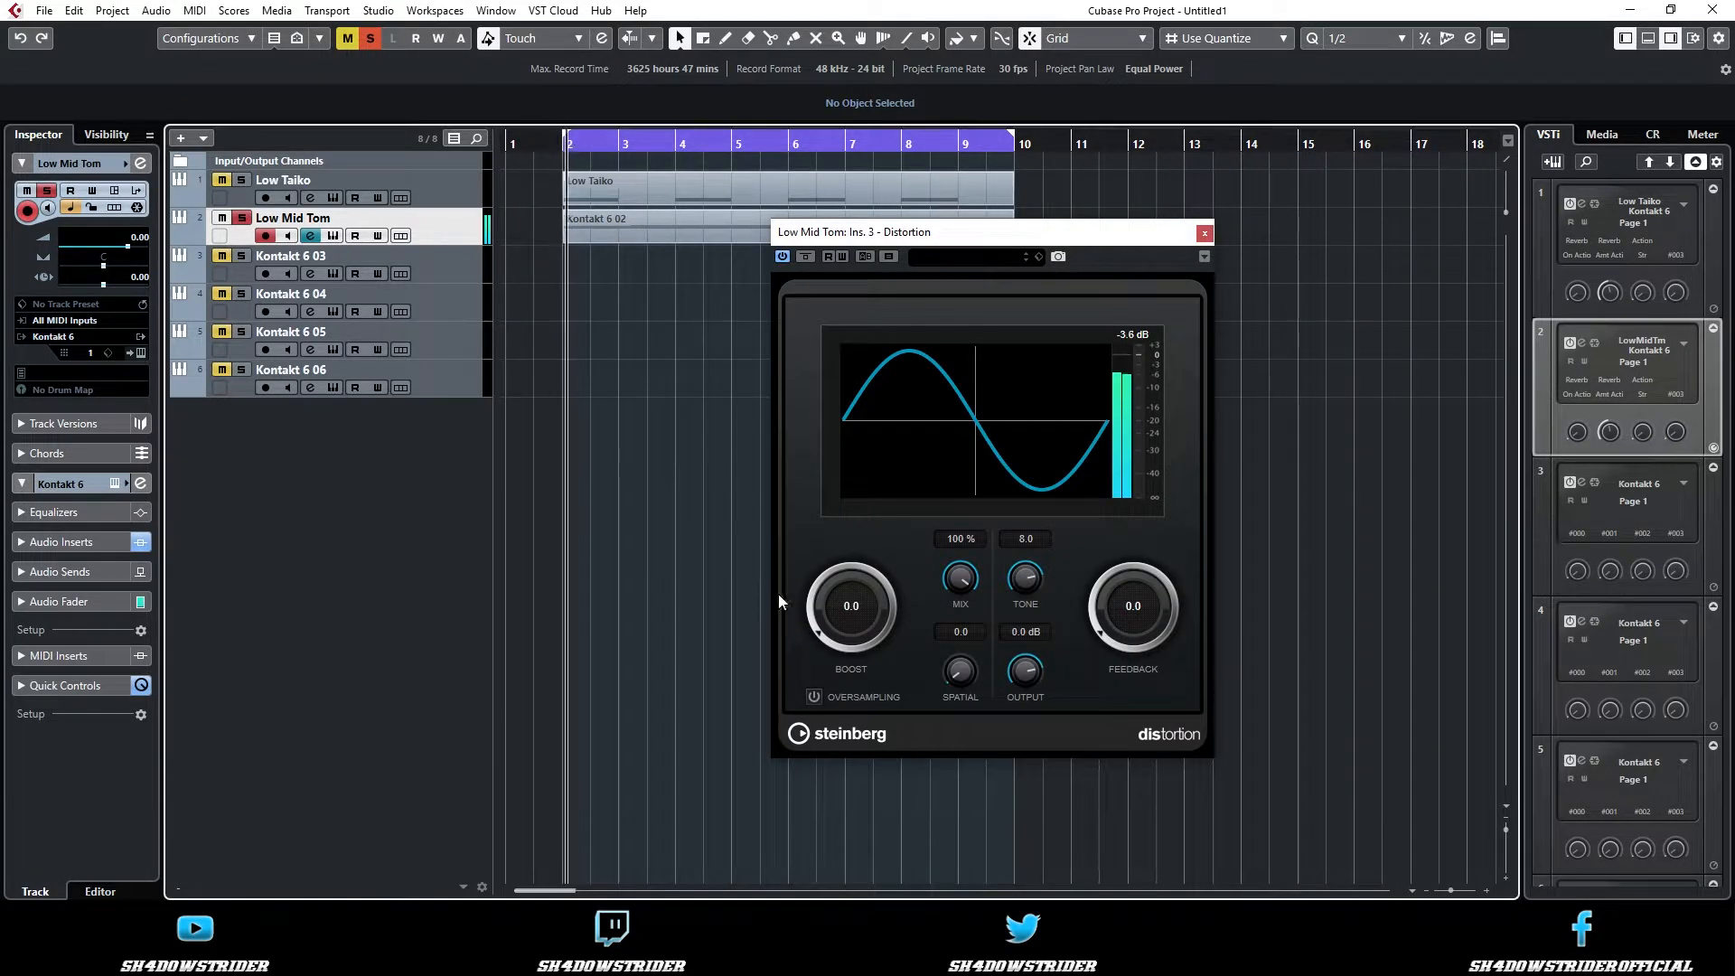
- Set the Distortion's Boost and Feedback to 4.0 and its Output to -9.3 dB while auditioning the tom
mouse_move(841, 578)
mouse_down()
mouse_move(842, 552)
mouse_move(839, 566)
mouse_up()
drag(1106, 629, 1113, 573)
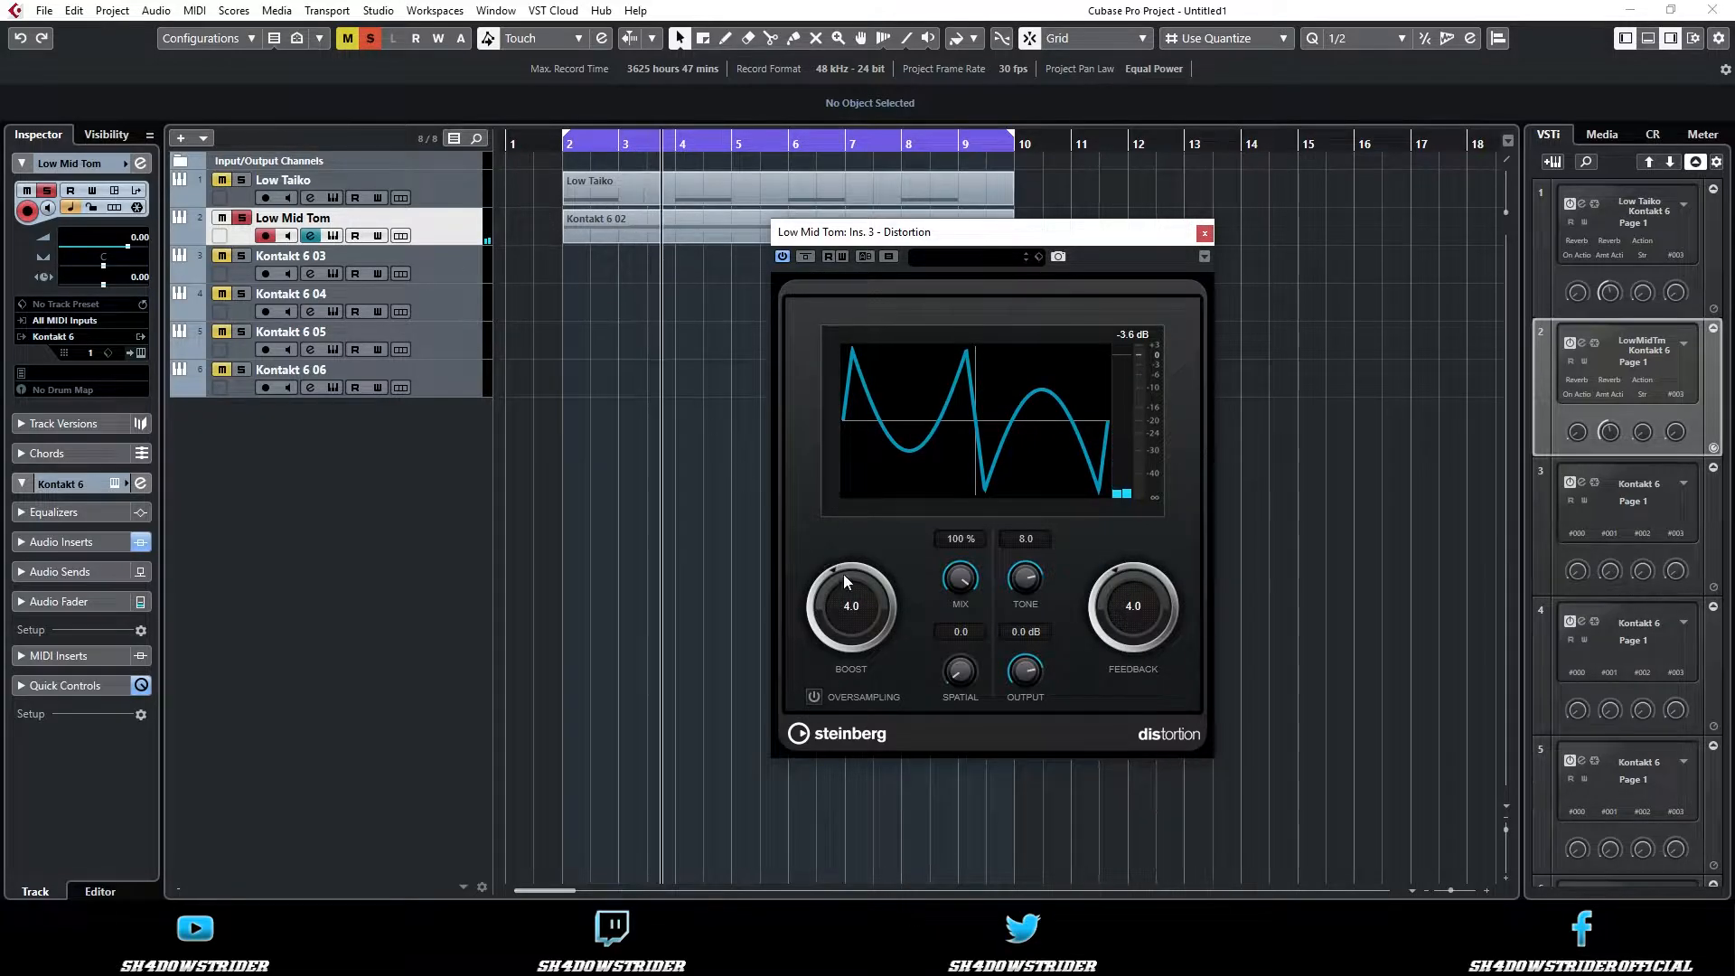
drag(1025, 670, 1028, 708)
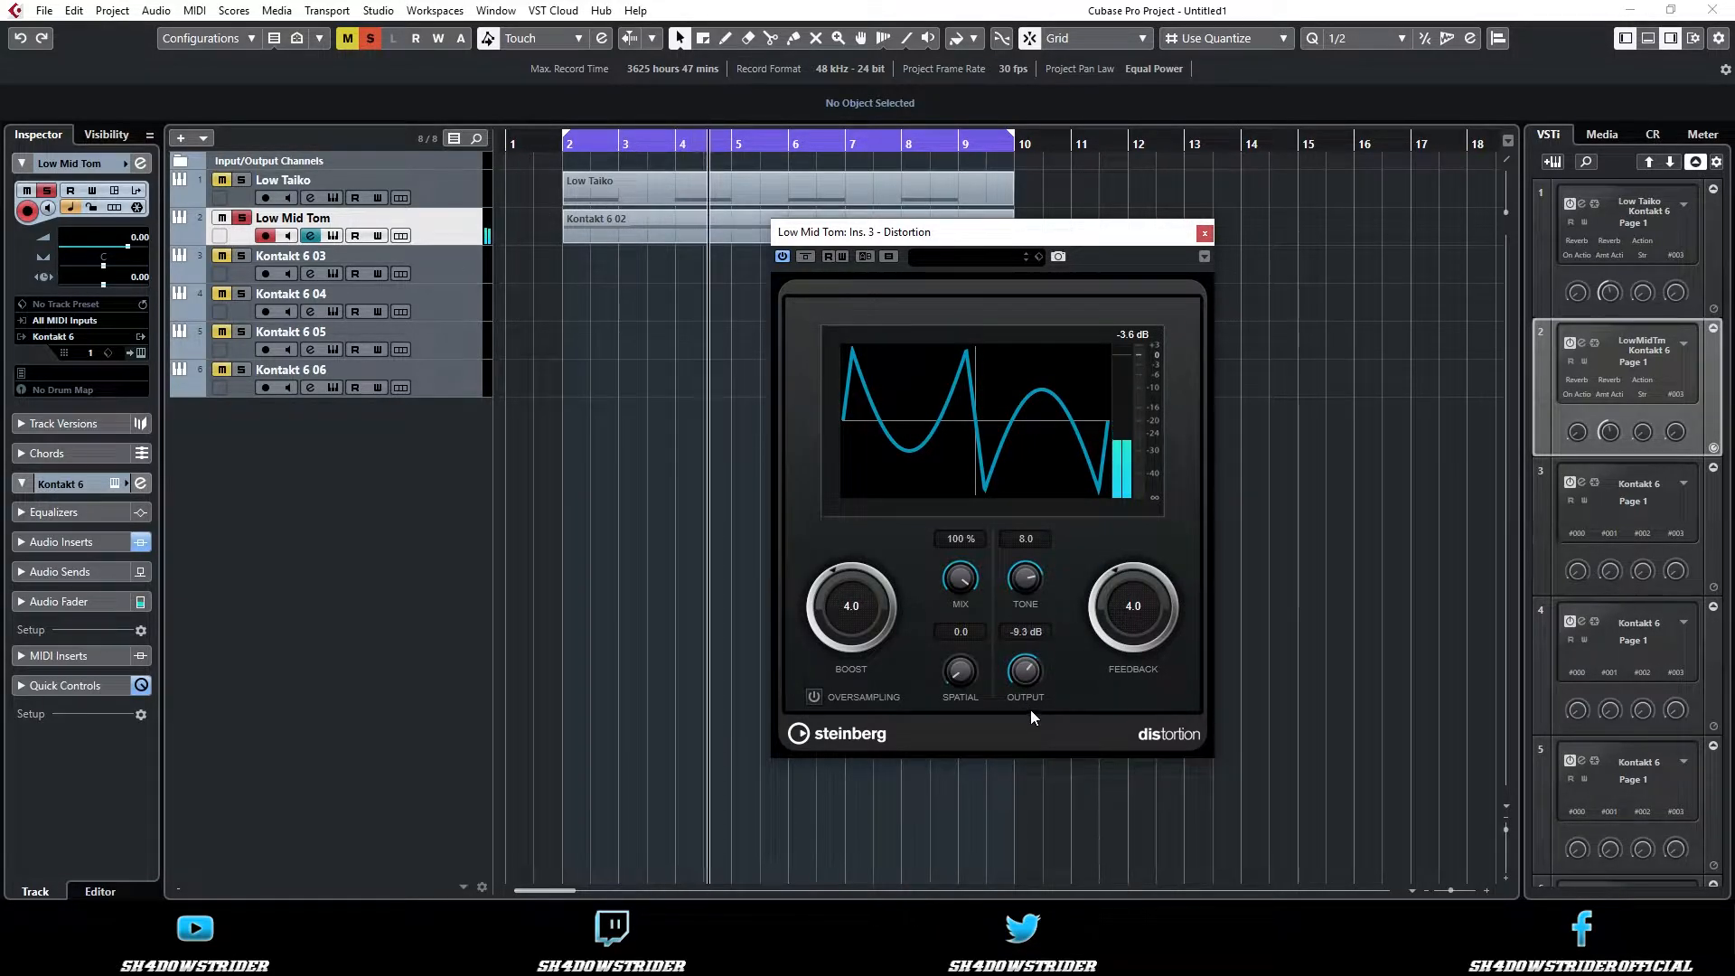
key(space)
key(space)
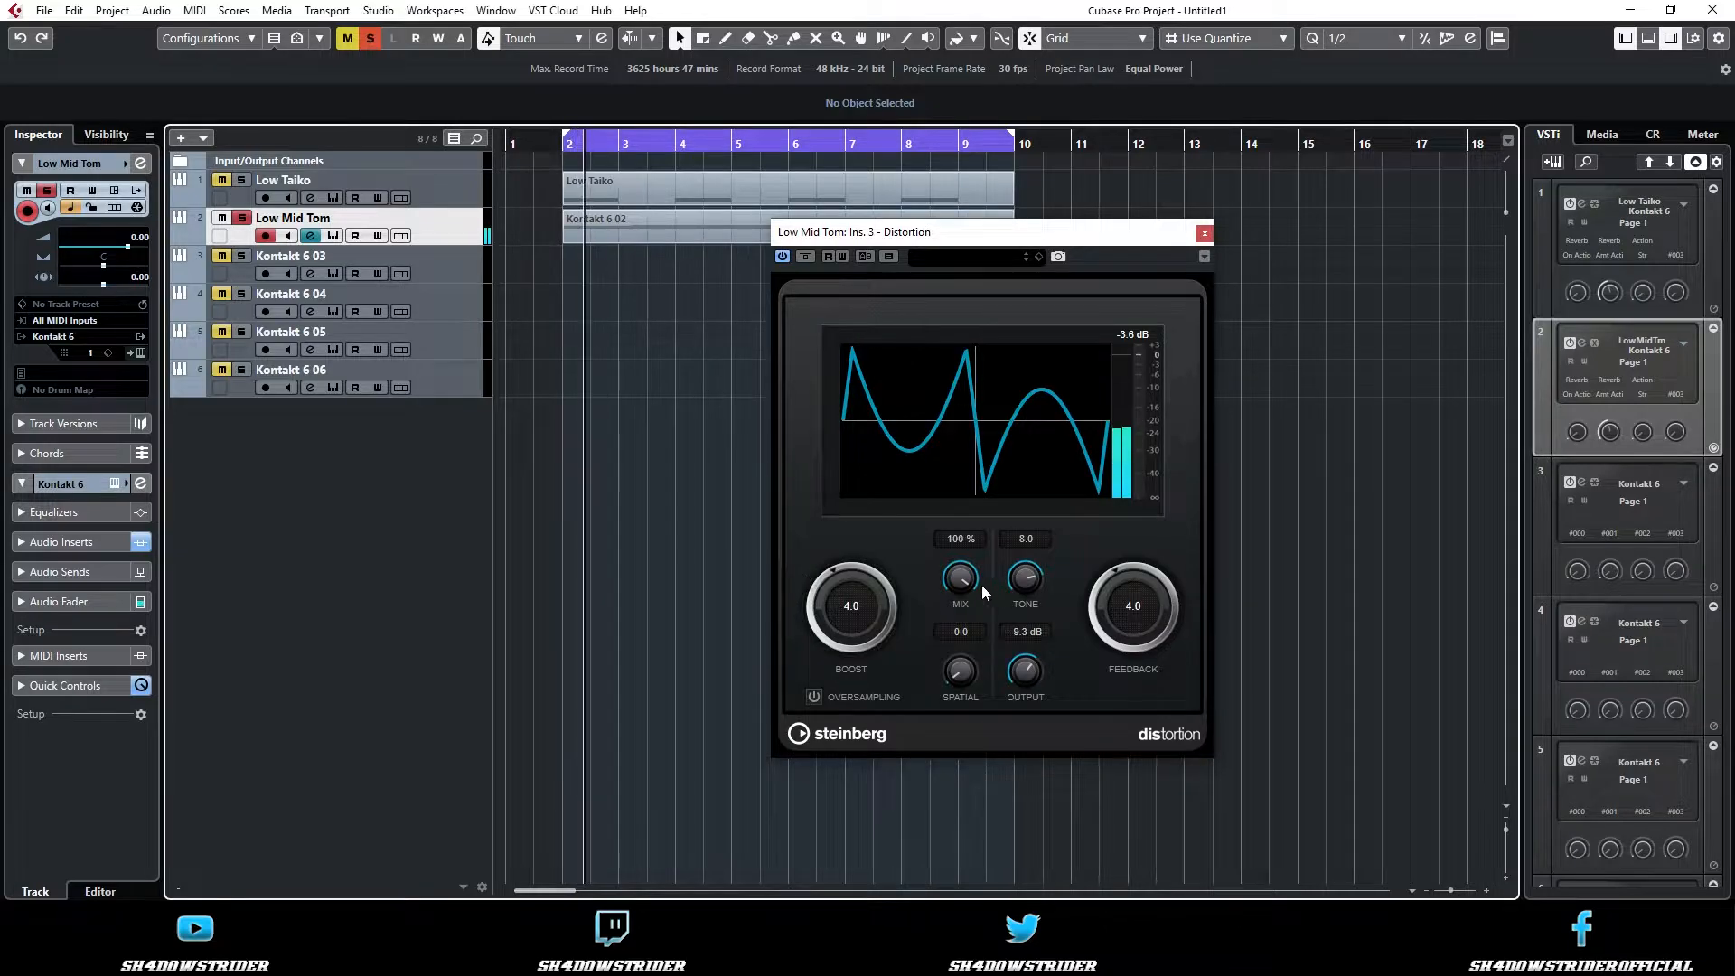
- Set the Distortion's Mix to 49 %, Tone to 7.2, Boost to 2.3 and Feedback to 5.1, and enable Oversampling
drag(964, 580, 1025, 555)
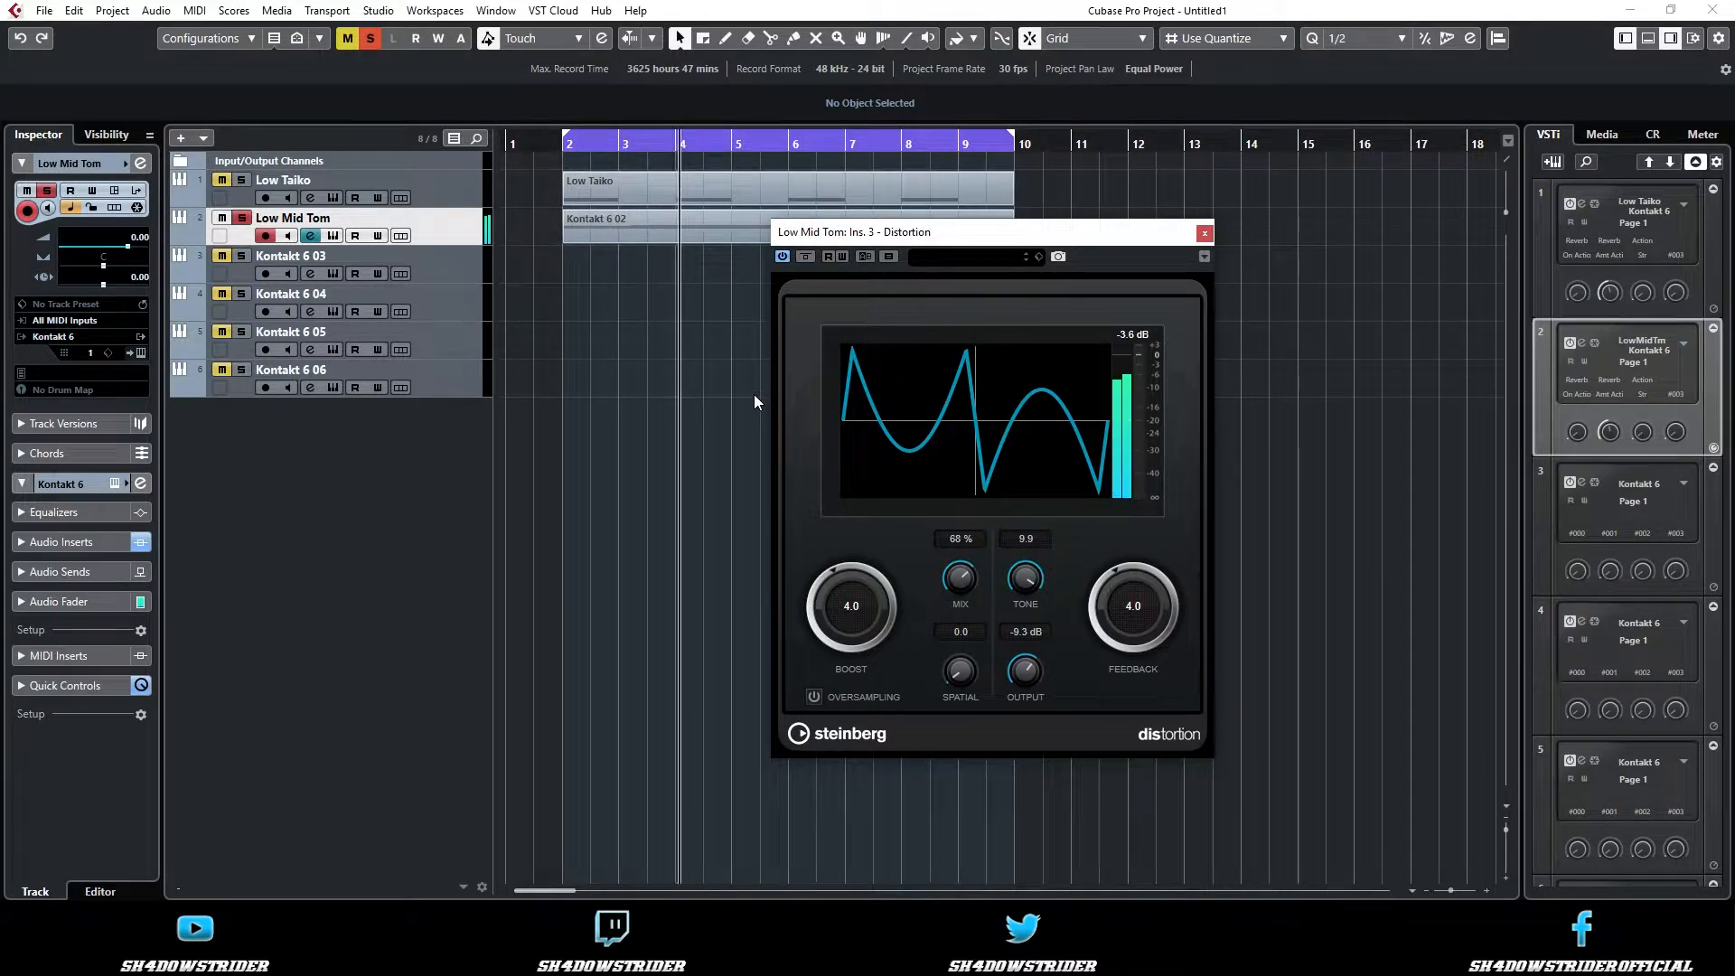
drag(963, 583, 1026, 609)
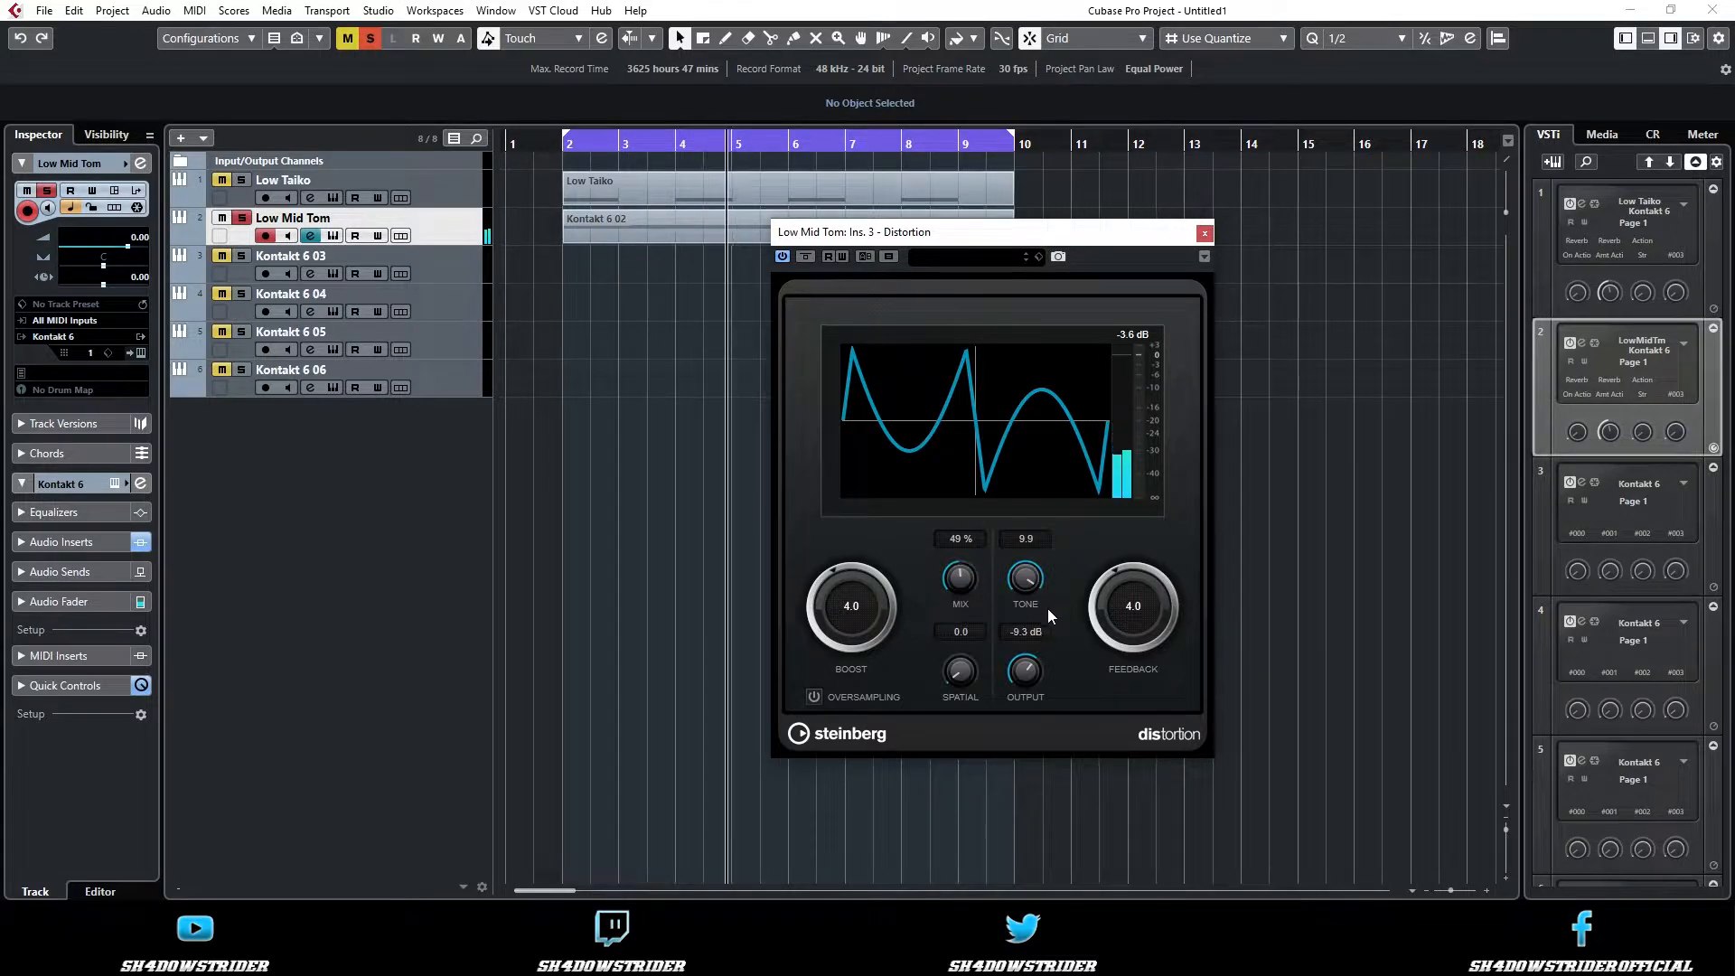
drag(870, 616, 865, 657)
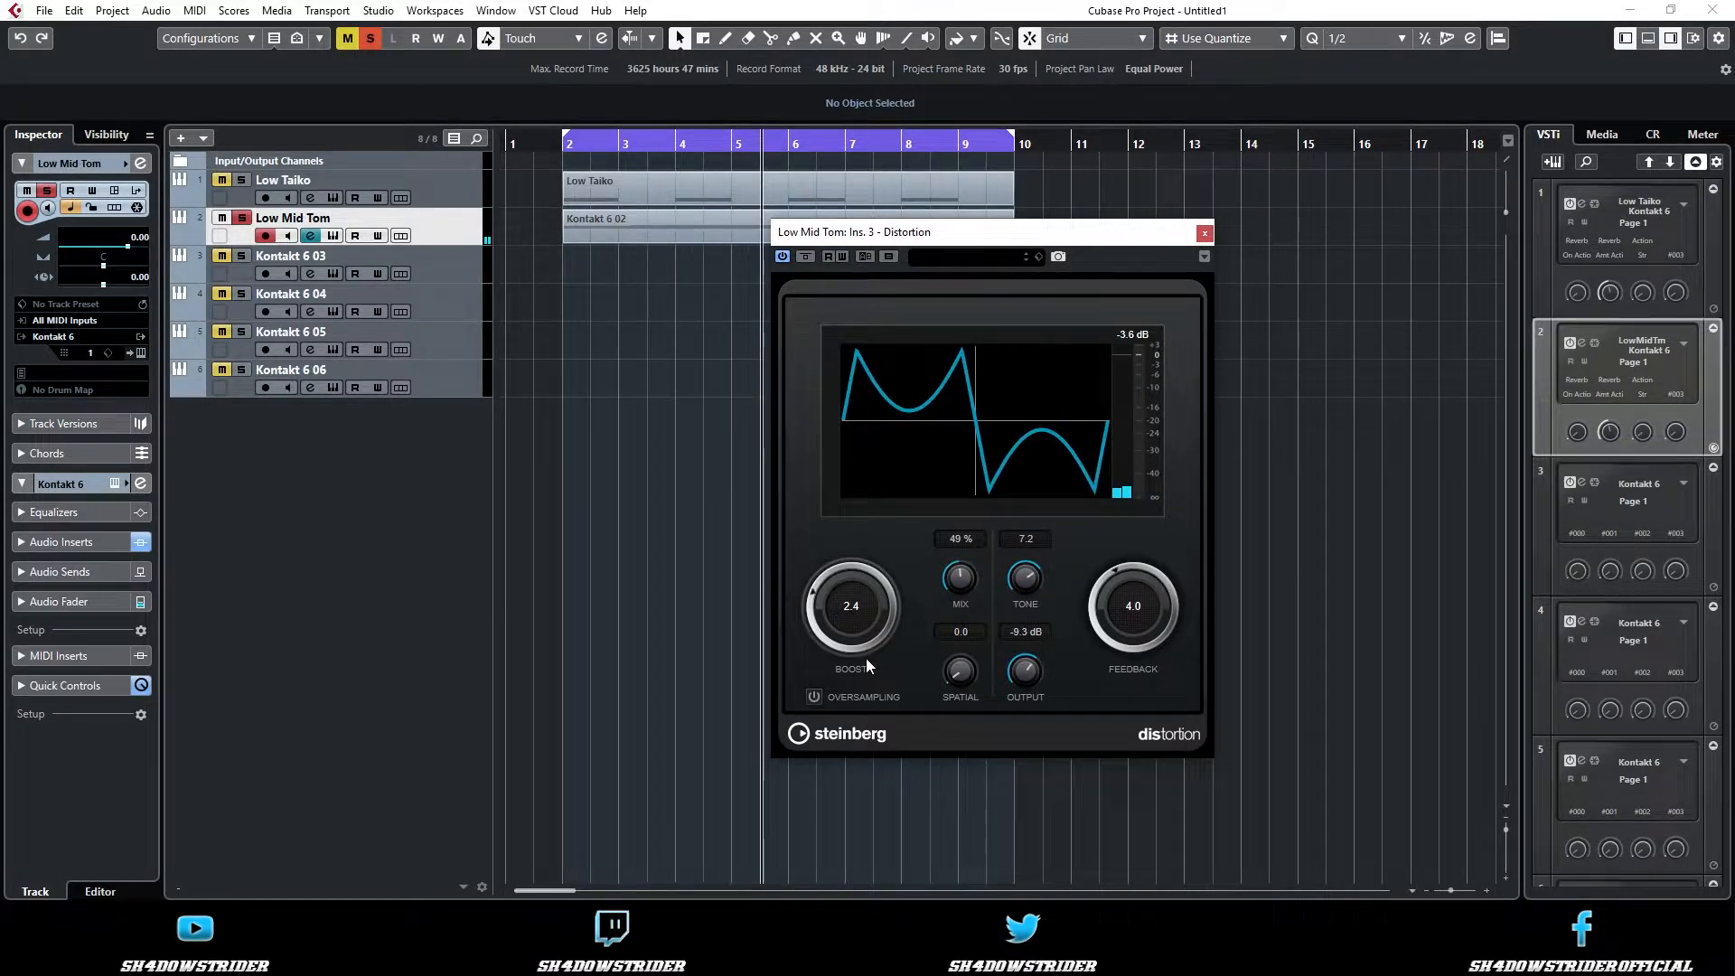
click(822, 695)
drag(1135, 586, 1135, 584)
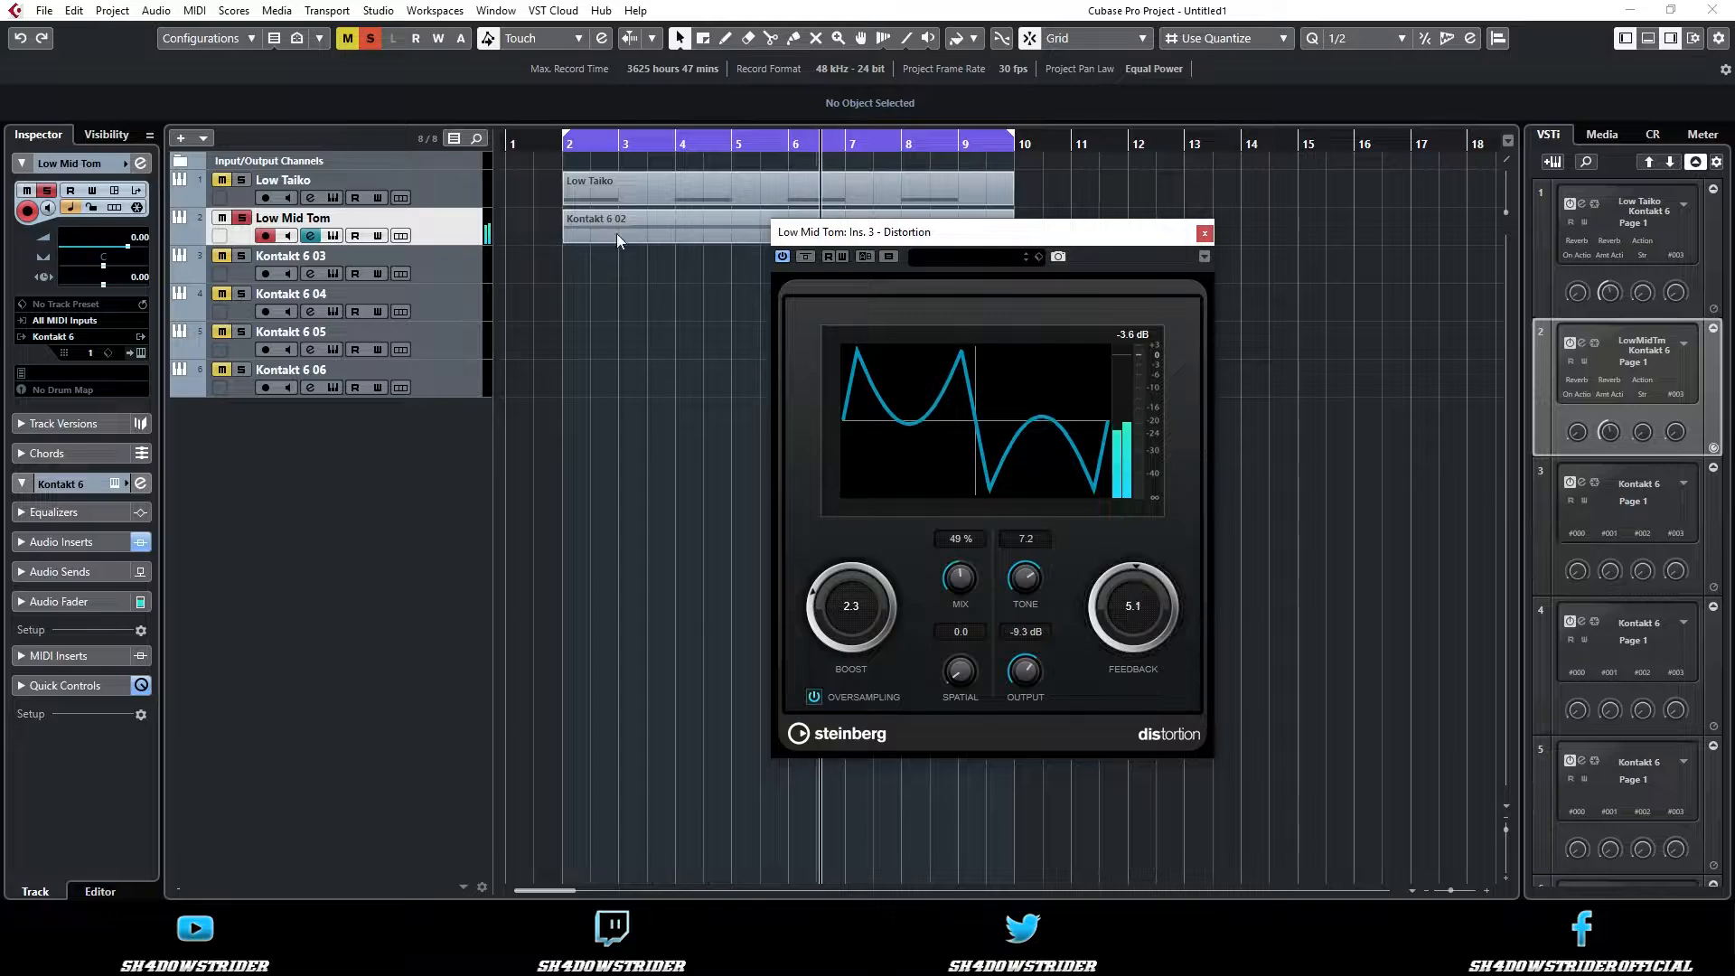
- Set the Distortion's Mix to 60 %, try Feedback at 10.0, and bring Boost to 4.5 and Feedback to 3.6 while replaying the loop
click(560, 145)
drag(960, 578, 962, 539)
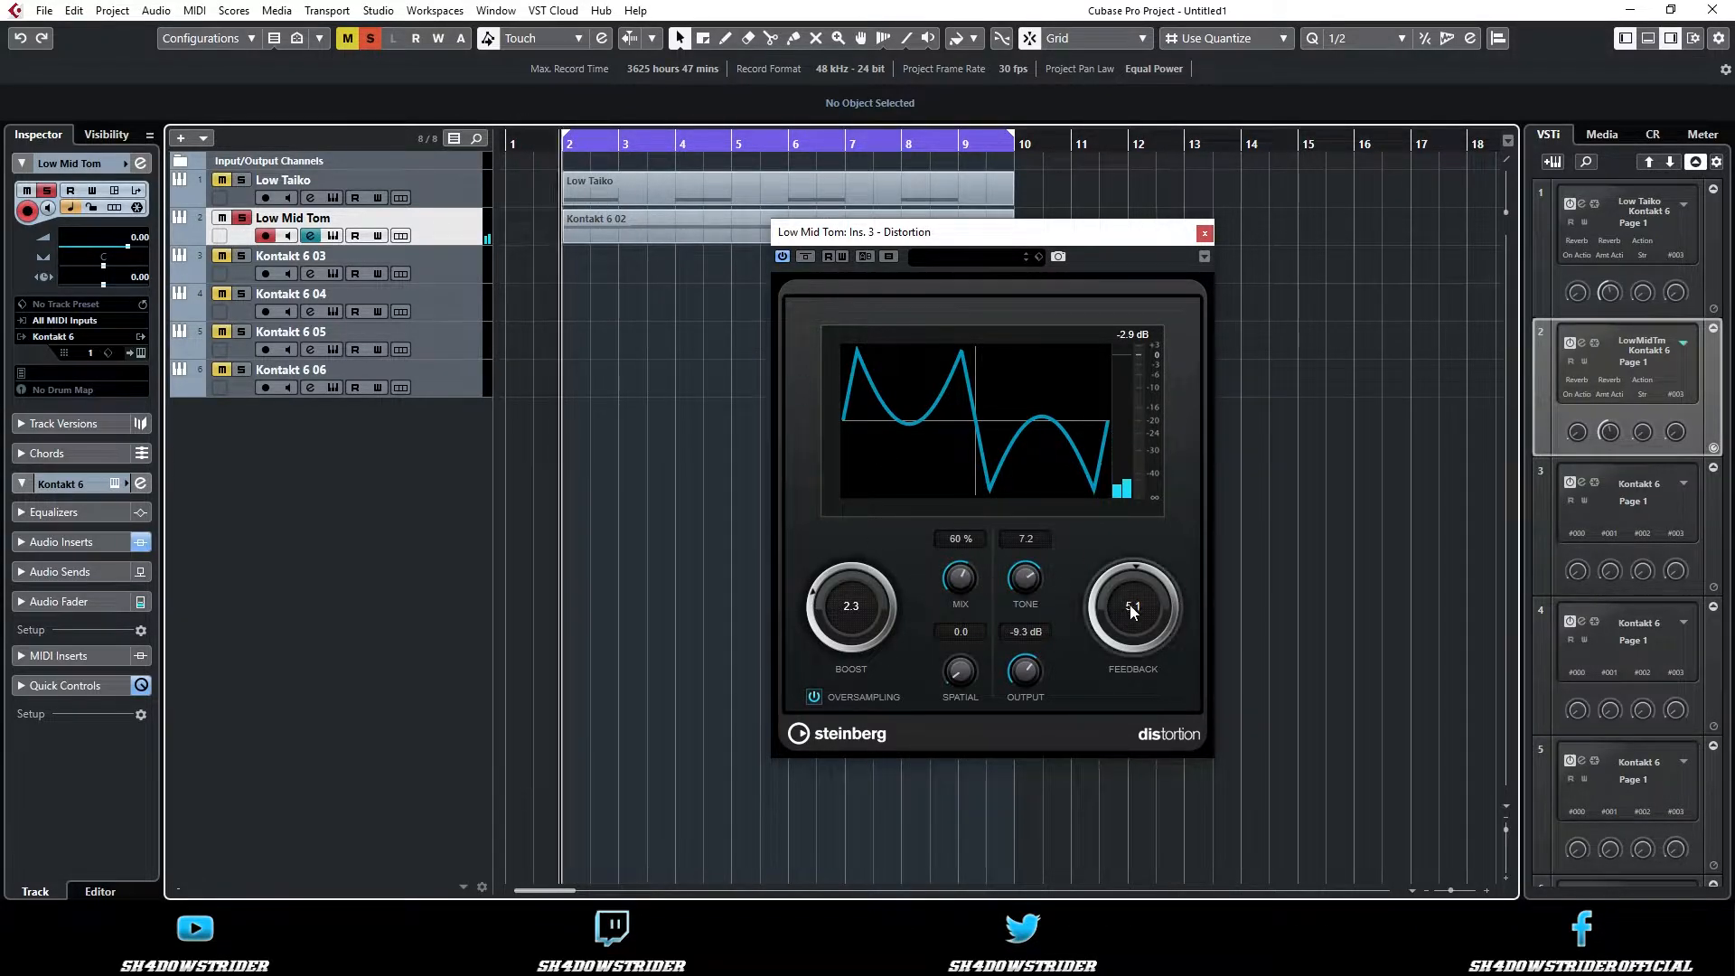
drag(1133, 611, 1144, 392)
click(561, 144)
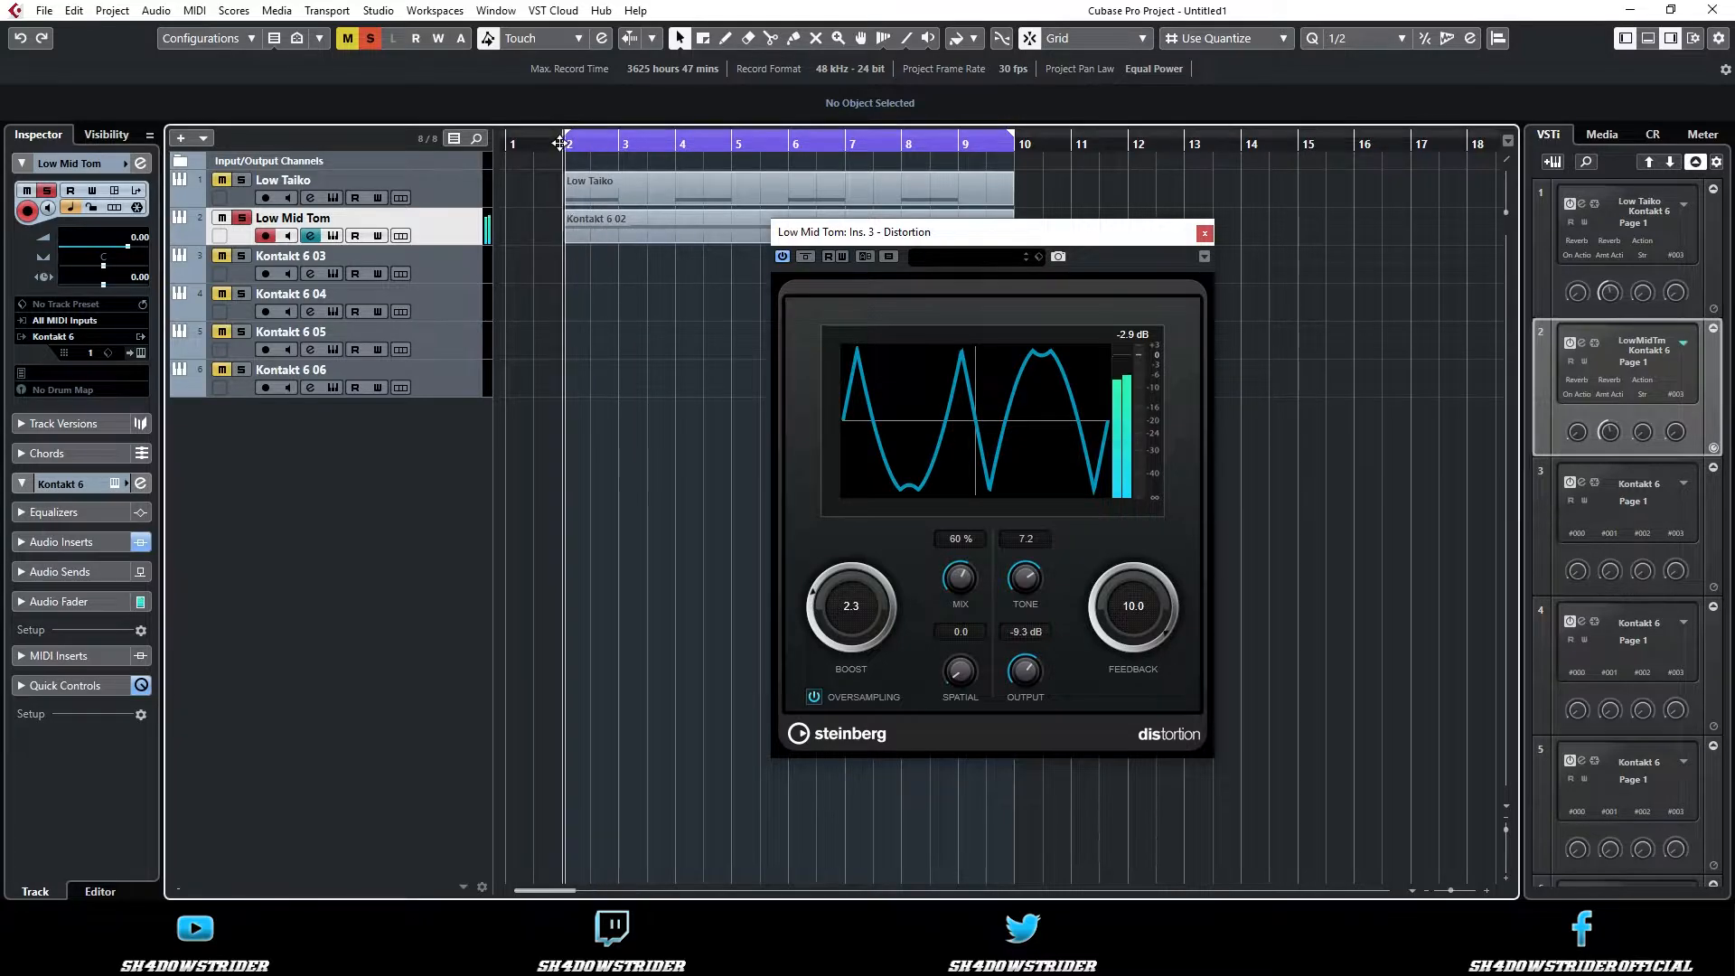
drag(1130, 614, 1124, 694)
drag(865, 627, 854, 577)
click(555, 149)
drag(1129, 638, 1123, 701)
click(556, 152)
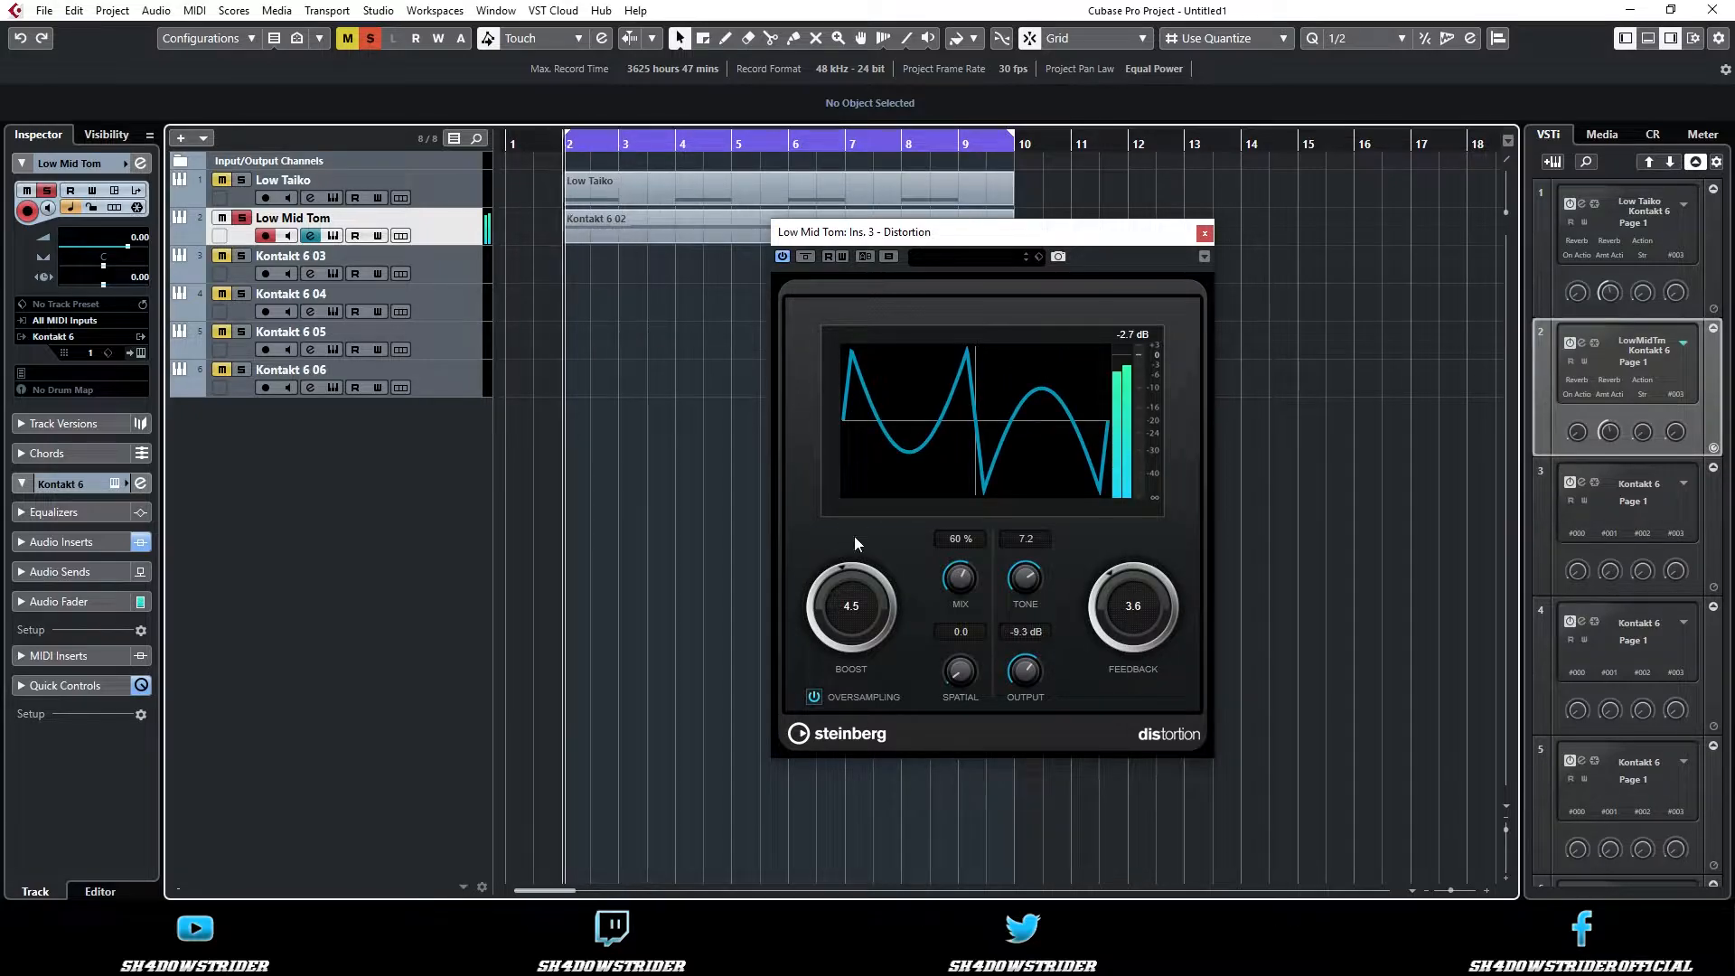
- Fine-tune the Distortion to Boost 5.5, Feedback 3.5, Mix 86 %, Tone 5.8, Spatial 5.7 and Output -5.1 dB
drag(860, 582, 859, 564)
drag(1104, 611, 1100, 670)
click(550, 148)
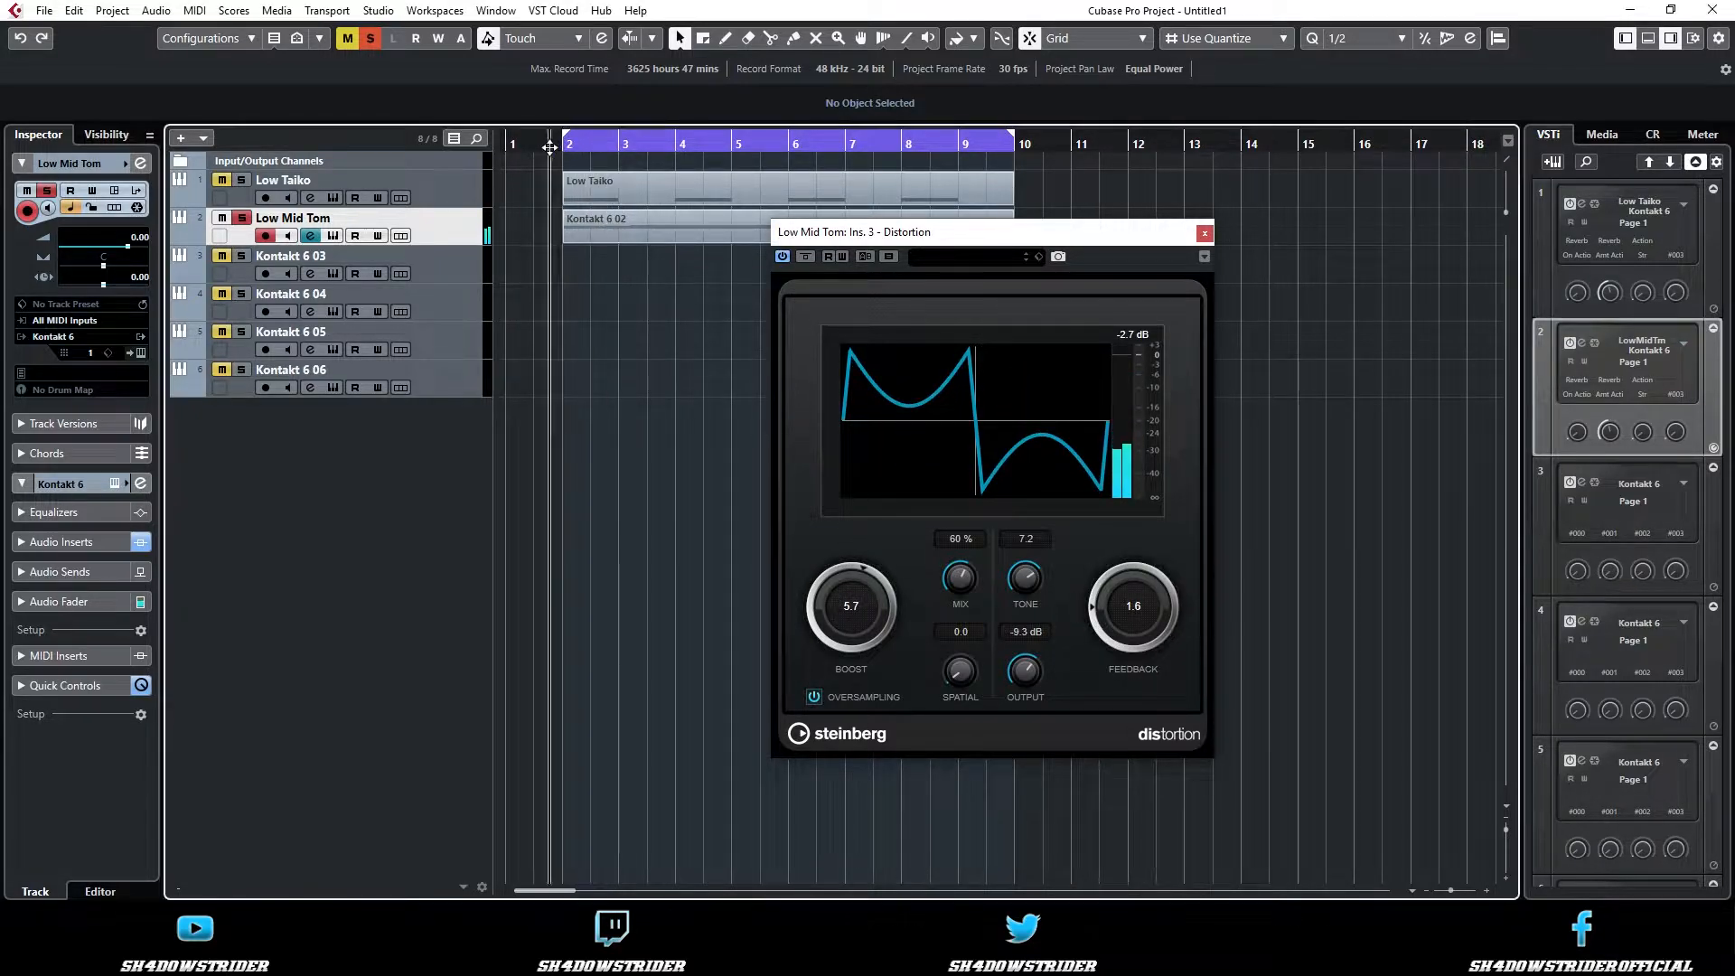
drag(1027, 588, 1028, 569)
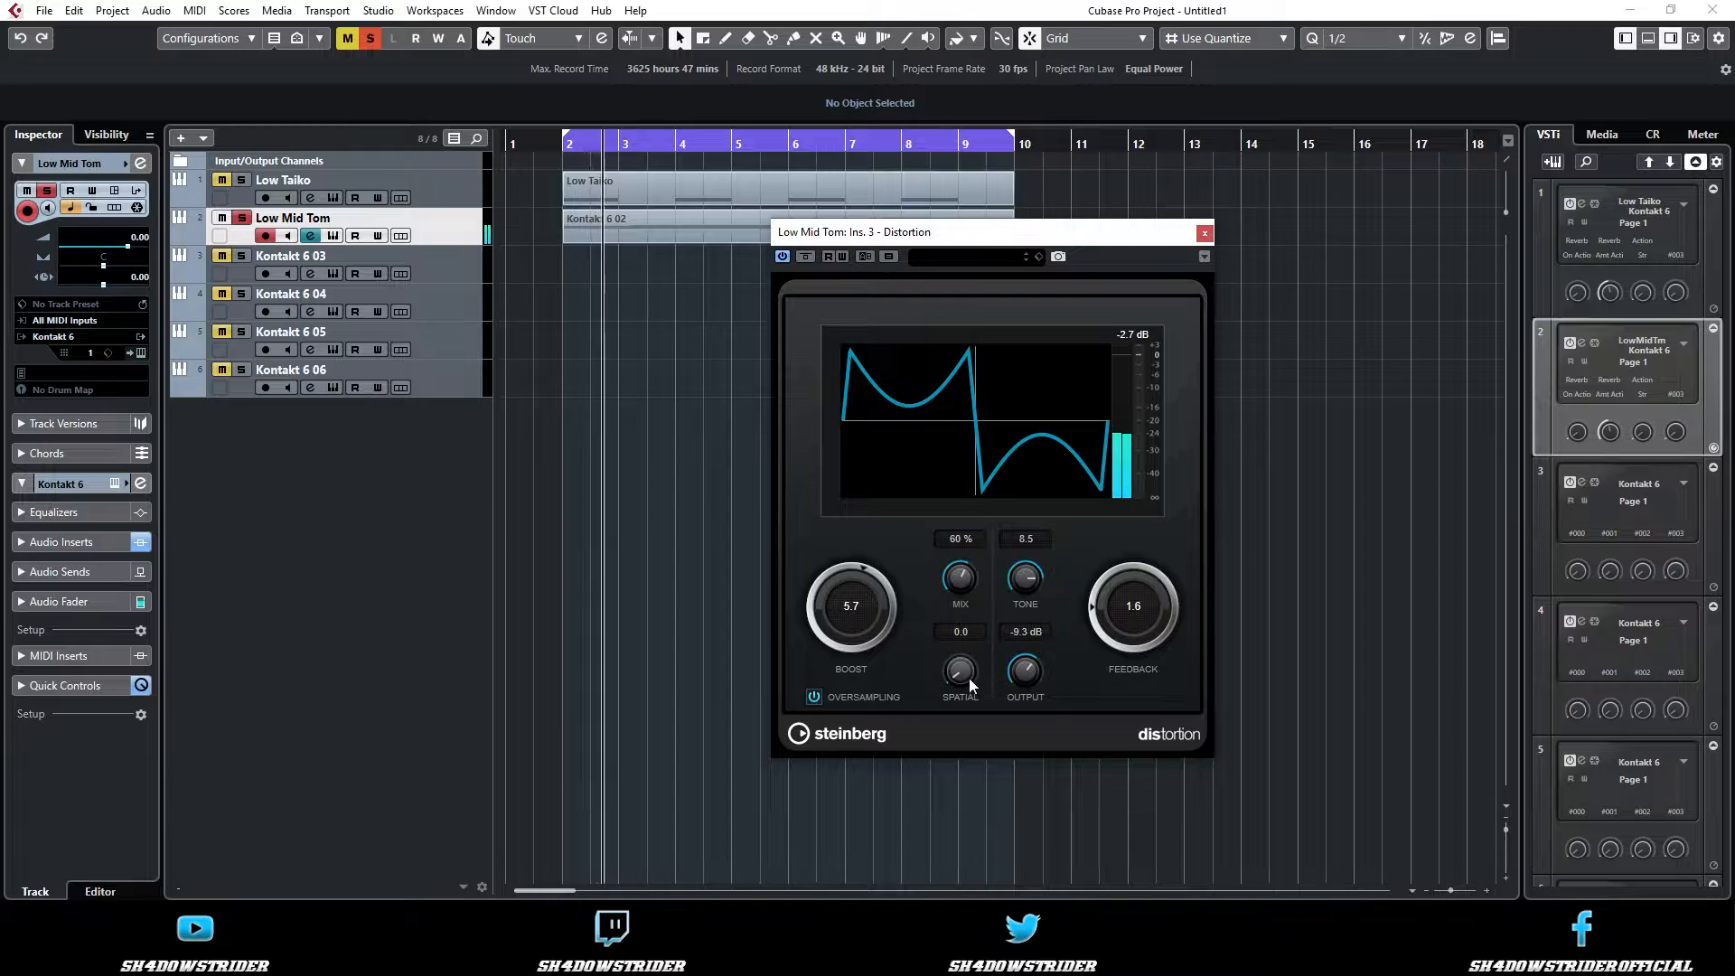
drag(969, 678, 974, 599)
click(548, 147)
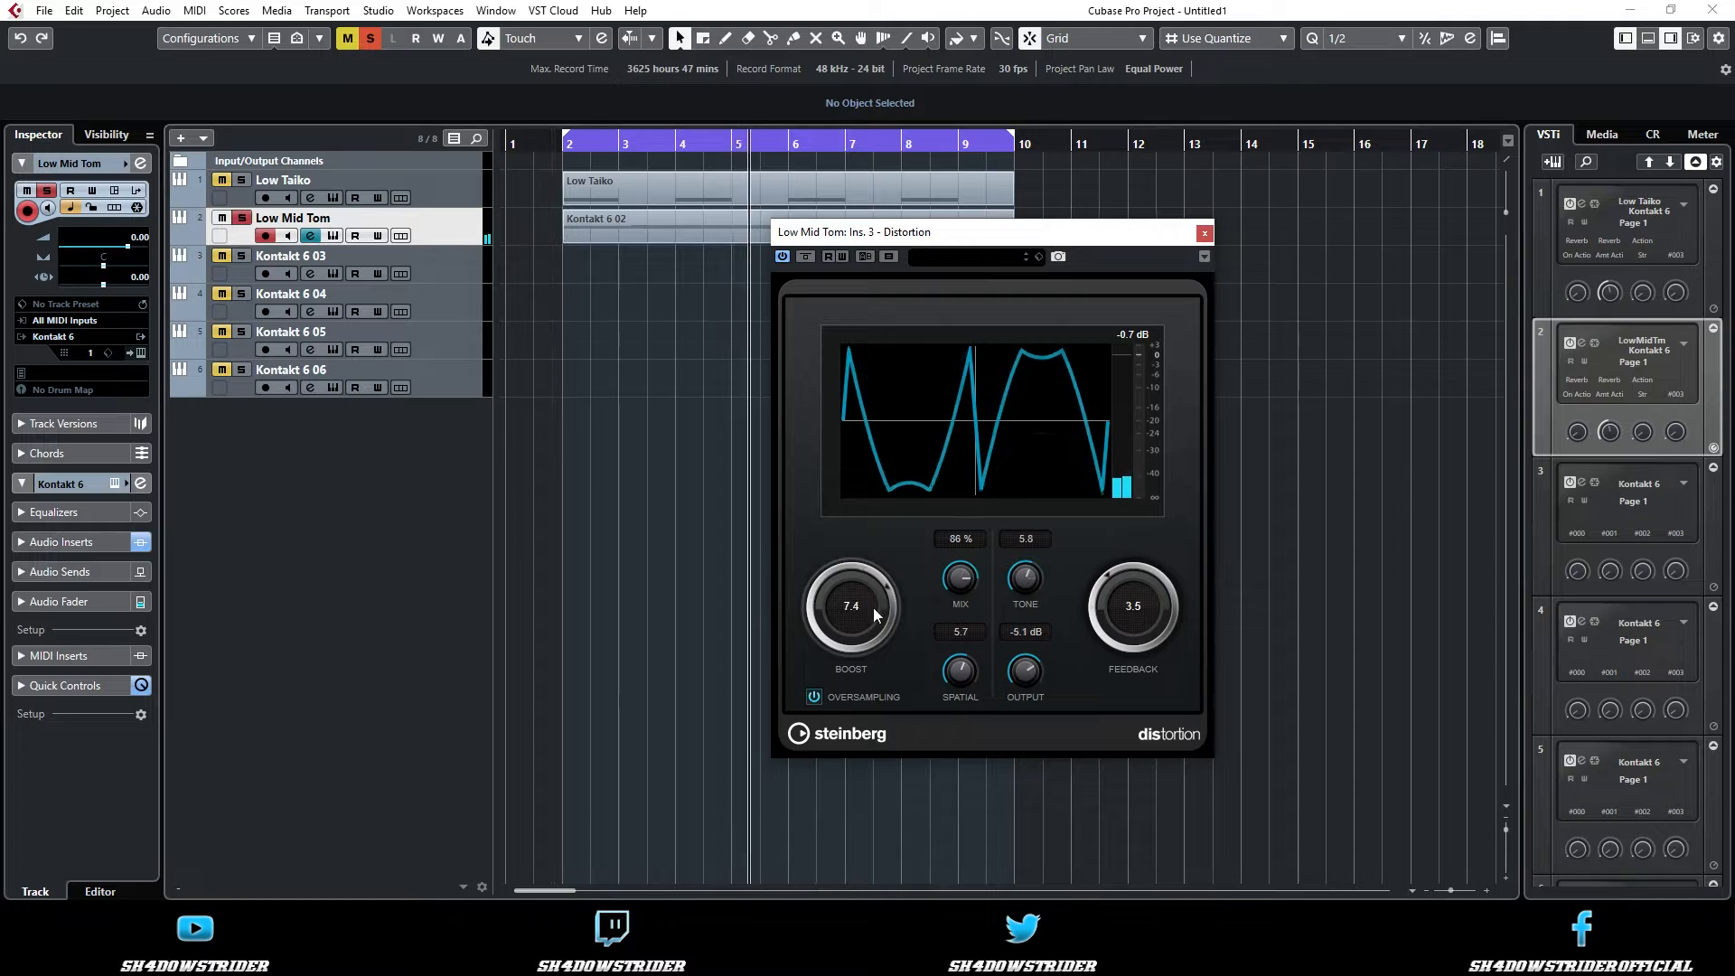
drag(873, 608, 876, 654)
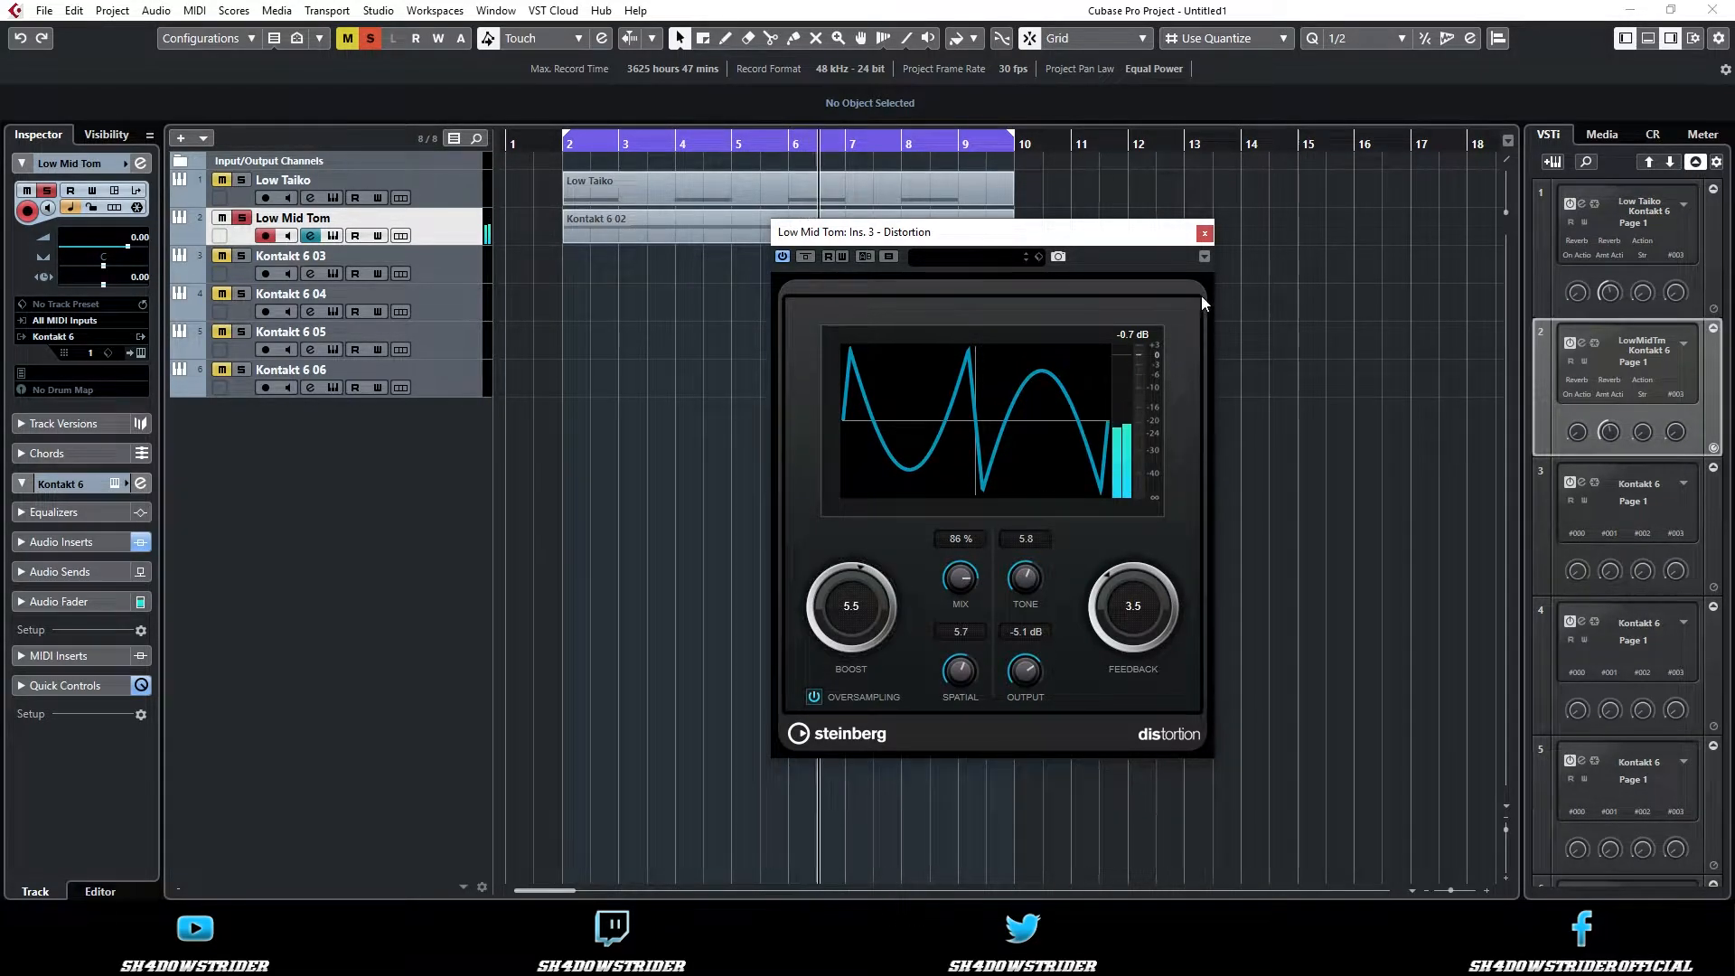
- Close the Distortion window and deactivate all solo states to hear the Low Mid Tom together with the Low Taiko
click(1205, 233)
key(space)
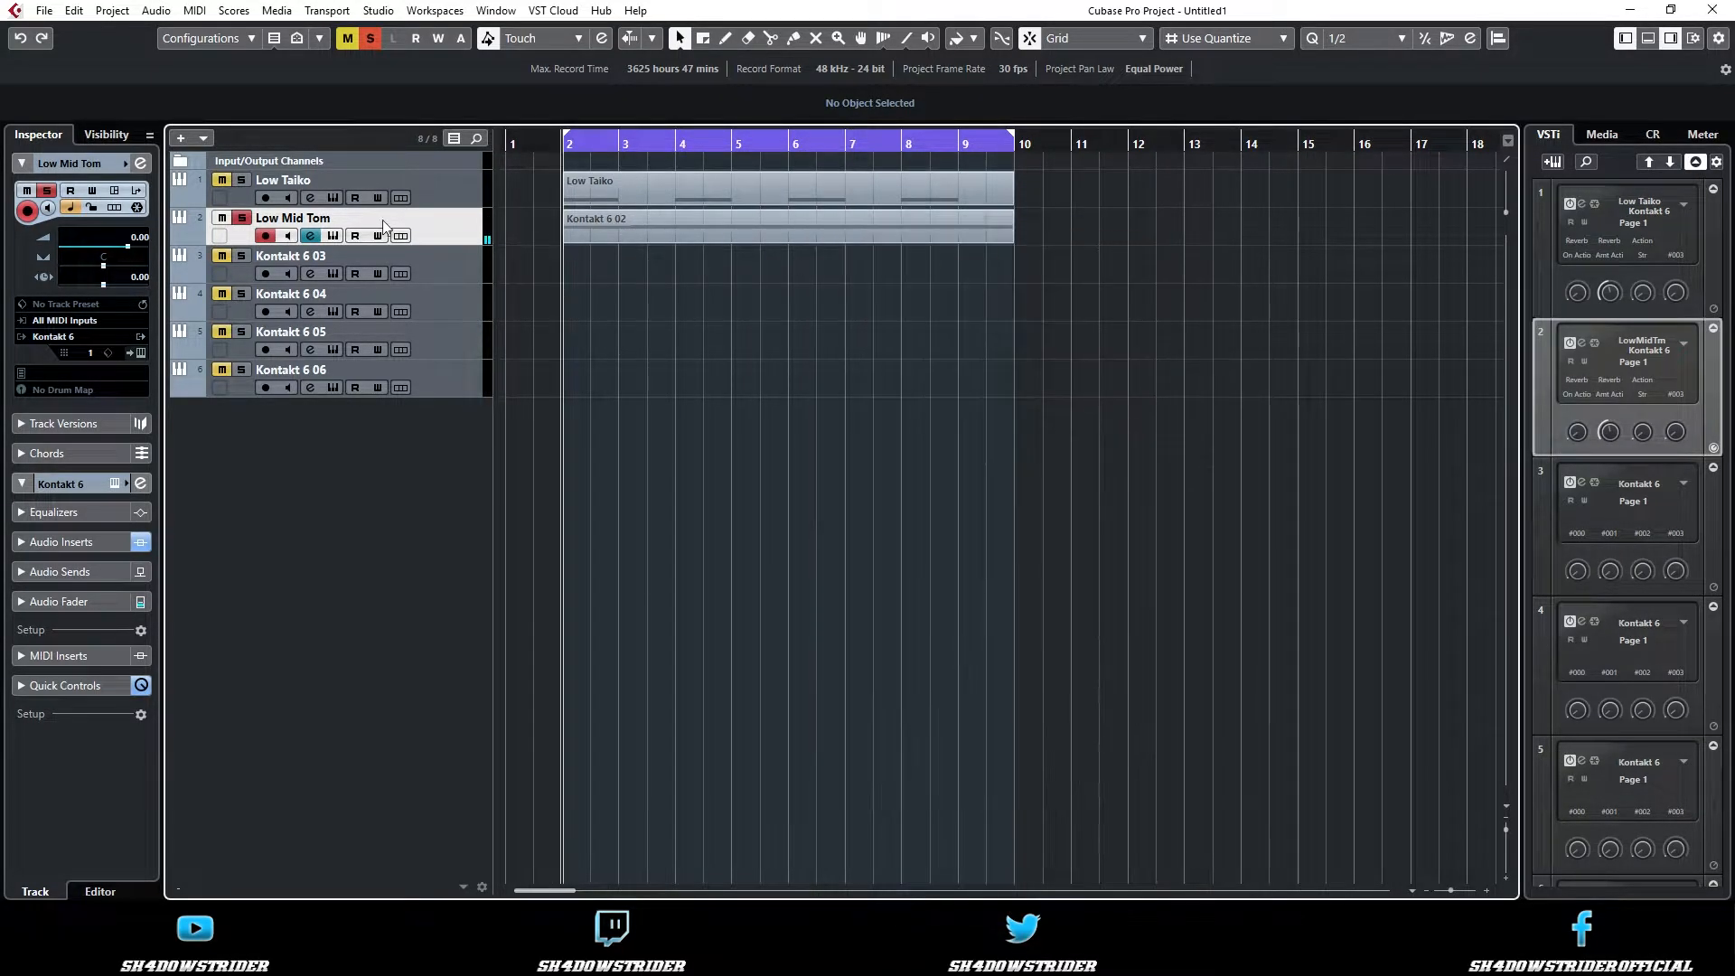
click(370, 40)
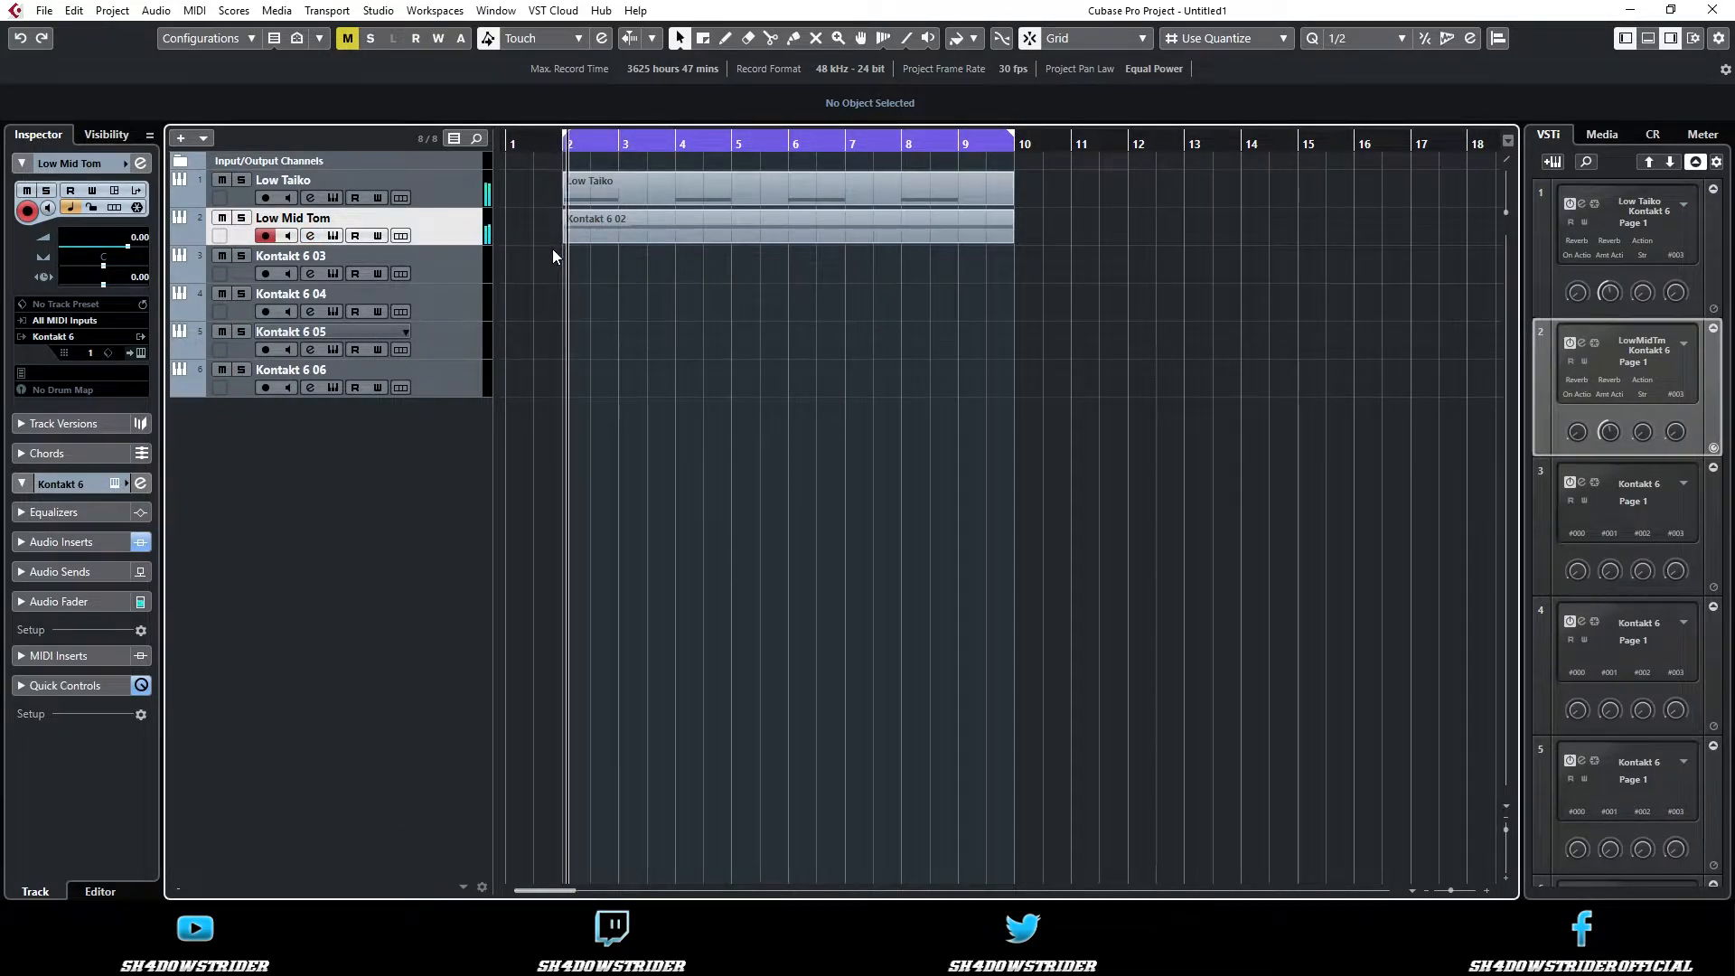
- Rename the Kontakt 6 03 track as Mid and load the Damage kit PERC Dumpster in its instrument
double_click(290, 256)
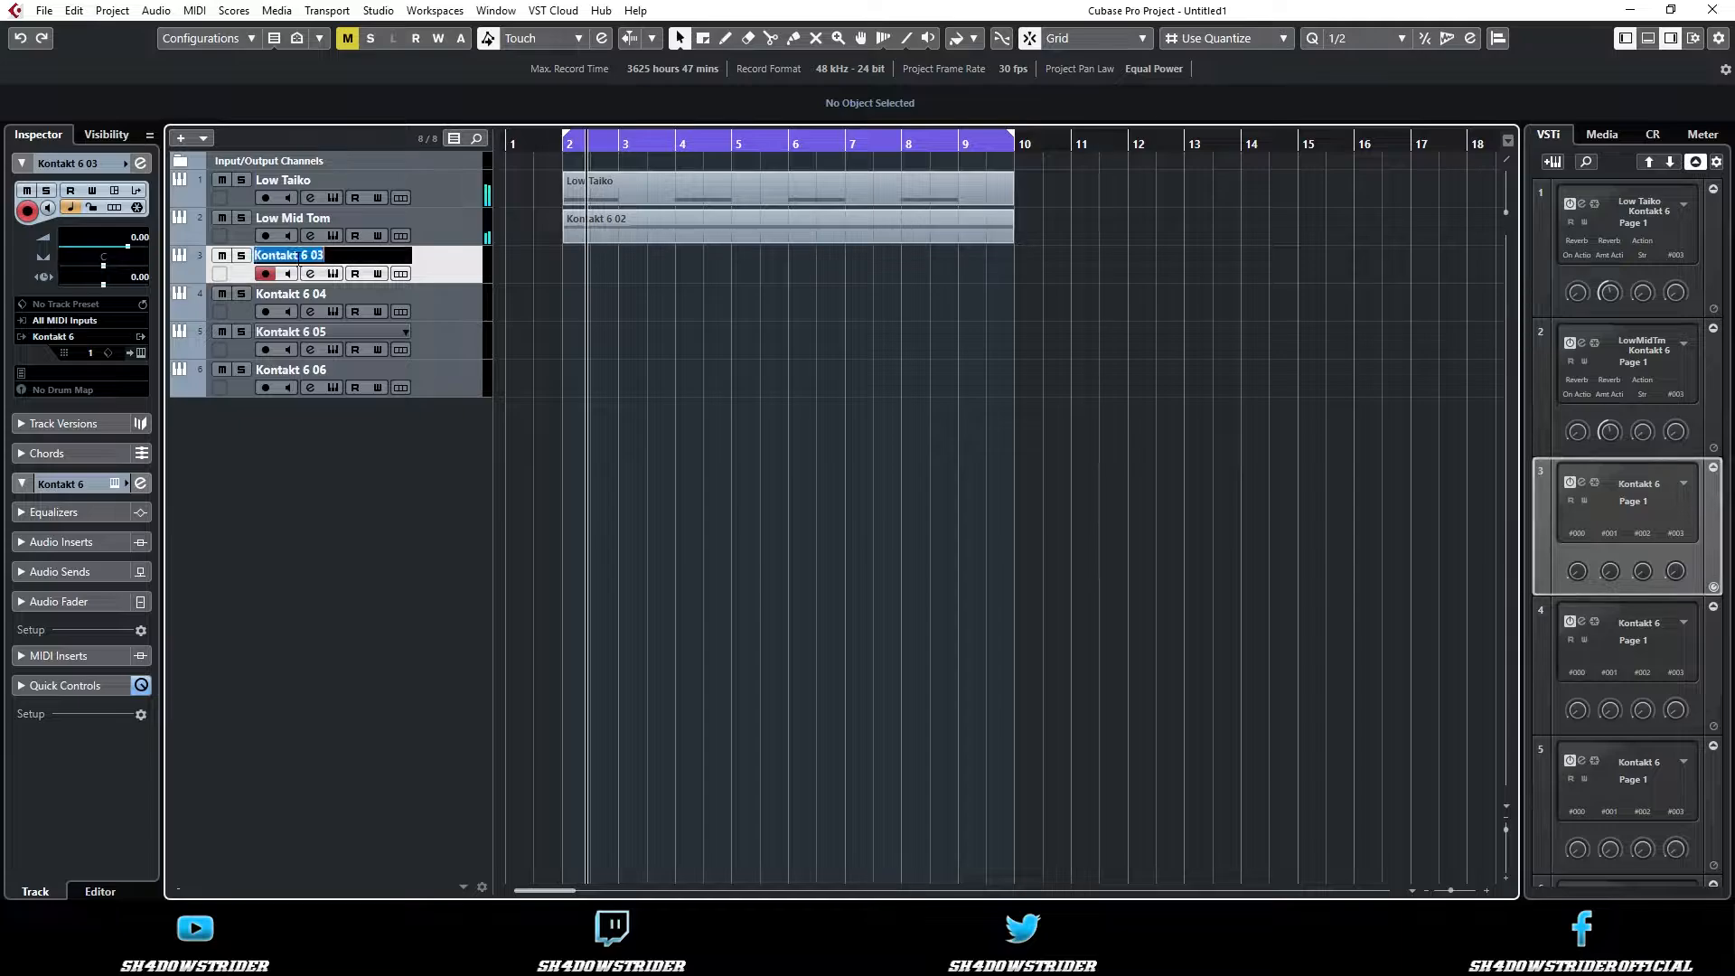
click(309, 273)
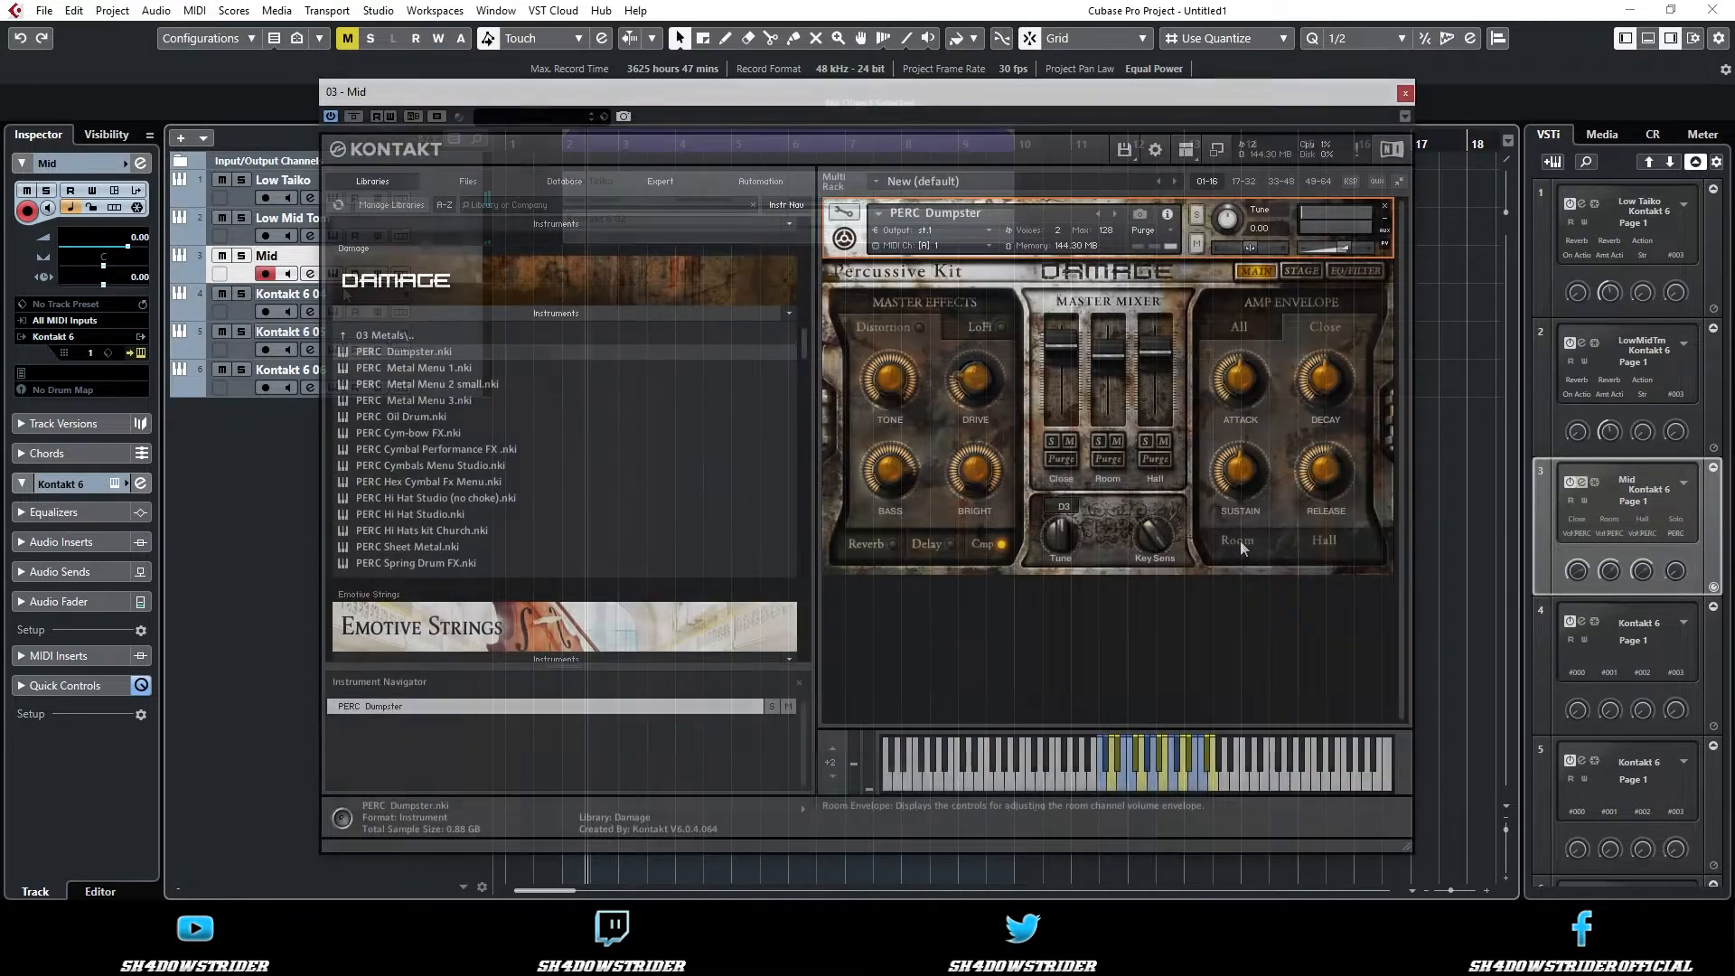
- Set the Slam 1 drum's stage position farther back, and check the PERC Dumpster kit's EQ, filter and main settings
click(1305, 269)
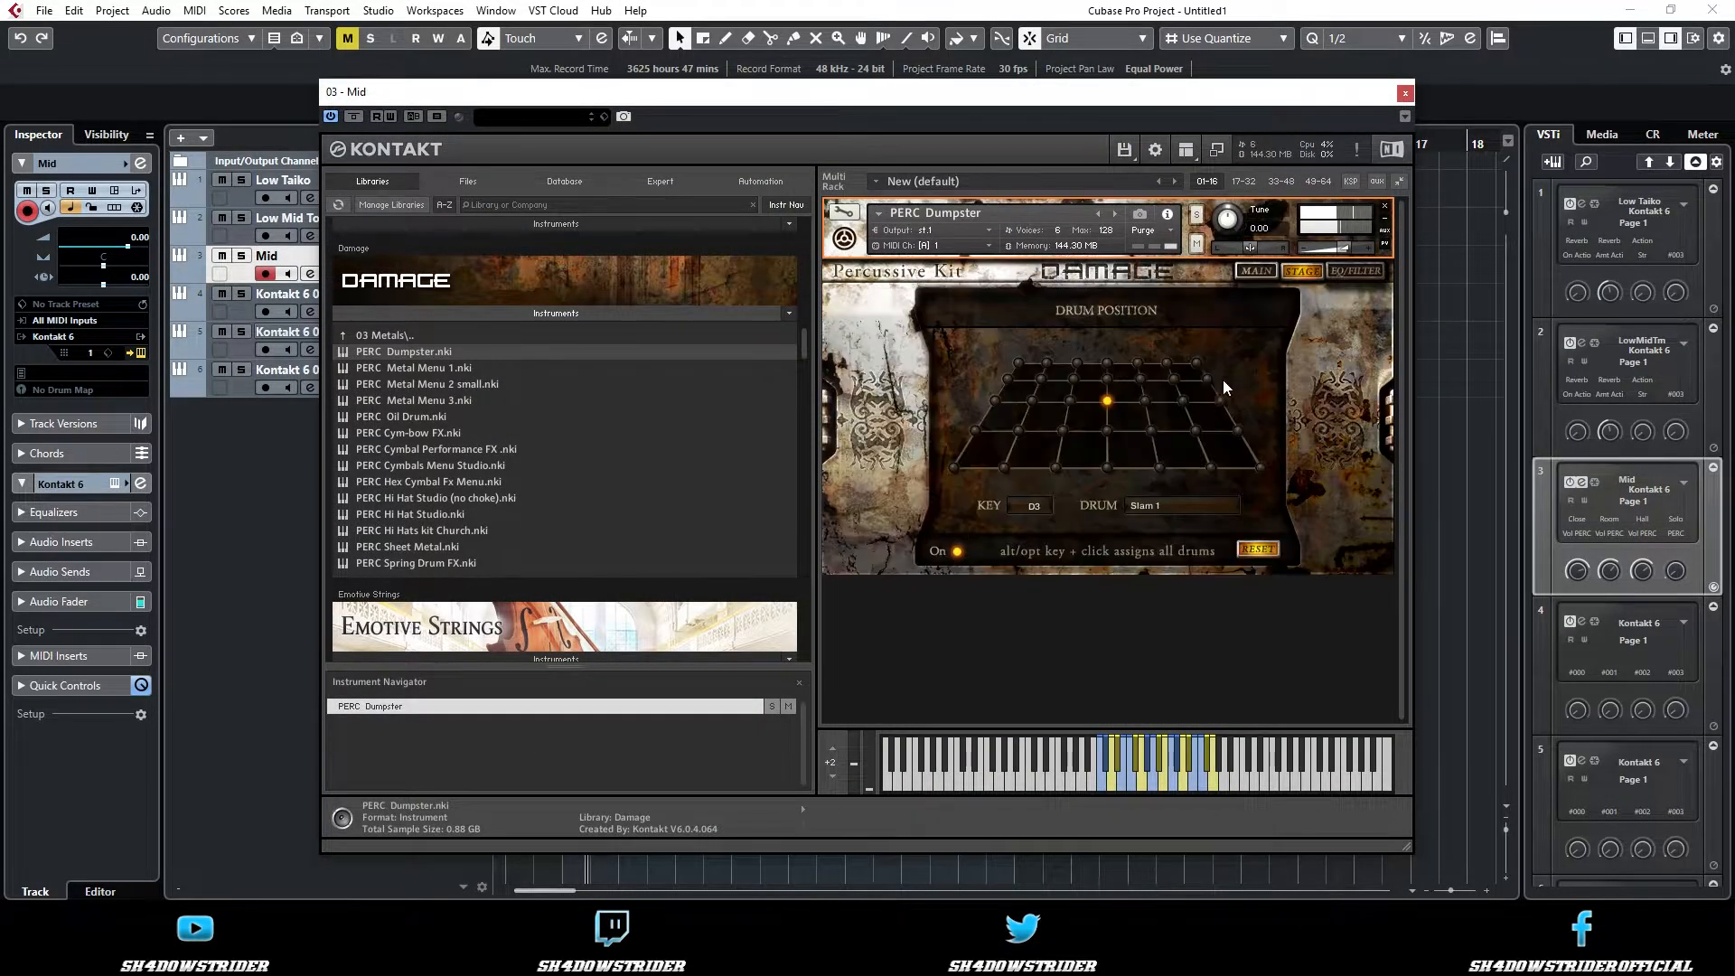
click(1108, 363)
click(1355, 272)
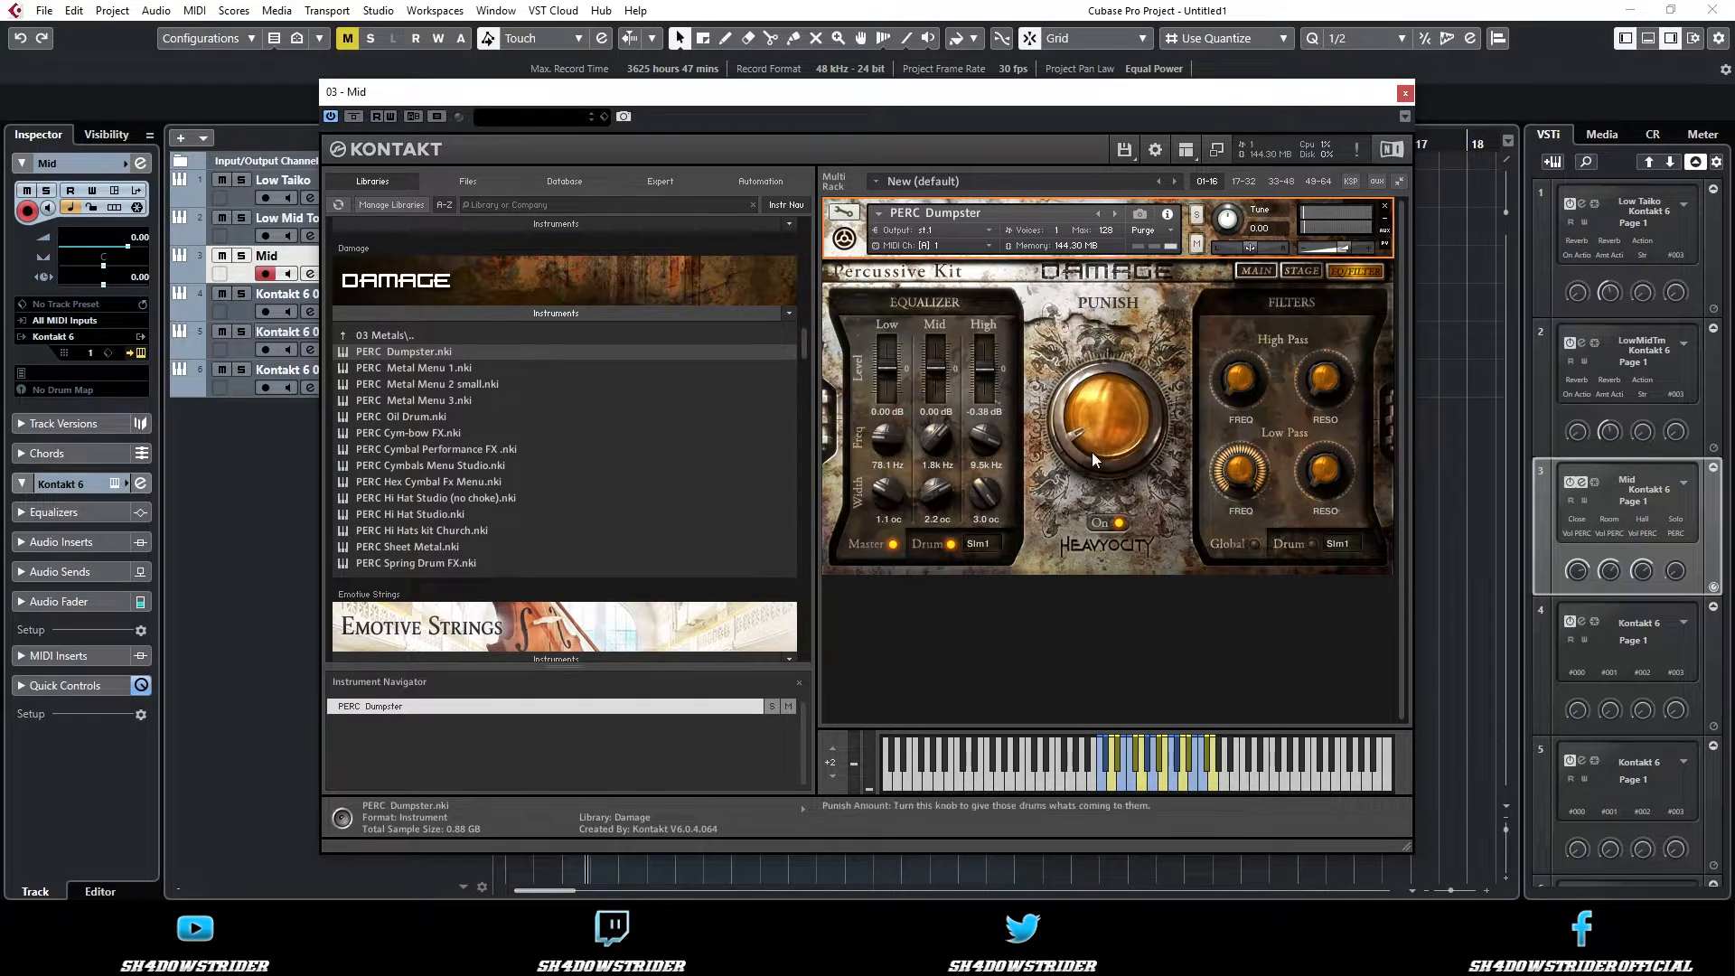
click(1253, 273)
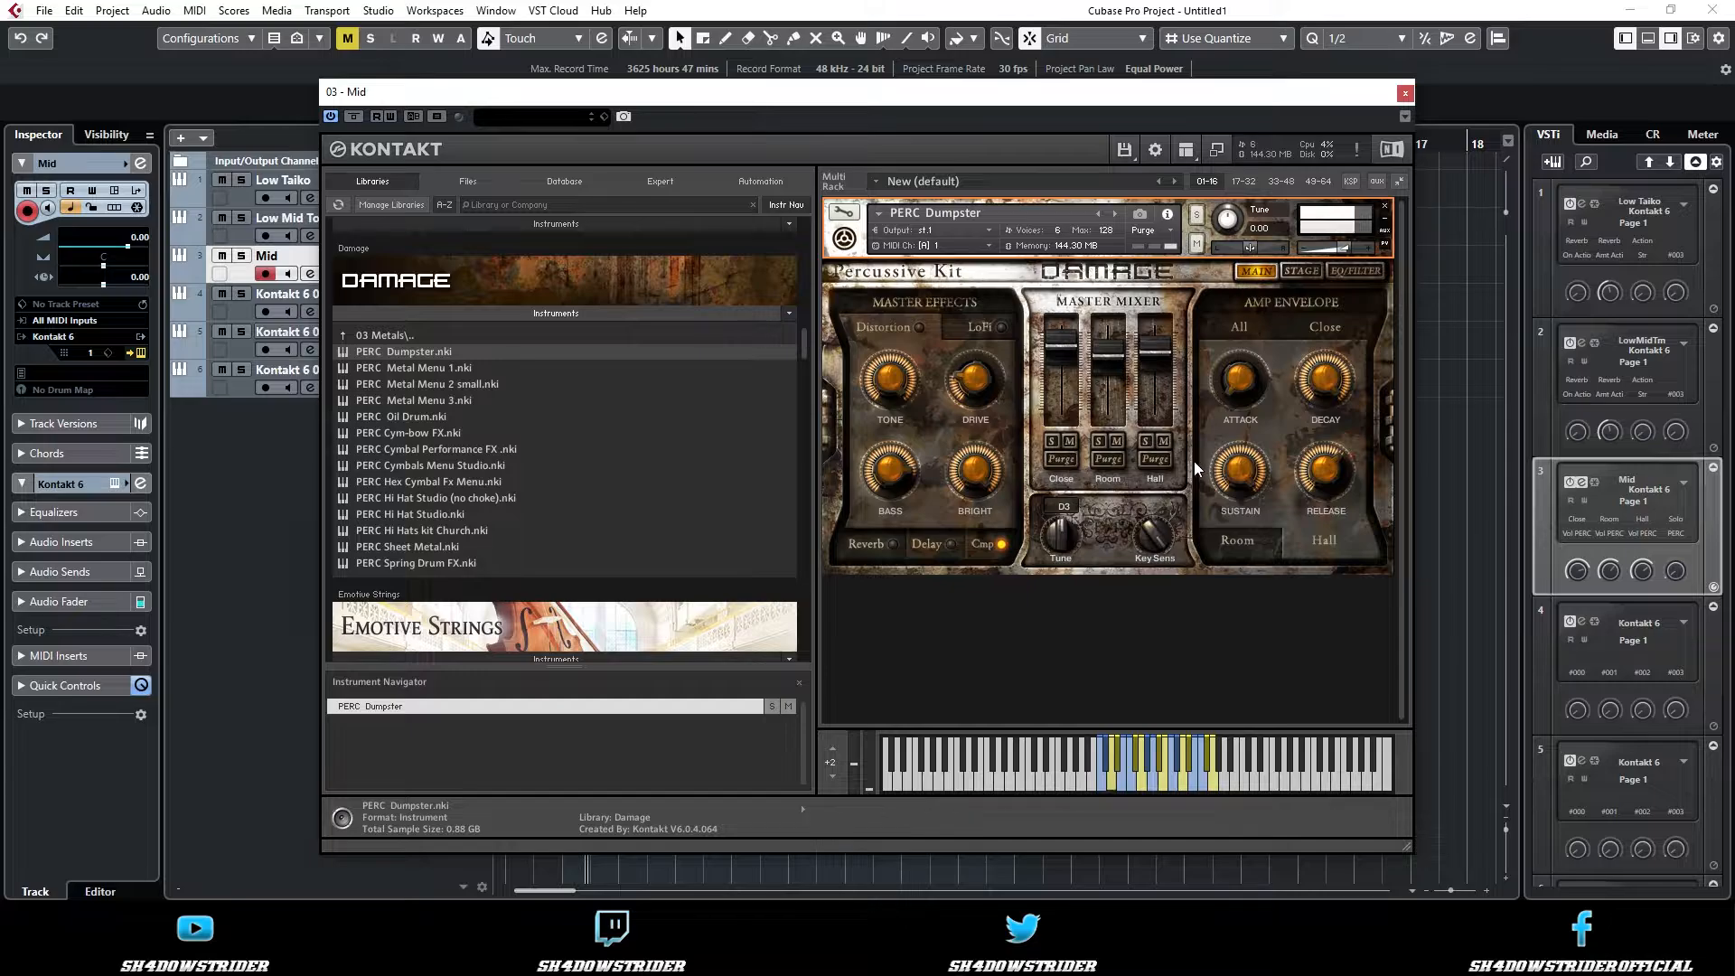
- Enable Distortion on the PERC Dumpster kit and adjust the knobs in its master effects section
click(922, 326)
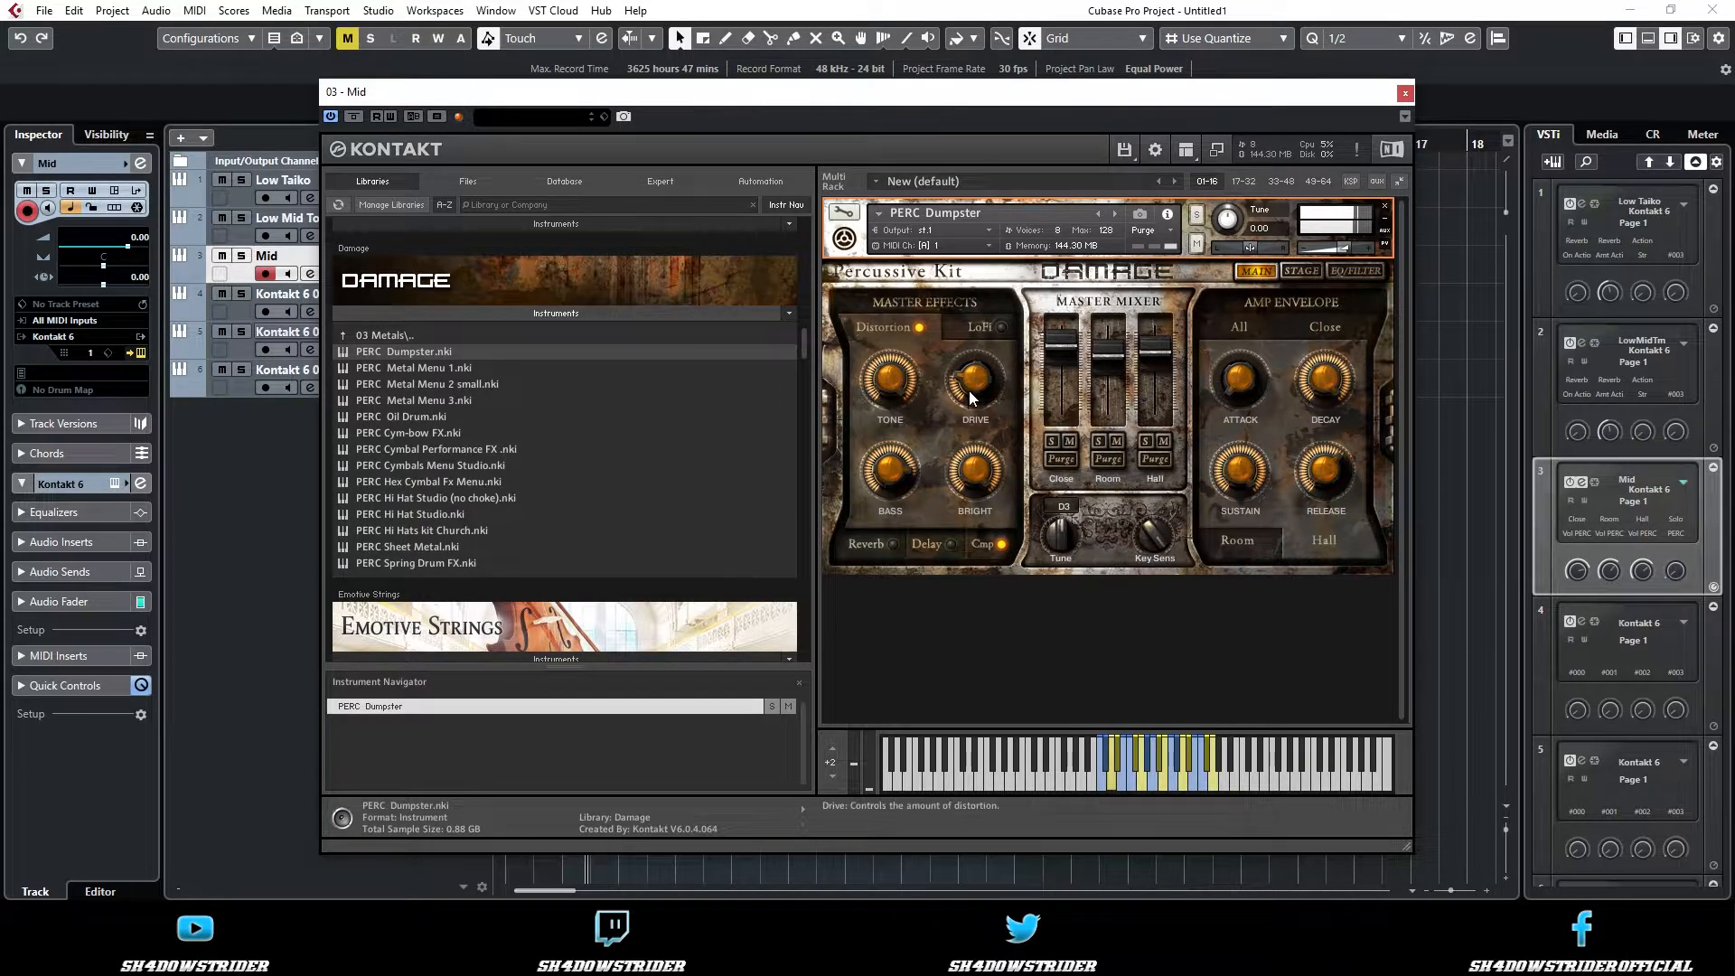
drag(990, 336, 1002, 305)
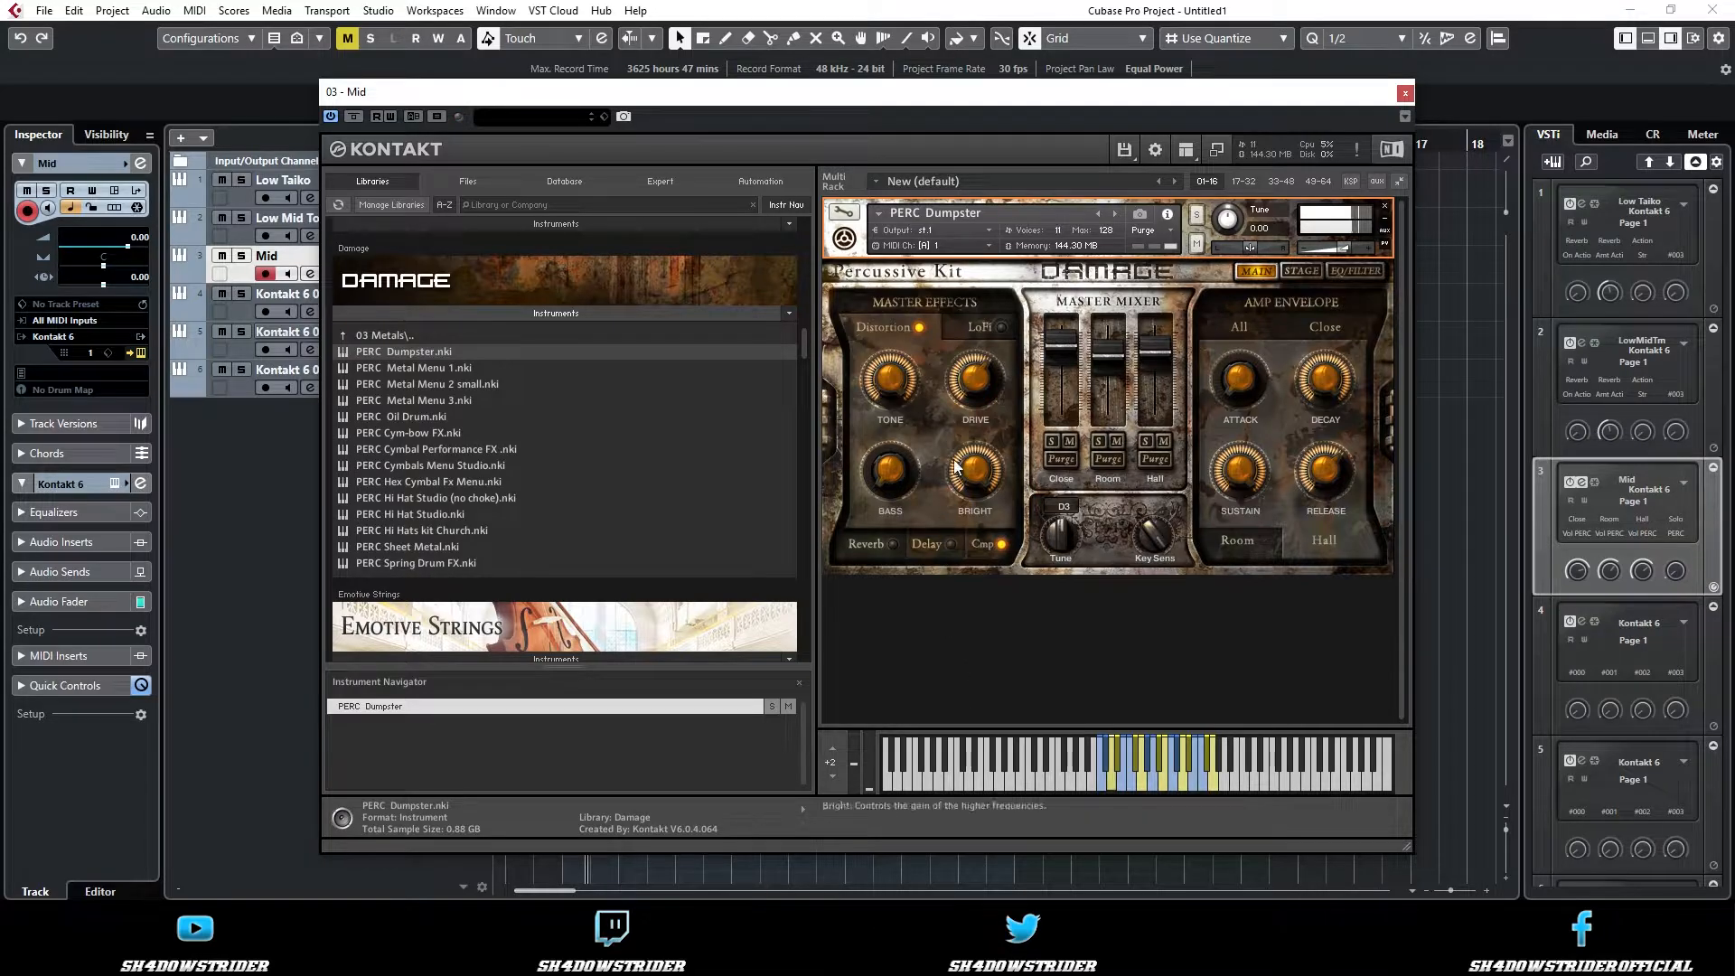
drag(880, 438, 899, 557)
- Rebalance the kit's master mixer by raising the Room level and setting Close to -1.9 dB and Hall to -4.9 dB
click(1237, 541)
drag(1061, 359, 1061, 369)
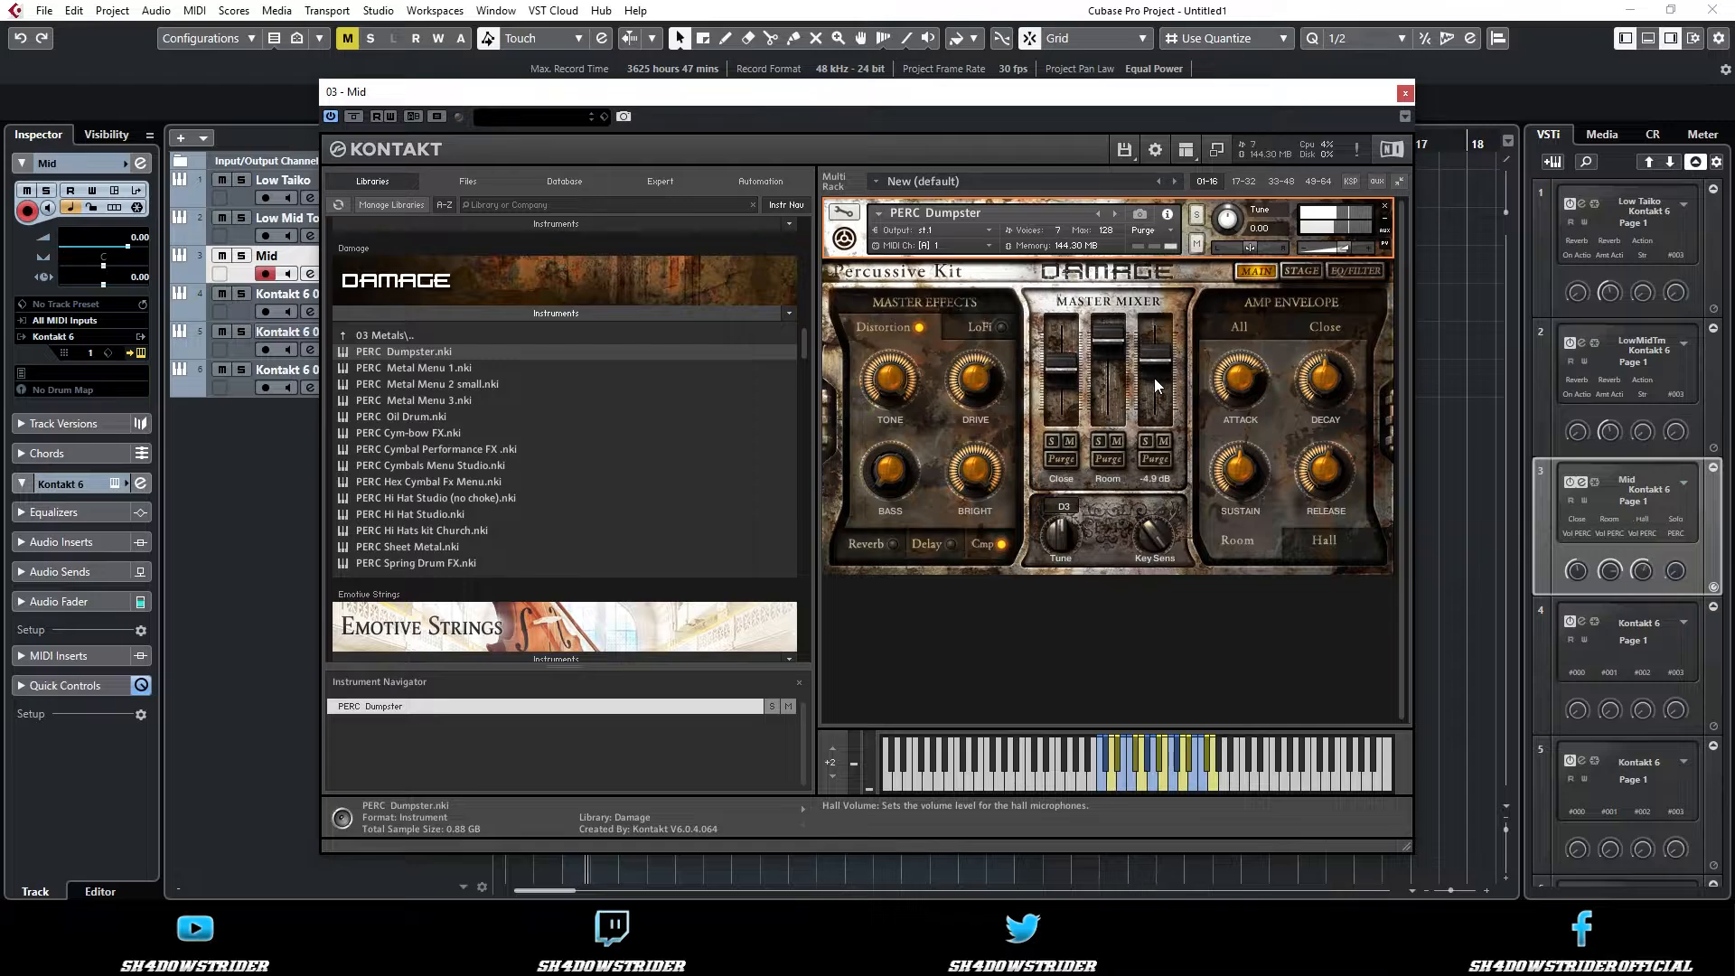
drag(1063, 363, 1070, 344)
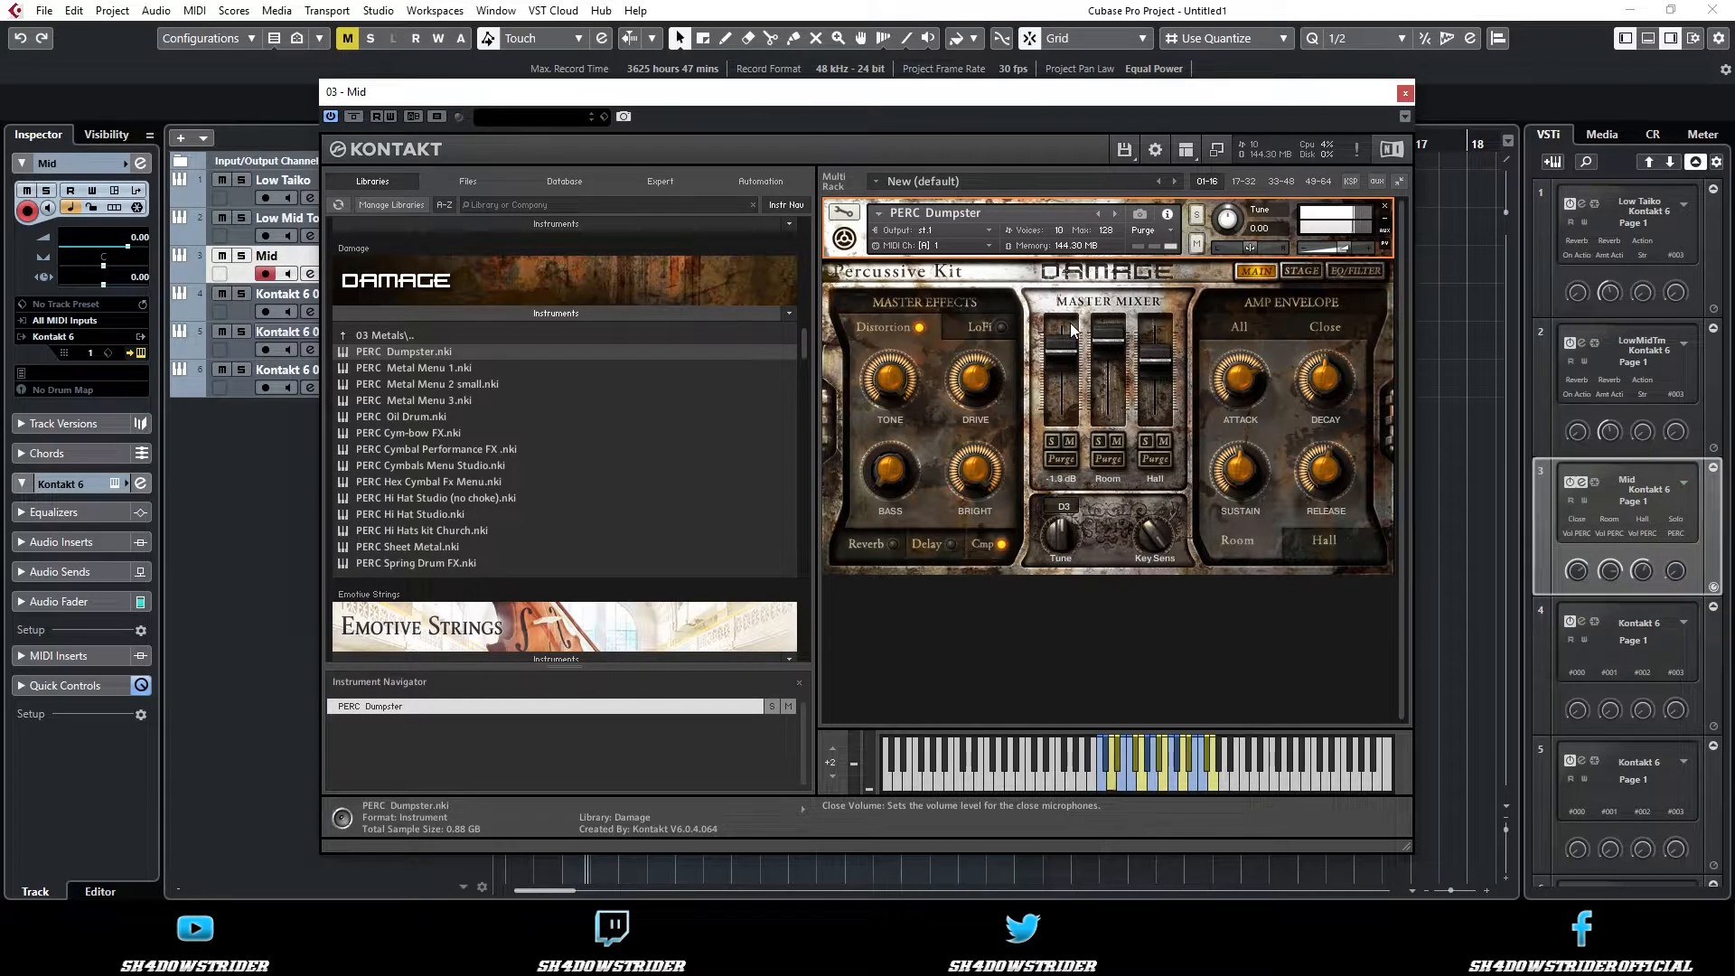
- Check the kit's stage page and its delay, compressor and lo-fi effect settings
click(1294, 272)
click(1258, 272)
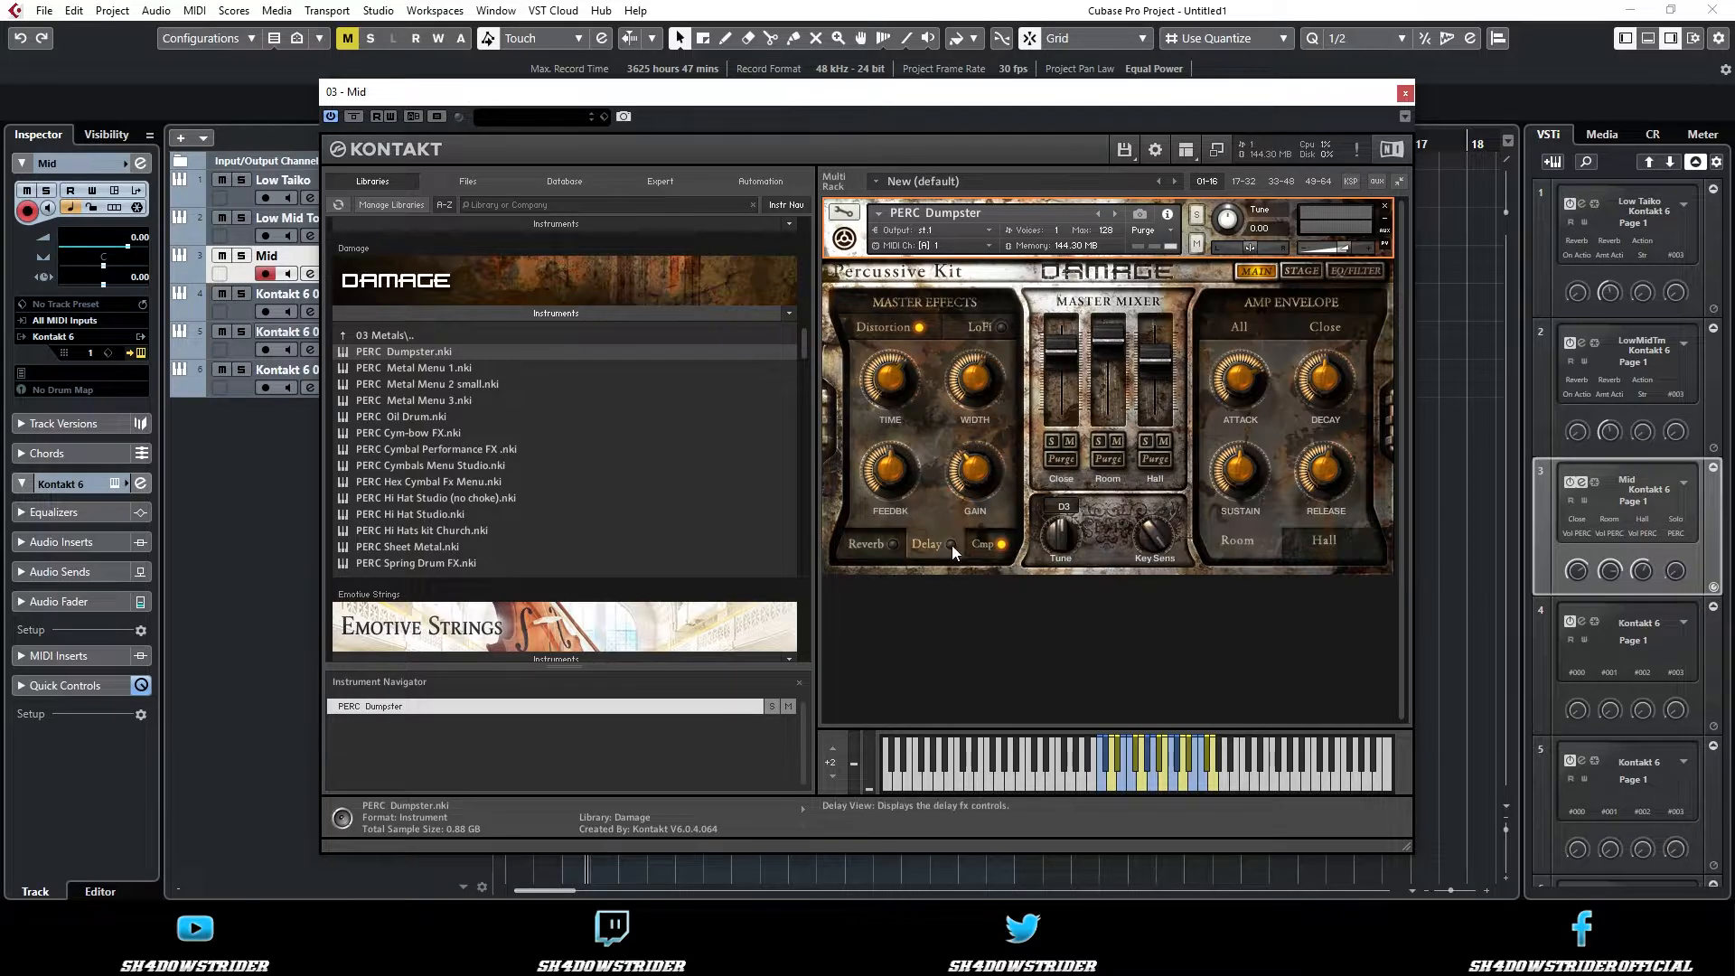
click(980, 544)
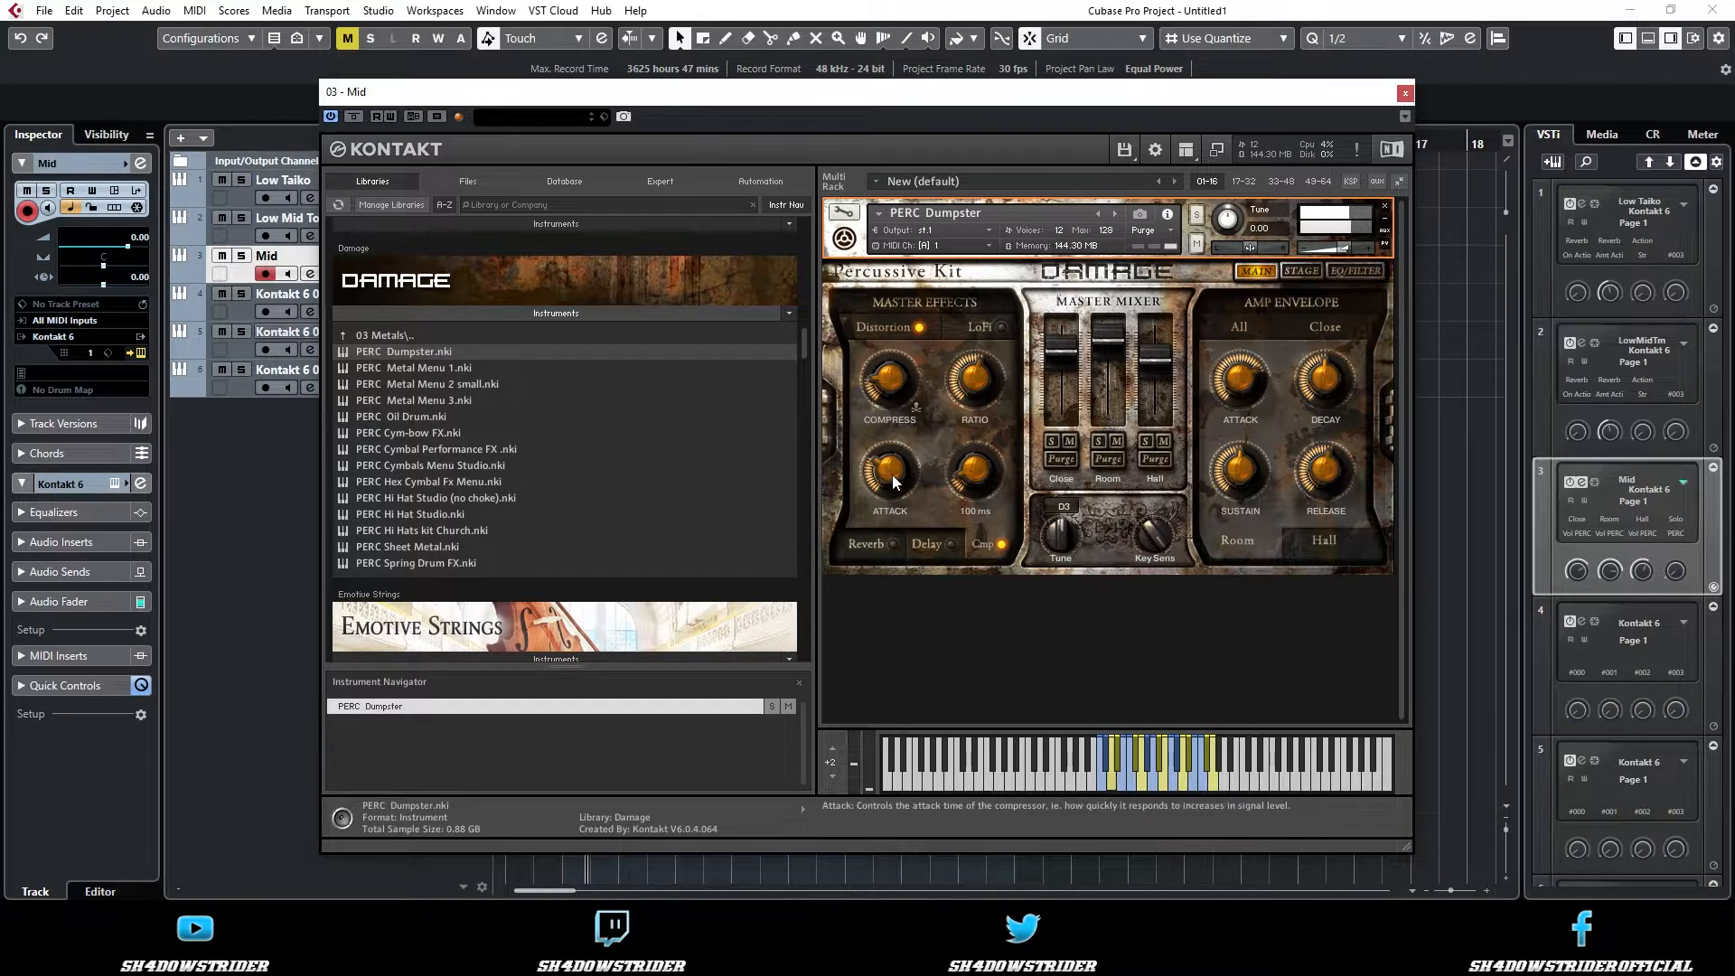
click(971, 330)
- Close the Kontakt window and record the Mid part from bar 2 to bar 10
click(1405, 93)
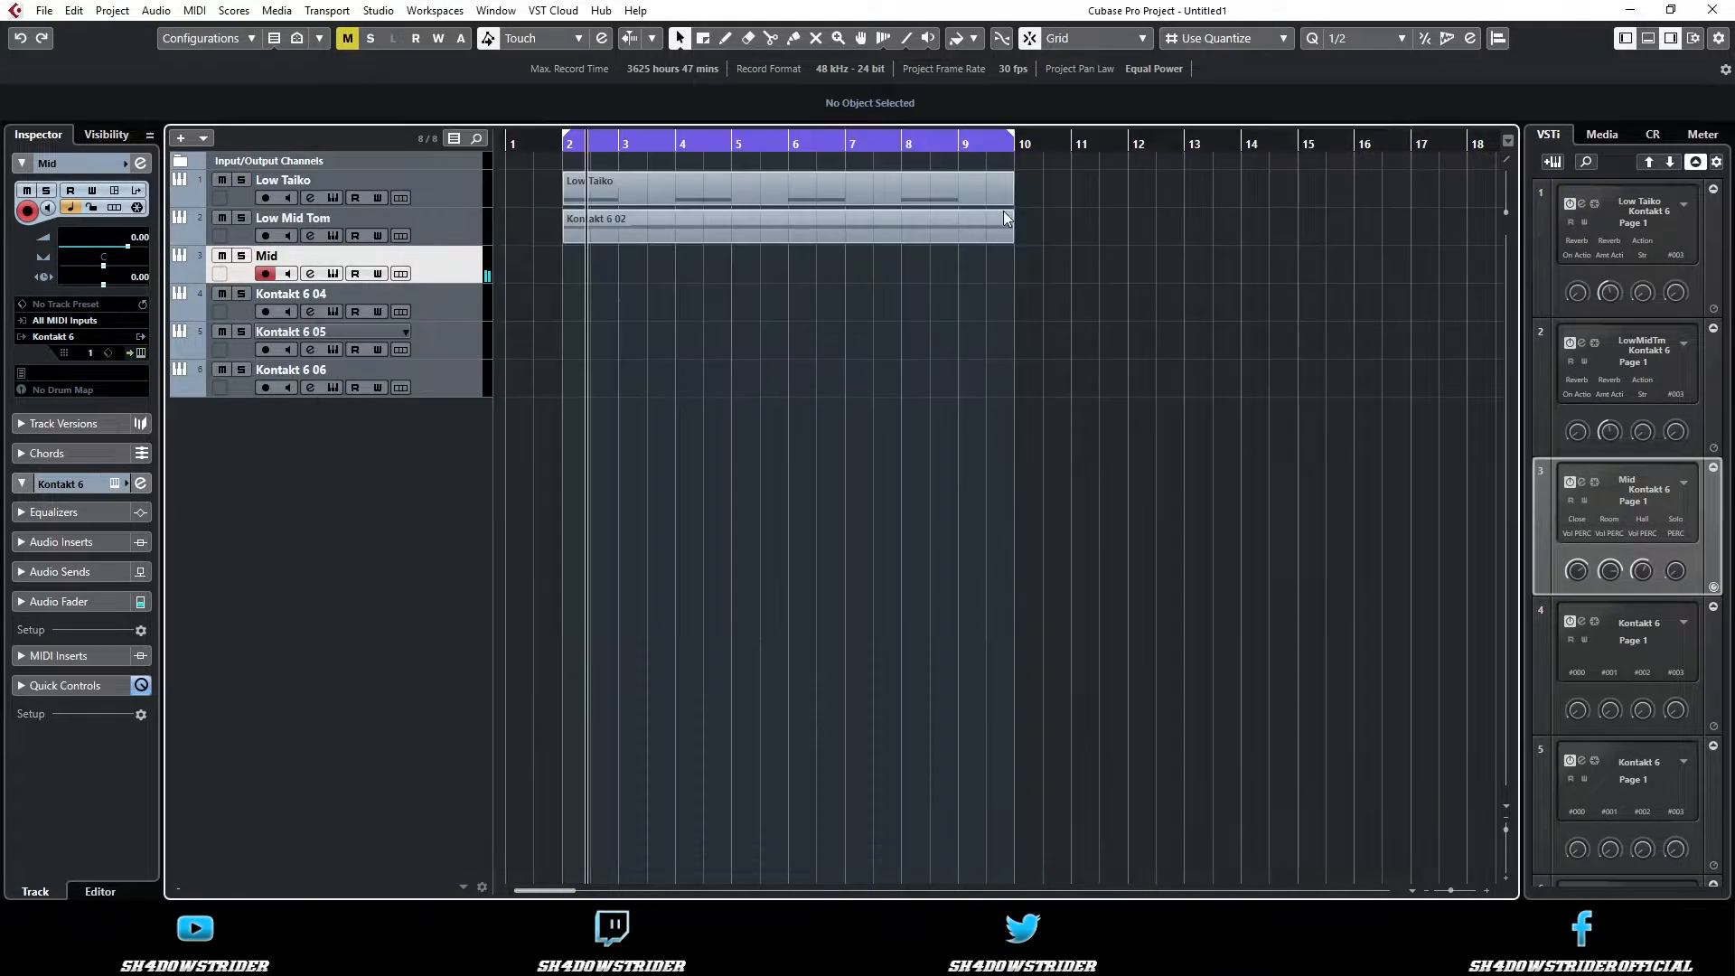
click(565, 145)
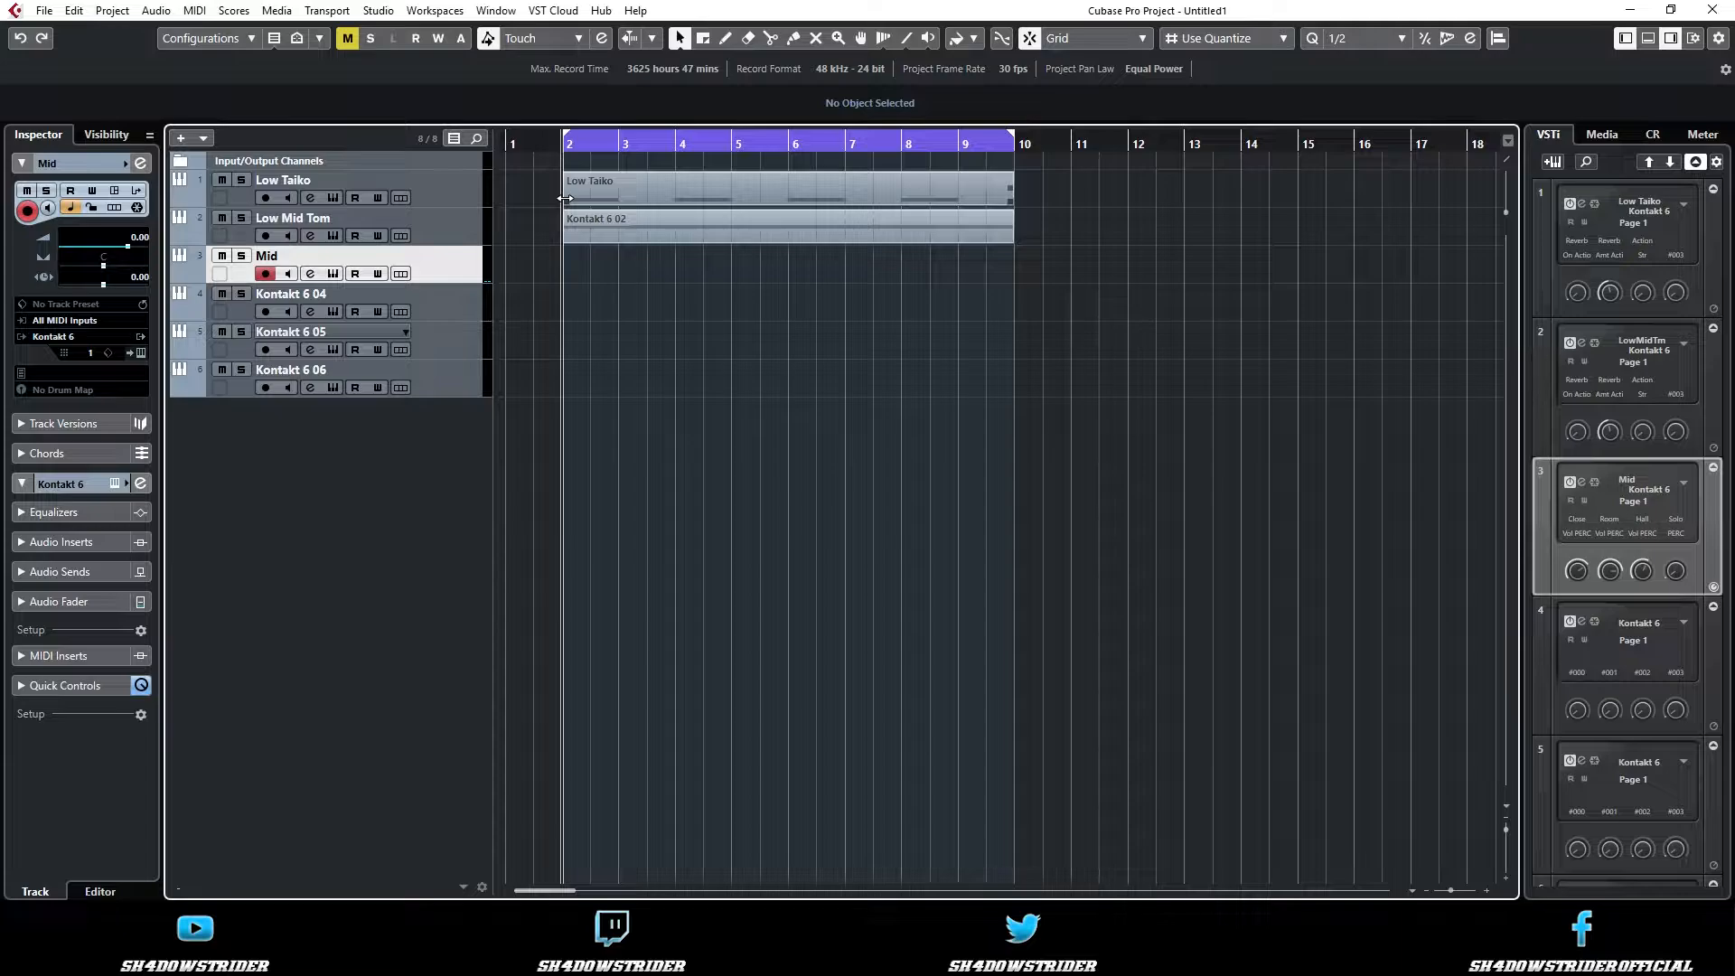
key(KP_Multiply)
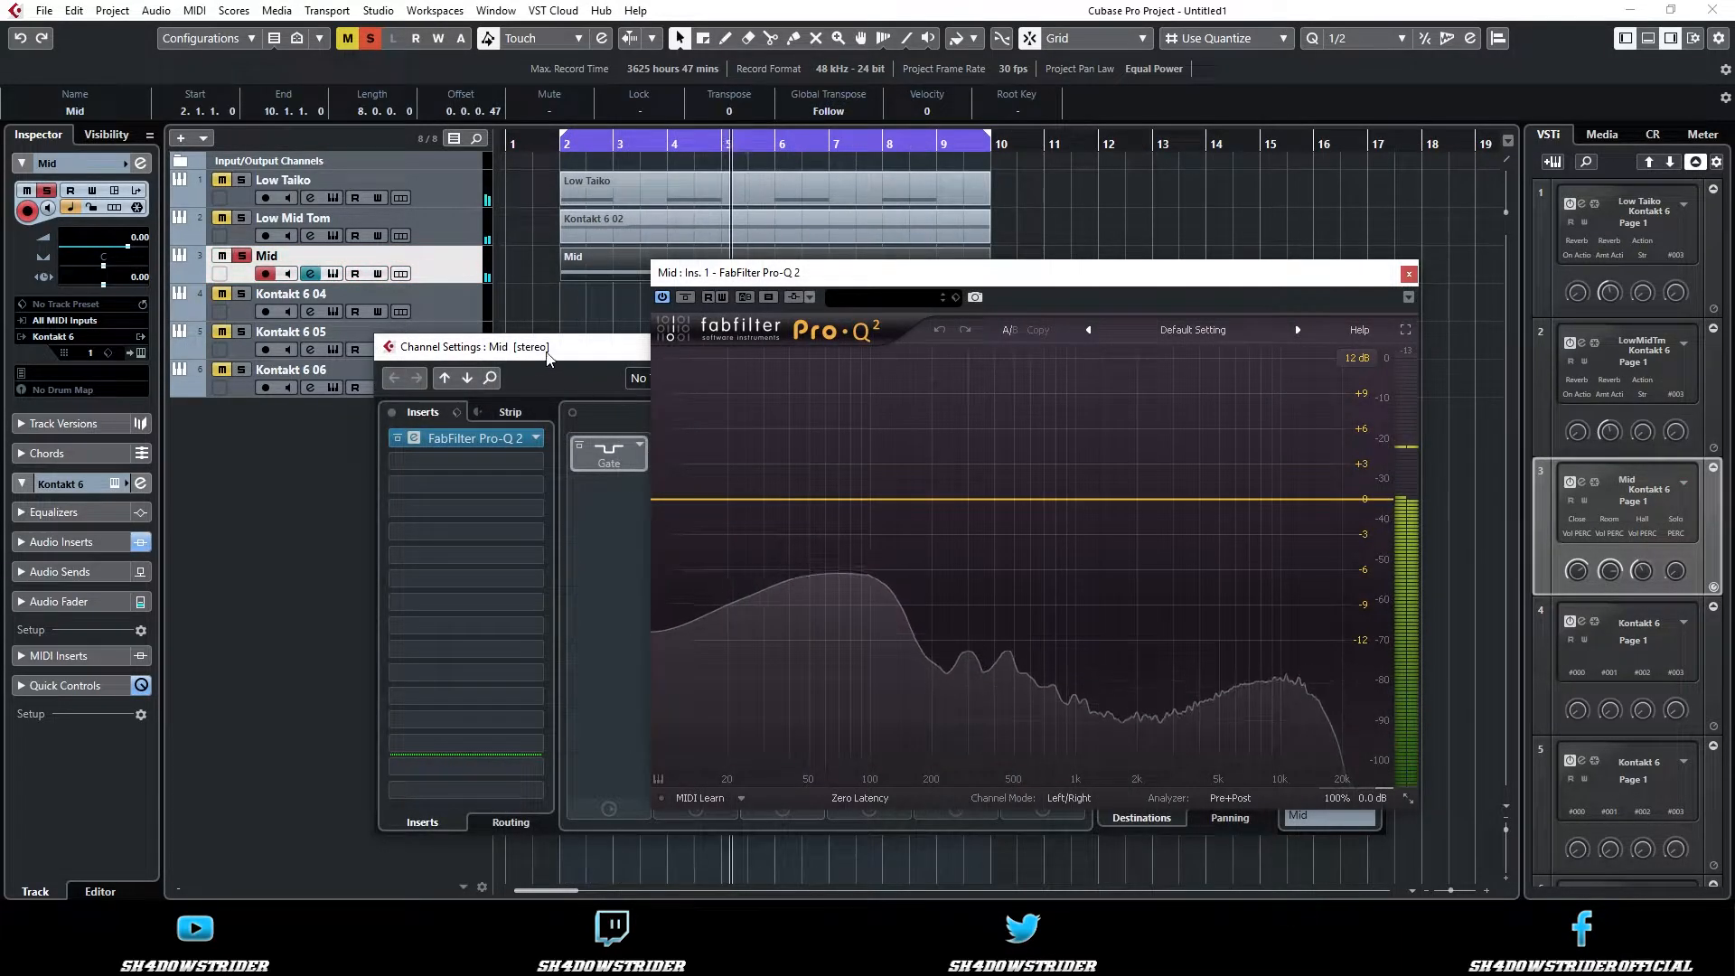
- Add a low cut just below 100 Hz in the Mid track's Pro-Q 2, plus a -5 dB bell at about 95 Hz
click(895, 497)
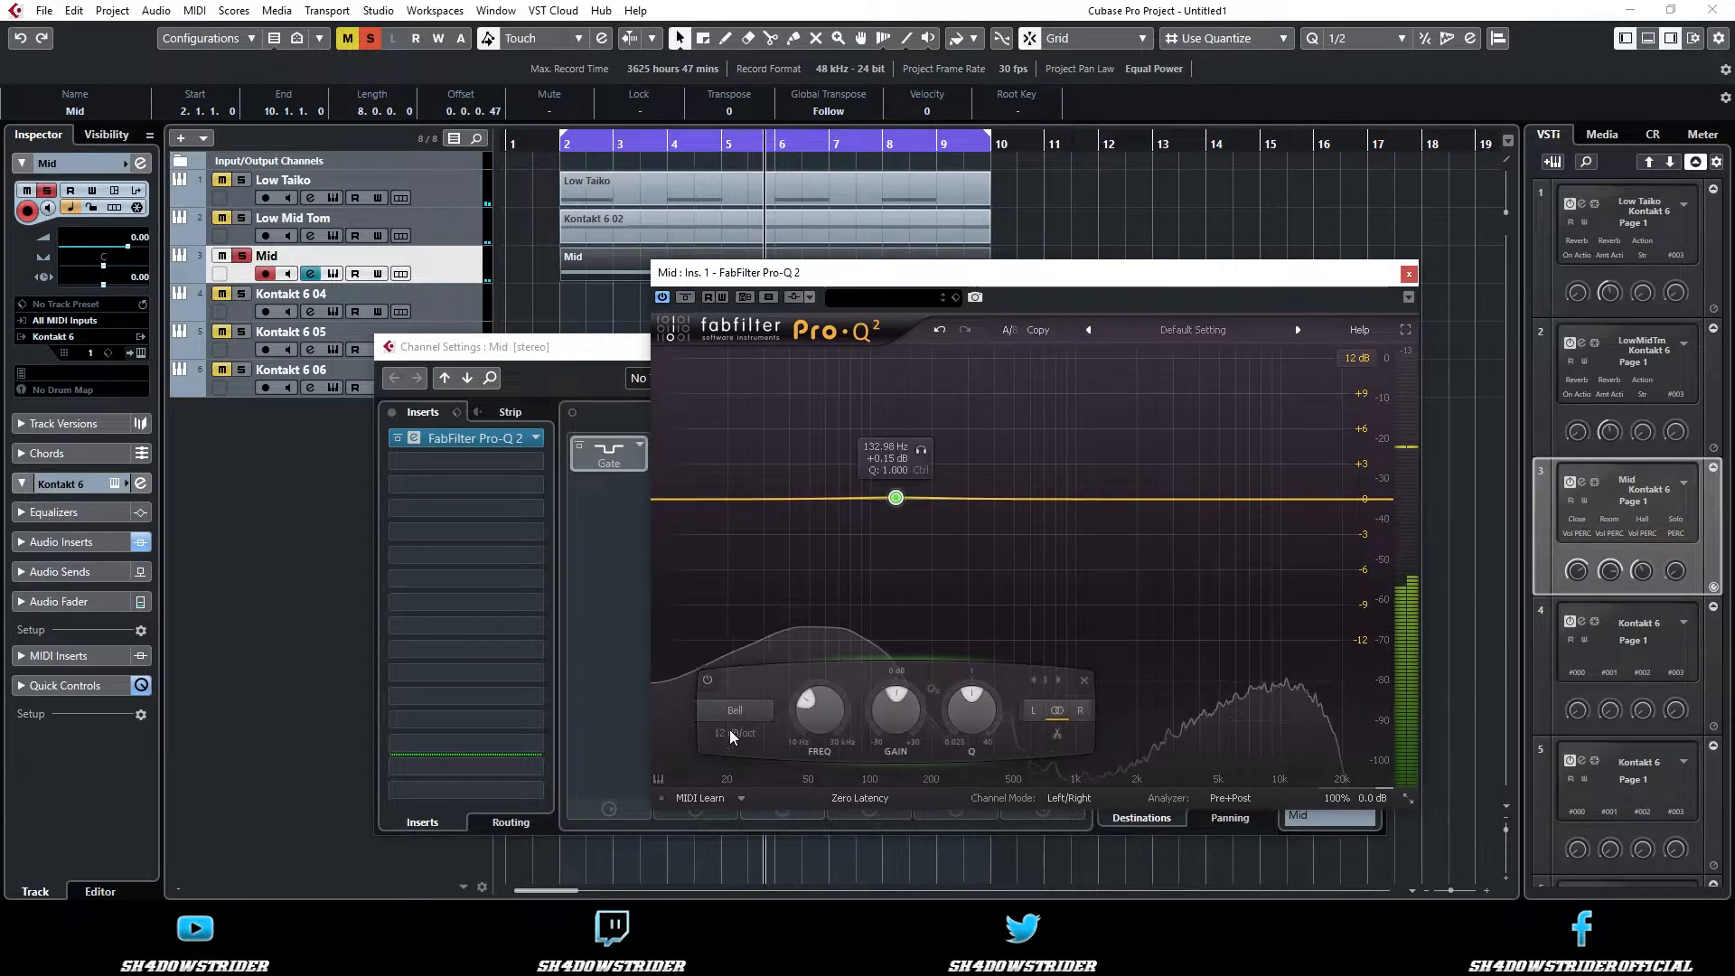
click(737, 712)
click(747, 775)
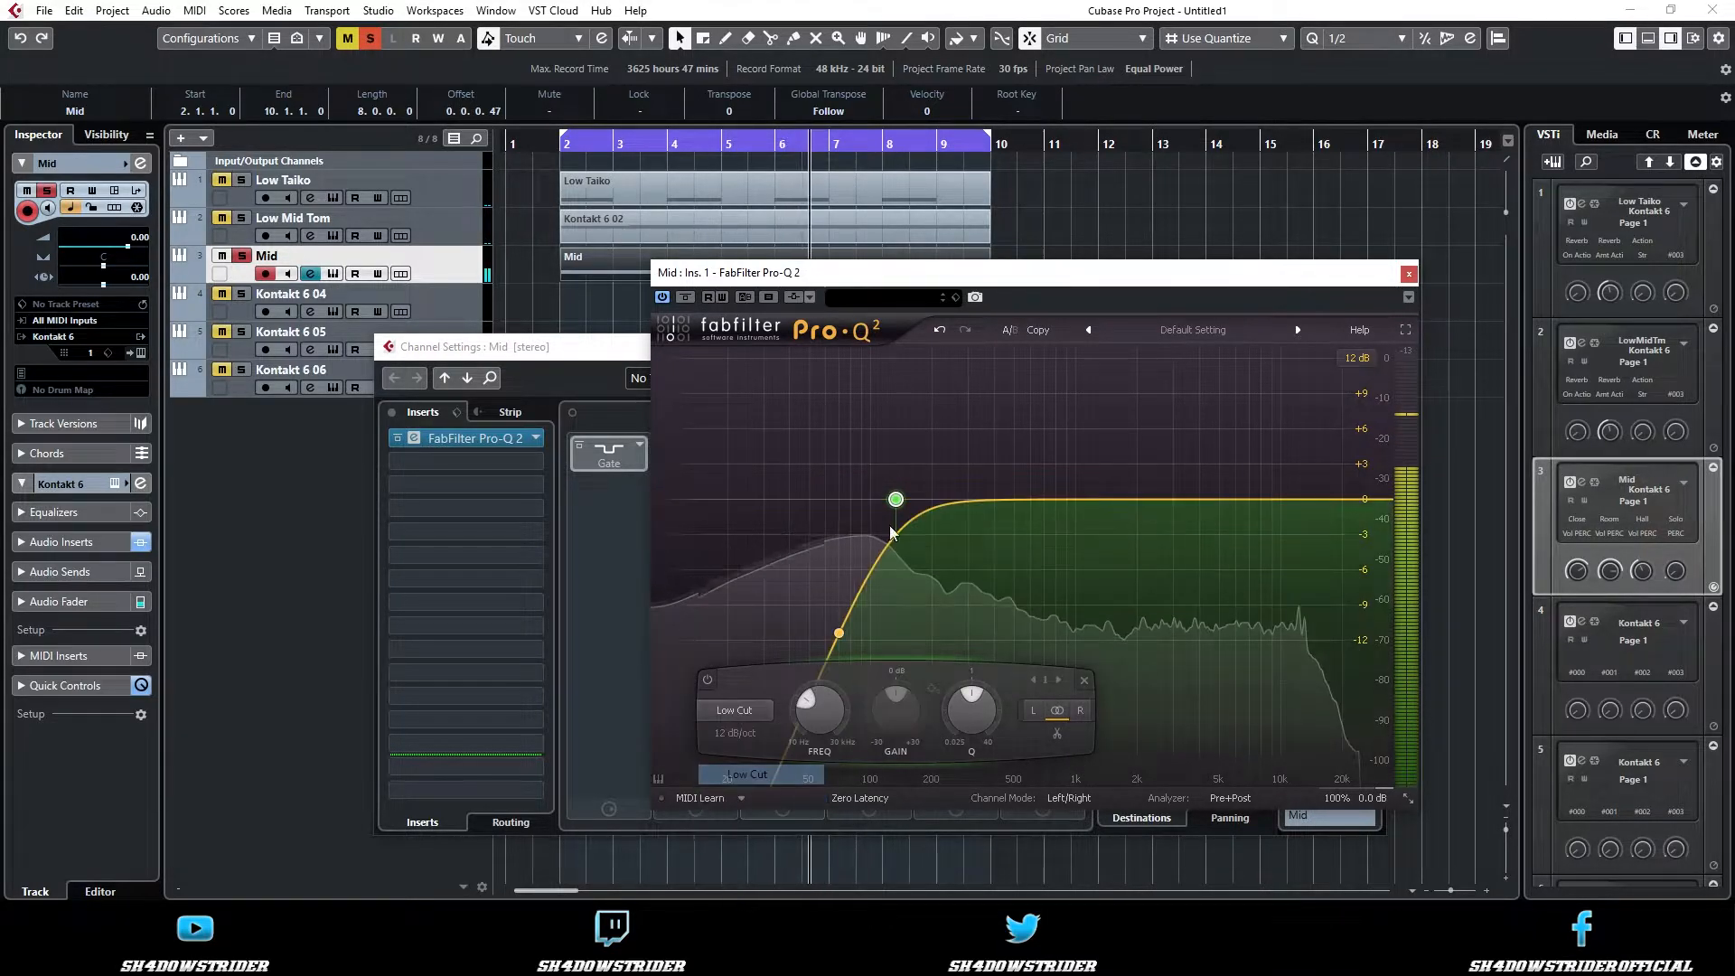
drag(929, 469, 887, 476)
click(892, 506)
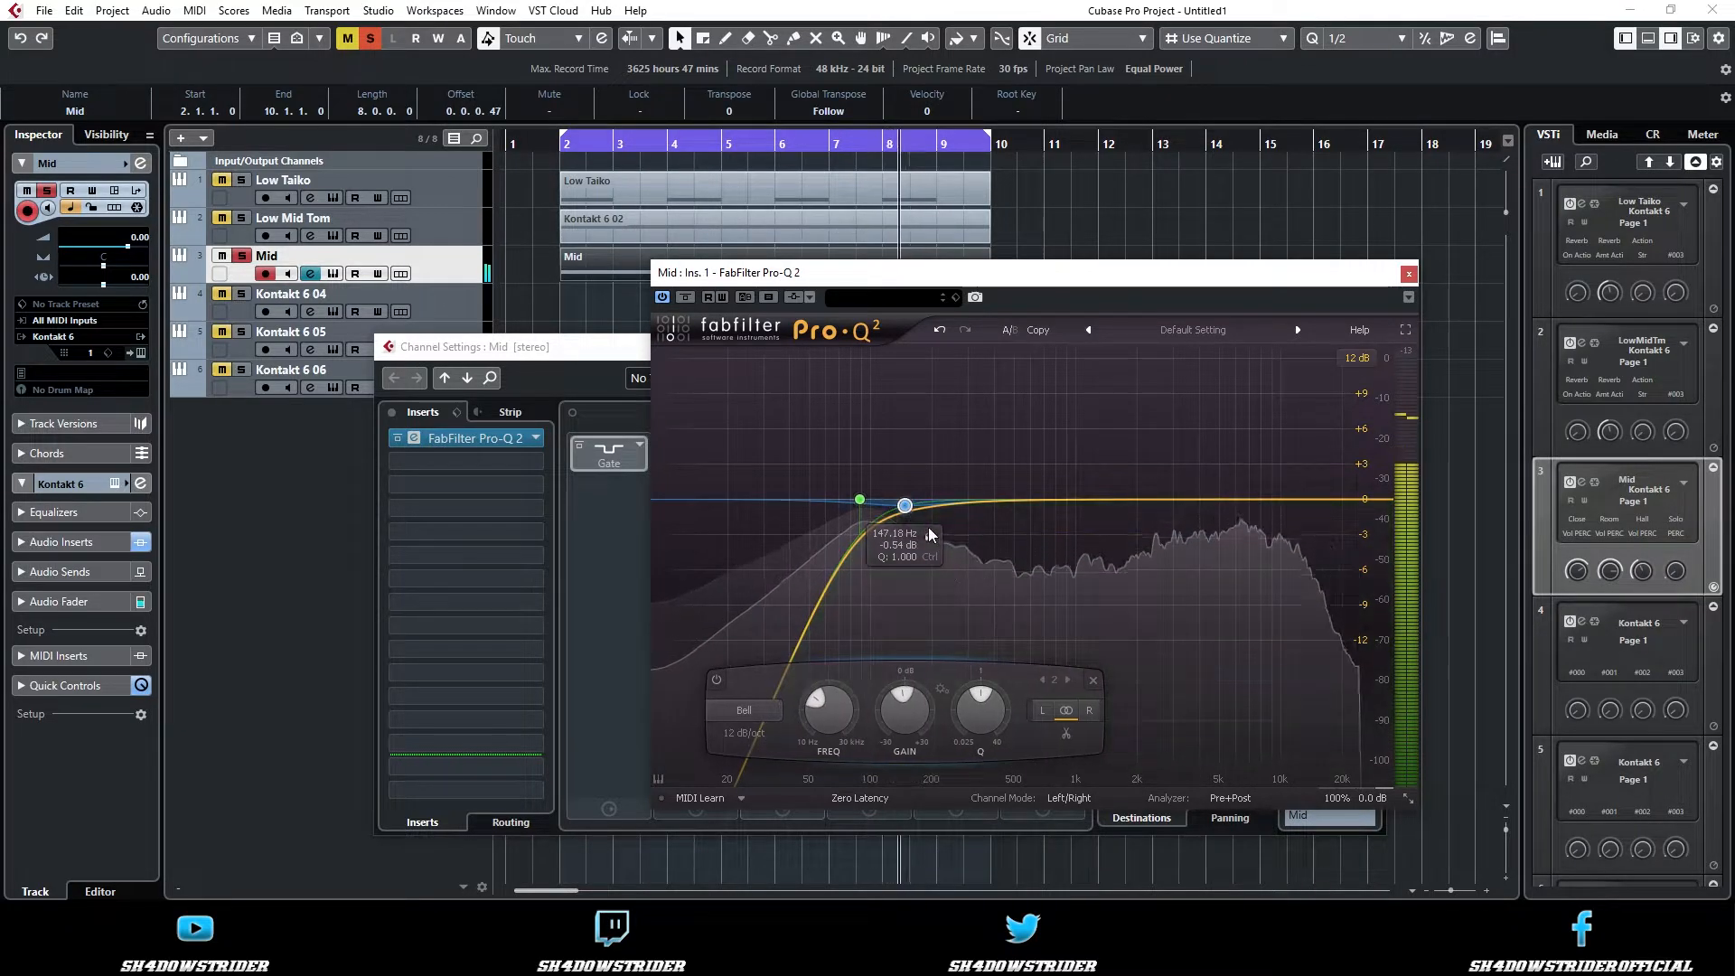
mouse_move(917, 552)
mouse_down()
mouse_move(876, 564)
mouse_move(891, 562)
mouse_up()
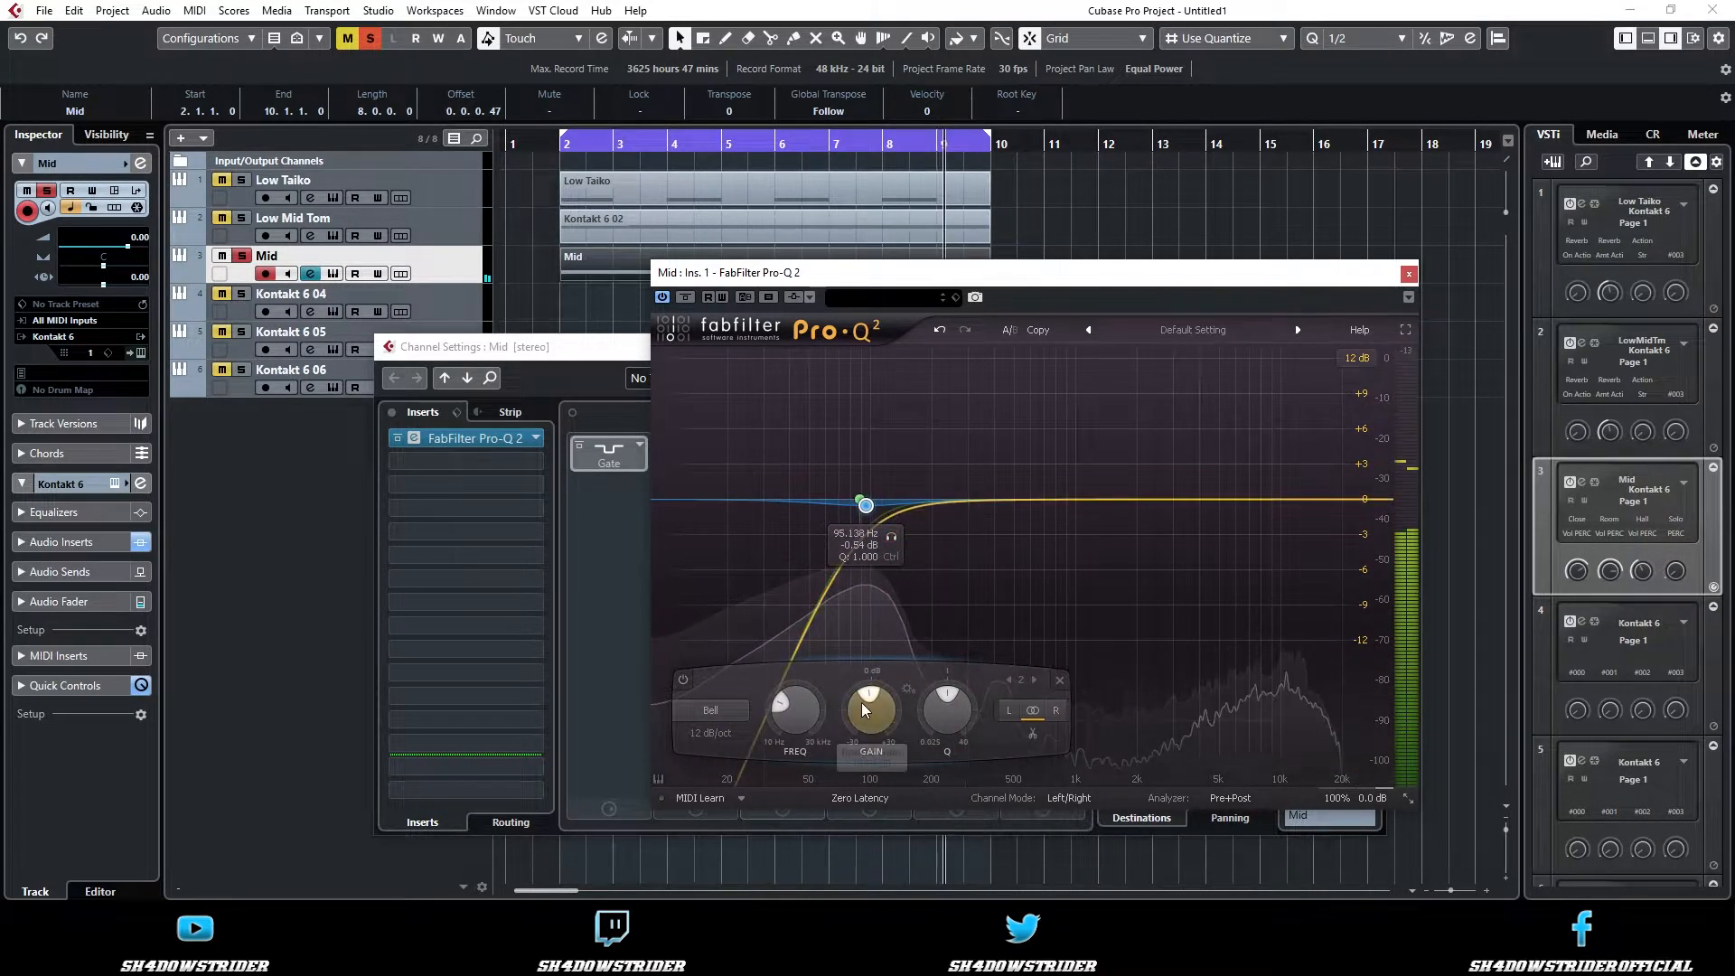
drag(850, 714, 850, 741)
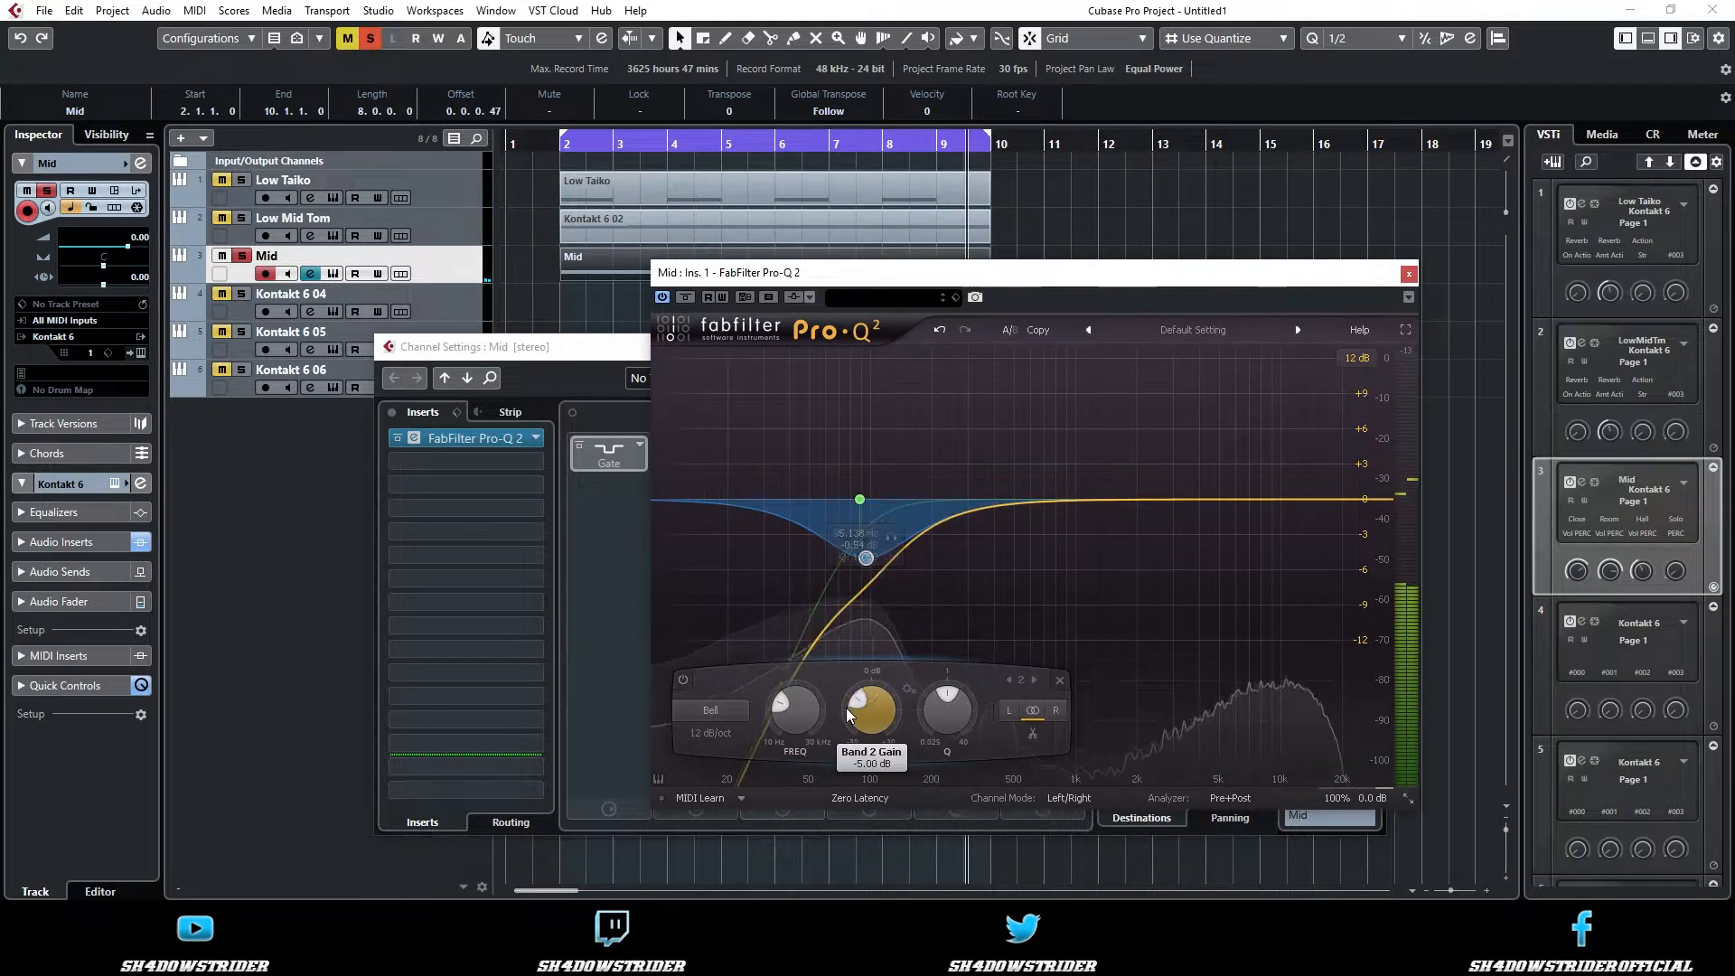
- Add a narrow bell at about 1358 Hz with Q 2.02 and set its gain to +5 dB
click(1044, 495)
drag(1070, 447, 1135, 439)
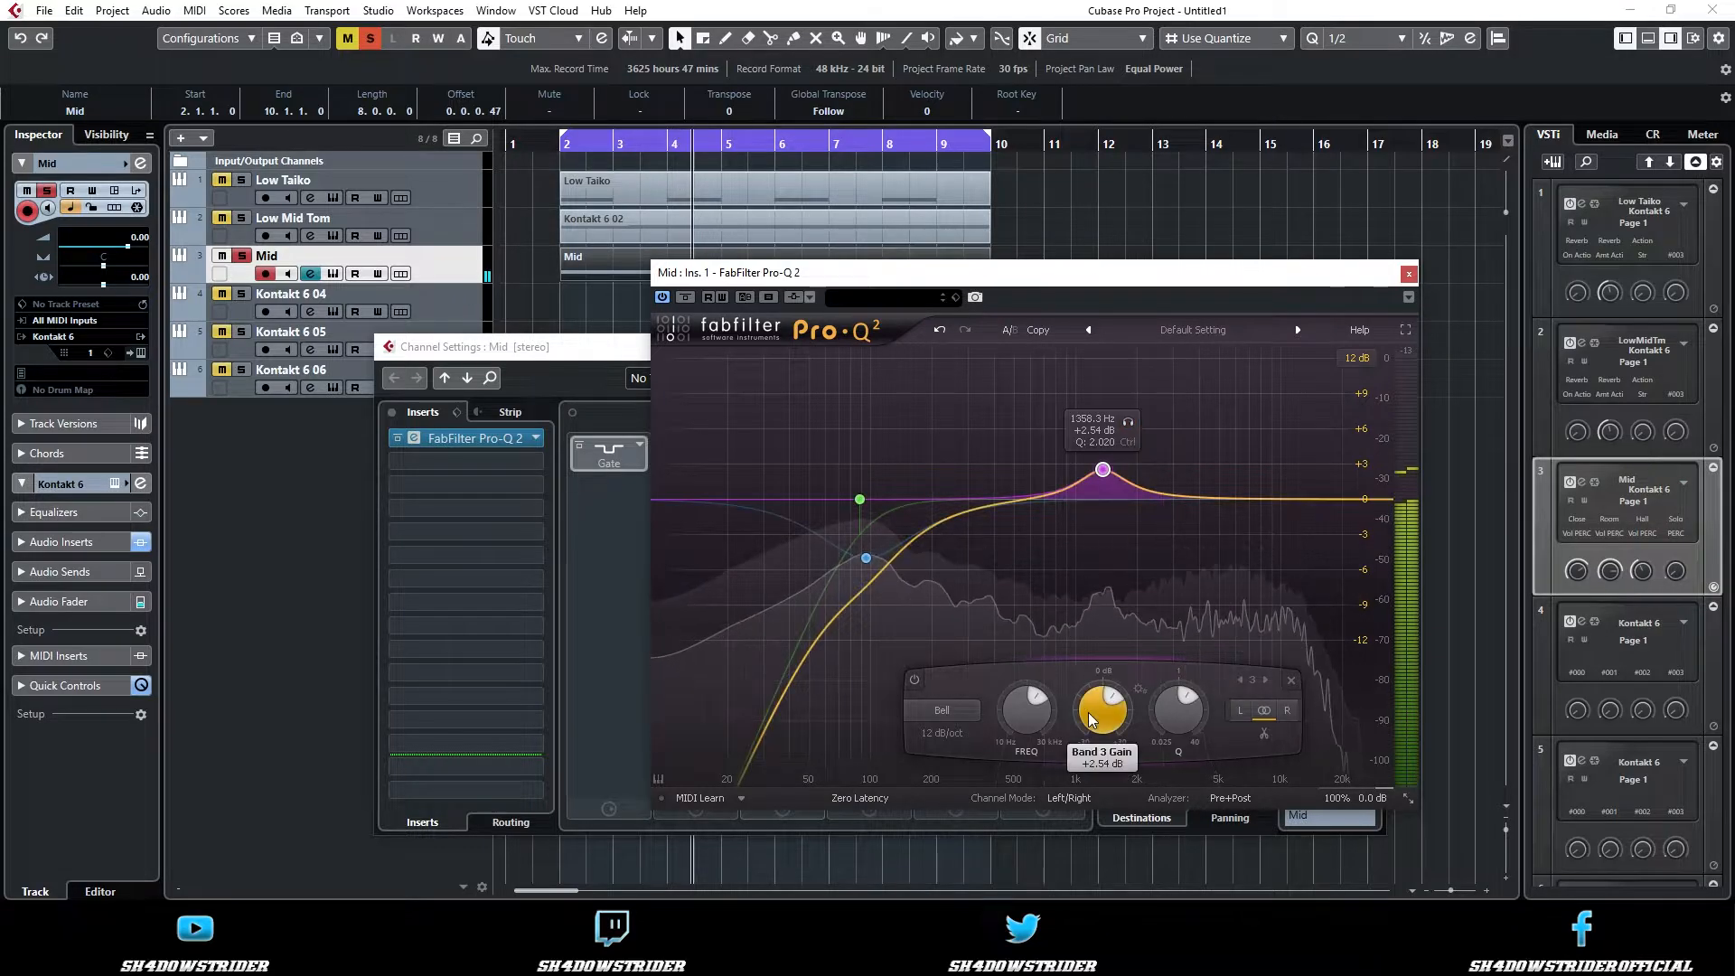
text(5)
key(Return)
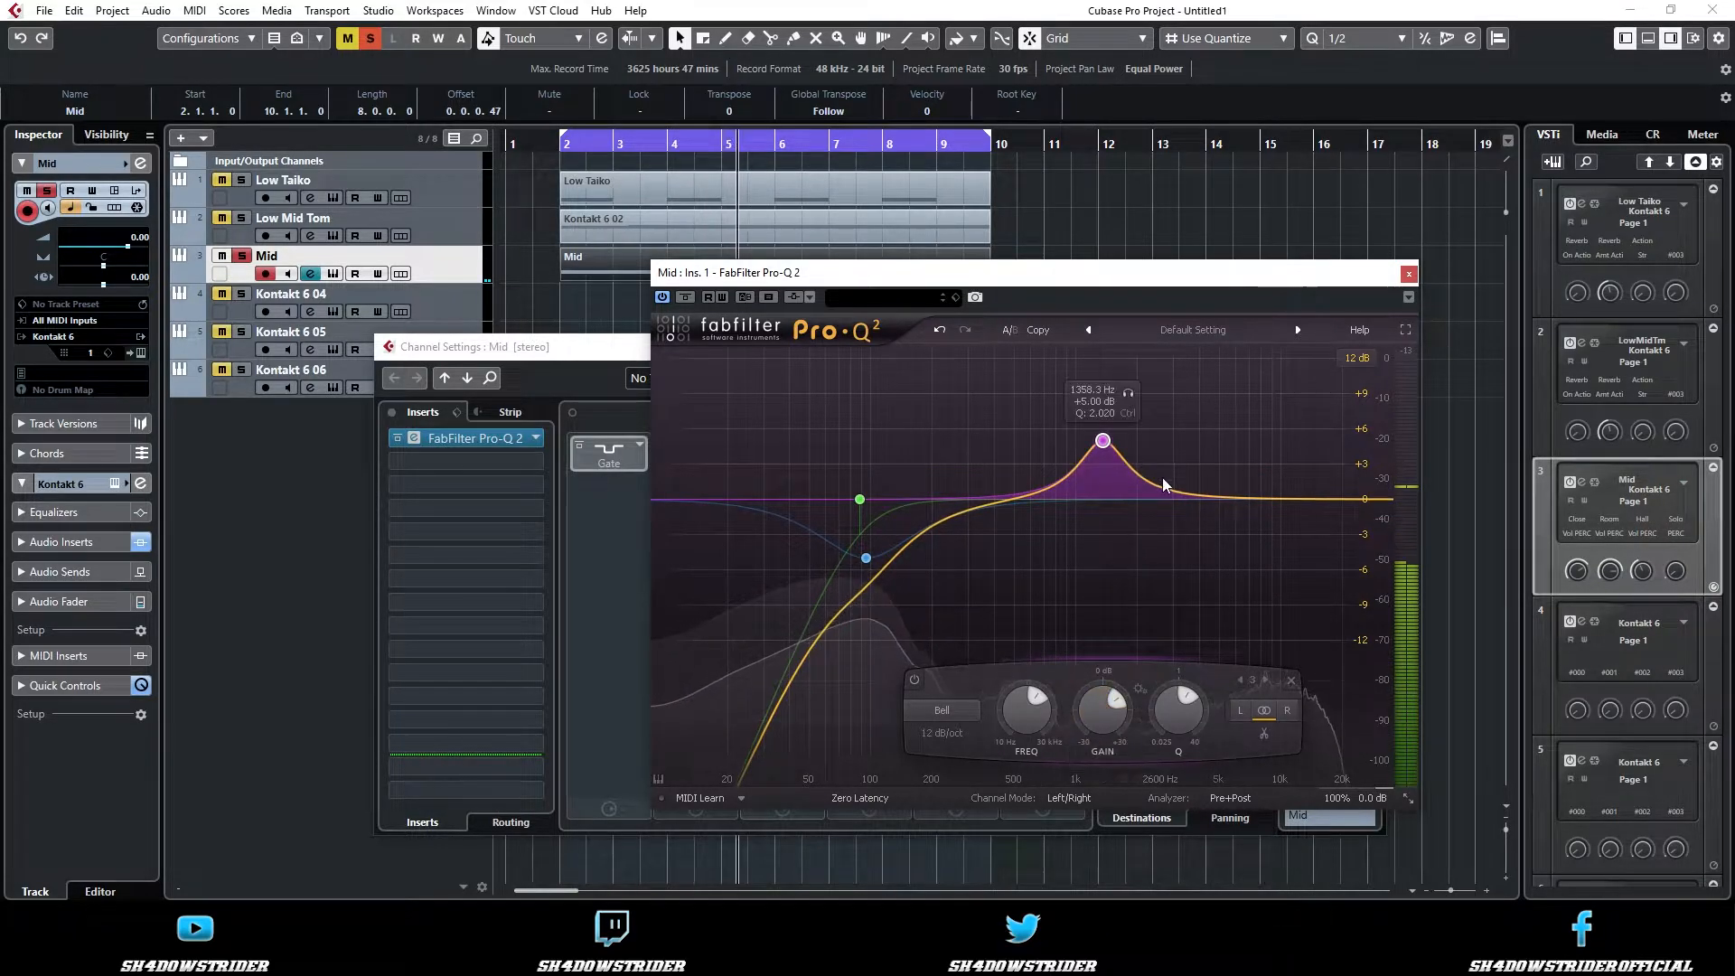
- Add a high shelf at about 4780 Hz with +3 dB gain, and close the Pro-Q 2 window
drag(1211, 500, 1217, 471)
click(1013, 710)
click(1046, 793)
double_click(1163, 711)
text(3)
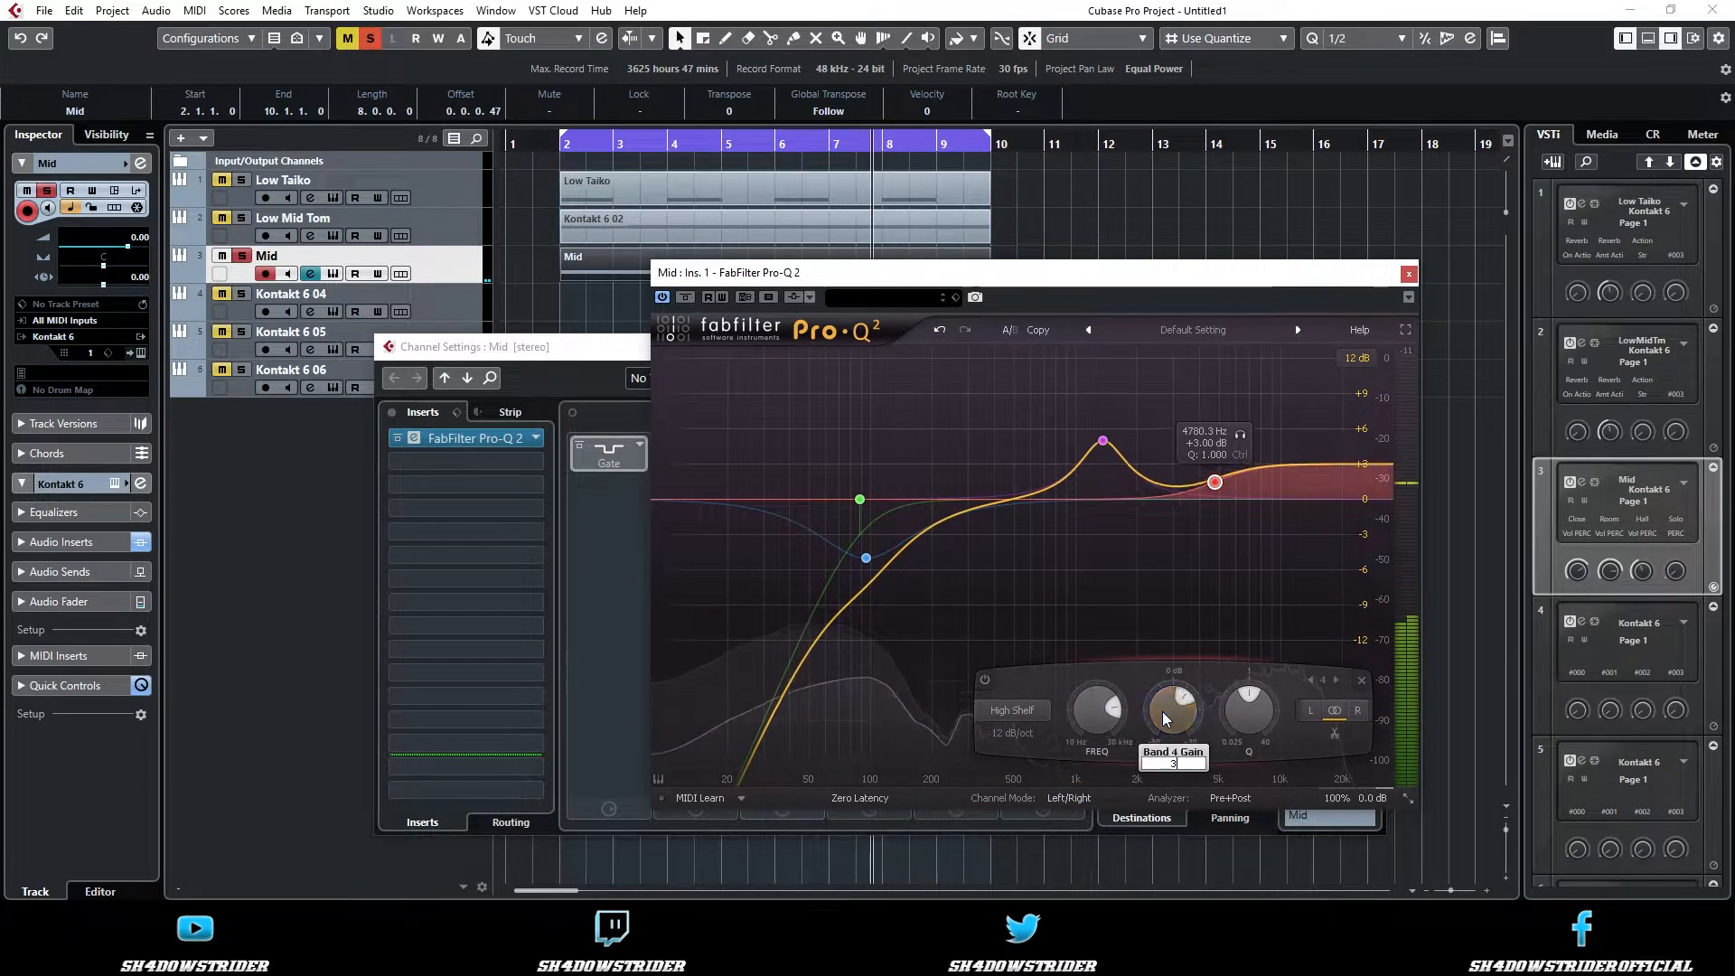
key(Return)
click(1409, 274)
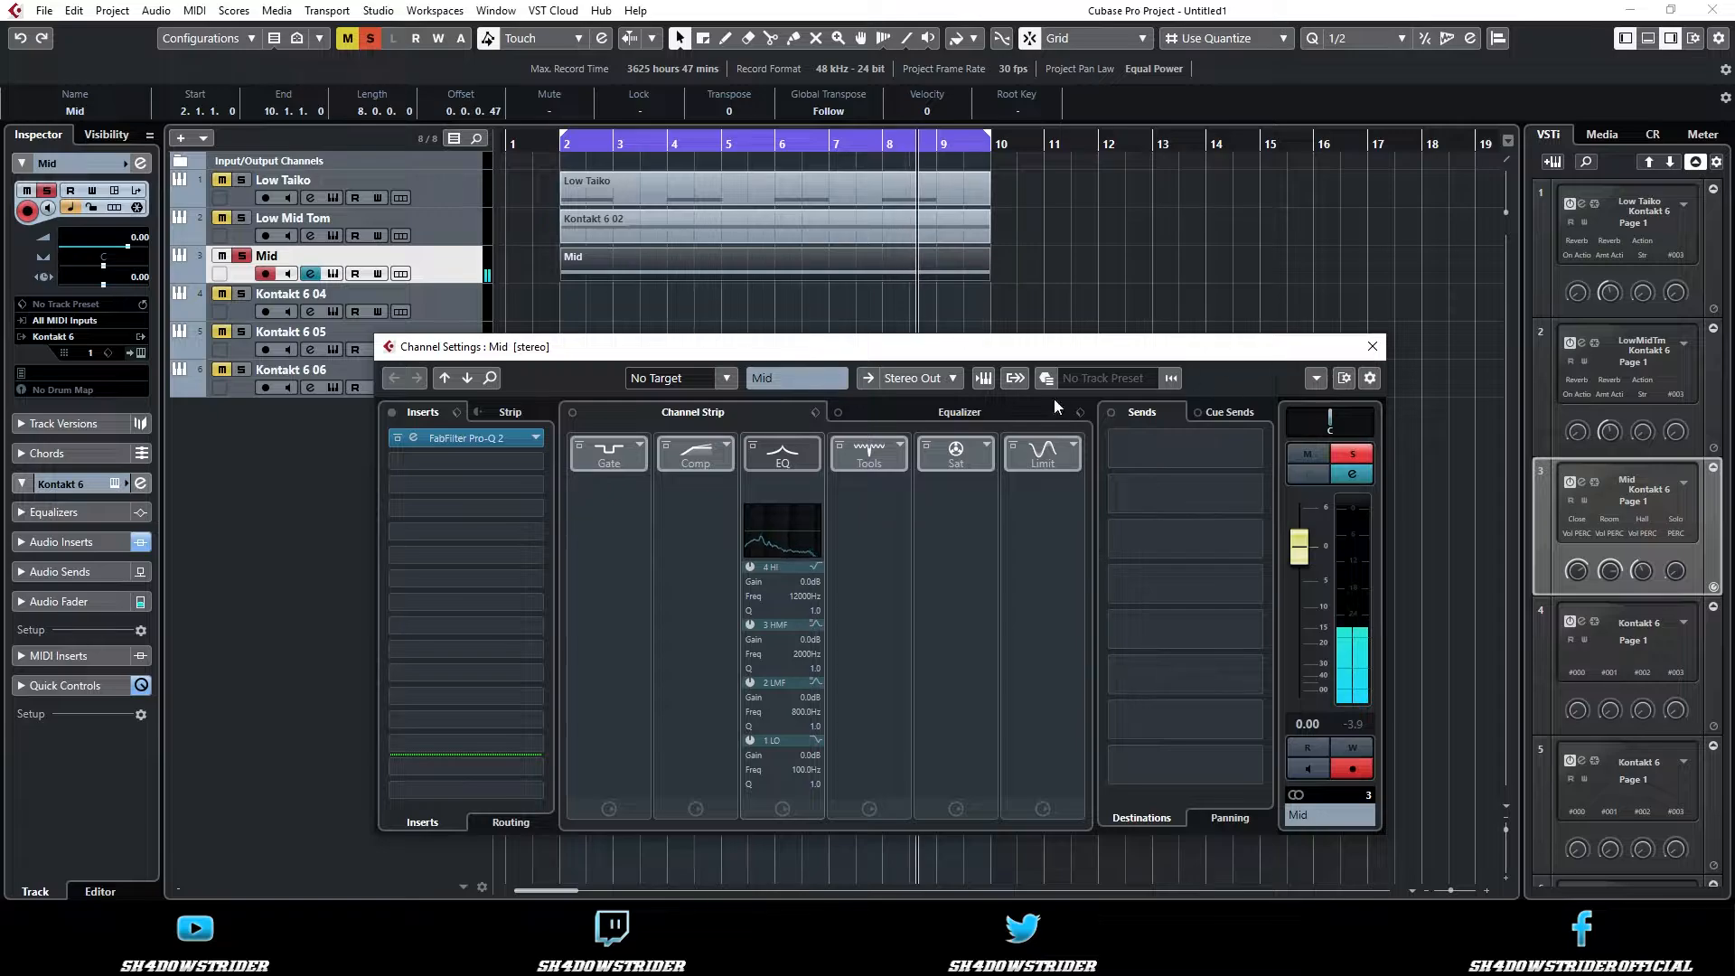
- Insert Ozone 8 Imager in the Mid channel's second slot and set the stereo width of all four bands to 100
click(515, 463)
click(534, 479)
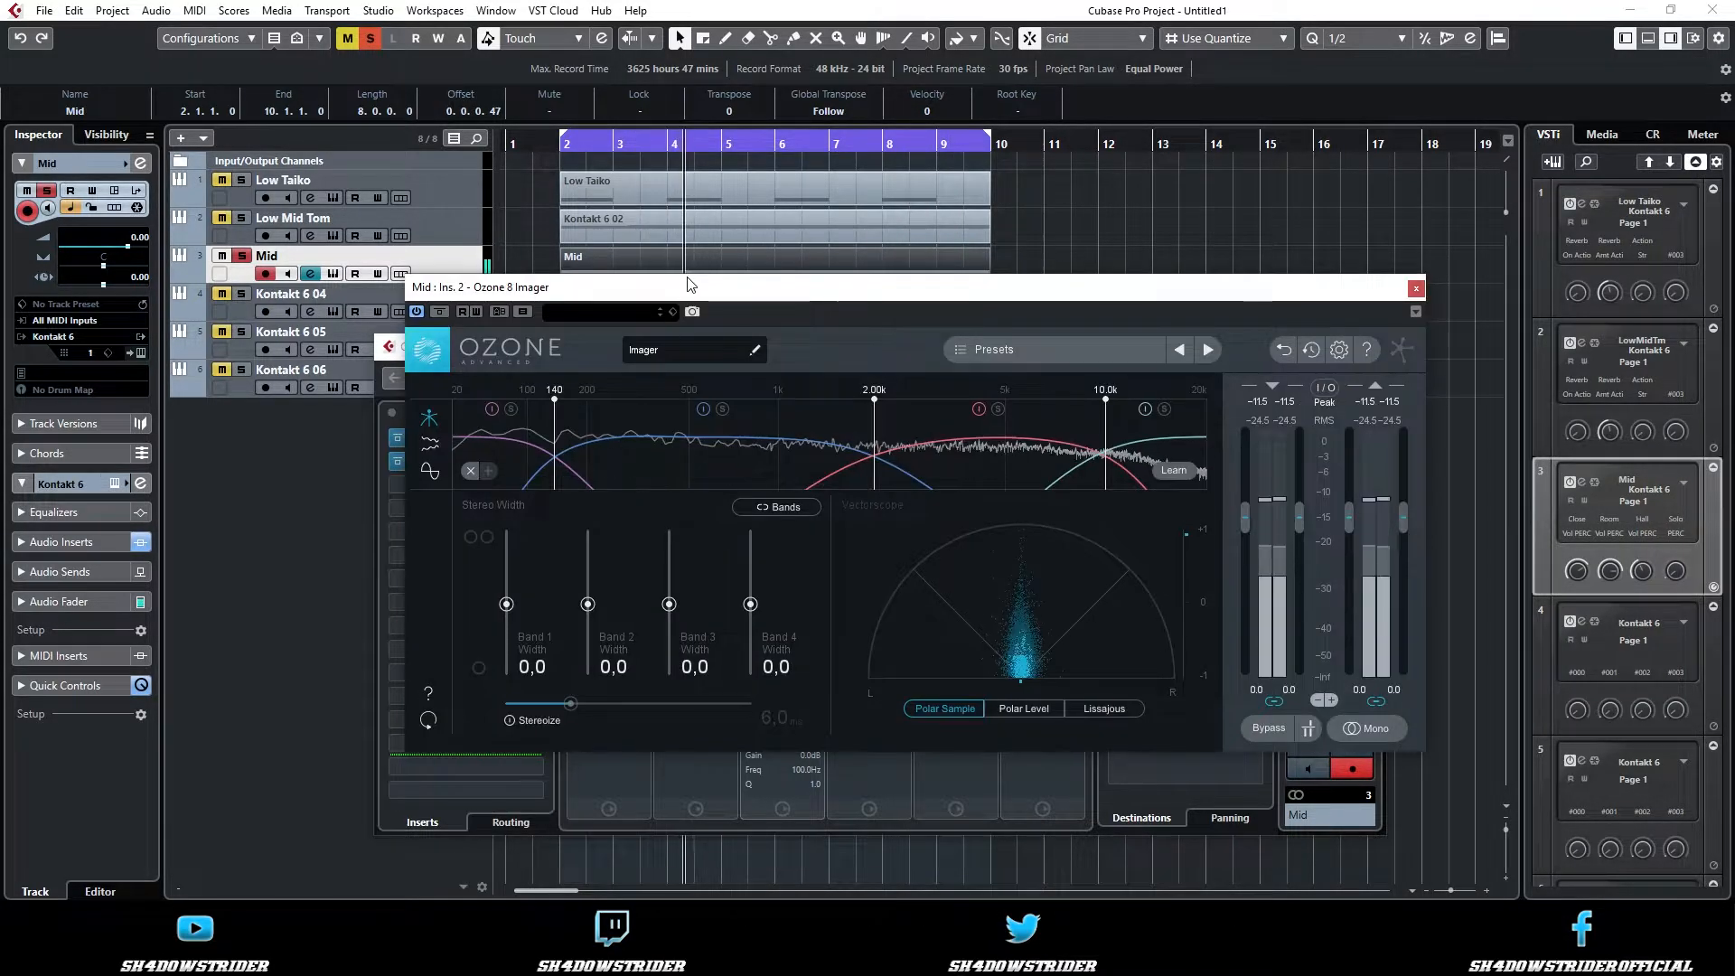
drag(750, 604, 750, 678)
drag(669, 604, 669, 534)
drag(750, 676, 750, 533)
drag(588, 603, 587, 533)
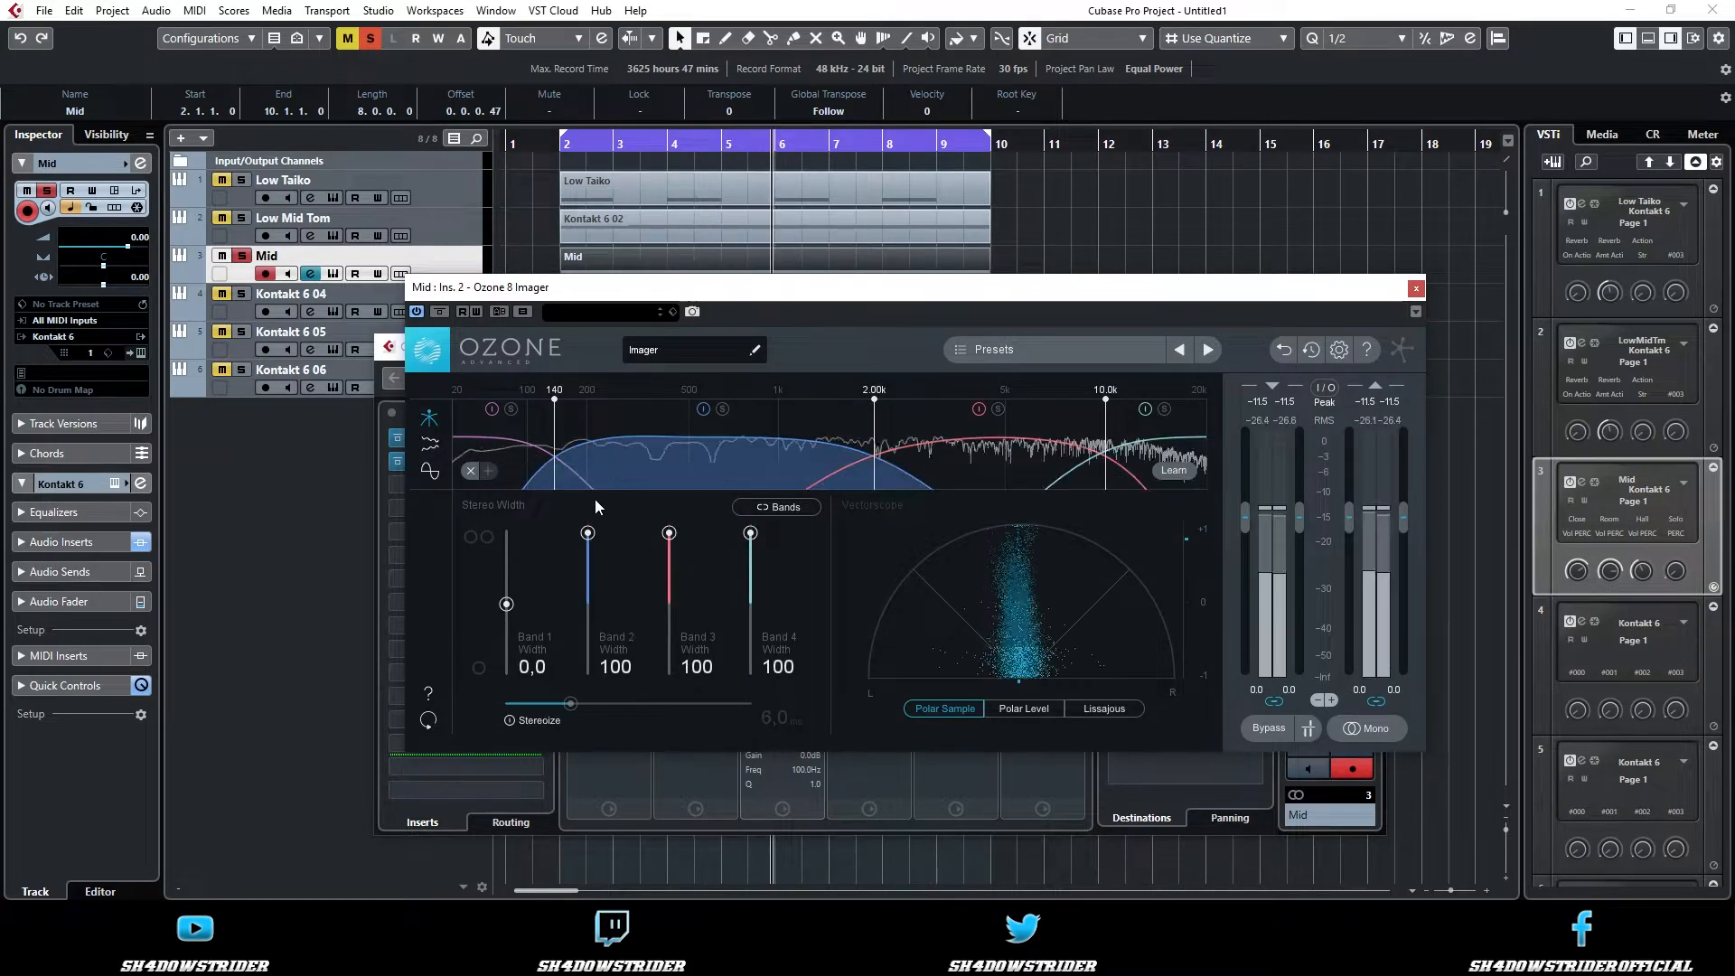
drag(507, 603, 506, 533)
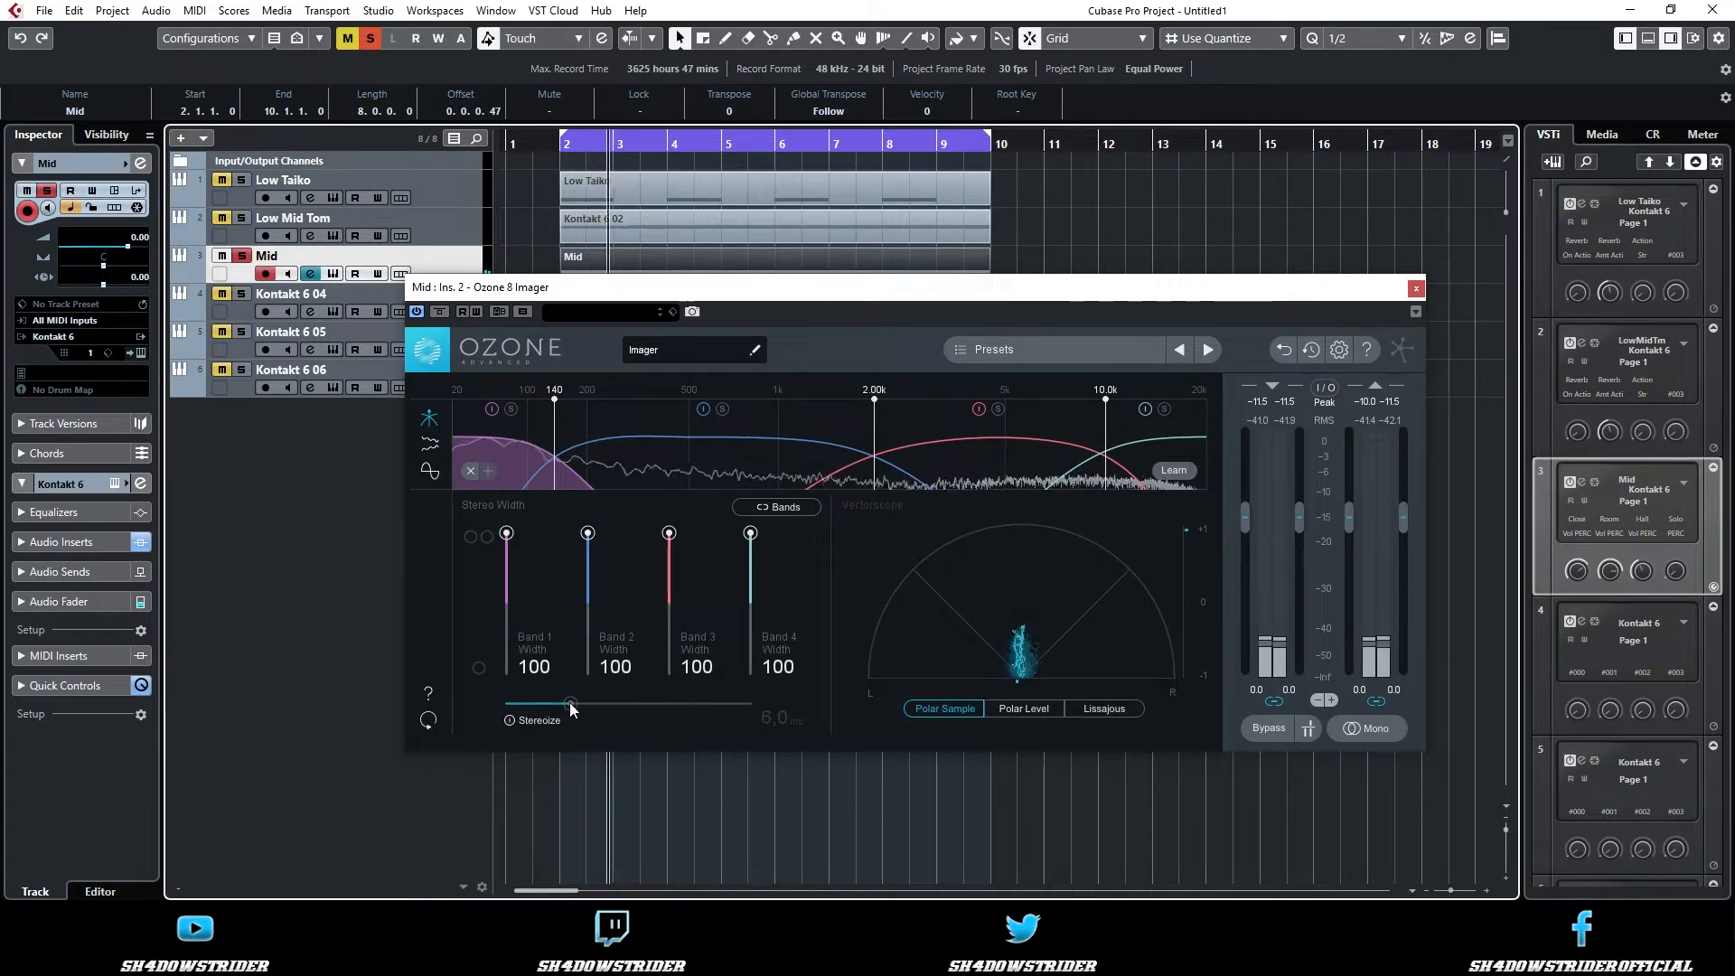
- Compare the Polar Level, Lissajous and Polar Sample vectorscope views, and close the Imager window
click(1005, 707)
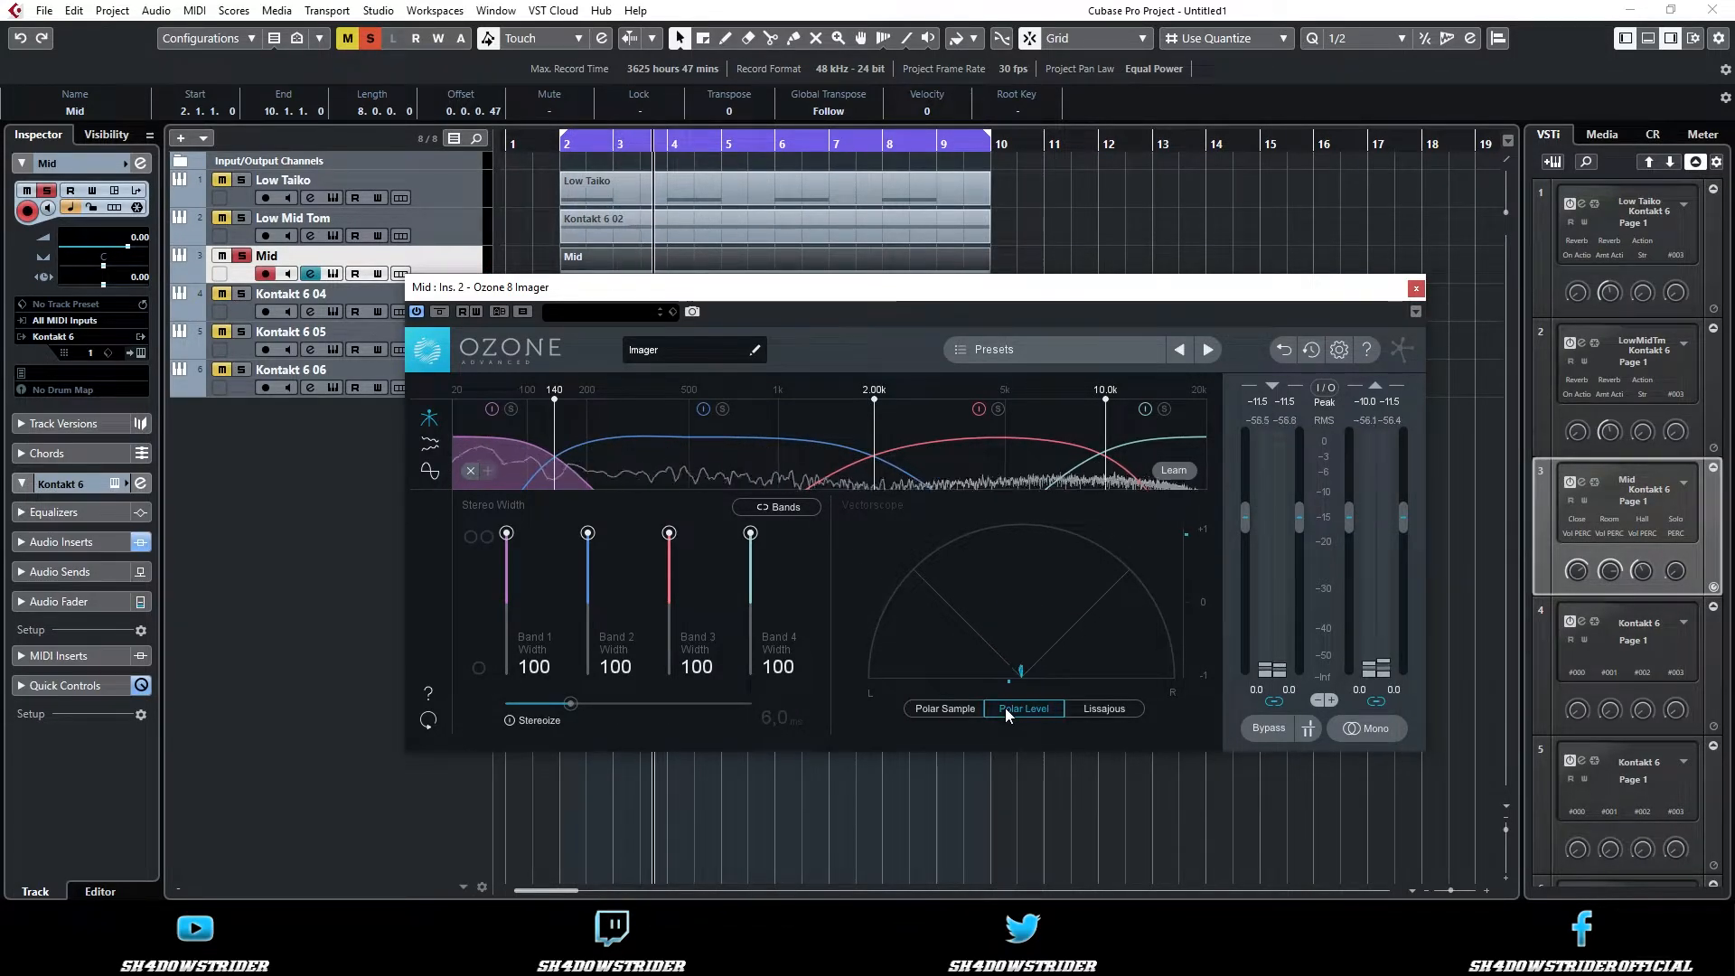
click(1084, 708)
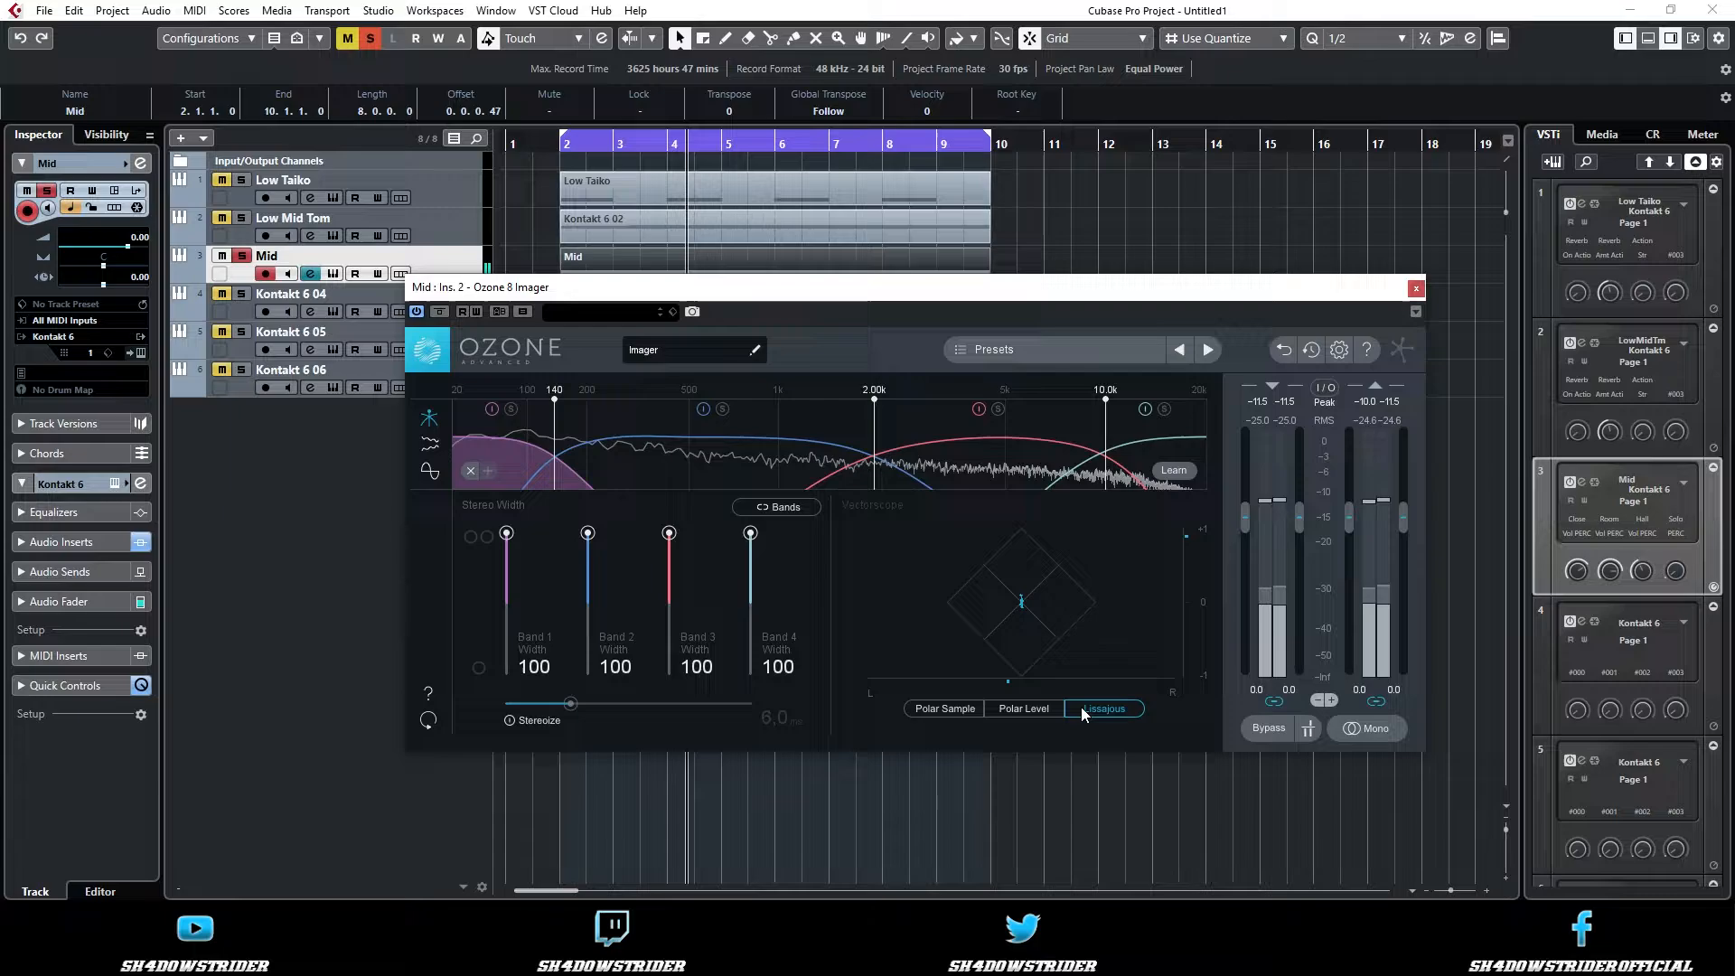
click(971, 708)
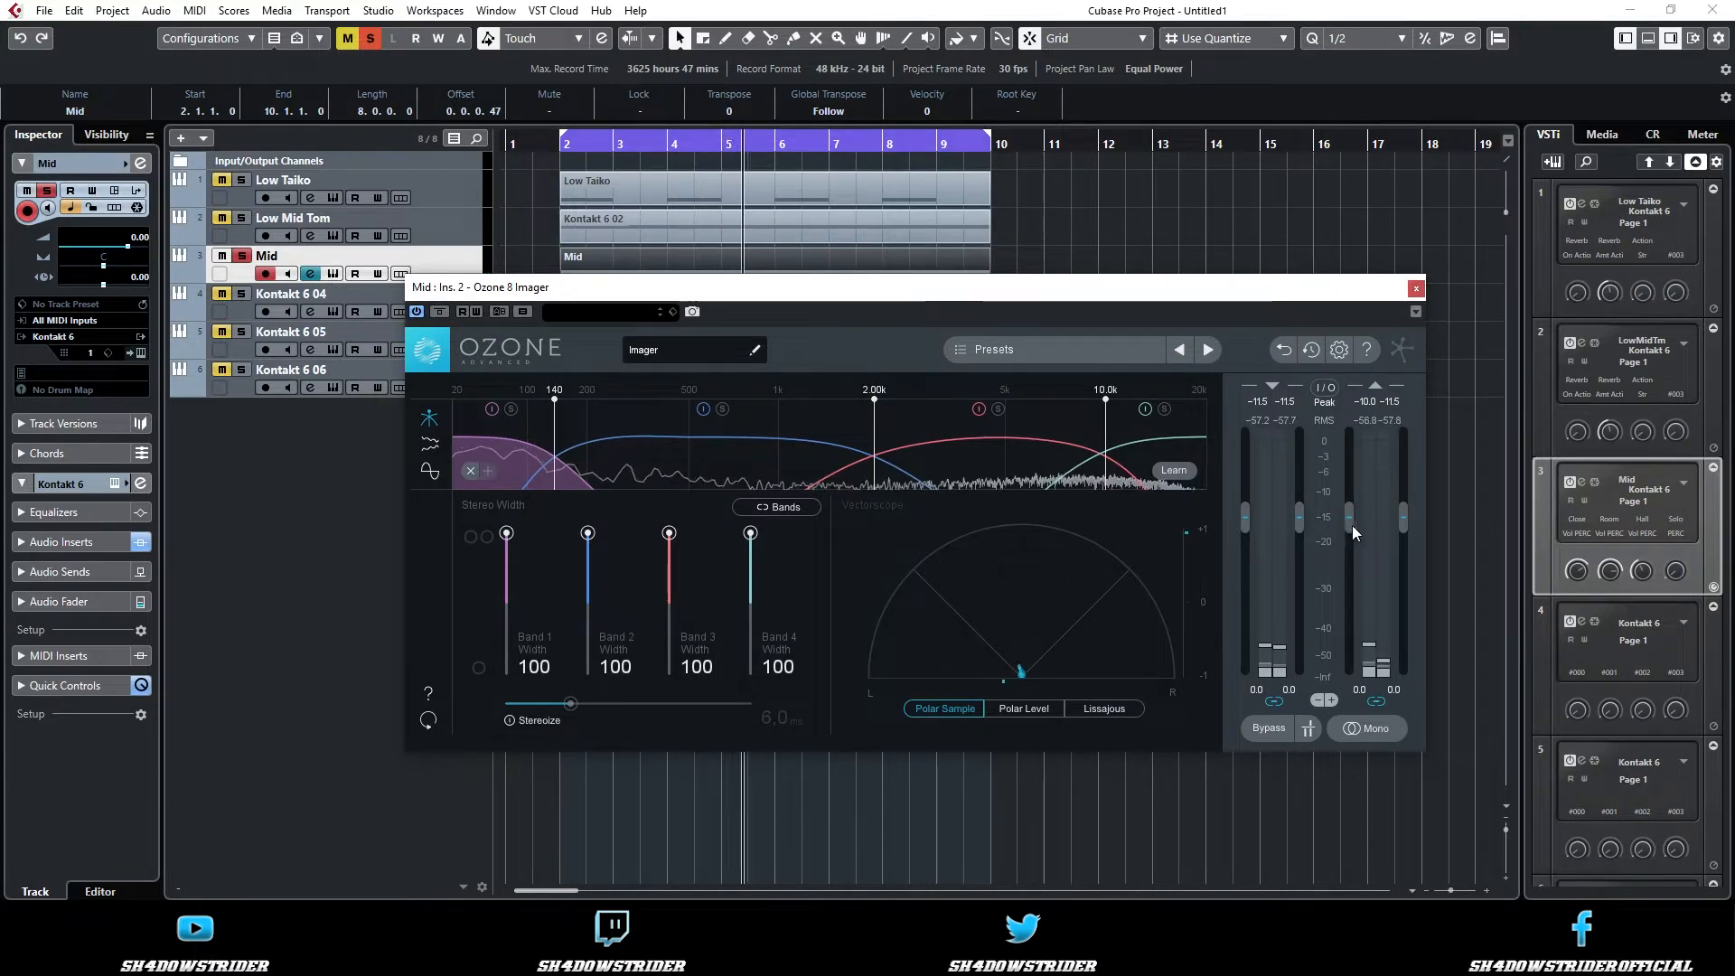
click(1413, 290)
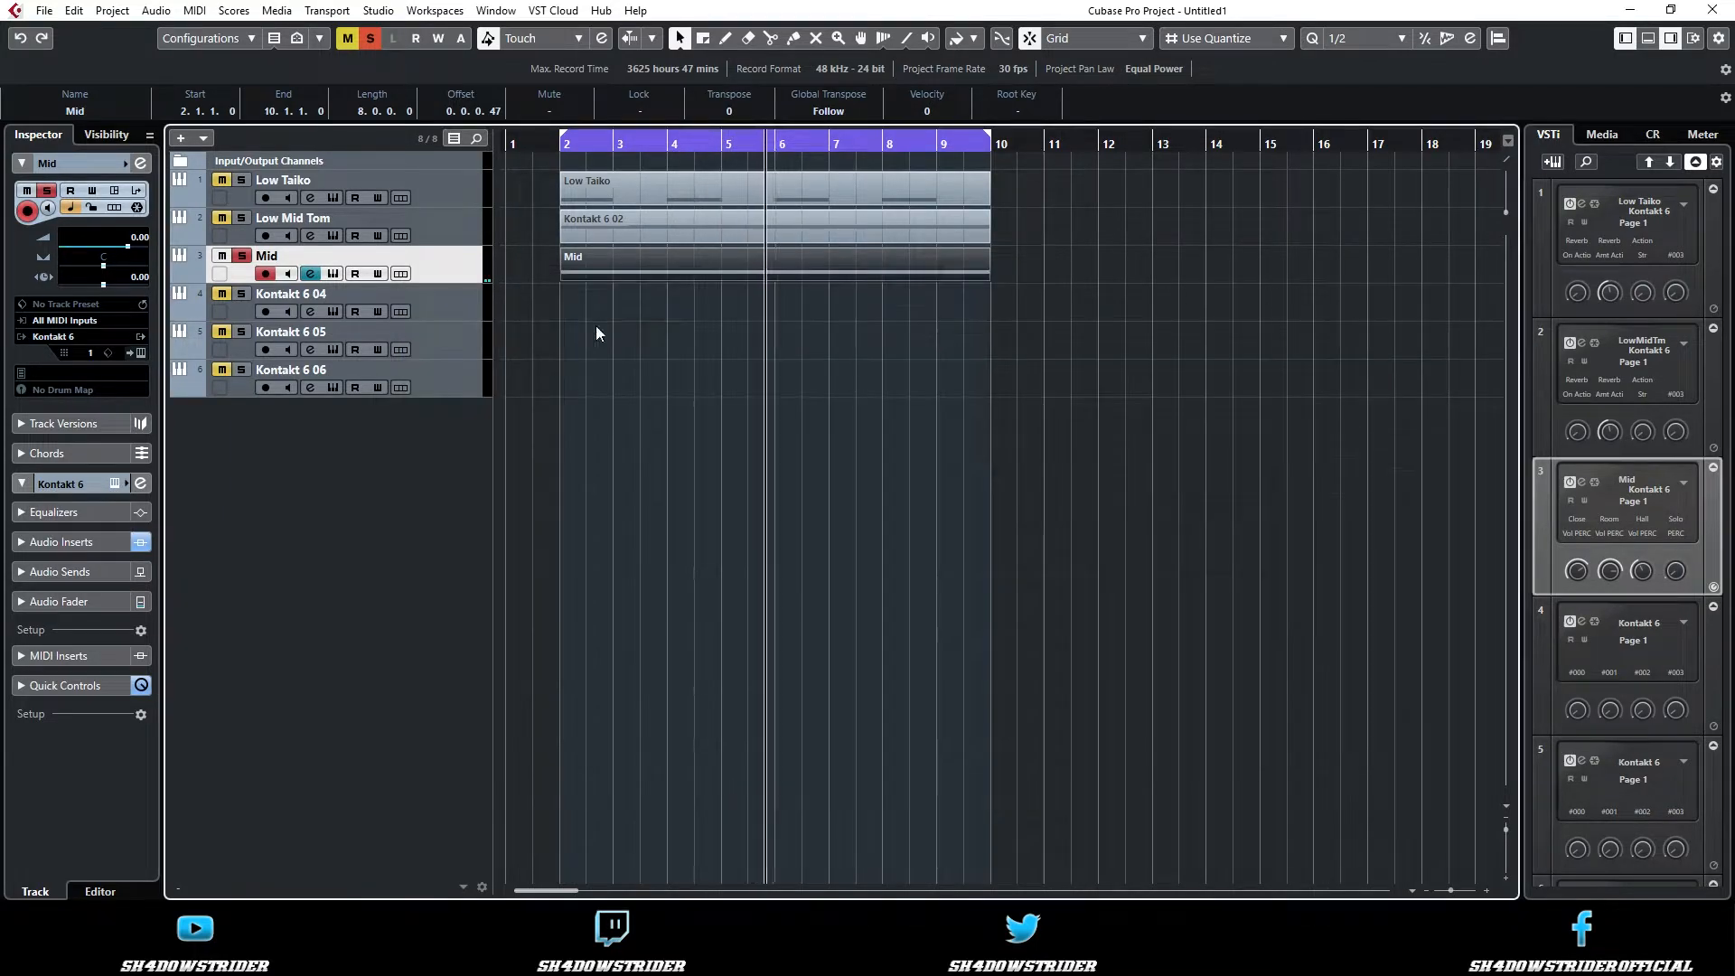
- Insert FabFilter Pro-R in the Mid channel's slot before Punish and load the Medium preset Horns Plate
click(310, 273)
click(540, 486)
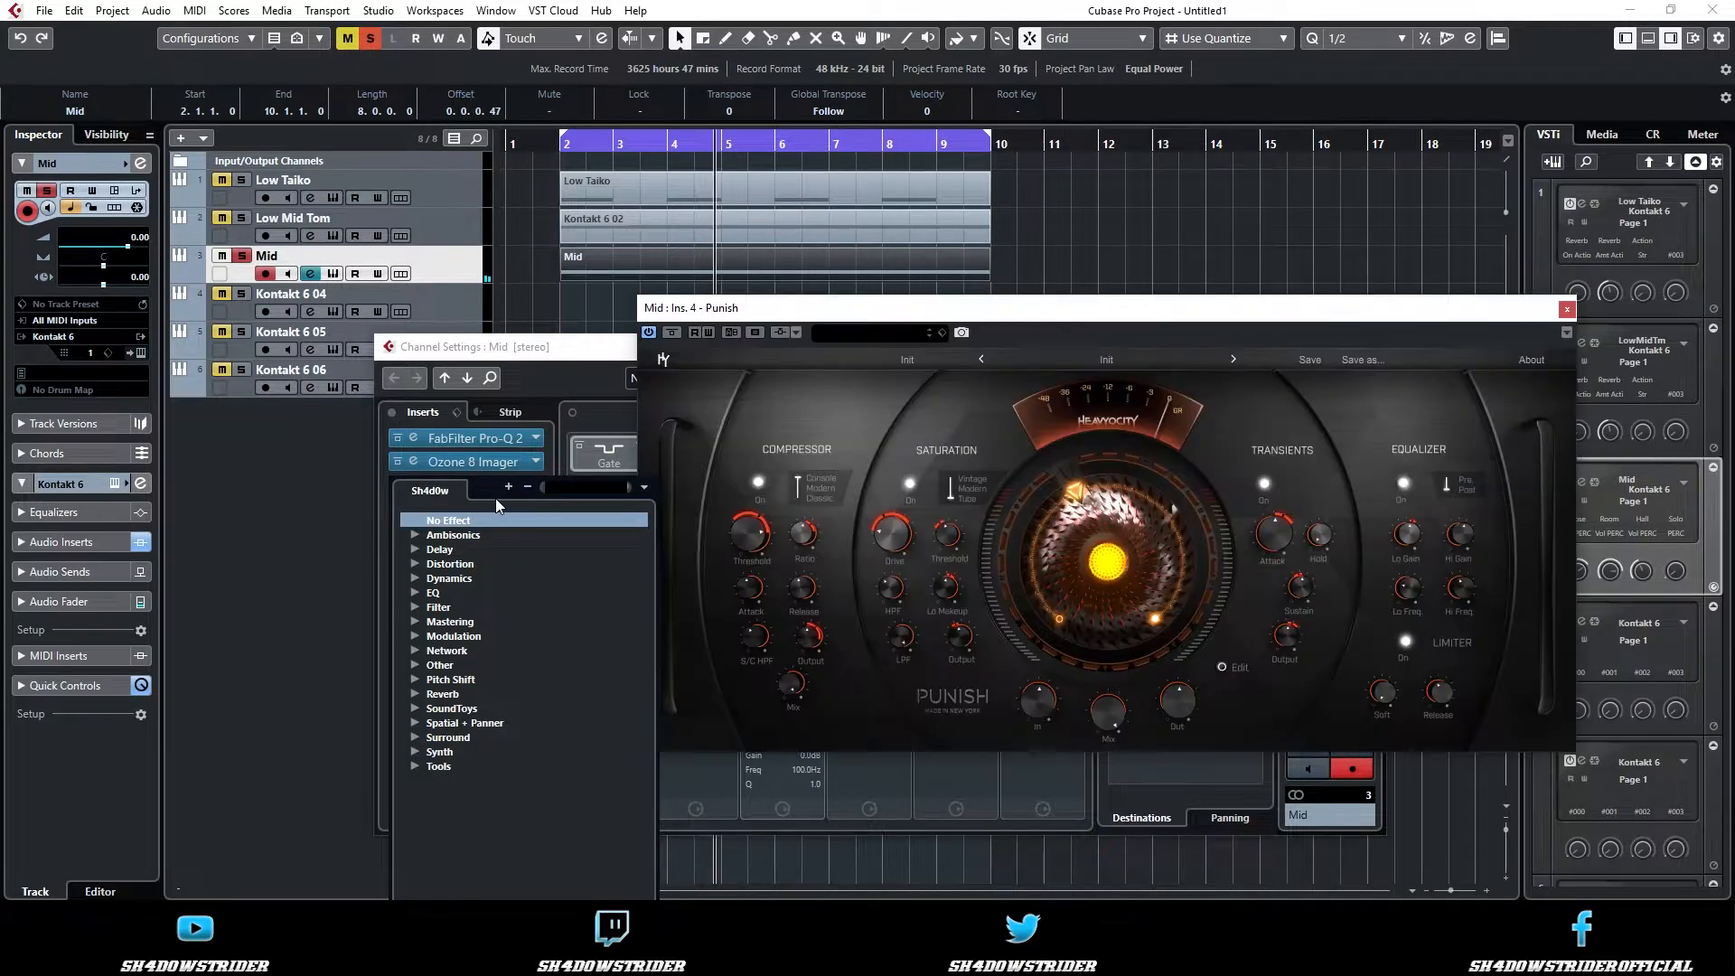
text(pro-r)
key(Return)
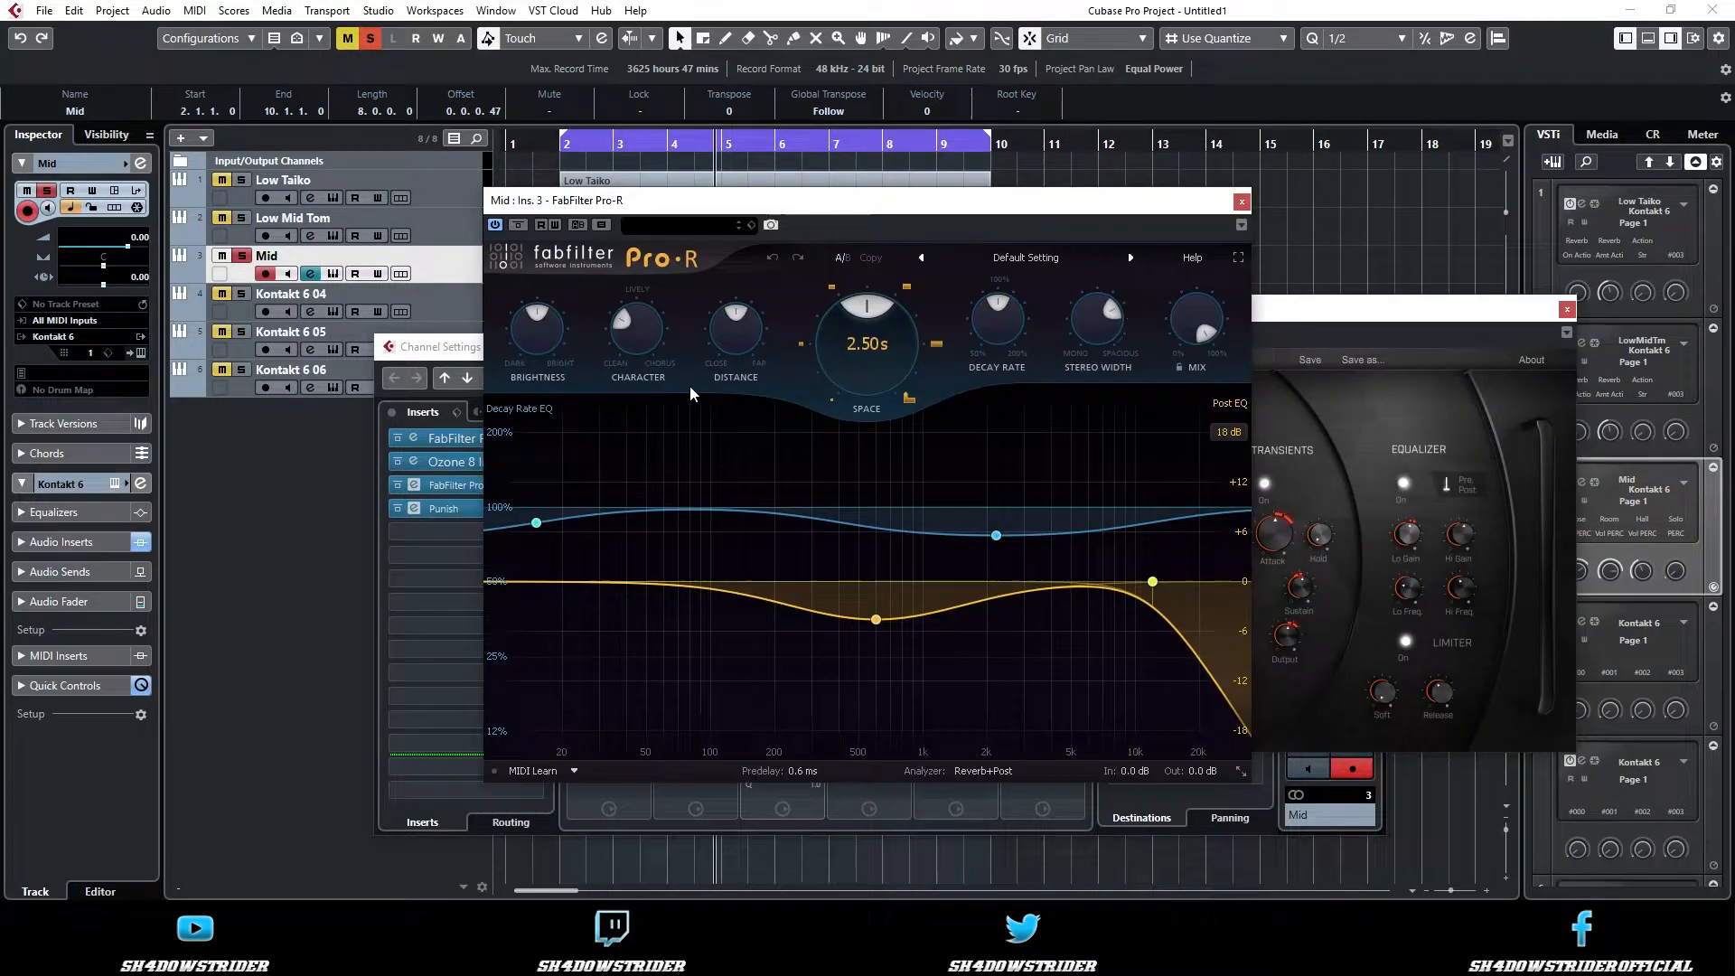
click(999, 261)
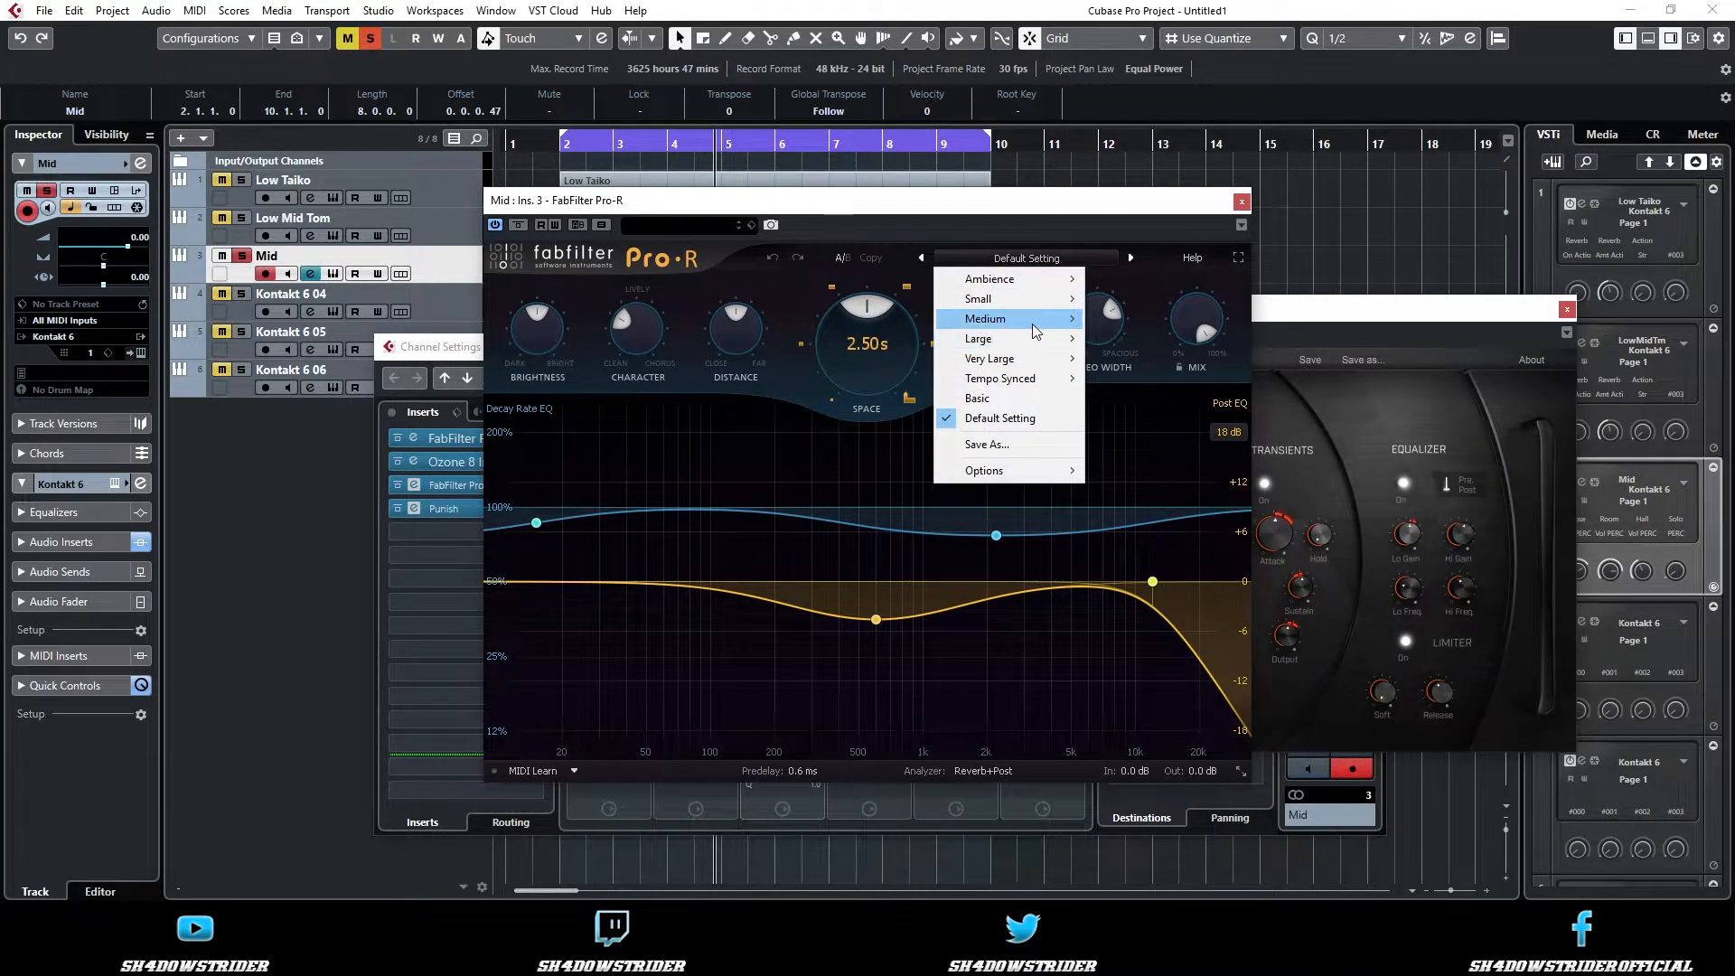
mouse_move(1037, 324)
click(1138, 388)
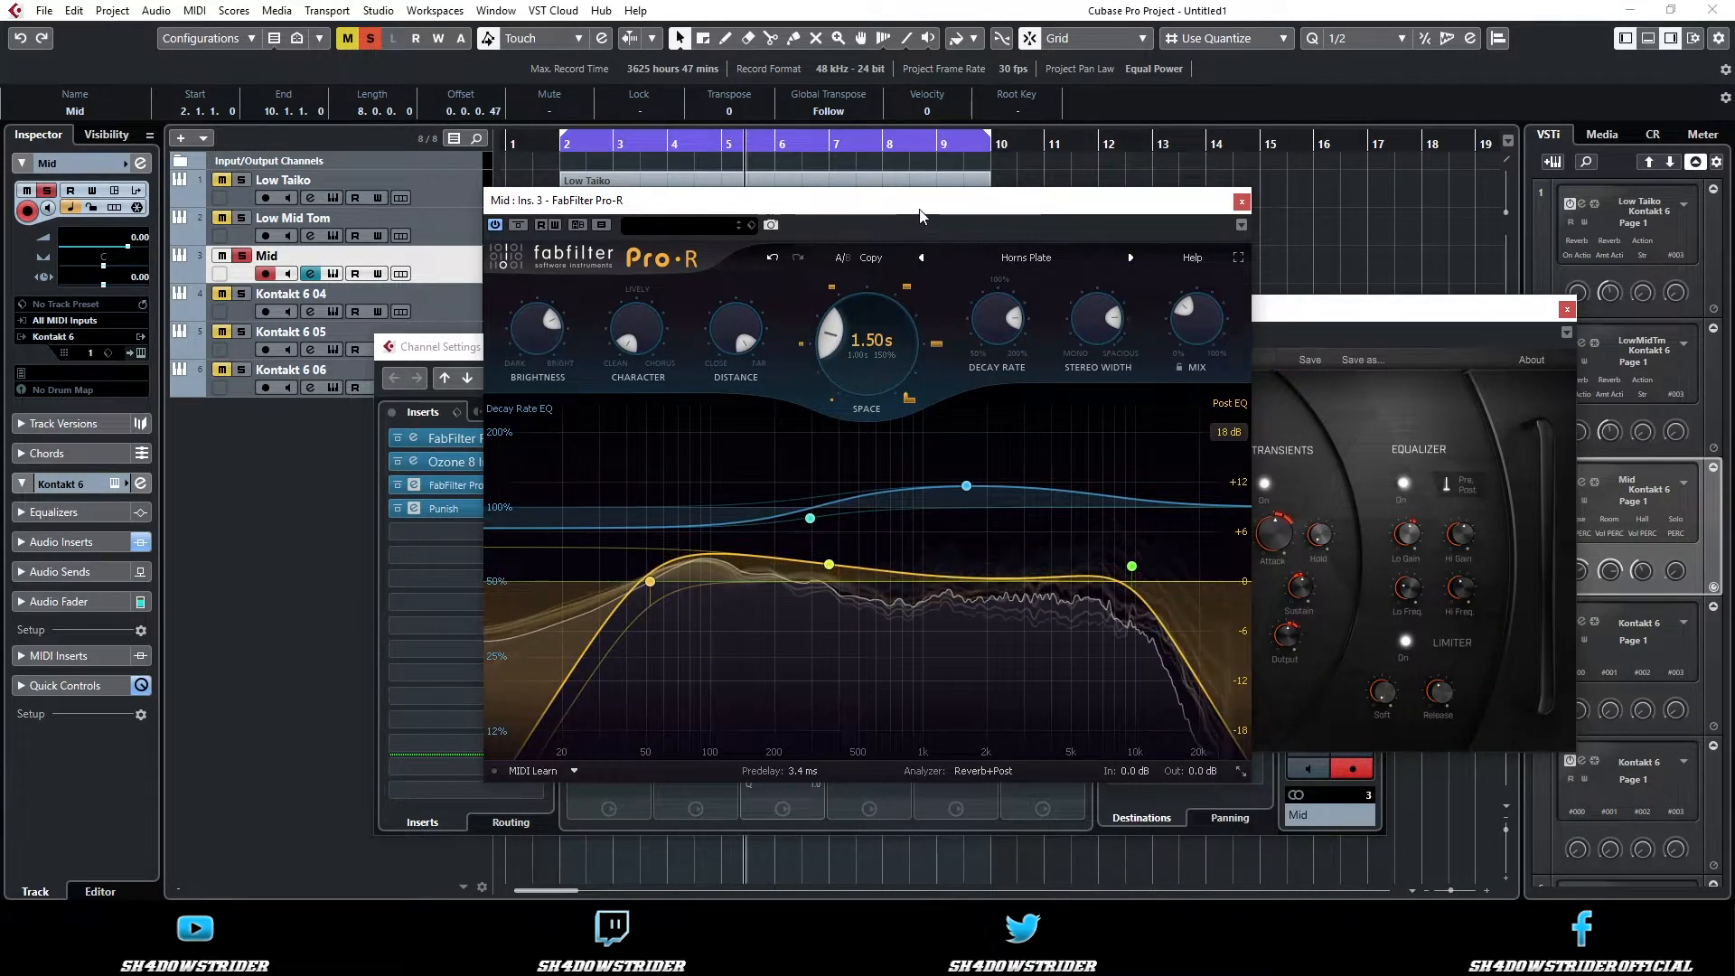
- Set the Pro-R Space to 2.50 s, widen the stereo width, raise Mix to about 49 %, and close the reverb window
drag(916, 208, 764, 224)
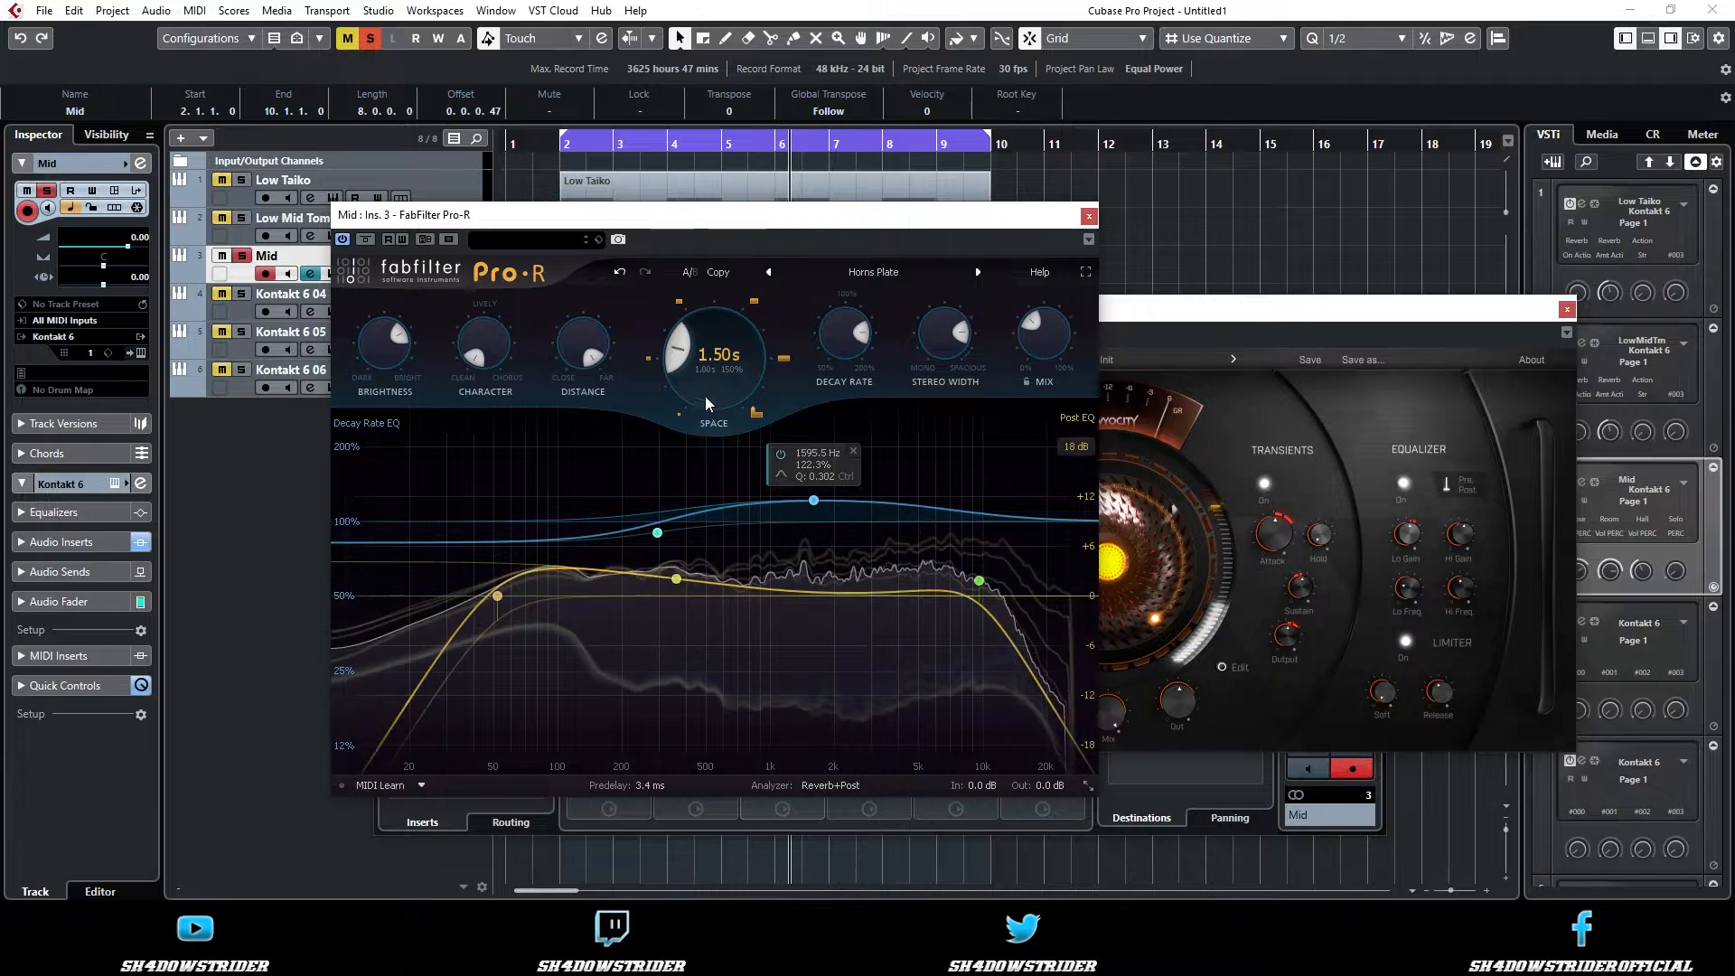
drag(705, 396, 709, 362)
scroll(709, 366, up, 5)
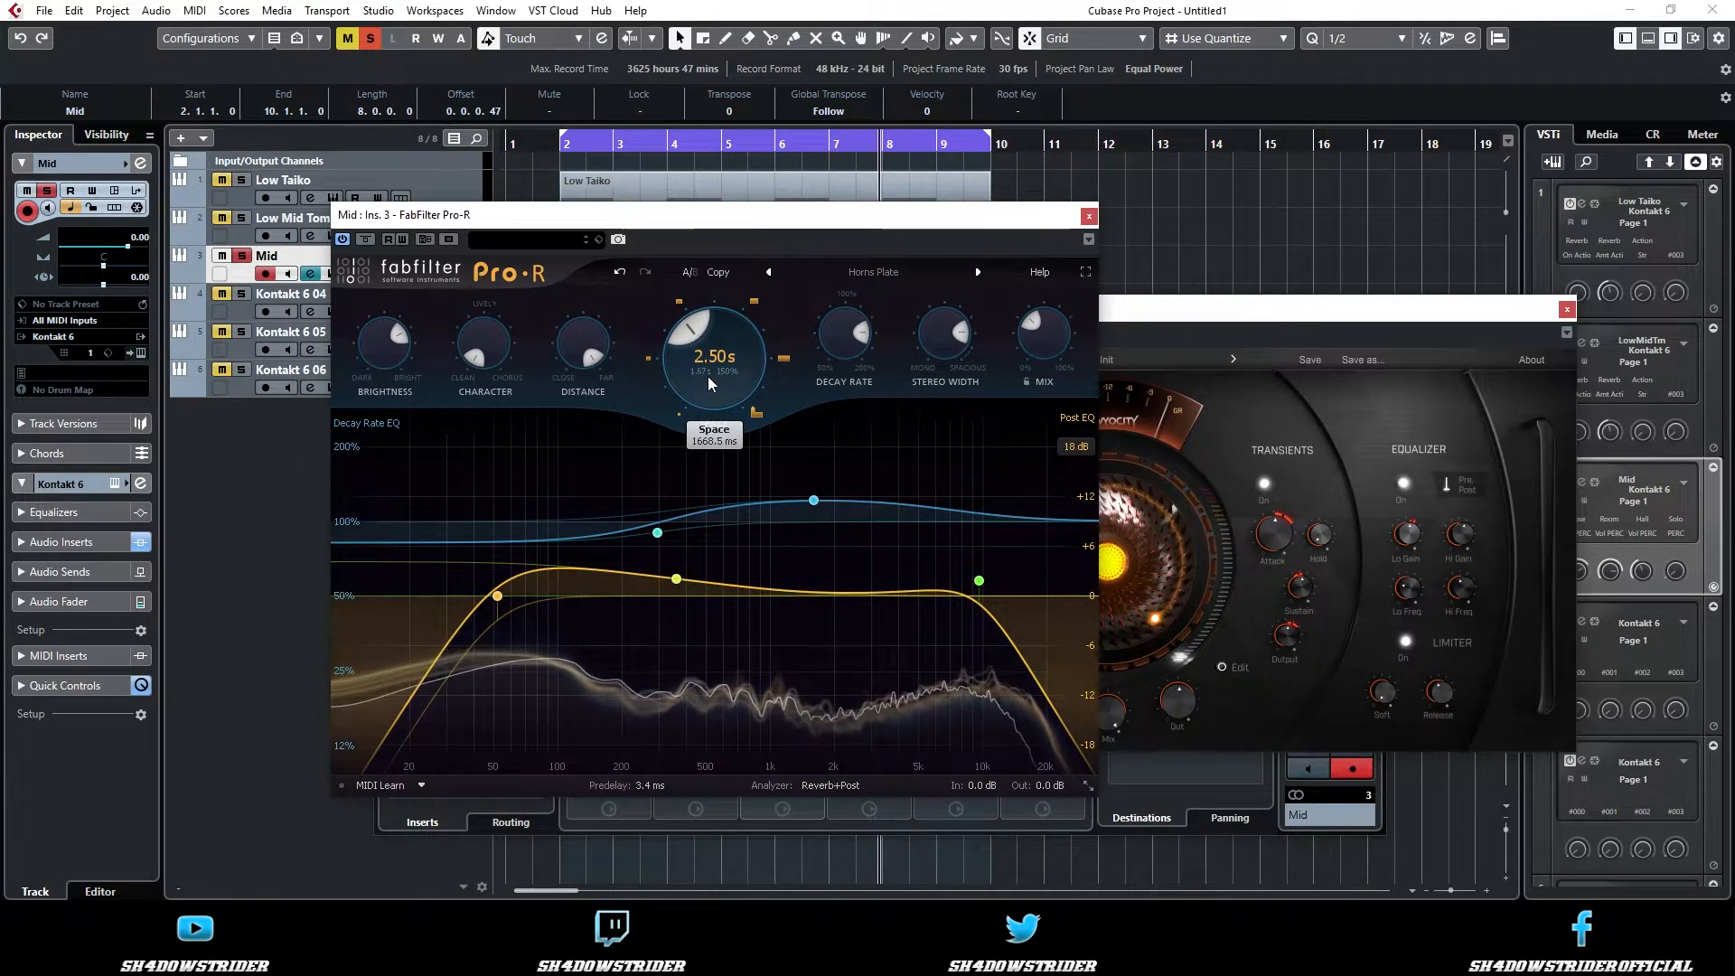
drag(947, 398, 961, 540)
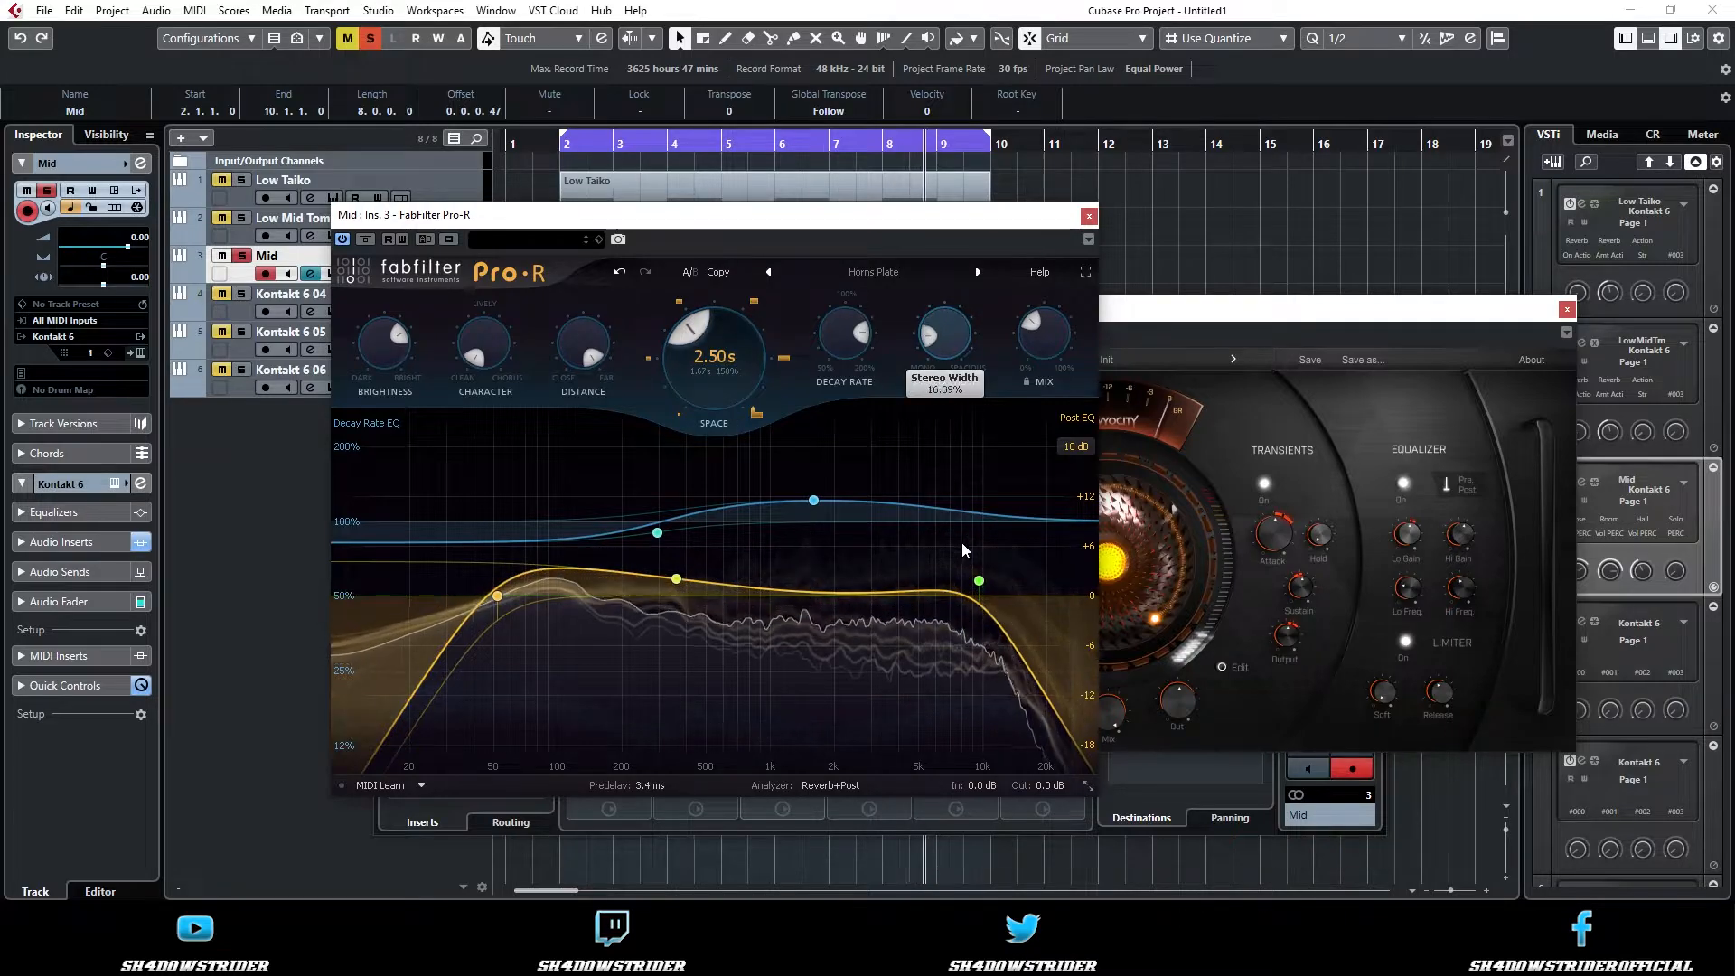
drag(944, 334, 1184, 5)
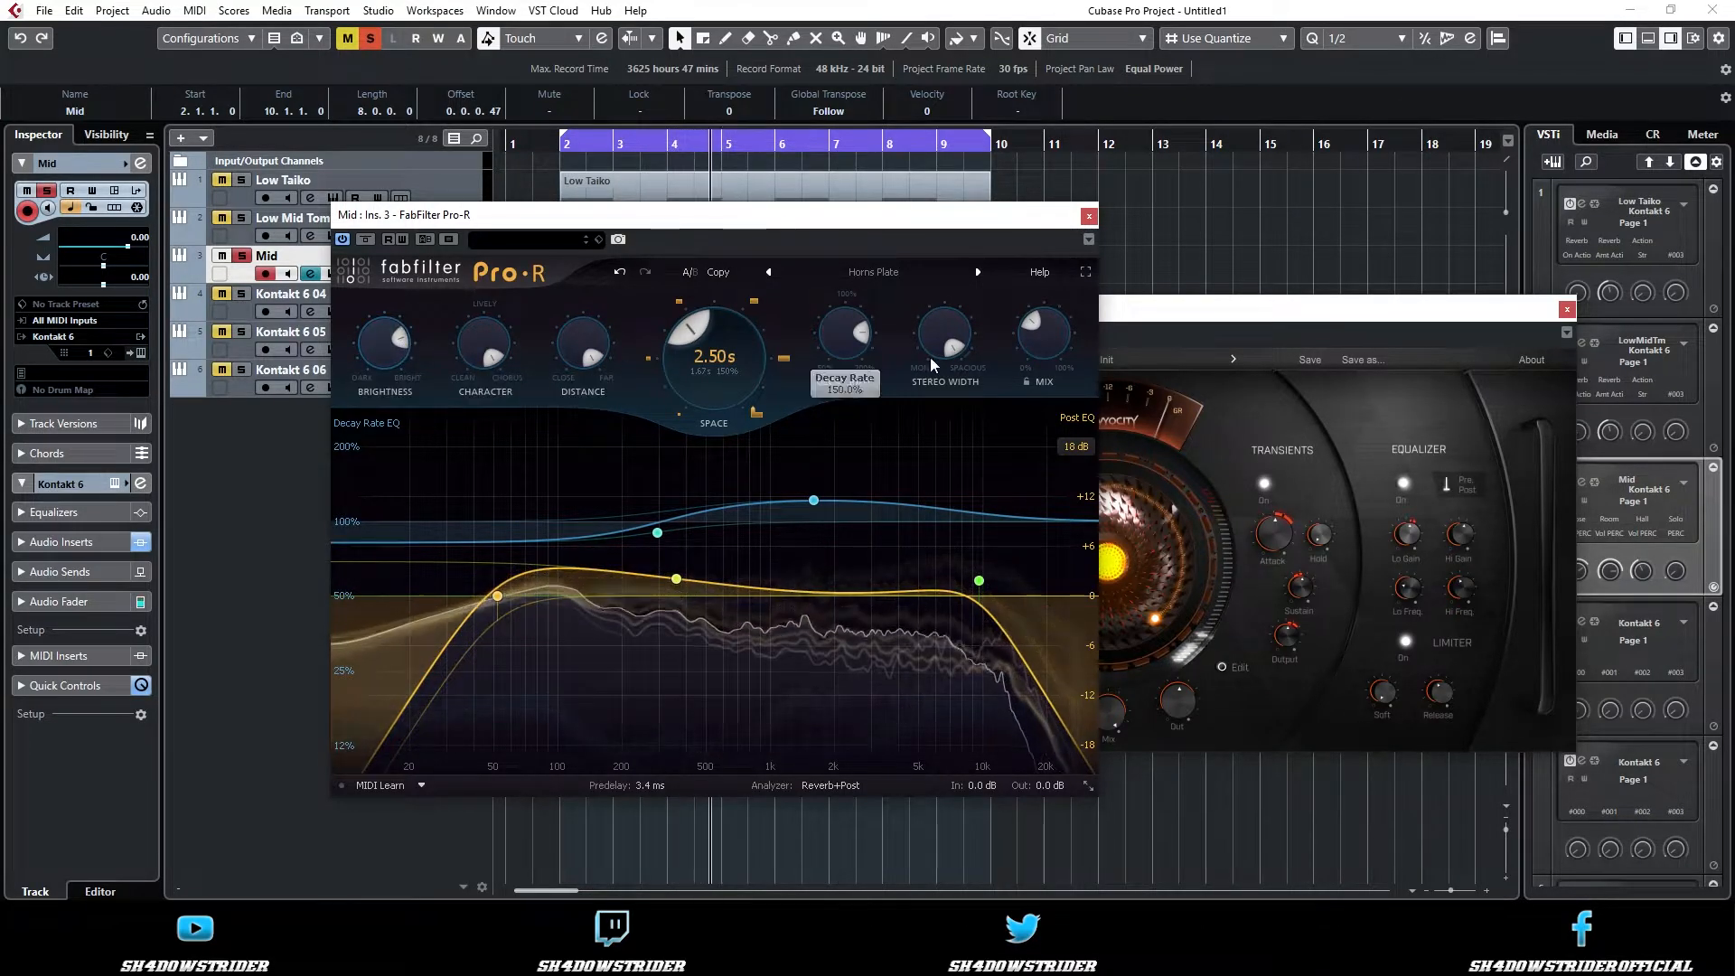
drag(1031, 340, 1059, 287)
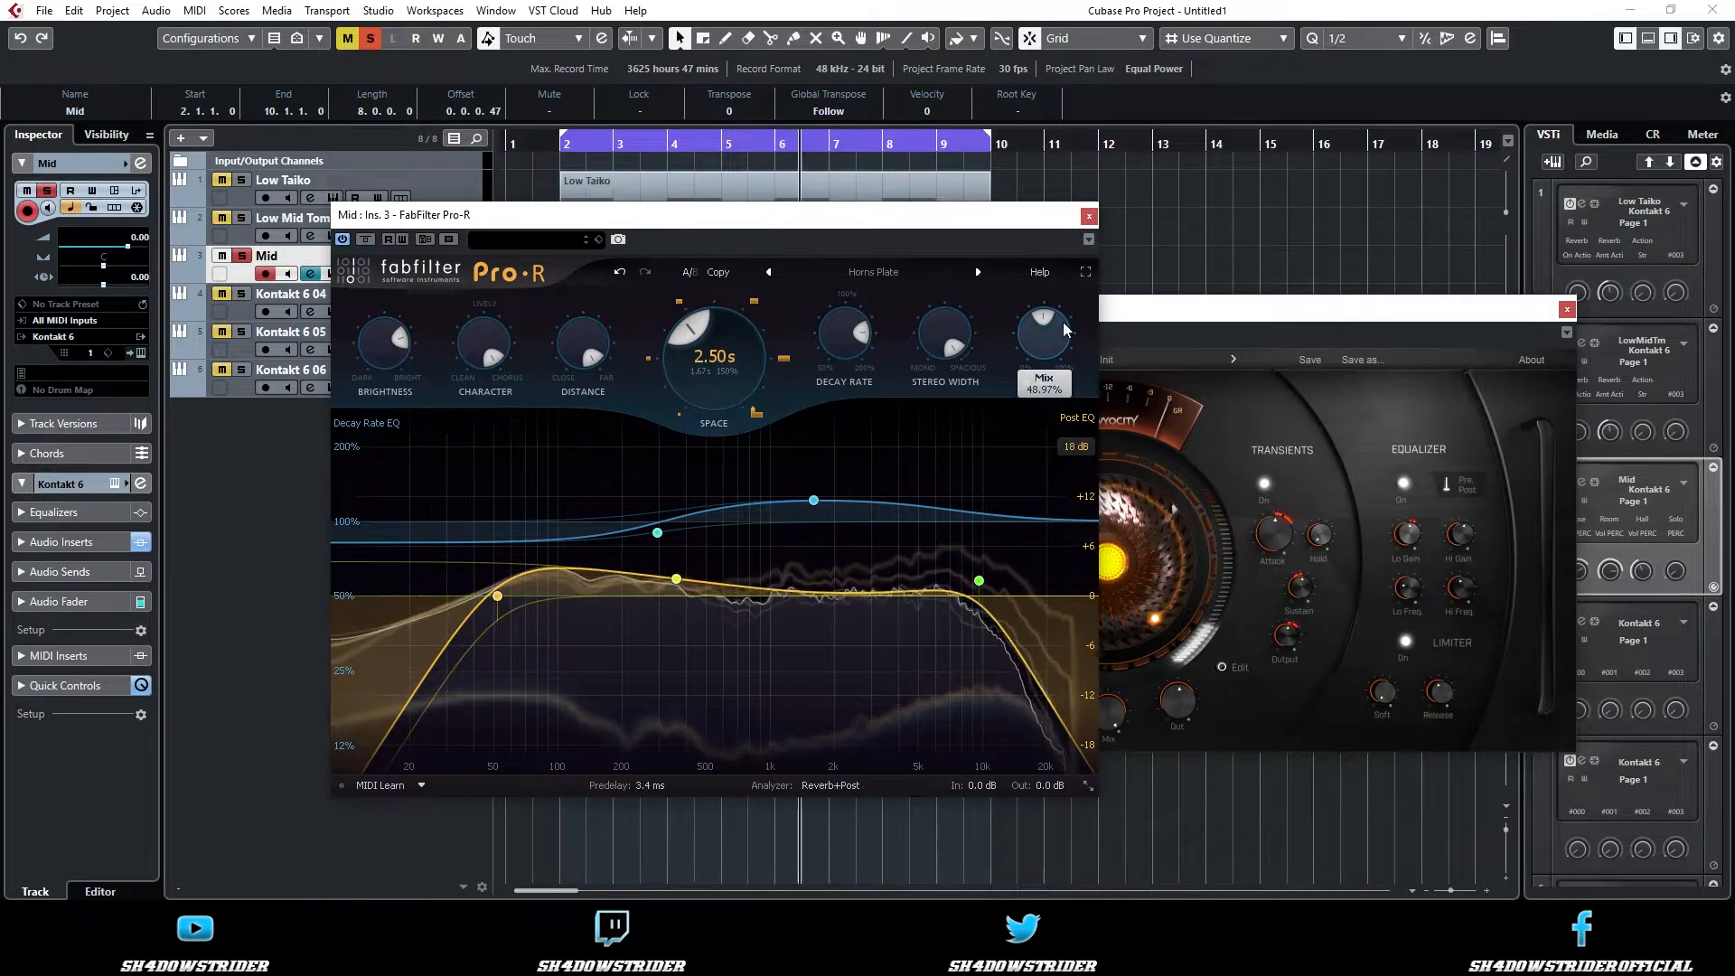
click(1088, 217)
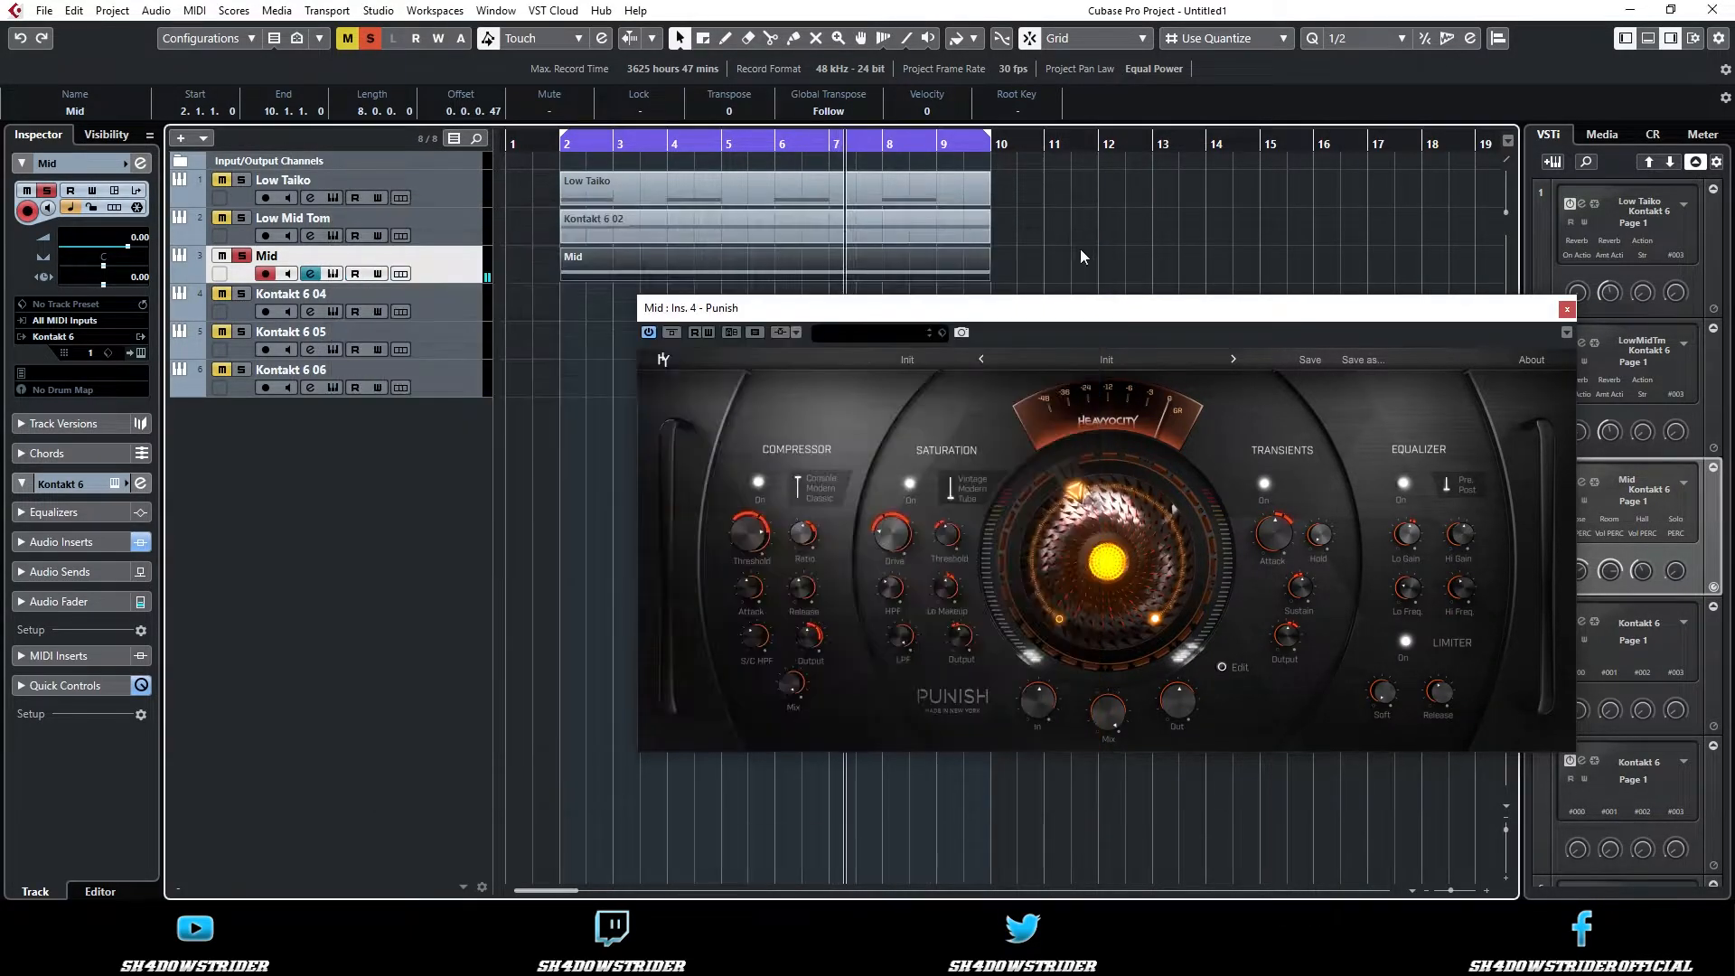
- Switch off the Punish compressor and turn the large central knob slightly past its midpoint while playing from the loop start
click(552, 143)
drag(1124, 576, 1110, 544)
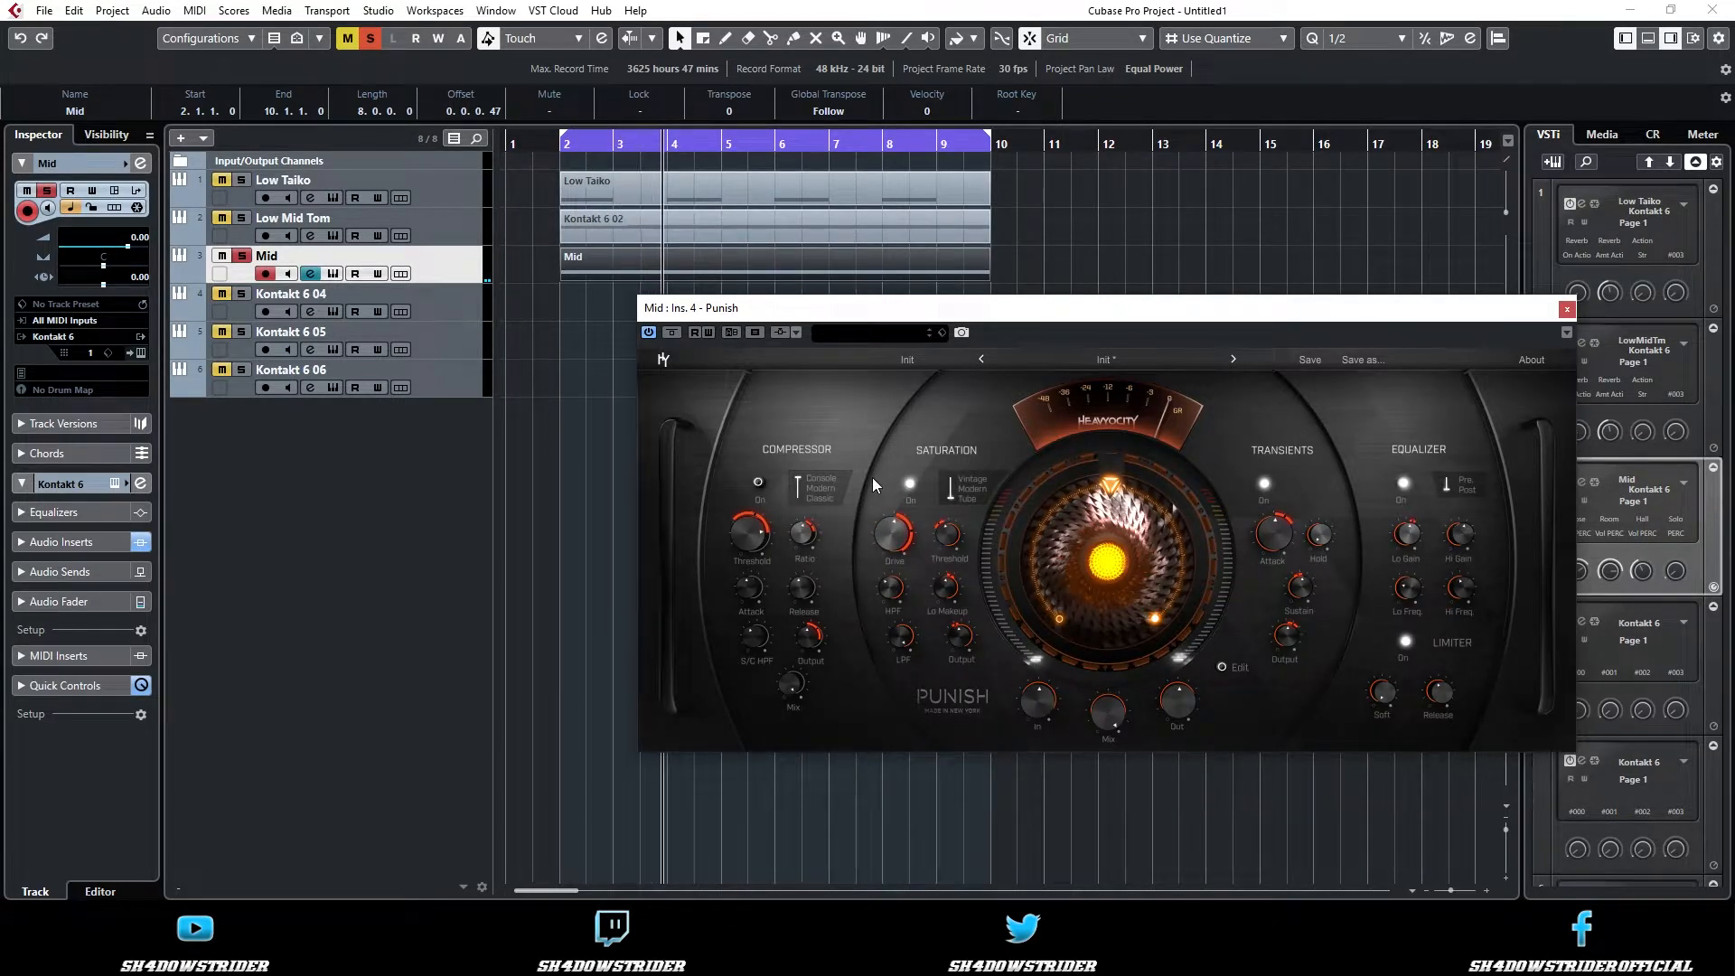
drag(1070, 535, 1105, 502)
click(566, 146)
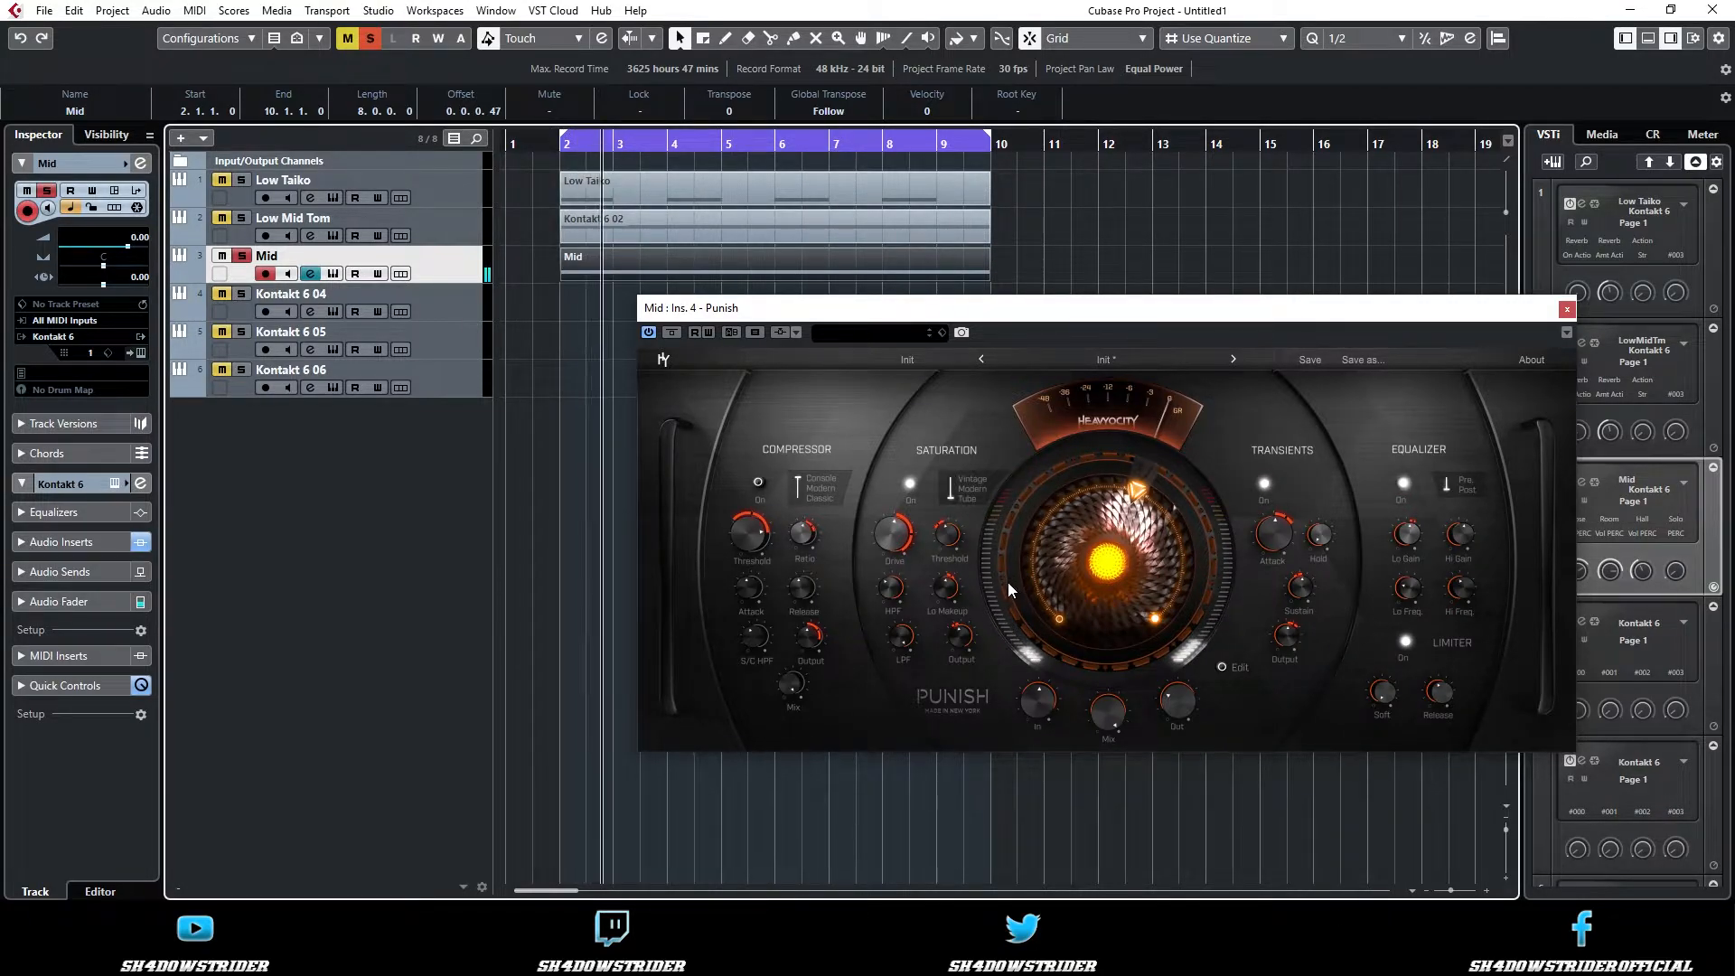
- Set the Punish saturation high-pass to about 108 Hz and low-pass to about 11.8 kHz, and switch off the equalizer and limiter
click(892, 587)
drag(892, 592, 892, 583)
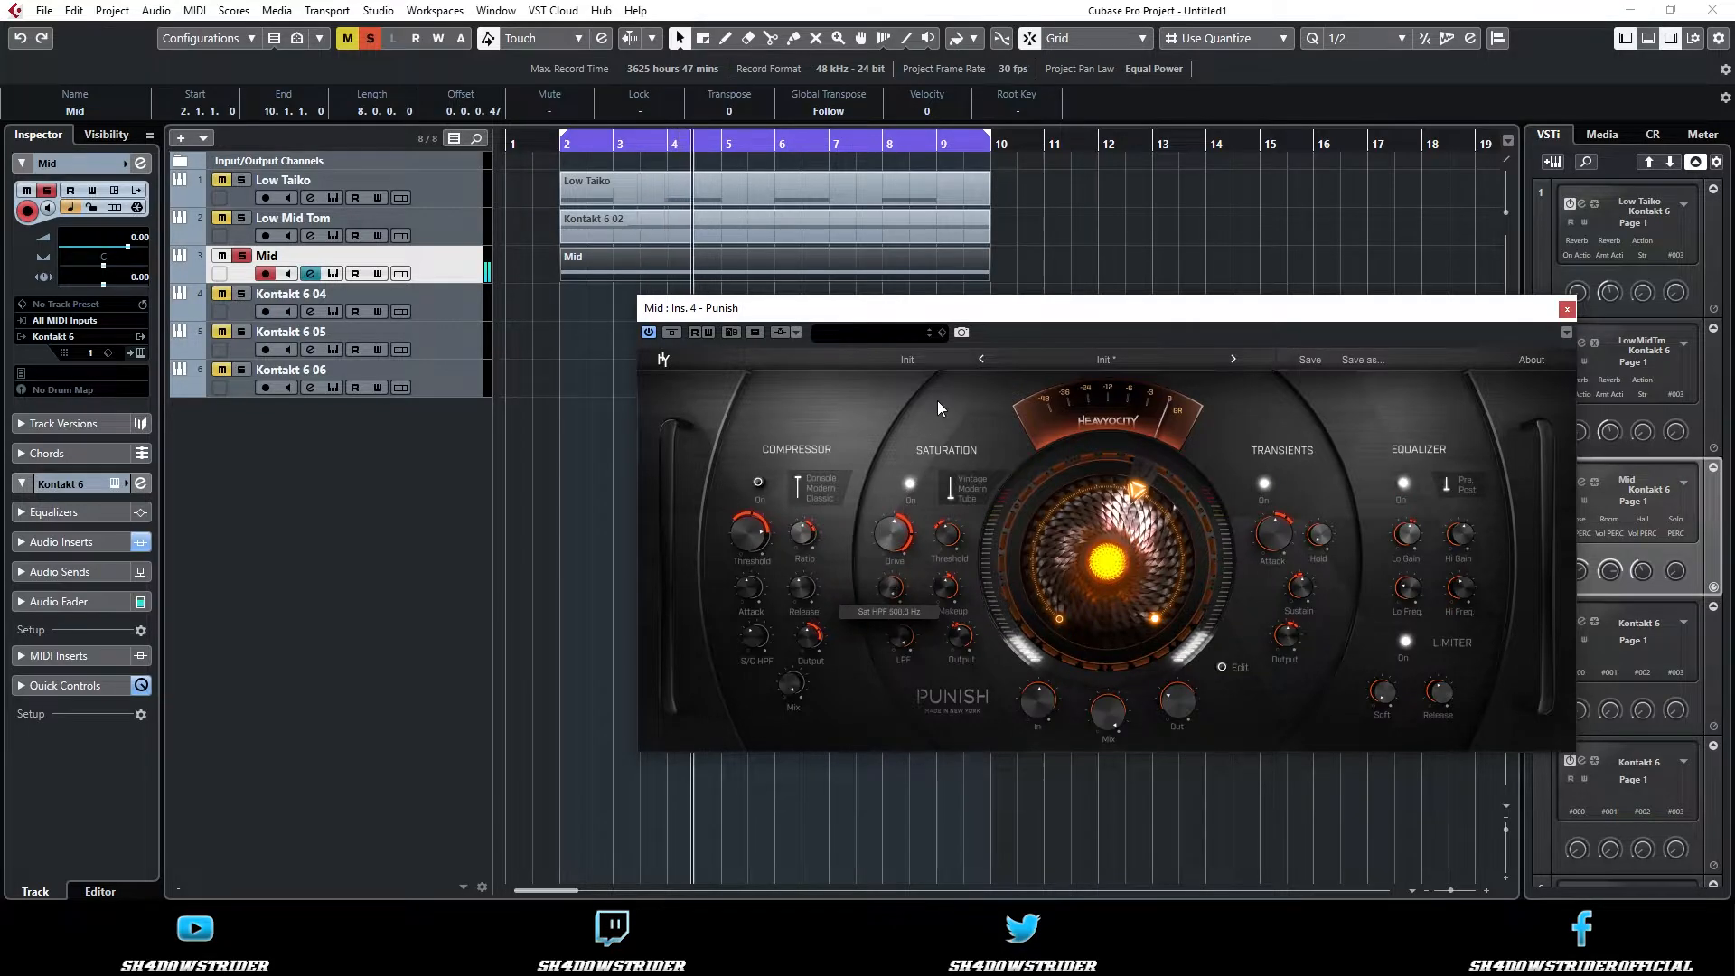
click(551, 139)
drag(893, 590, 896, 644)
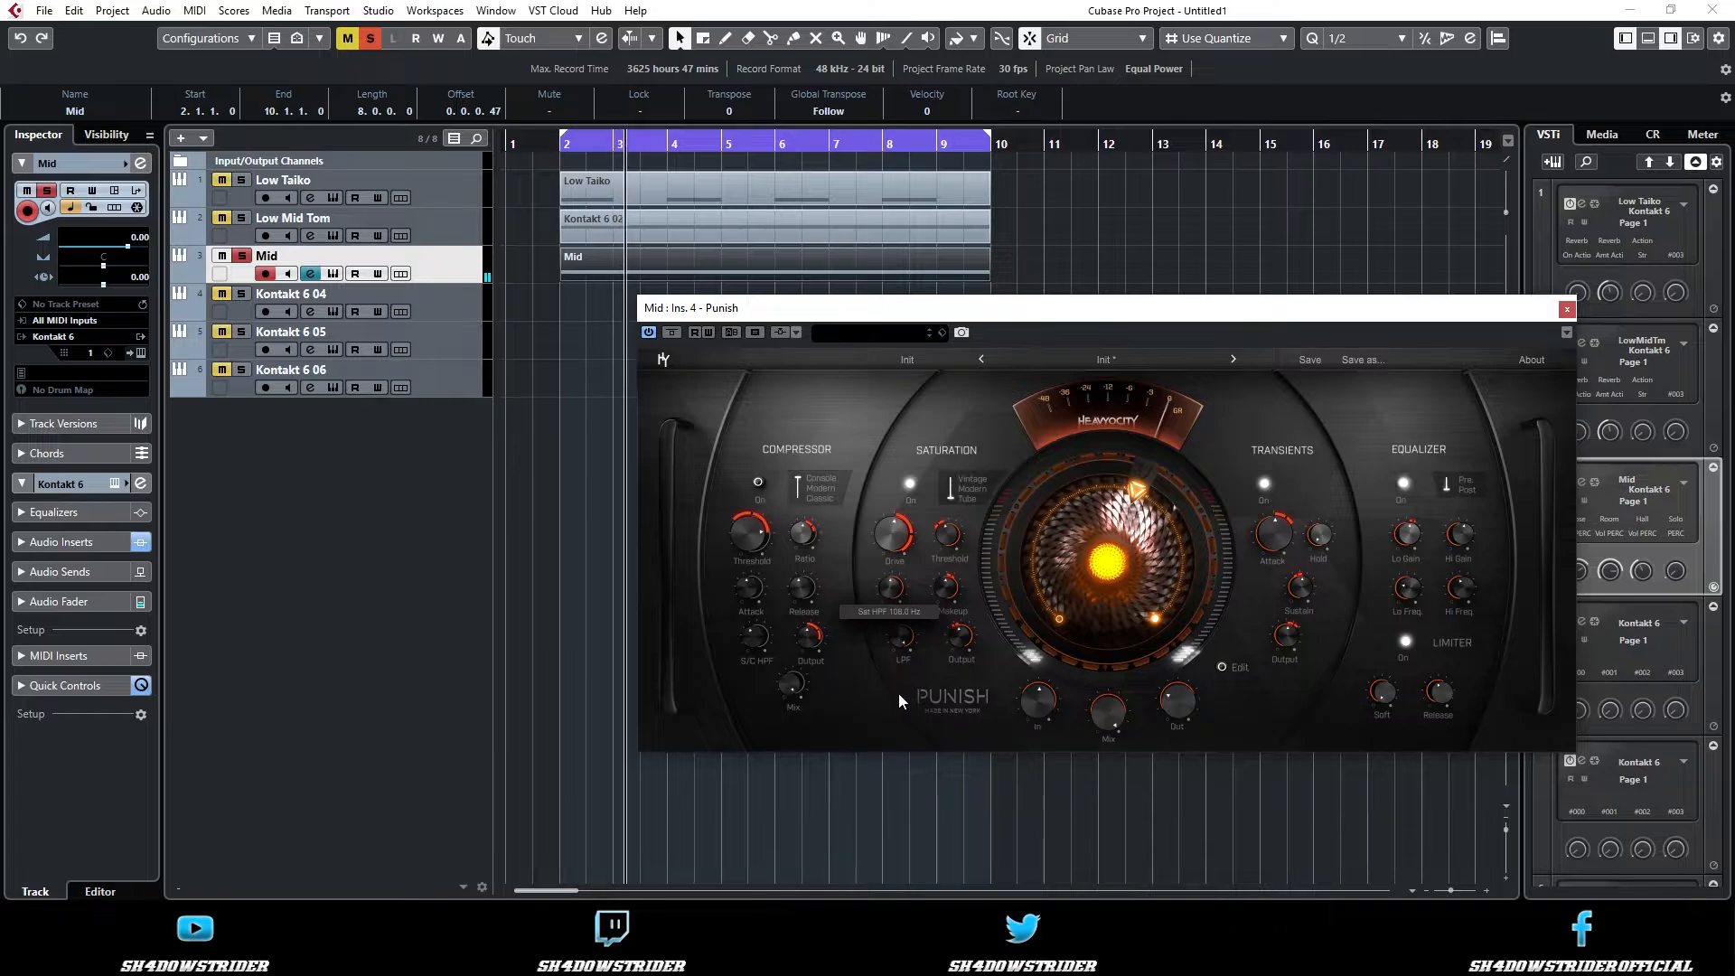
drag(900, 646, 897, 673)
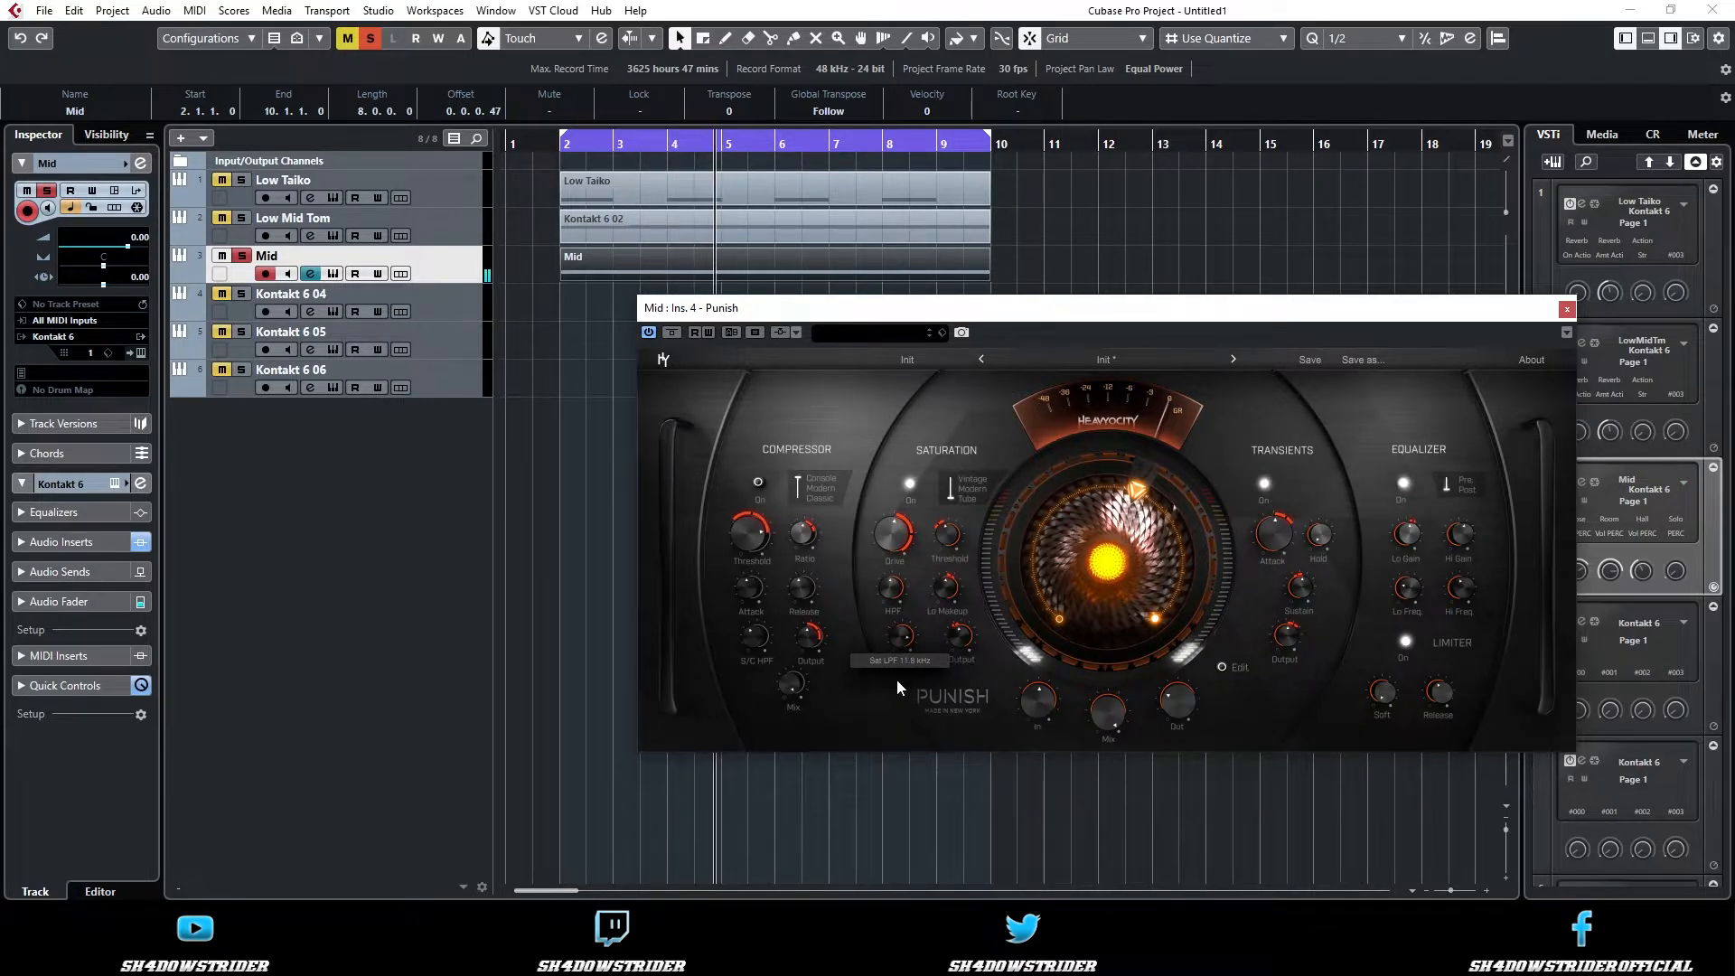
click(1403, 483)
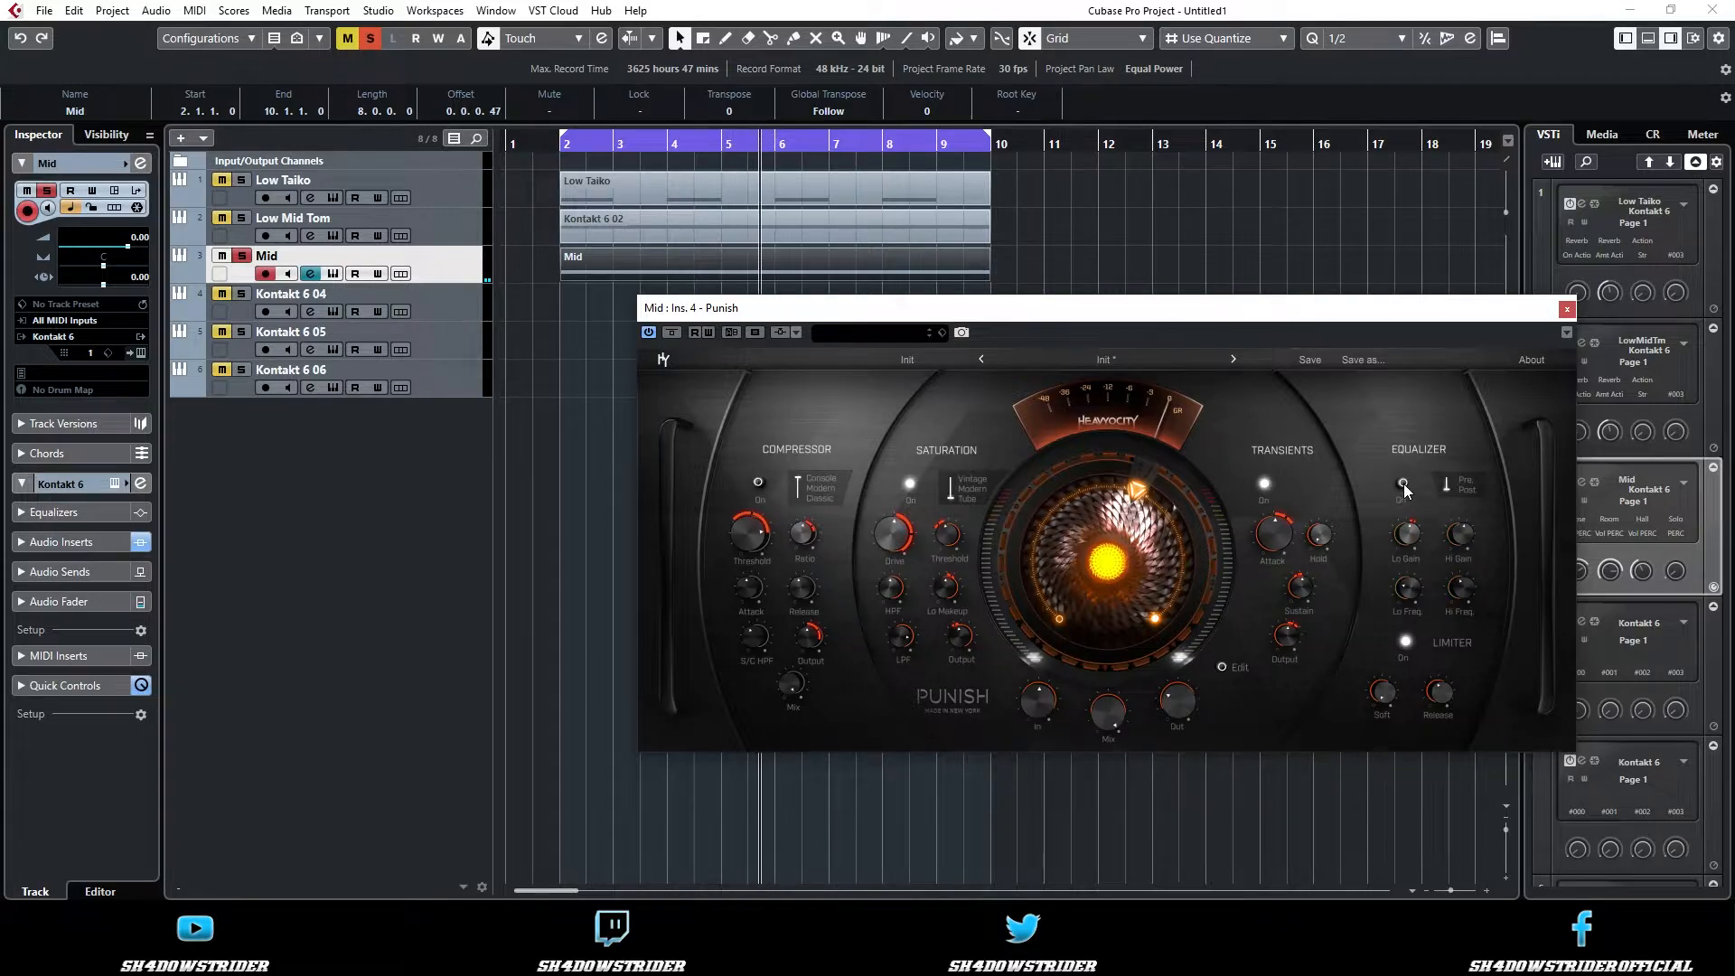
click(1406, 641)
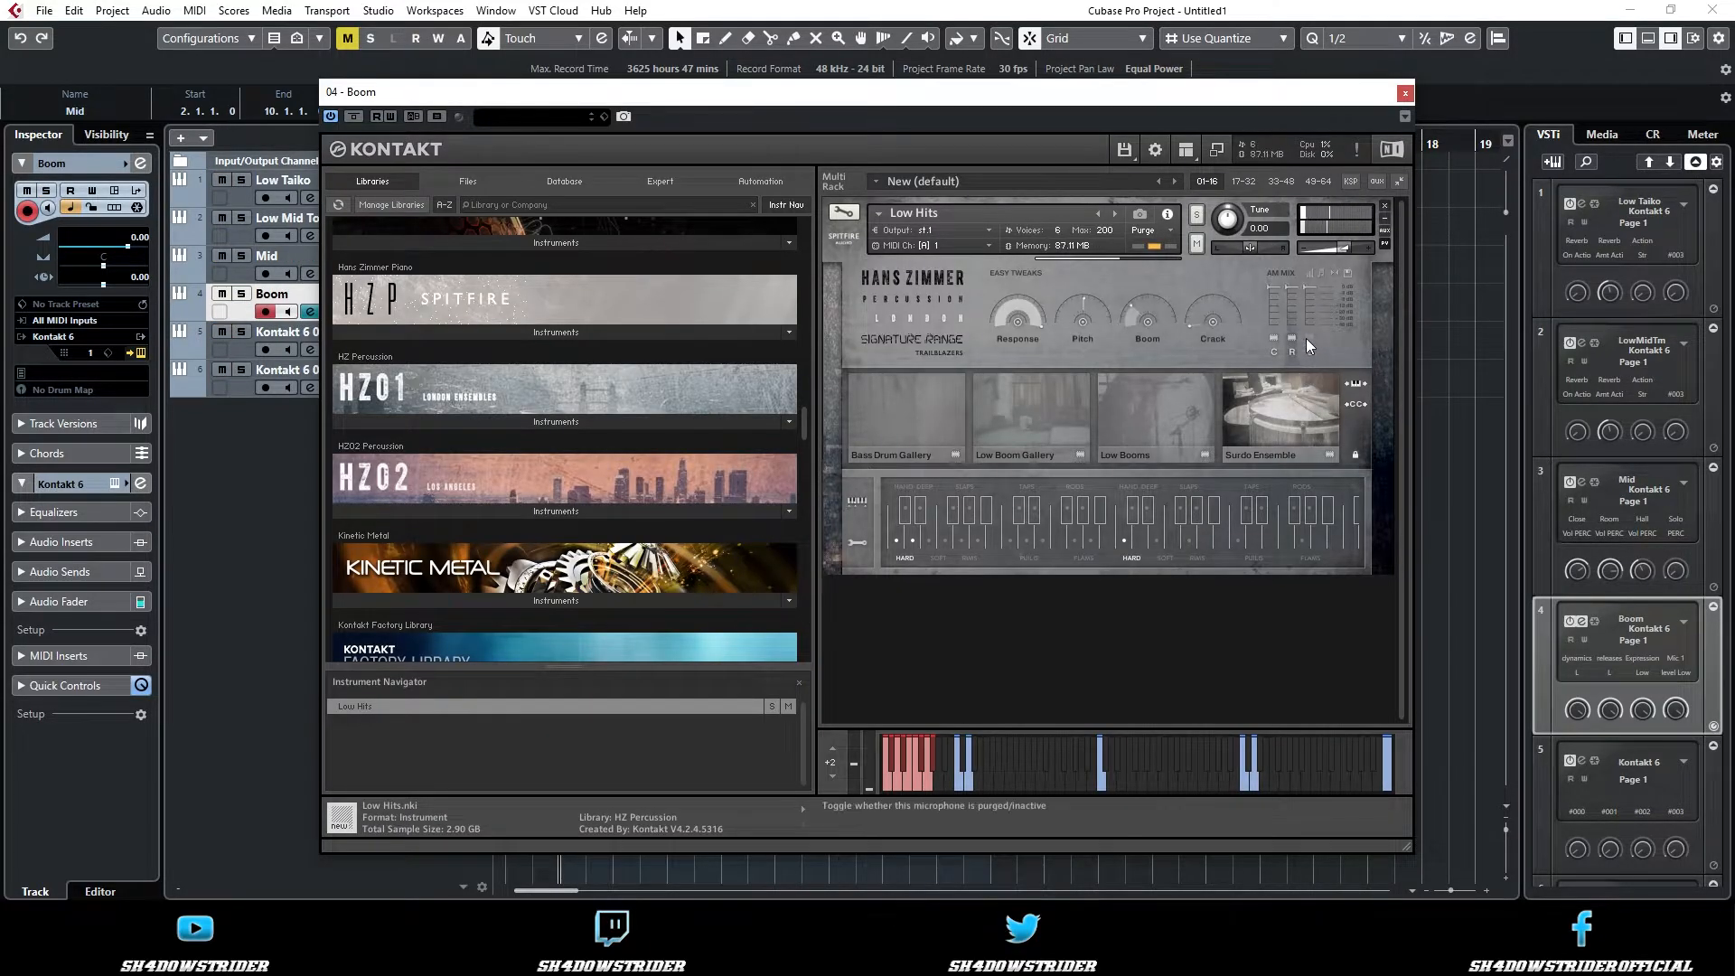
- Load another microphone for the Boom track's Low Hits instrument, close Kontakt, and draw a part on the track from bar 2 to bar 10
click(1306, 338)
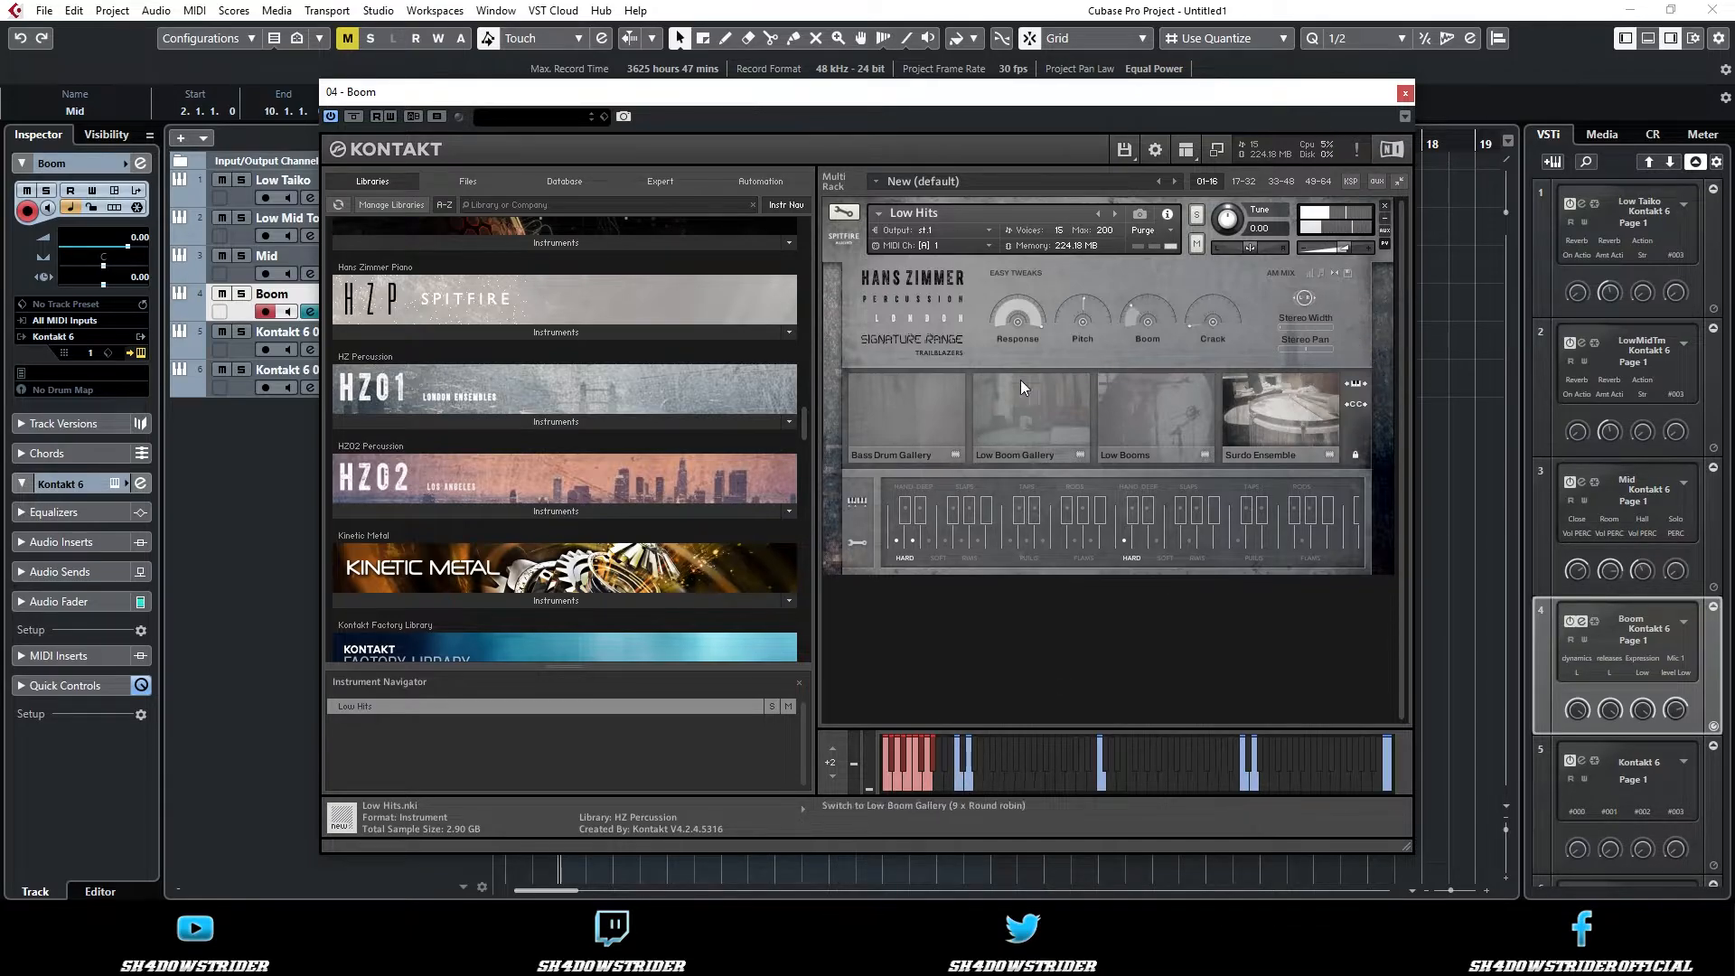
click(1405, 93)
right_click(691, 397)
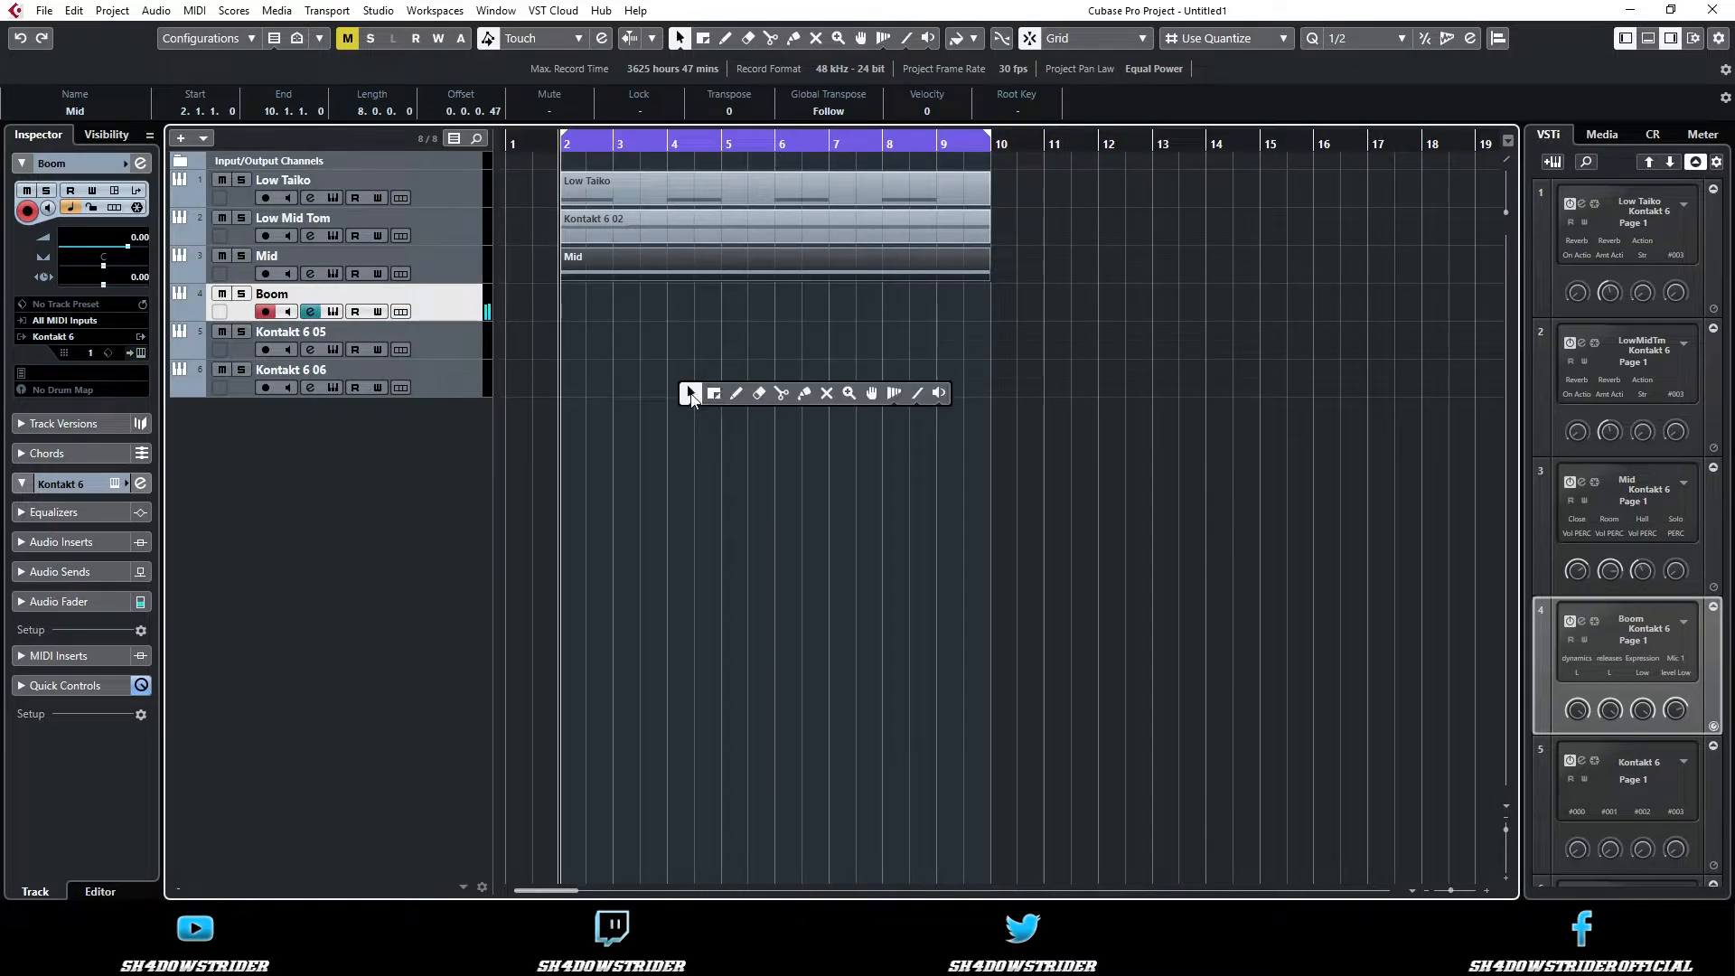
click(737, 393)
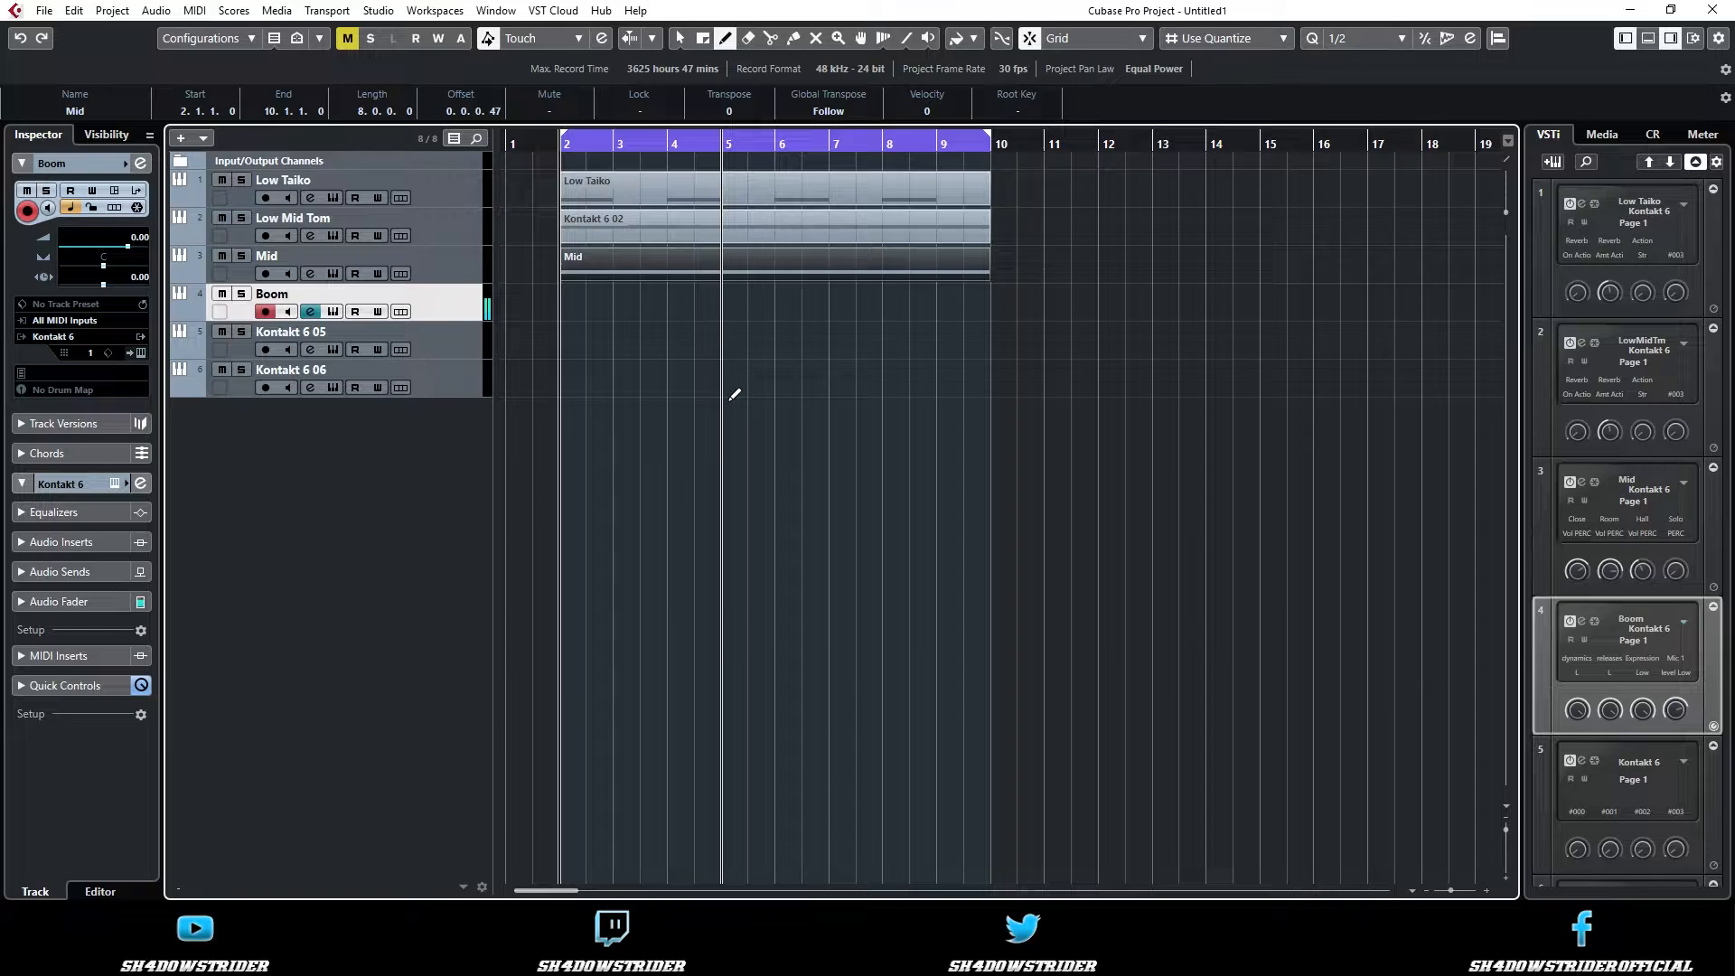
drag(568, 301, 992, 297)
key(1)
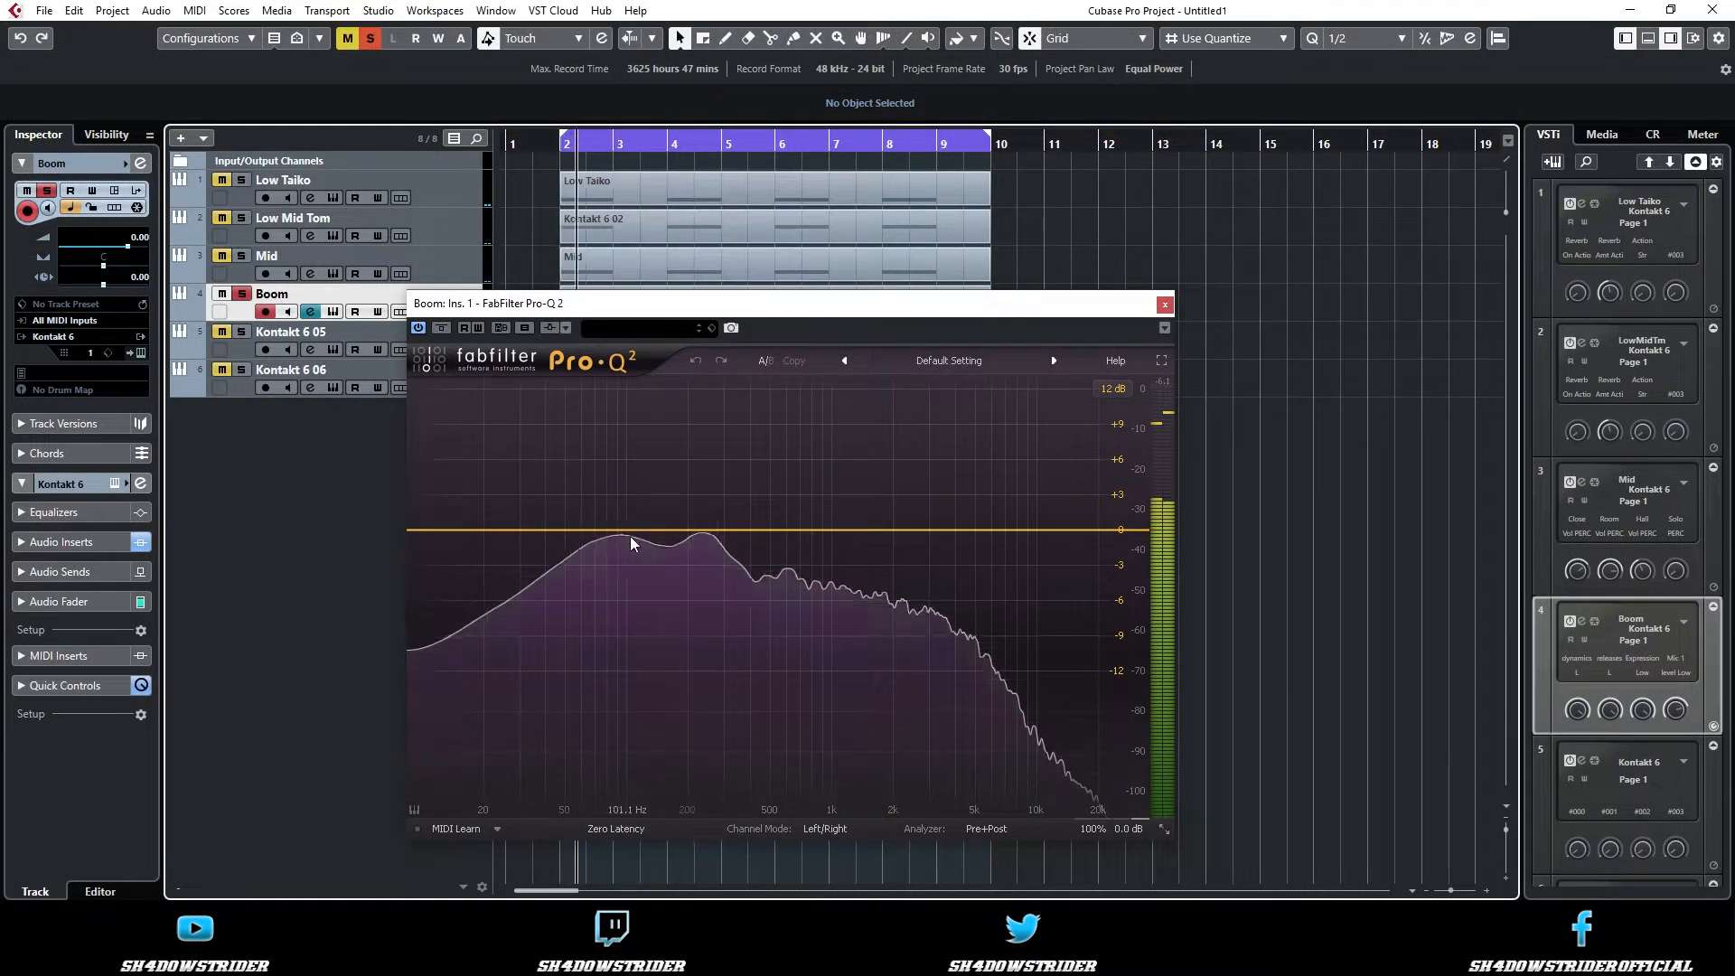
- Add a 12 dB/oct low cut band around 80 Hz in the Boom channel's Pro-Q 2
click(614, 525)
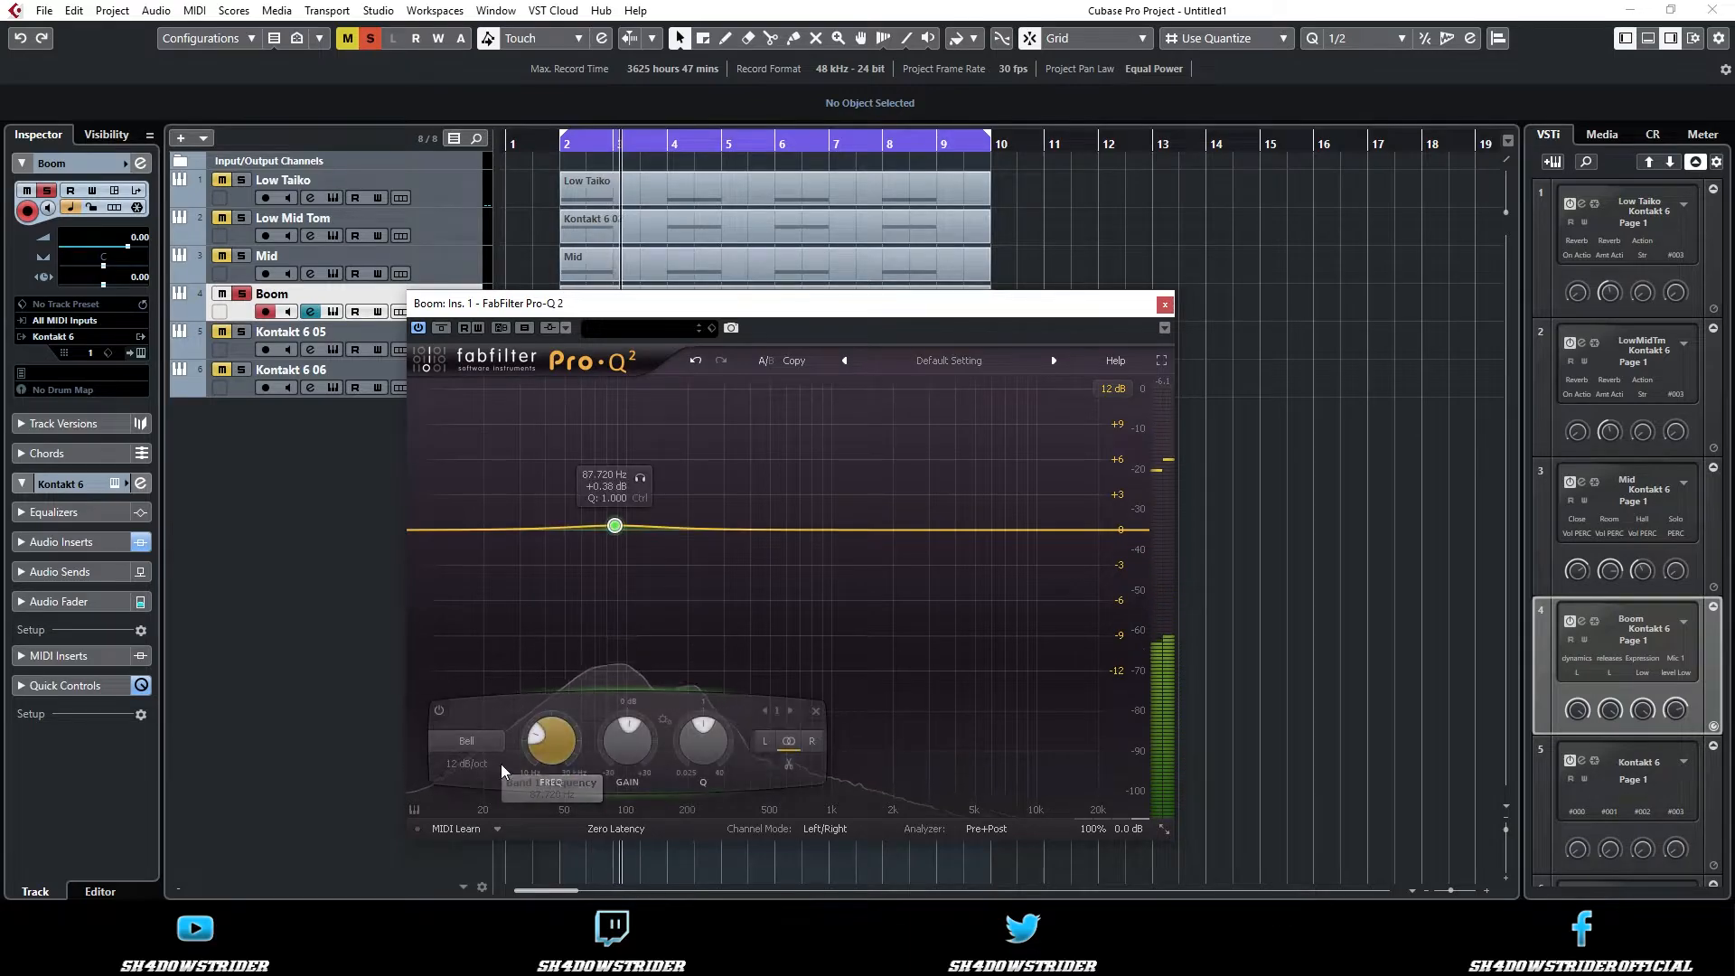
click(479, 741)
click(488, 803)
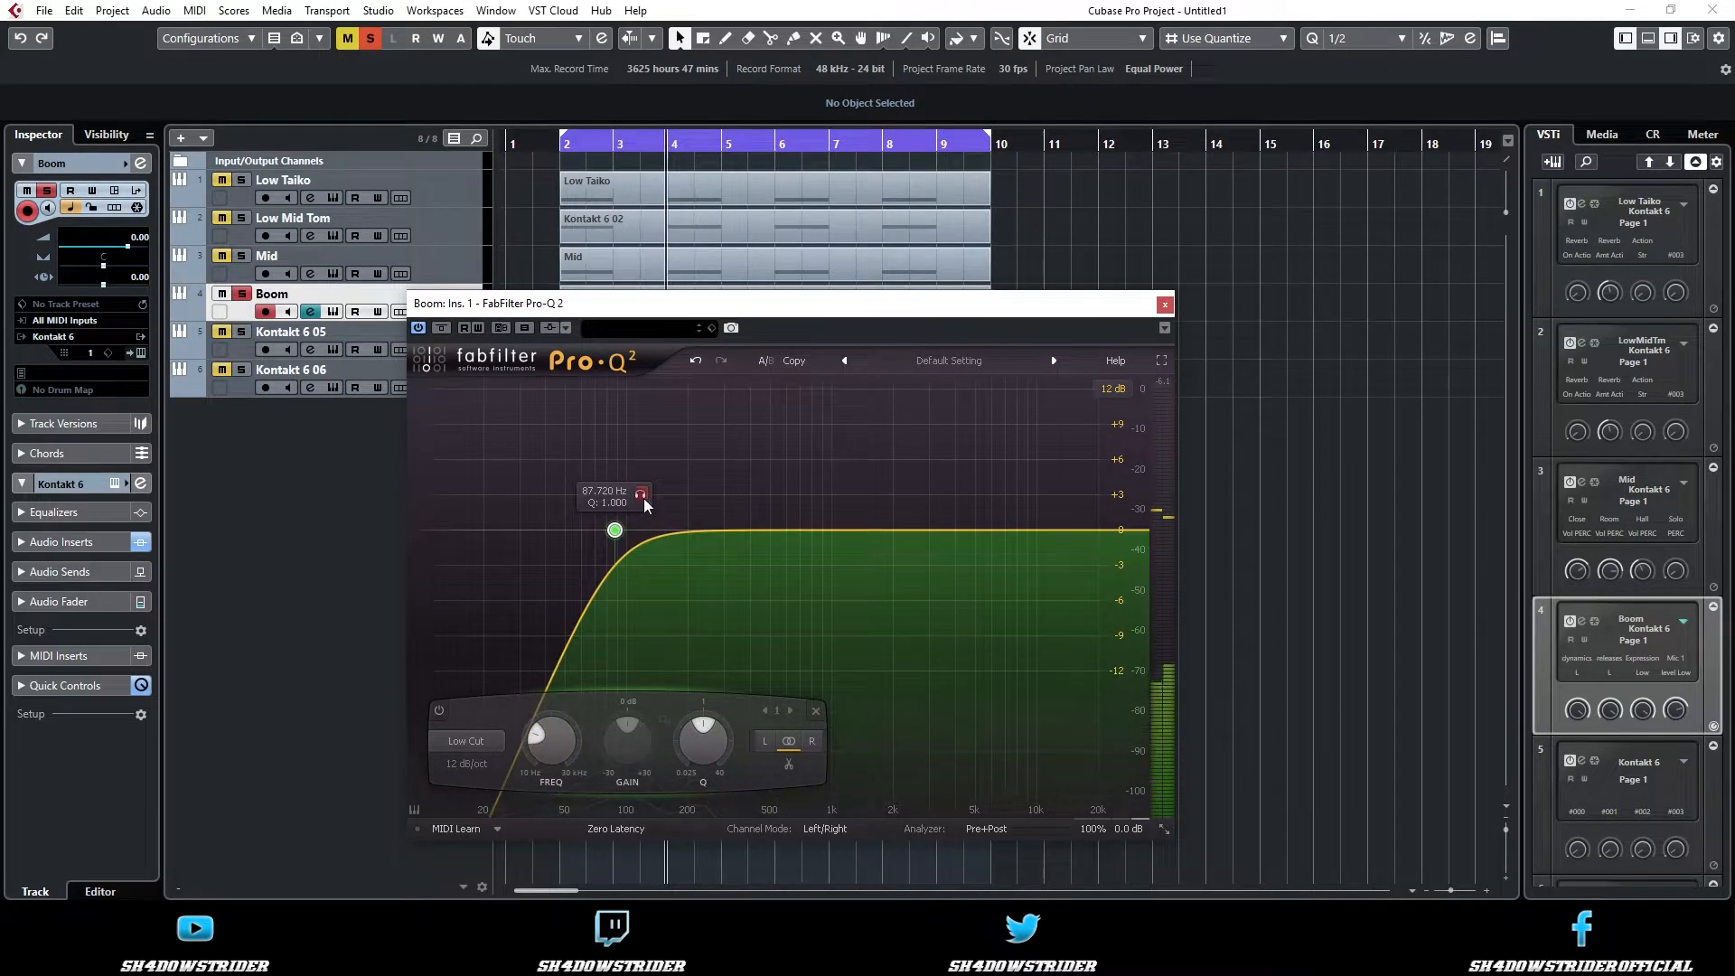
- Add a bell band at about 120 Hz in the Boom EQ, audition it, and set Q to 1.574 and gain to +3 dB
click(643, 540)
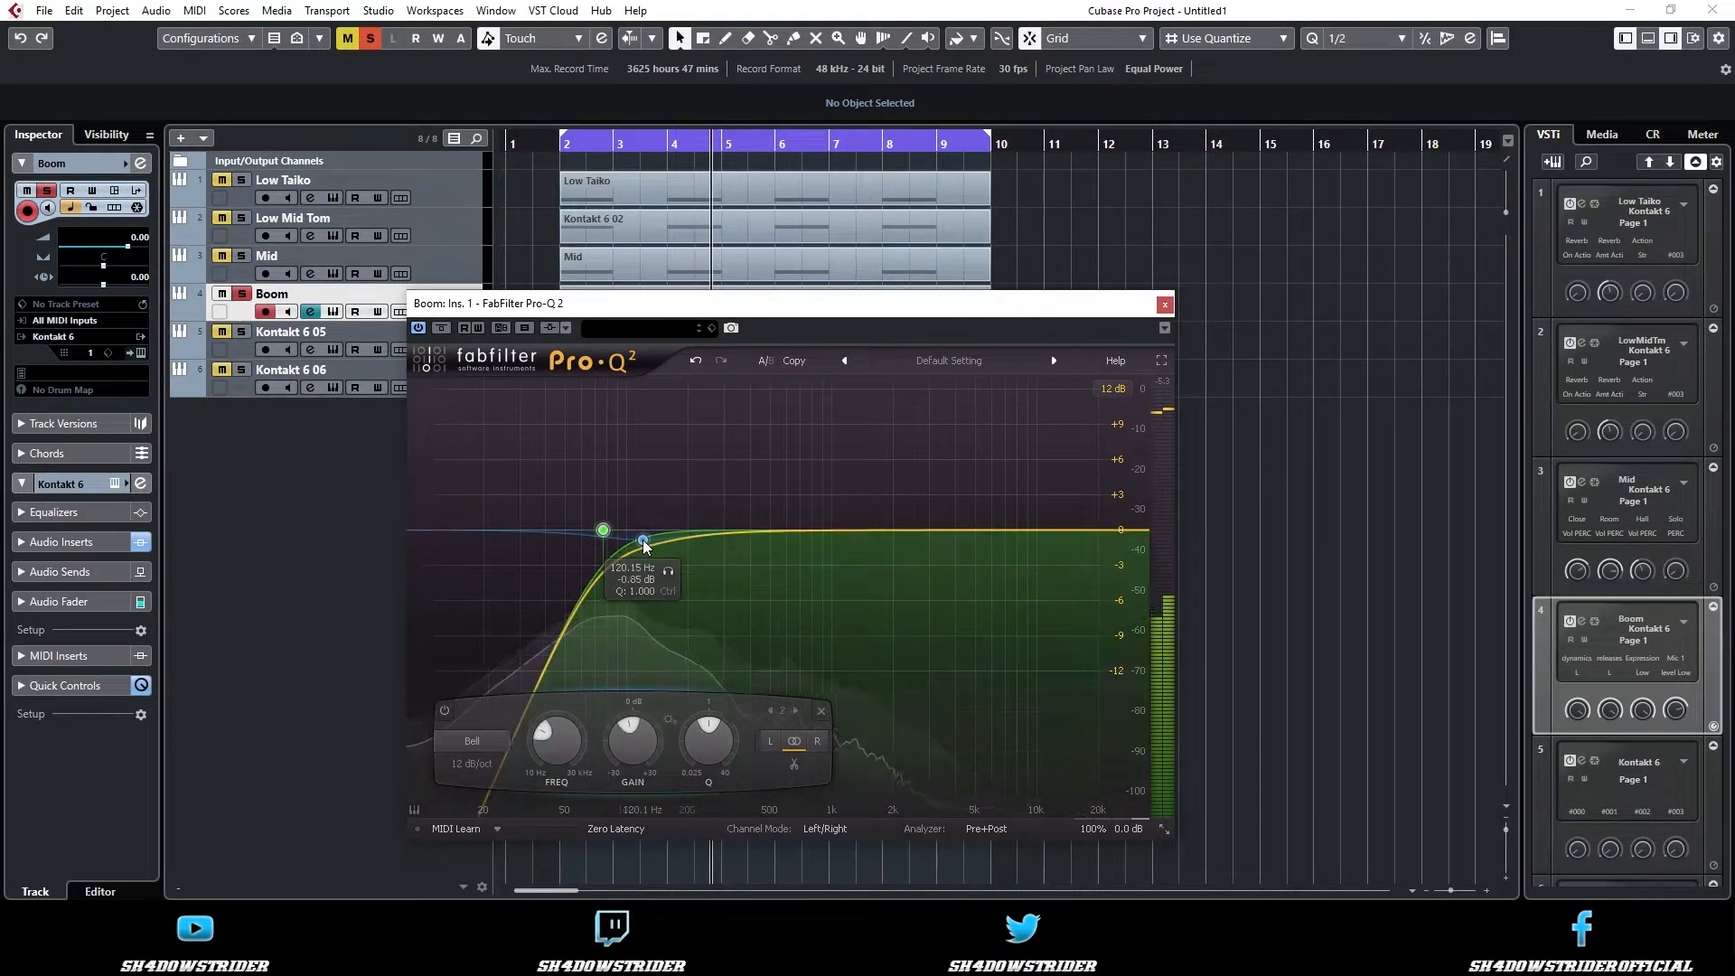
click(668, 571)
scroll(669, 571, up, 3)
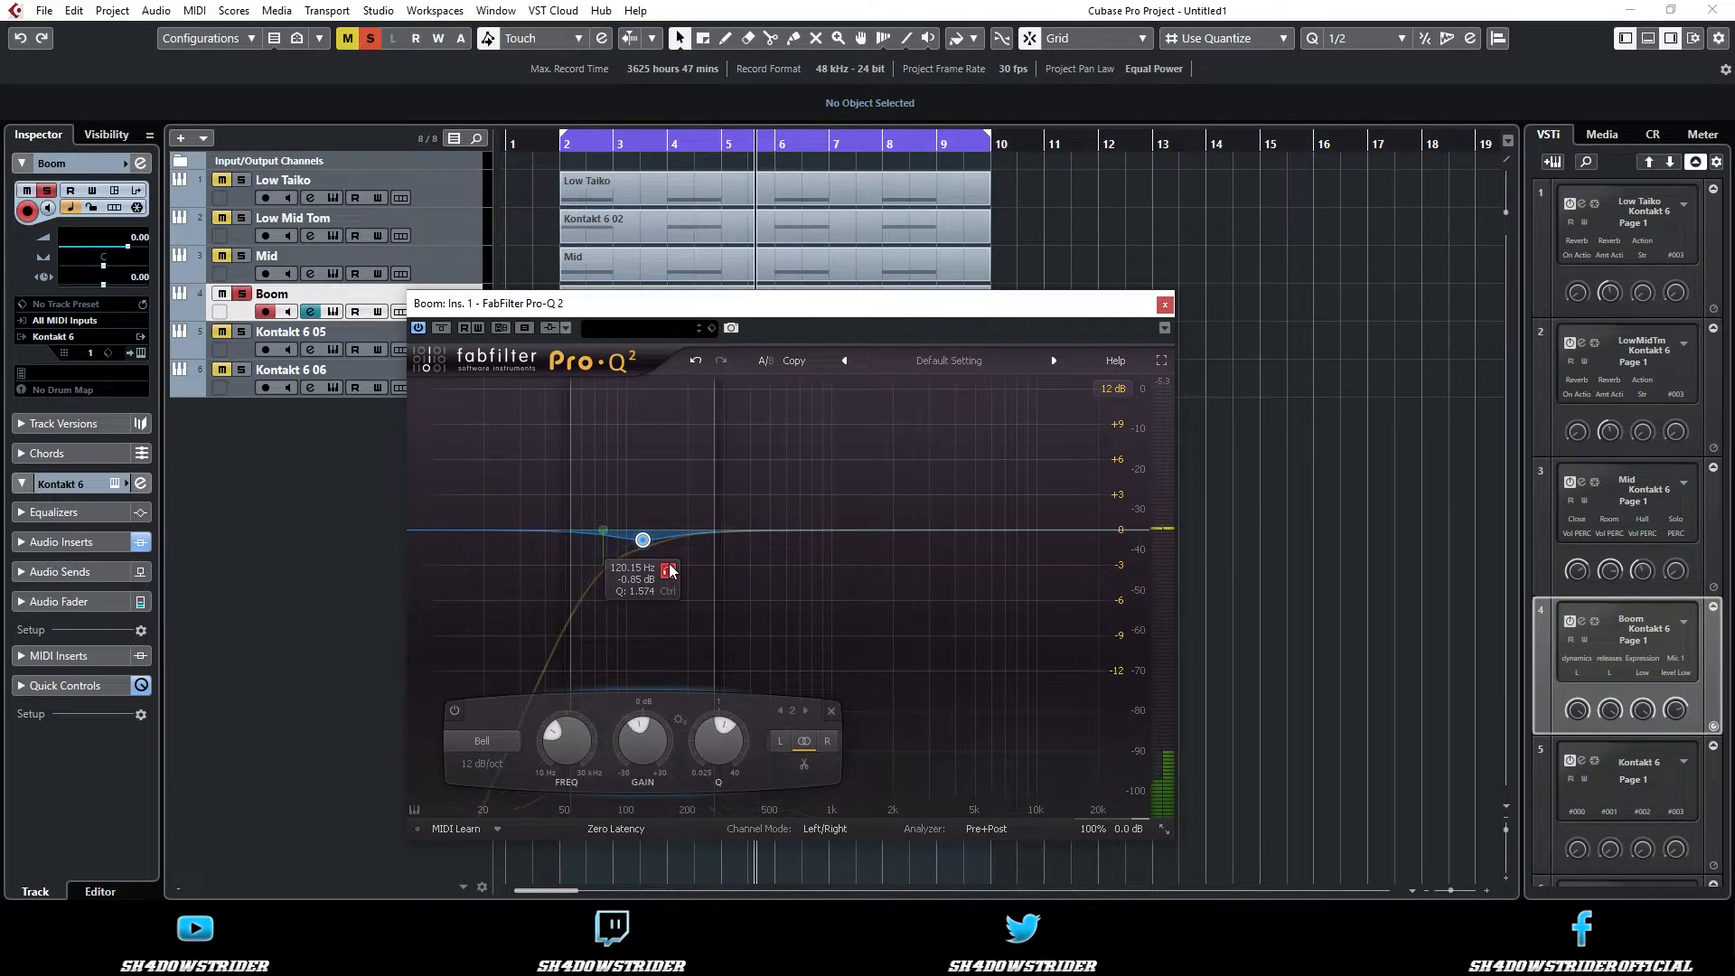
scroll(649, 743, up, 5)
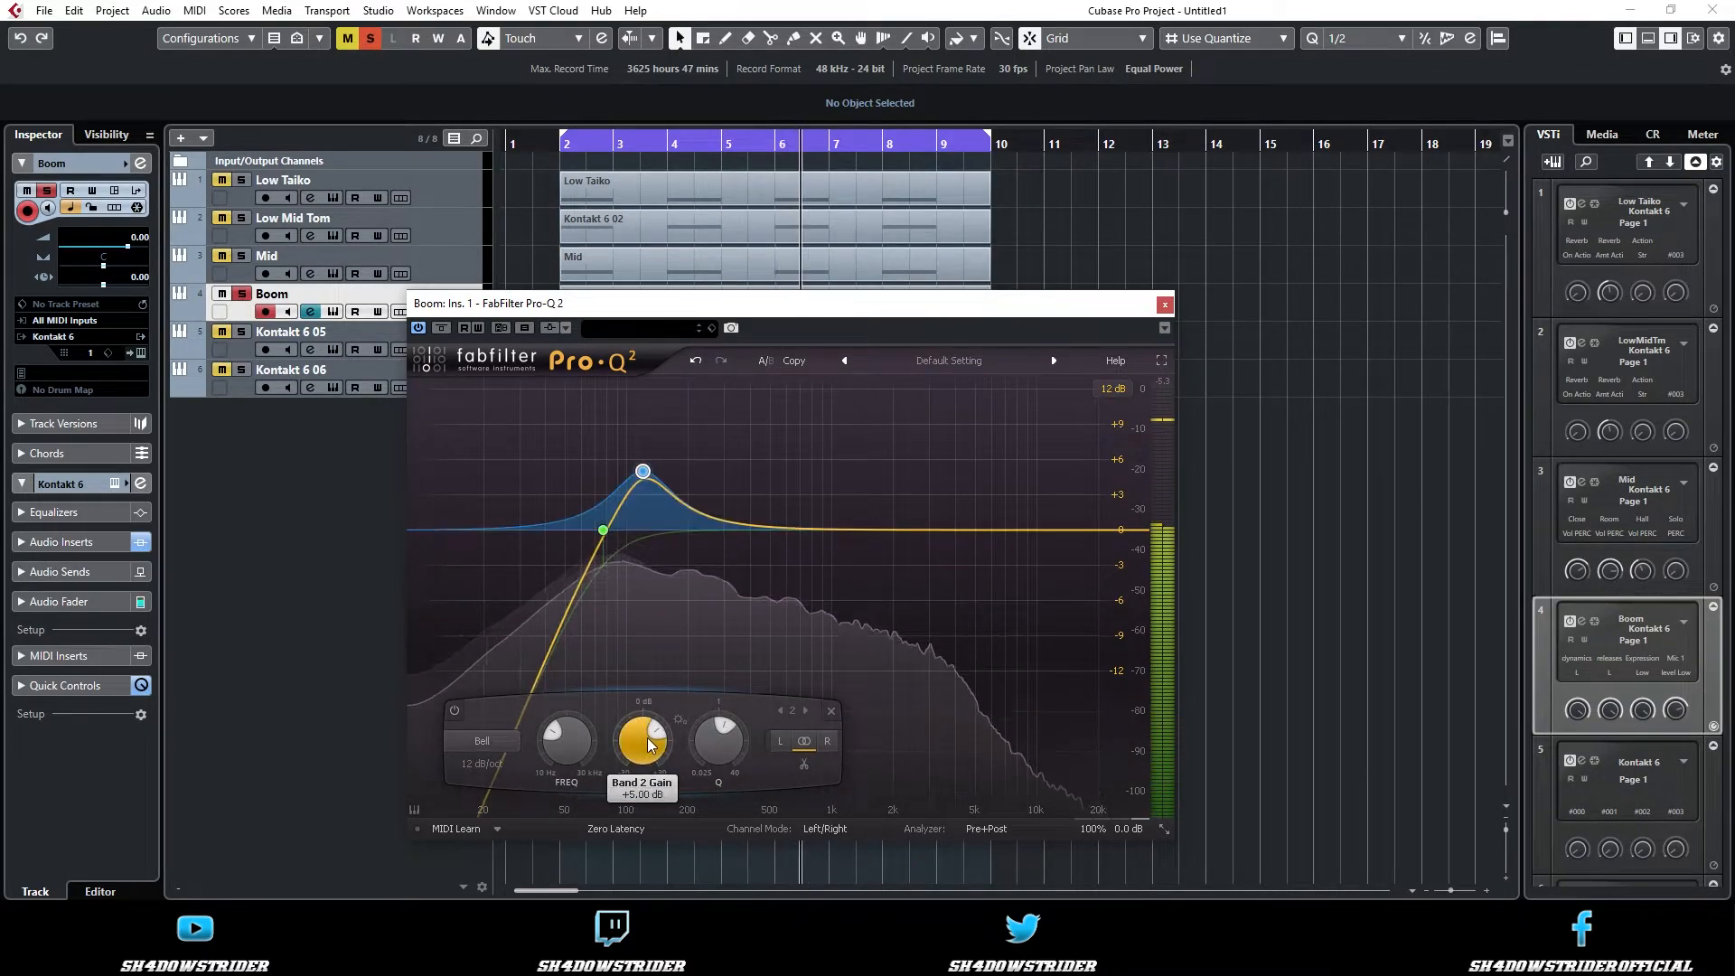
scroll(649, 743, down, 2)
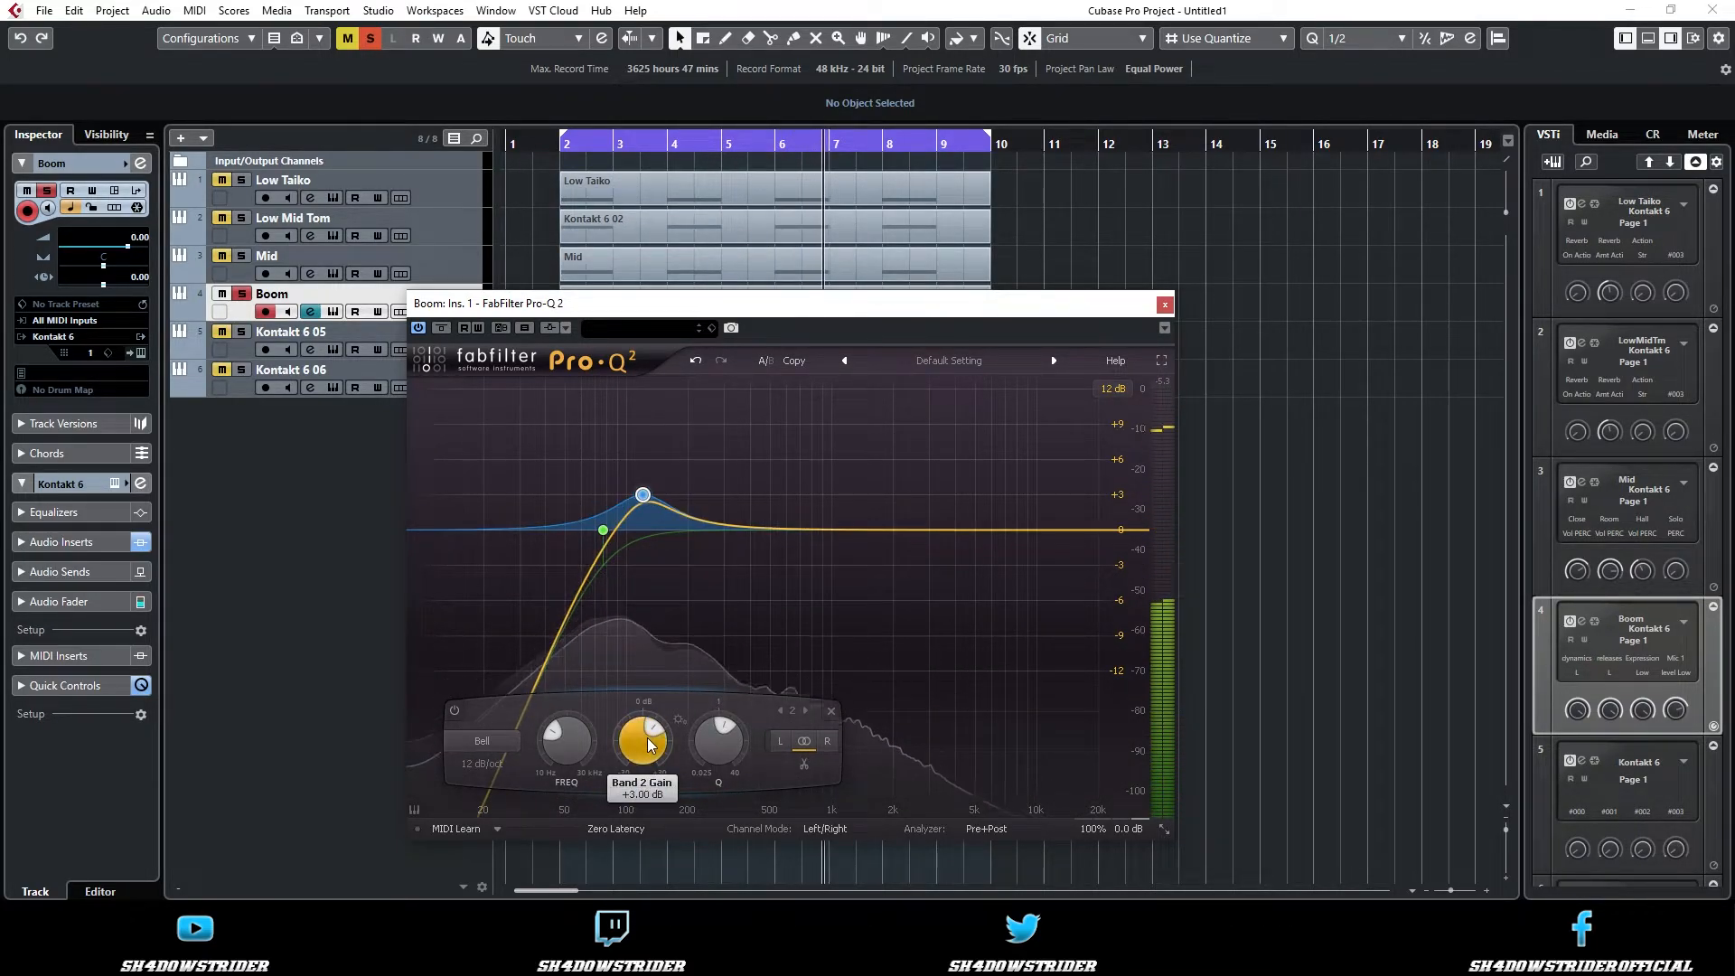
- Add a high shelf band in the Boom EQ at about 2080 Hz with about -3.7 dB of gain
click(872, 530)
click(711, 741)
click(729, 825)
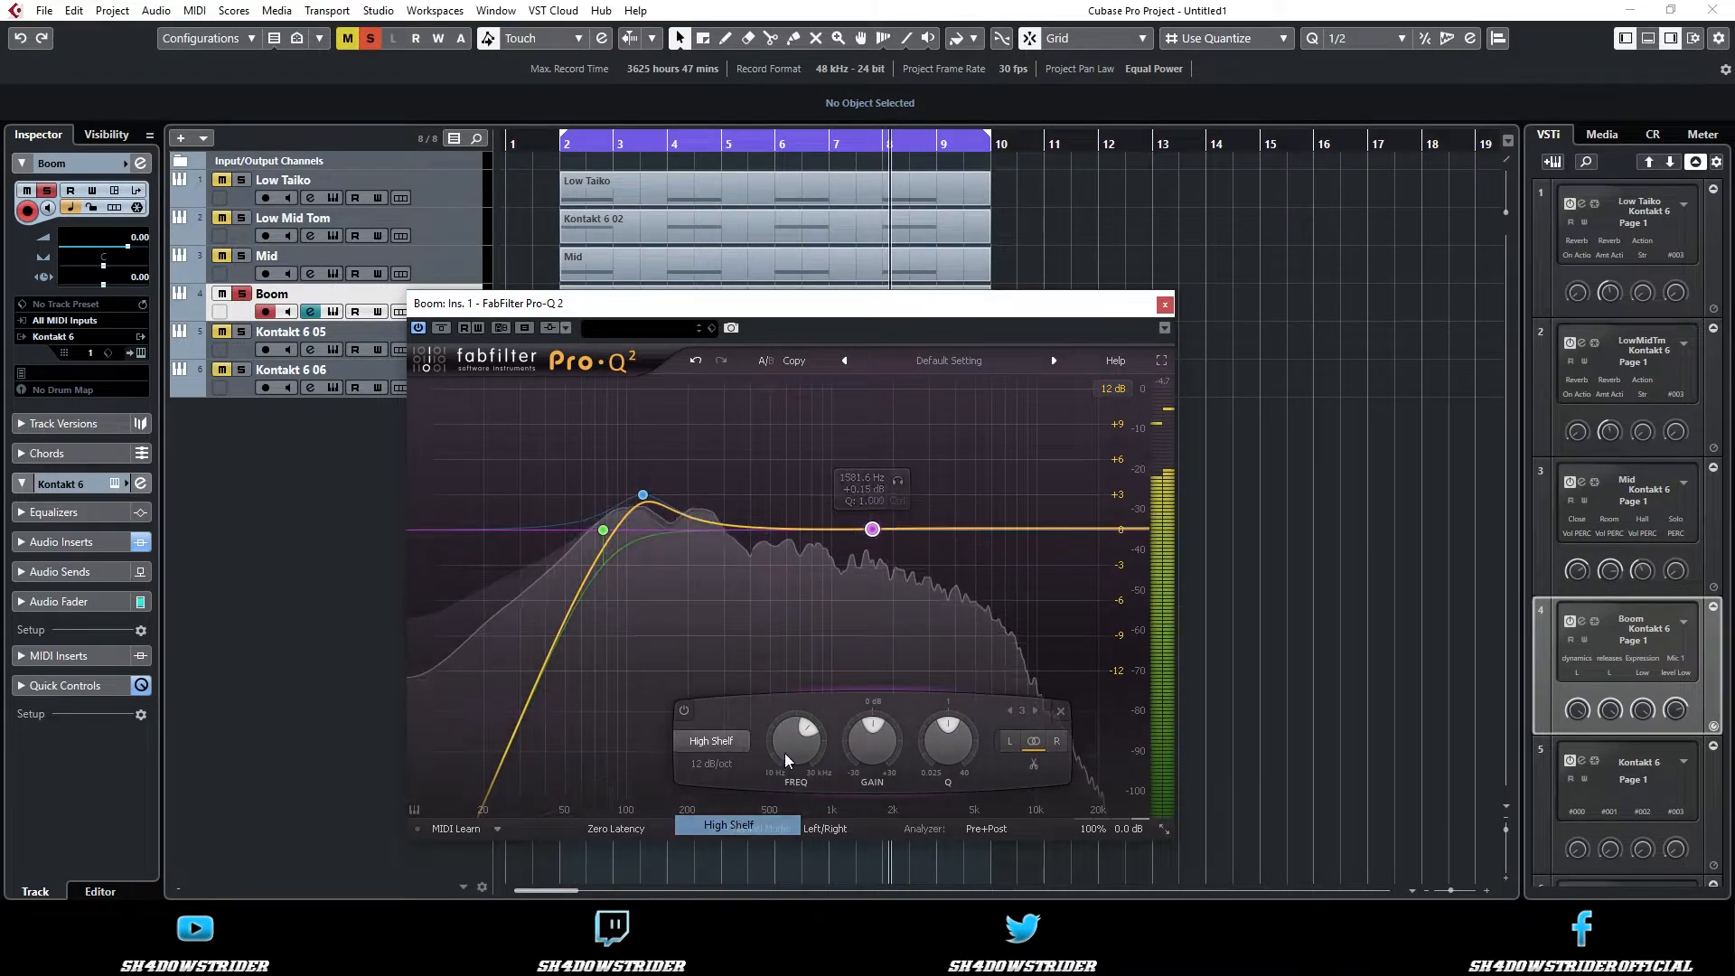
drag(872, 529, 896, 552)
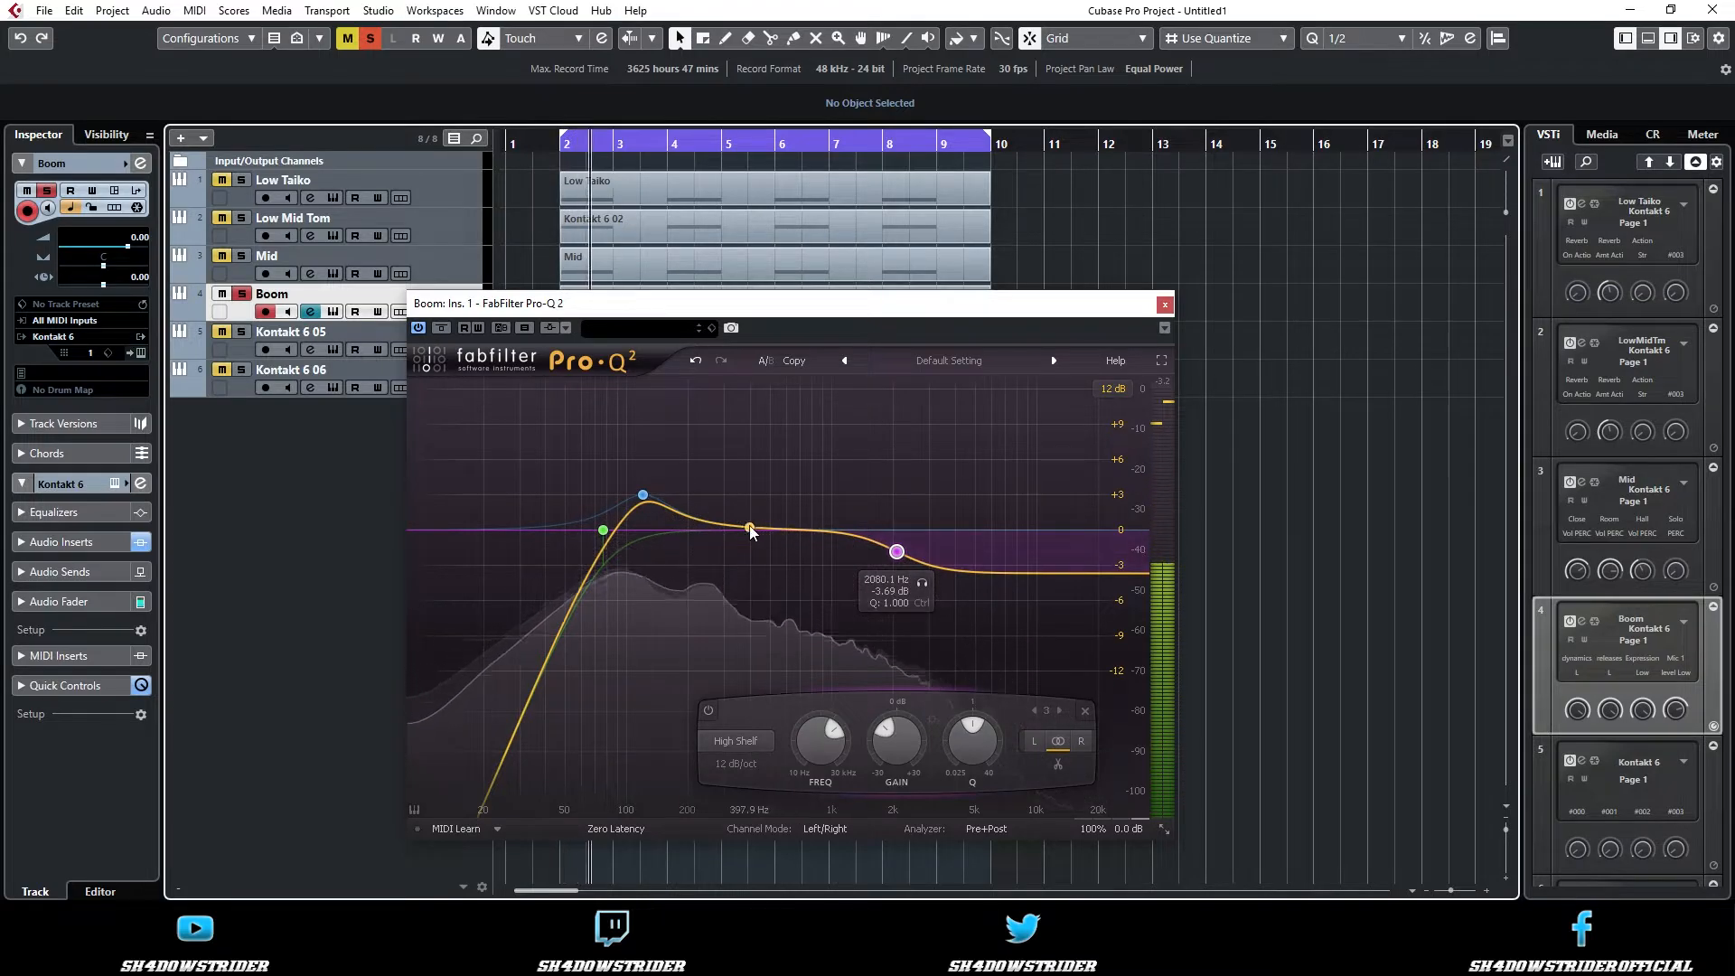
- Add a narrow bell band at about 709 Hz with Q 3.894 in the Boom EQ, and set its gain to -5 dB
click(783, 522)
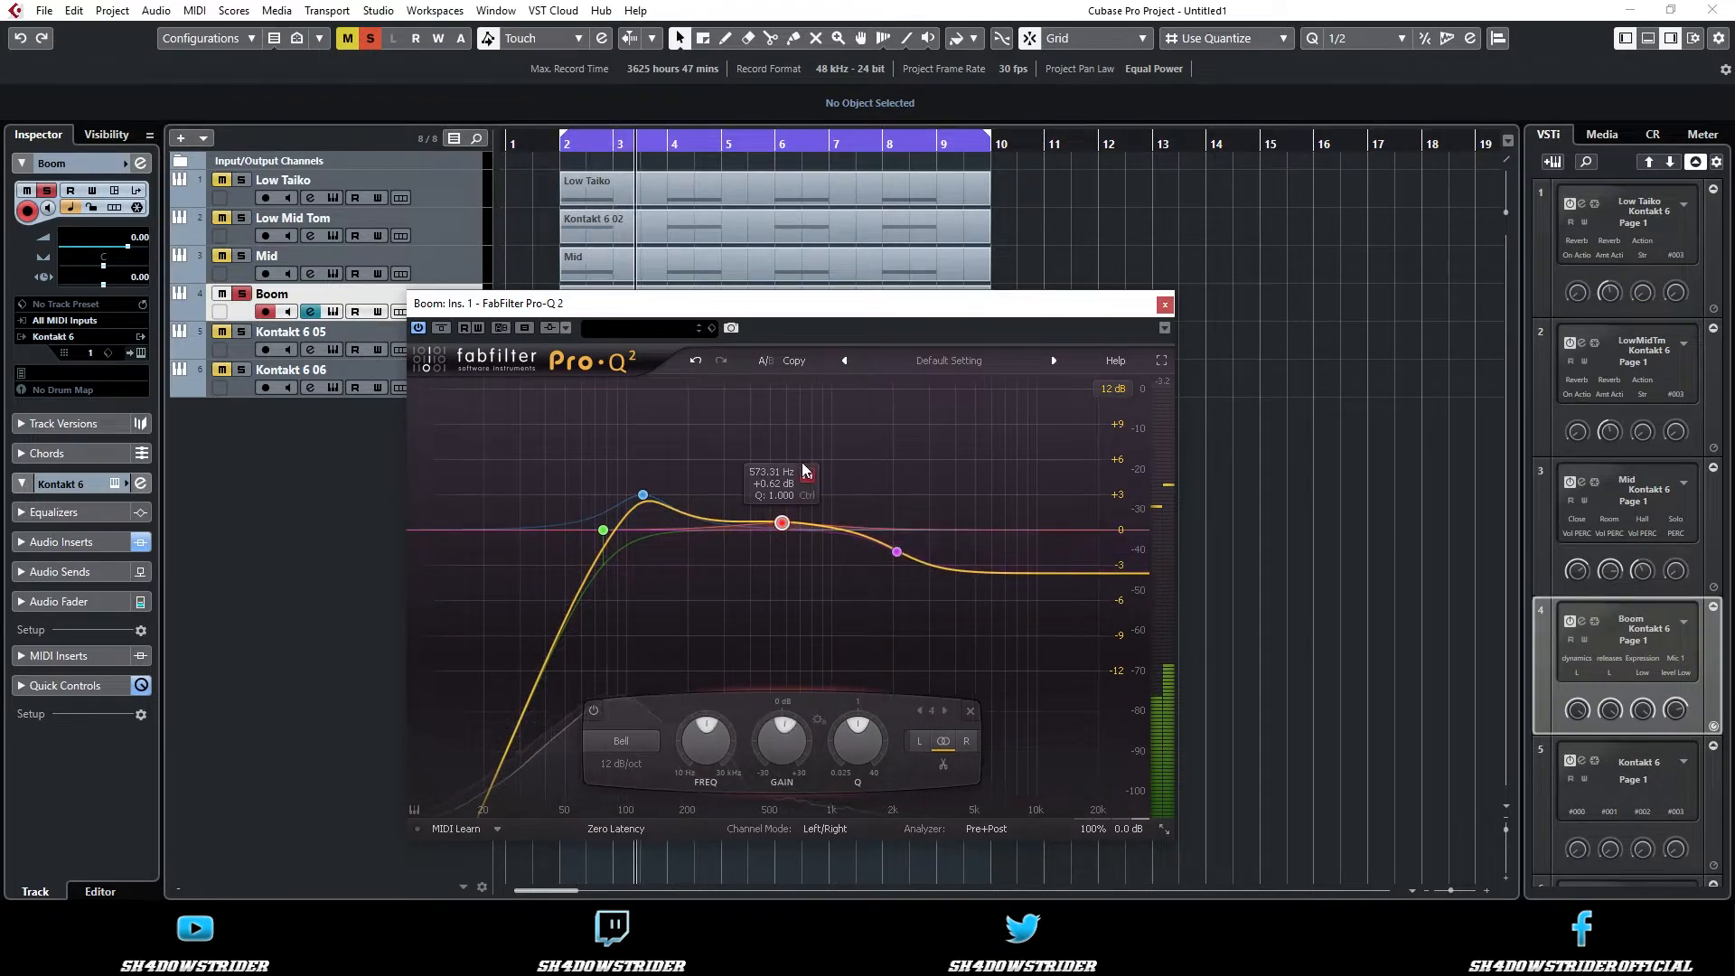
scroll(811, 478, up, 5)
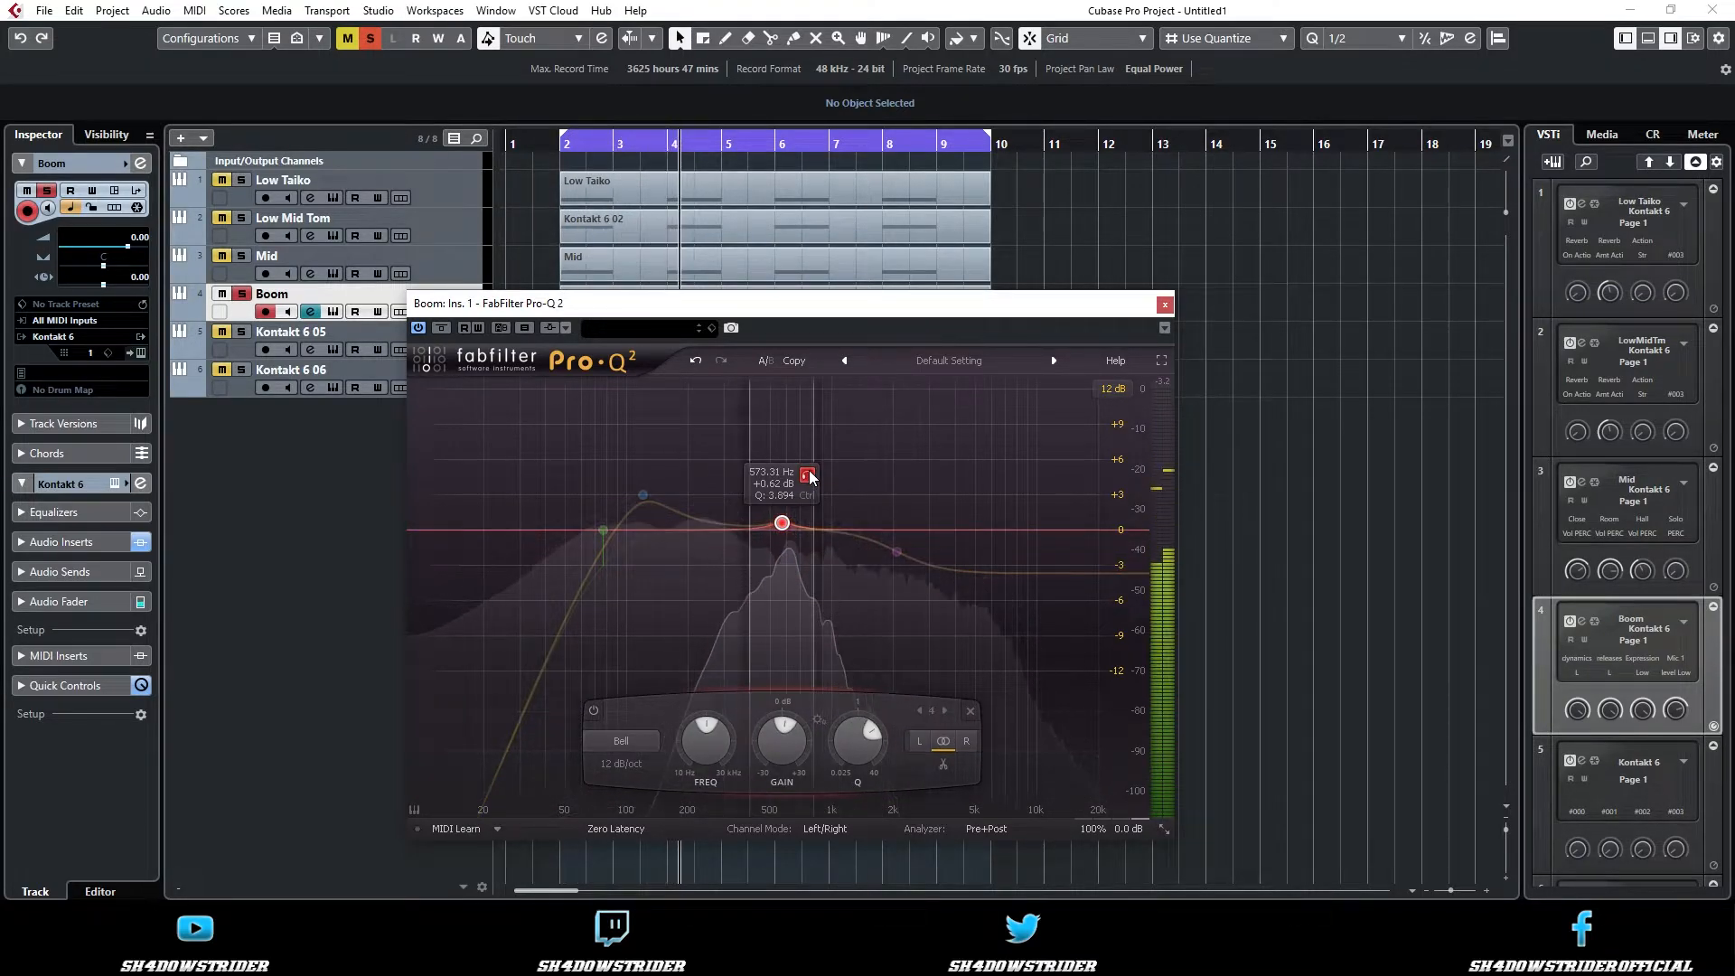
mouse_move(811, 478)
mouse_down()
mouse_move(858, 480)
mouse_move(827, 479)
mouse_up()
double_click(802, 741)
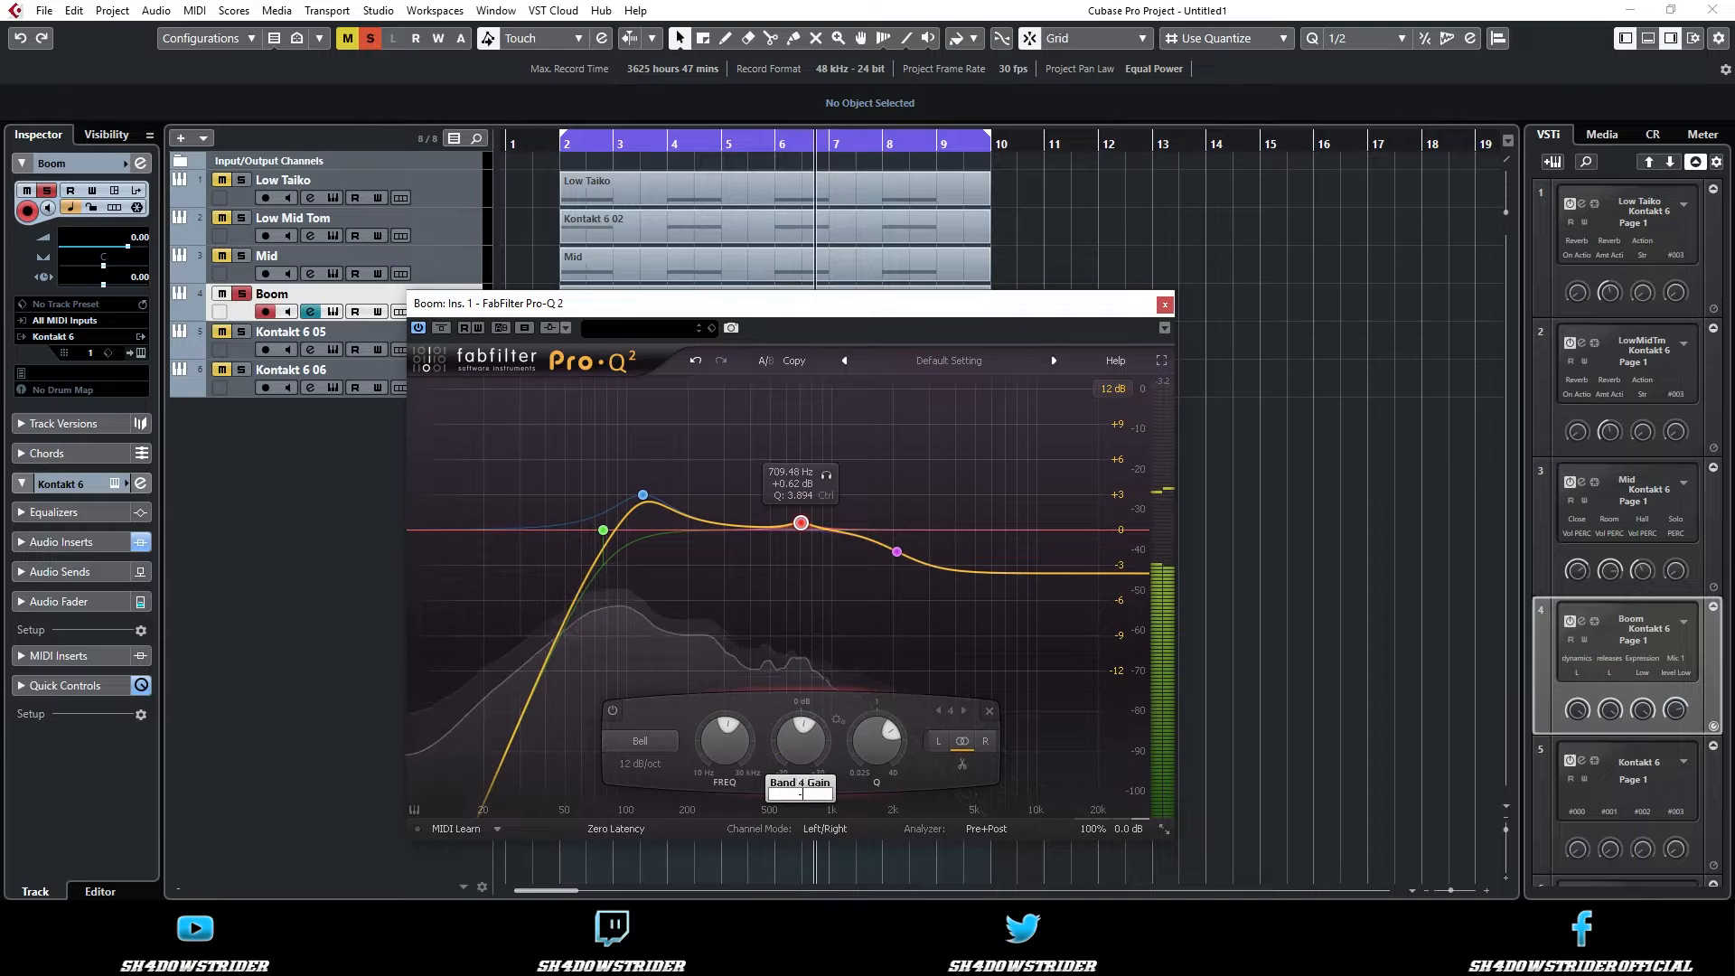
text(-5)
key(Return)
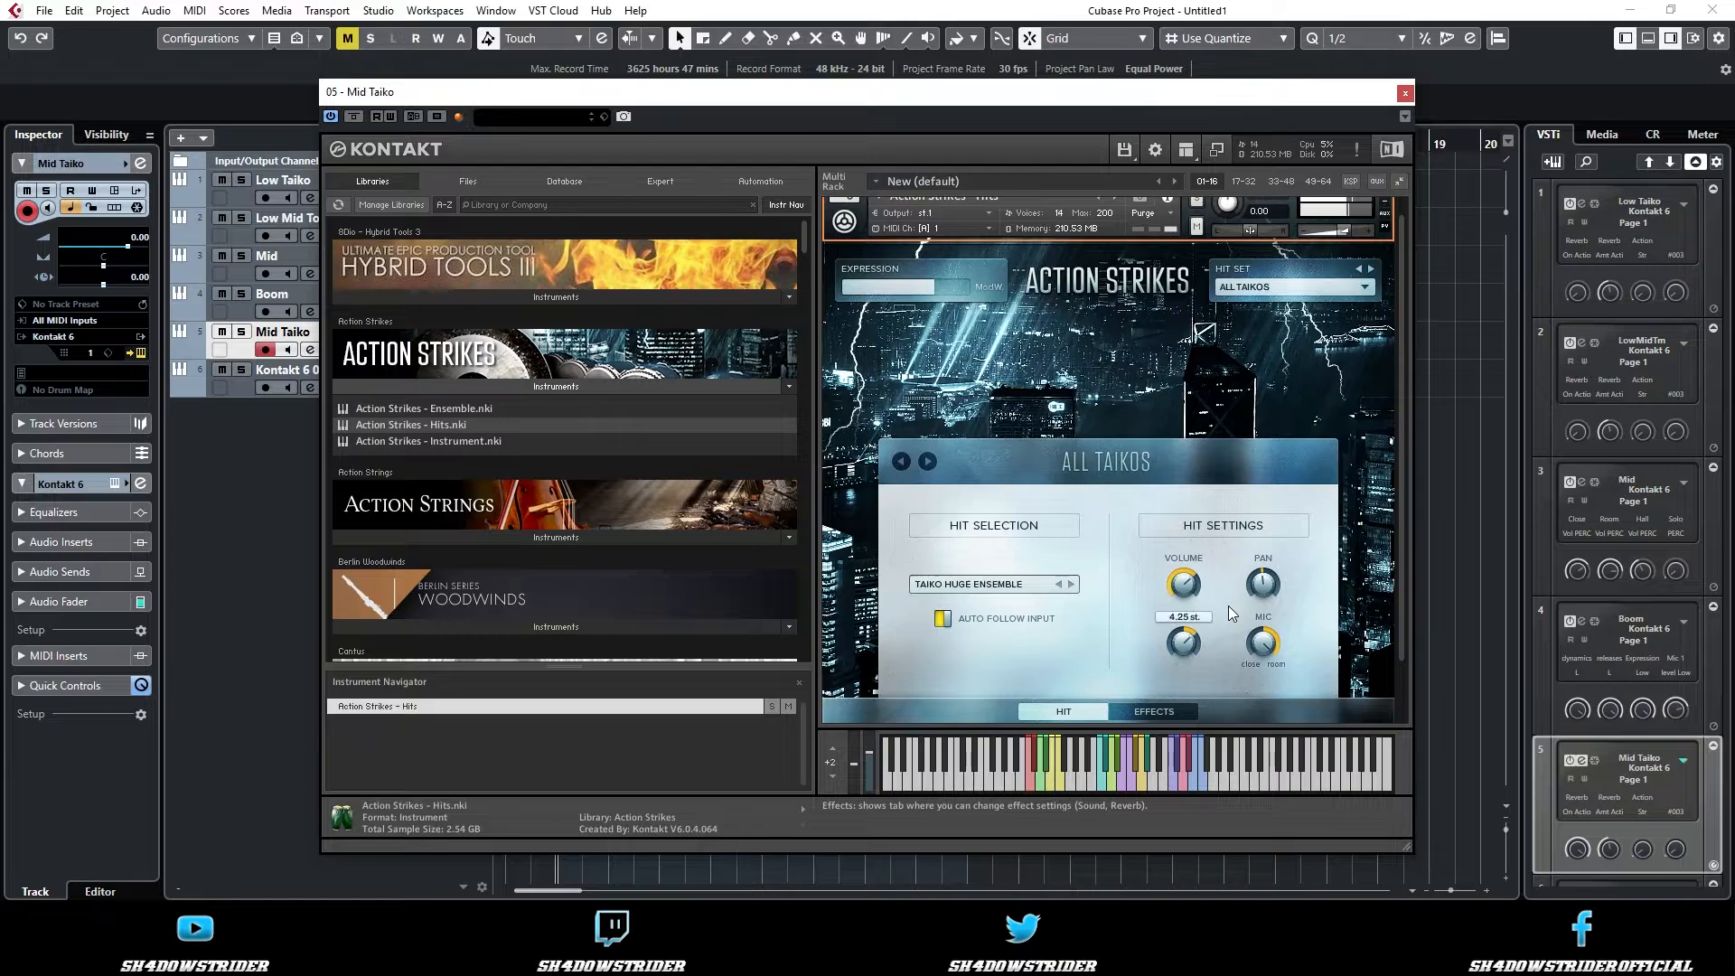
- Review the effects settings of the All Taikos patch, and insert Guitar Rig 5 in the Mid Taiko channel's first slot
click(1166, 714)
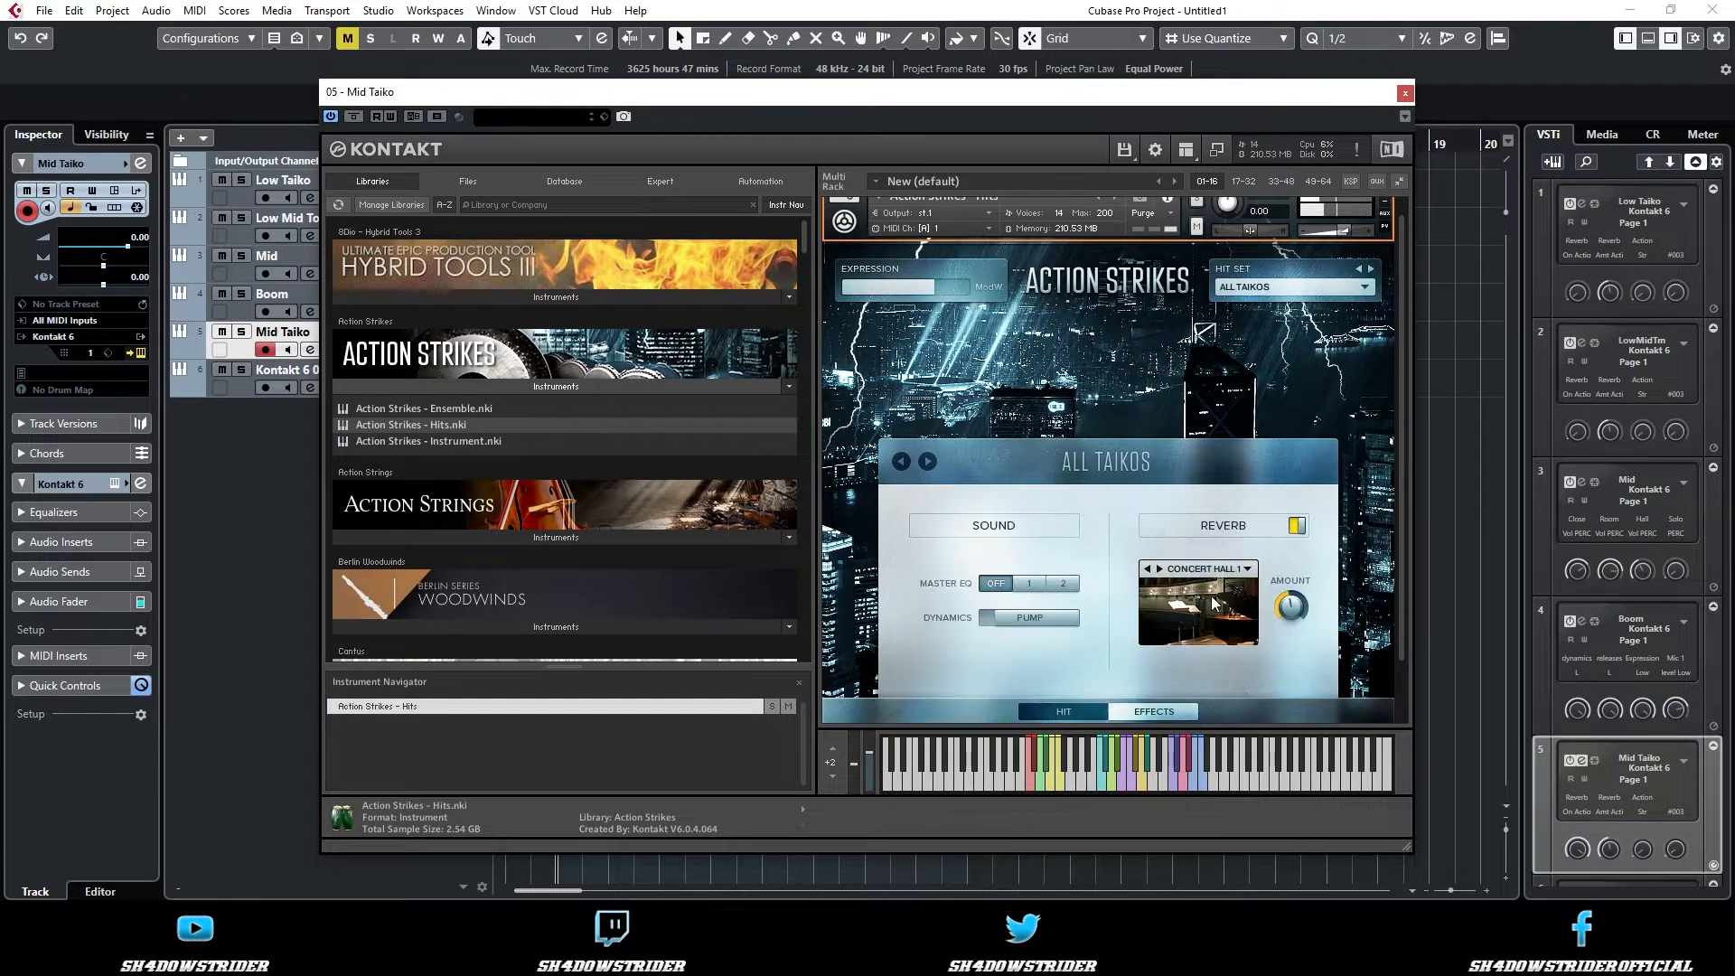
click(1089, 712)
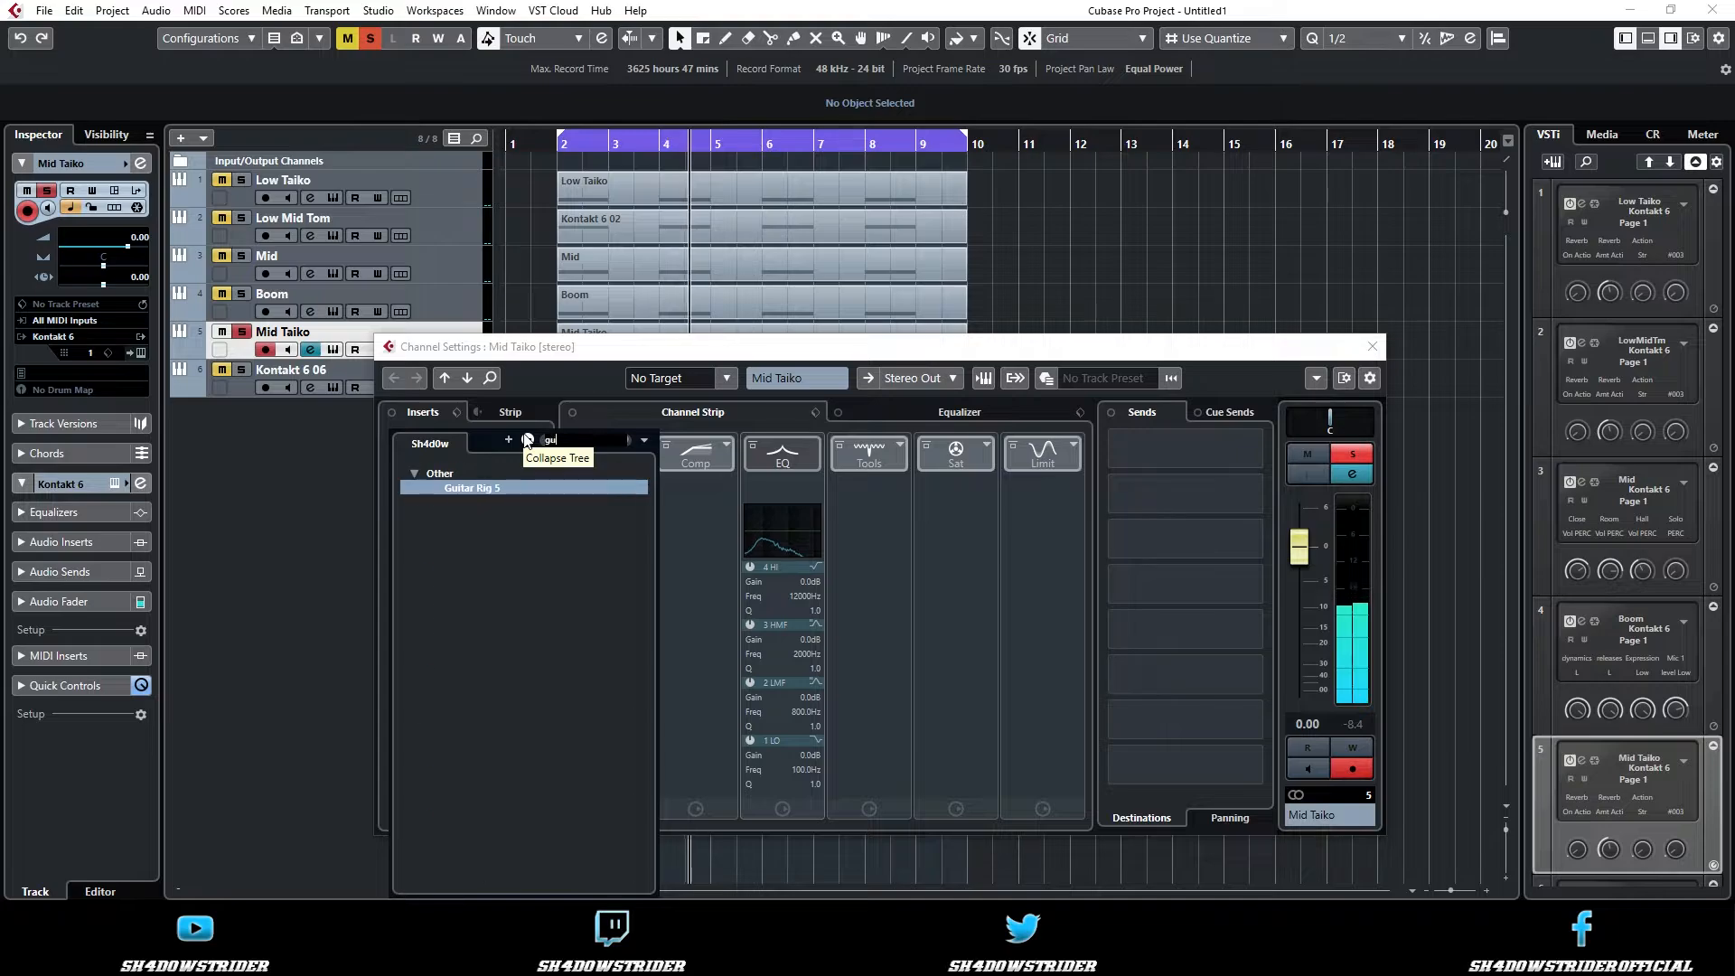
key(Return)
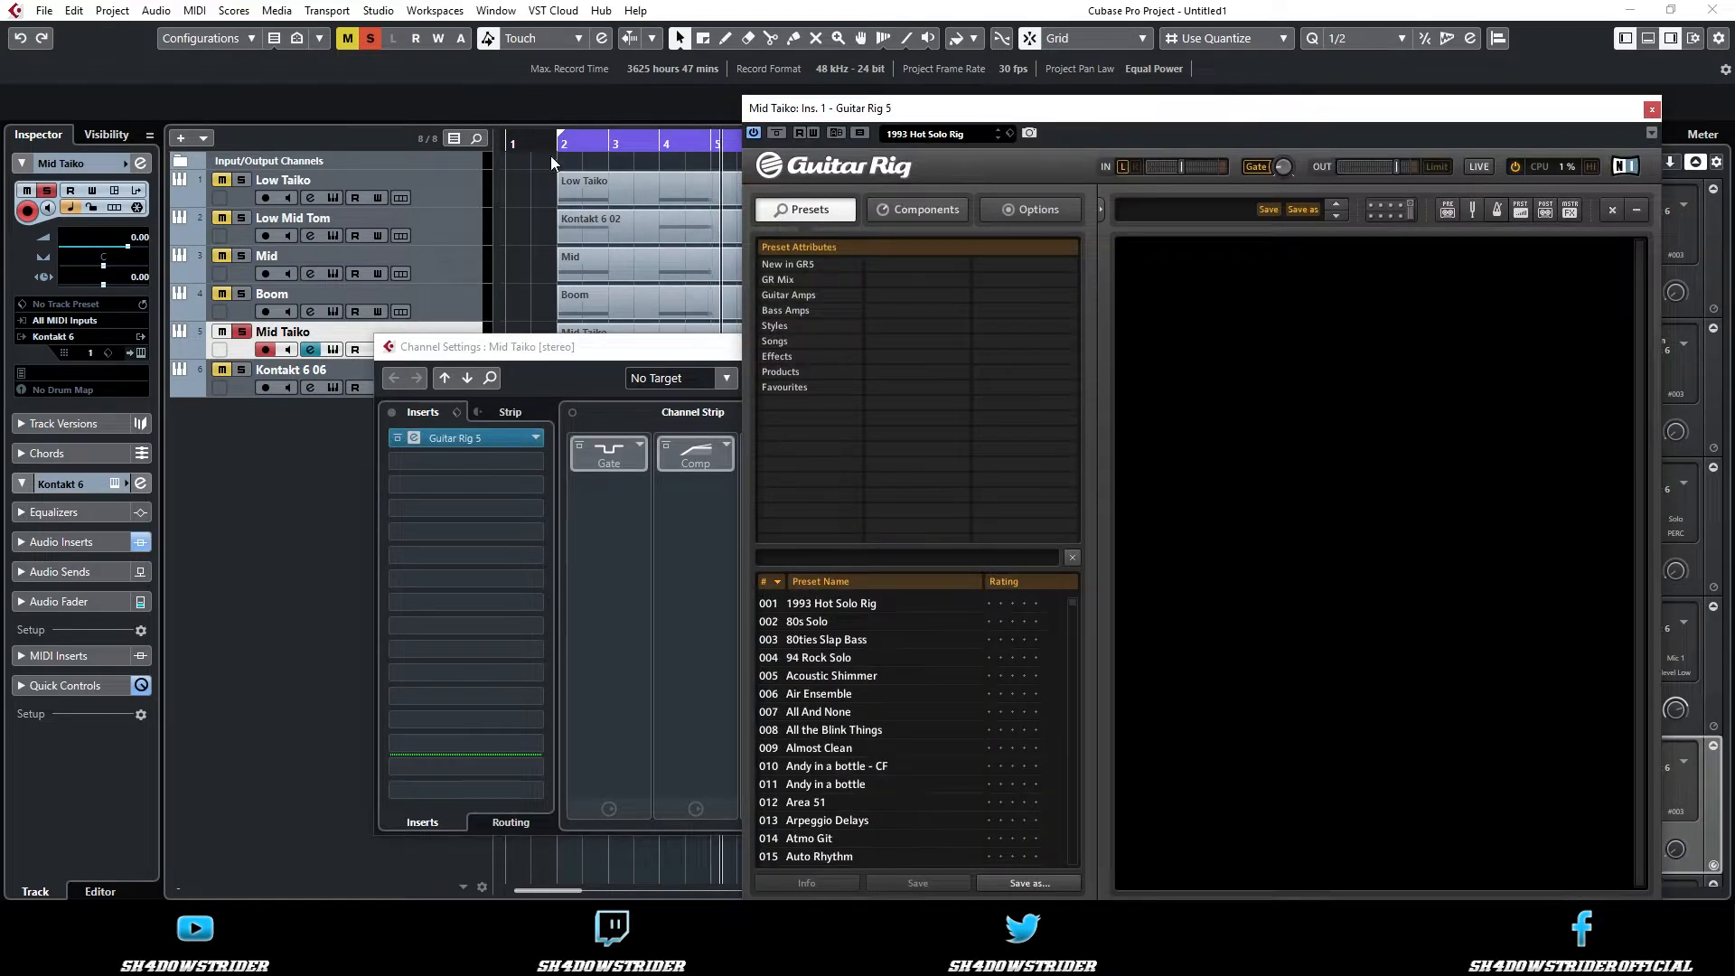
- Reposition the Mid Taiko channel settings and Guitar Rig 5 windows, and return the playback position to the start of bar 2
click(522, 145)
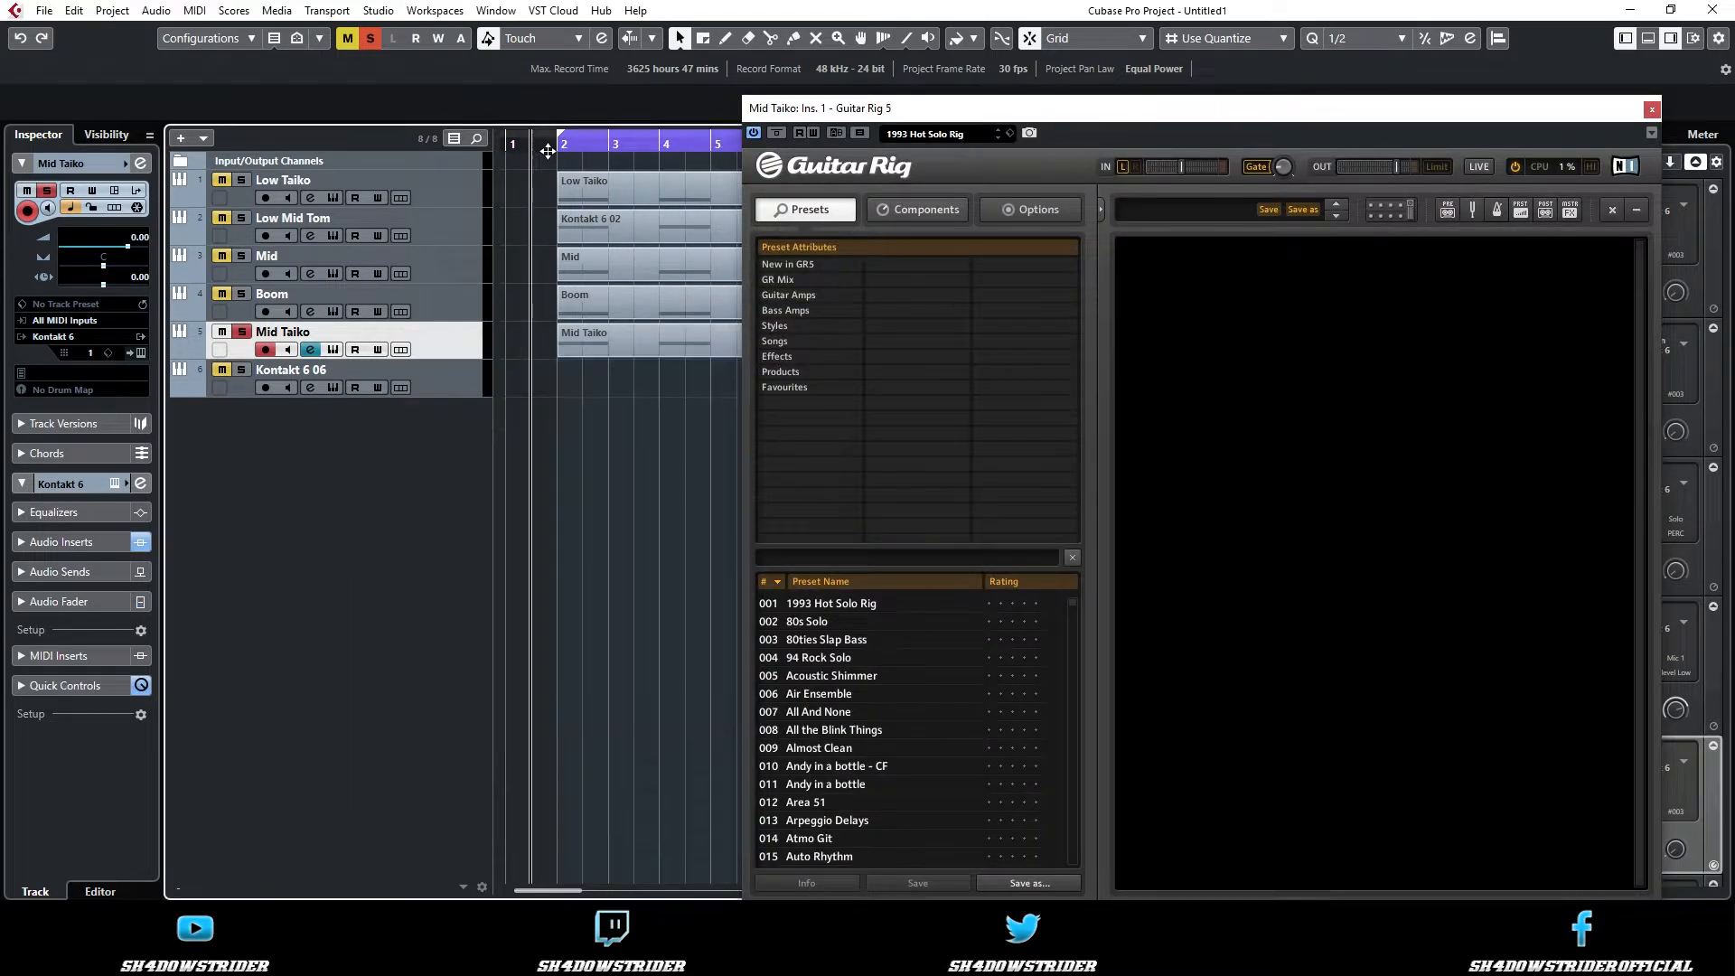
click(312, 351)
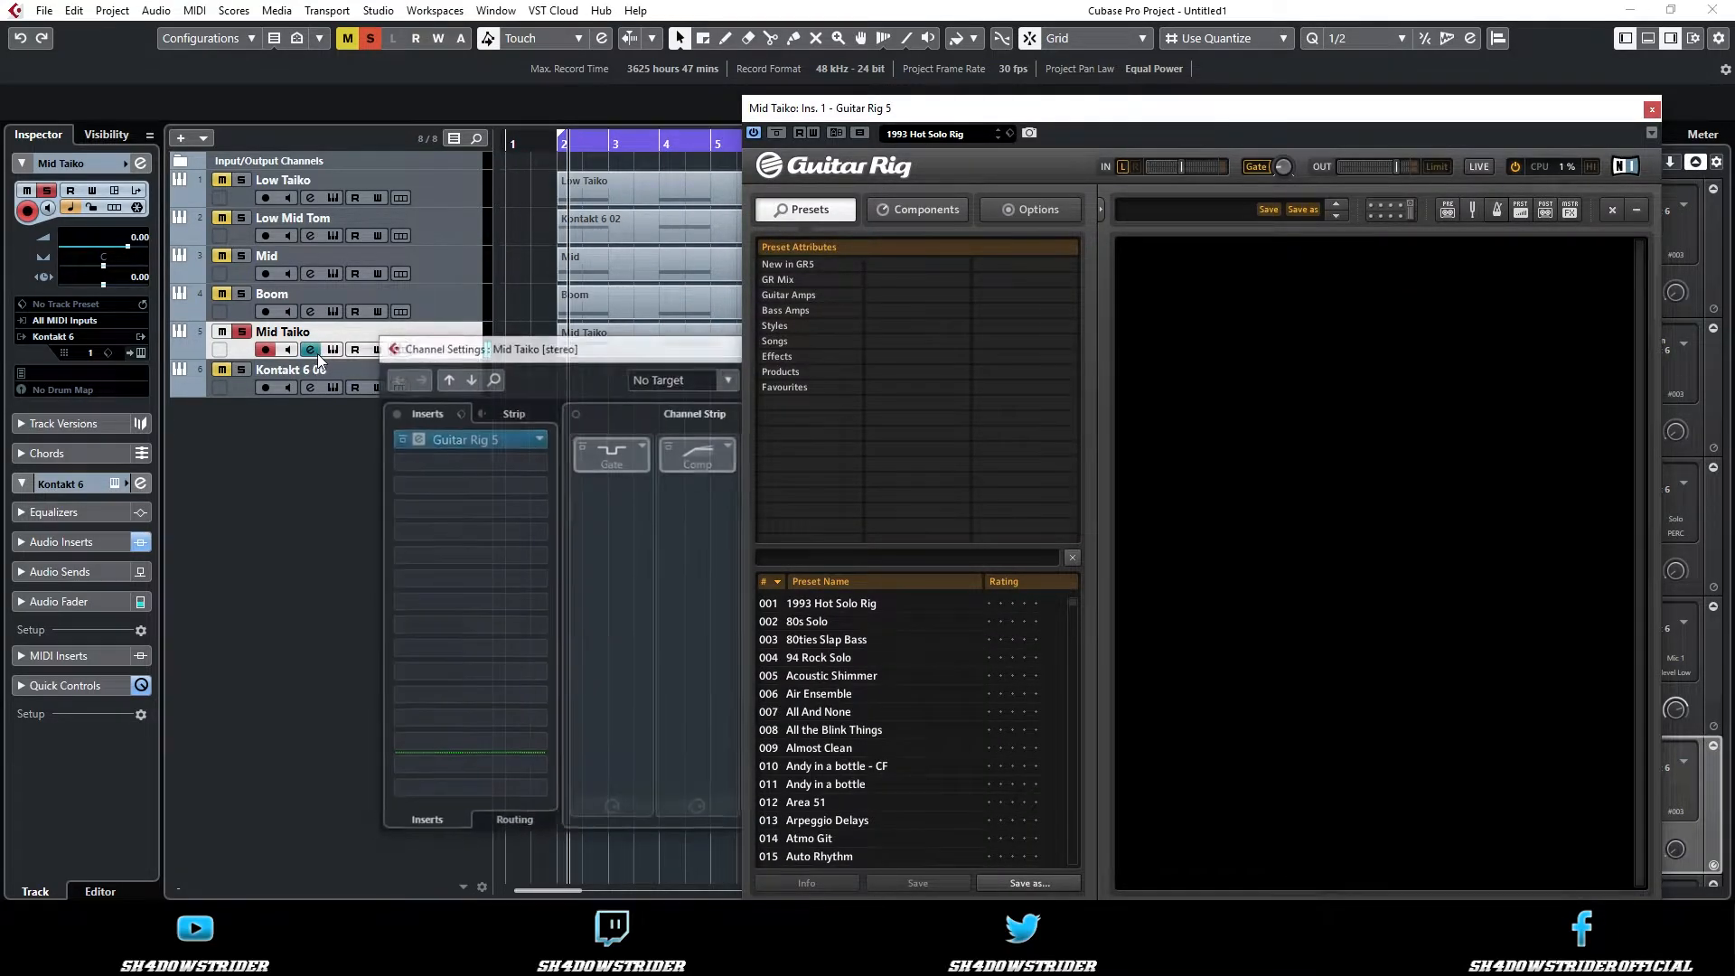
drag(579, 351, 412, 266)
drag(961, 116, 873, 143)
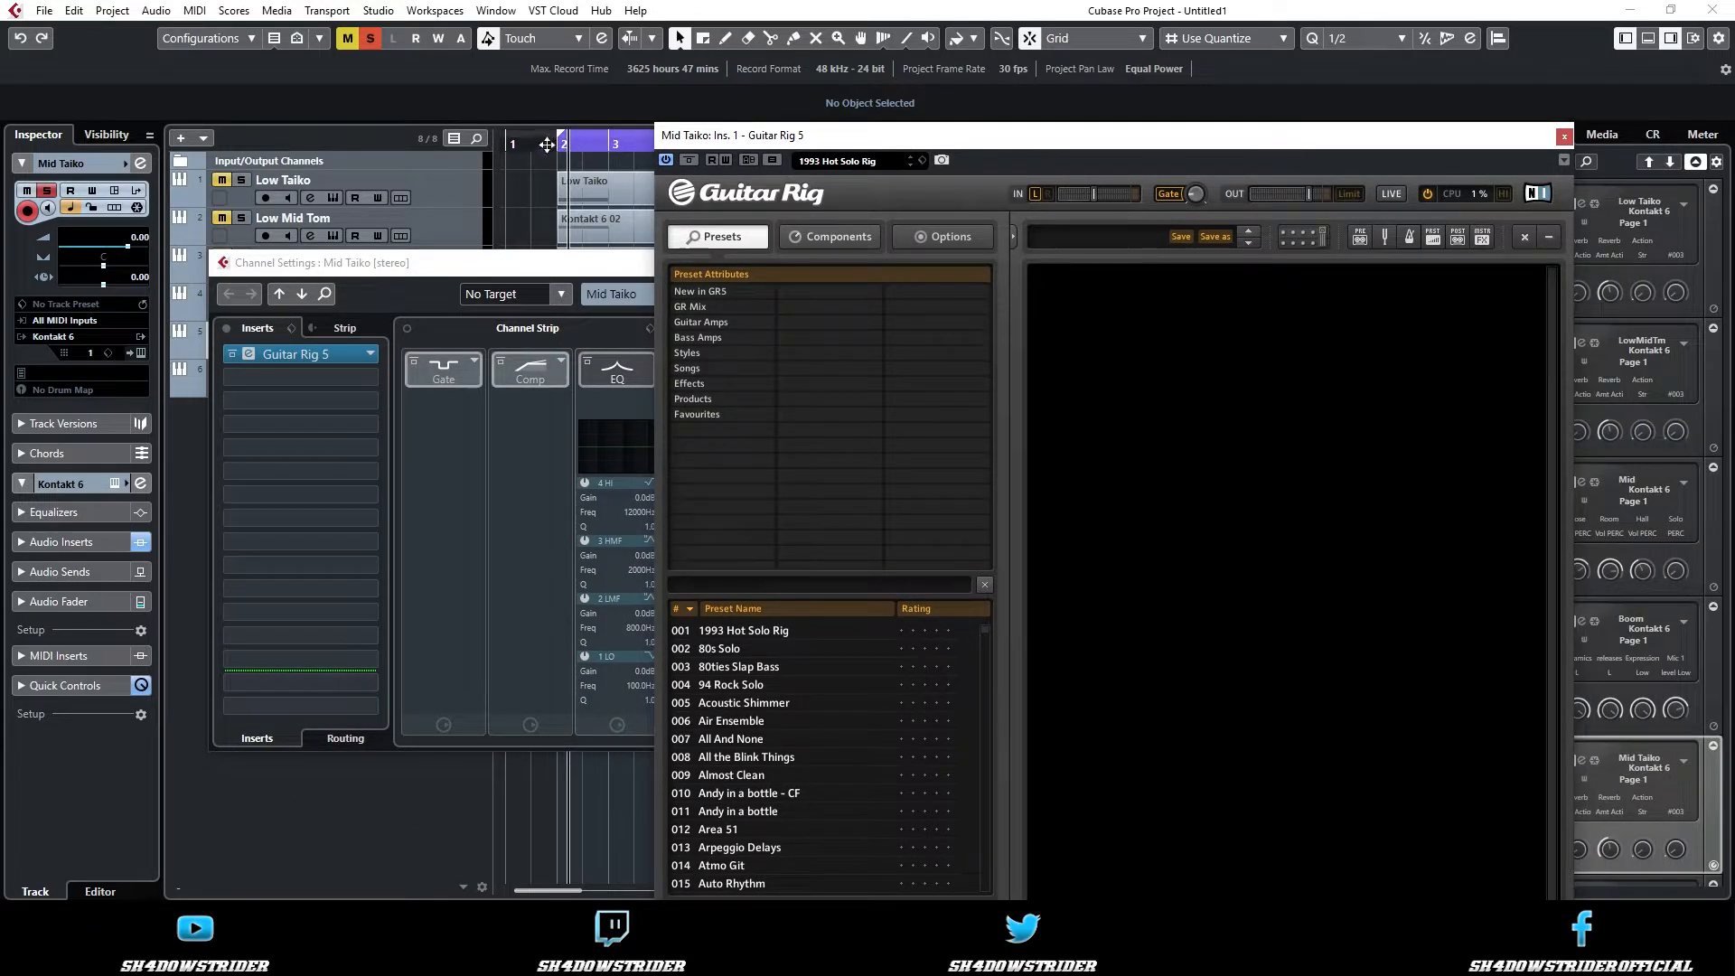
click(547, 144)
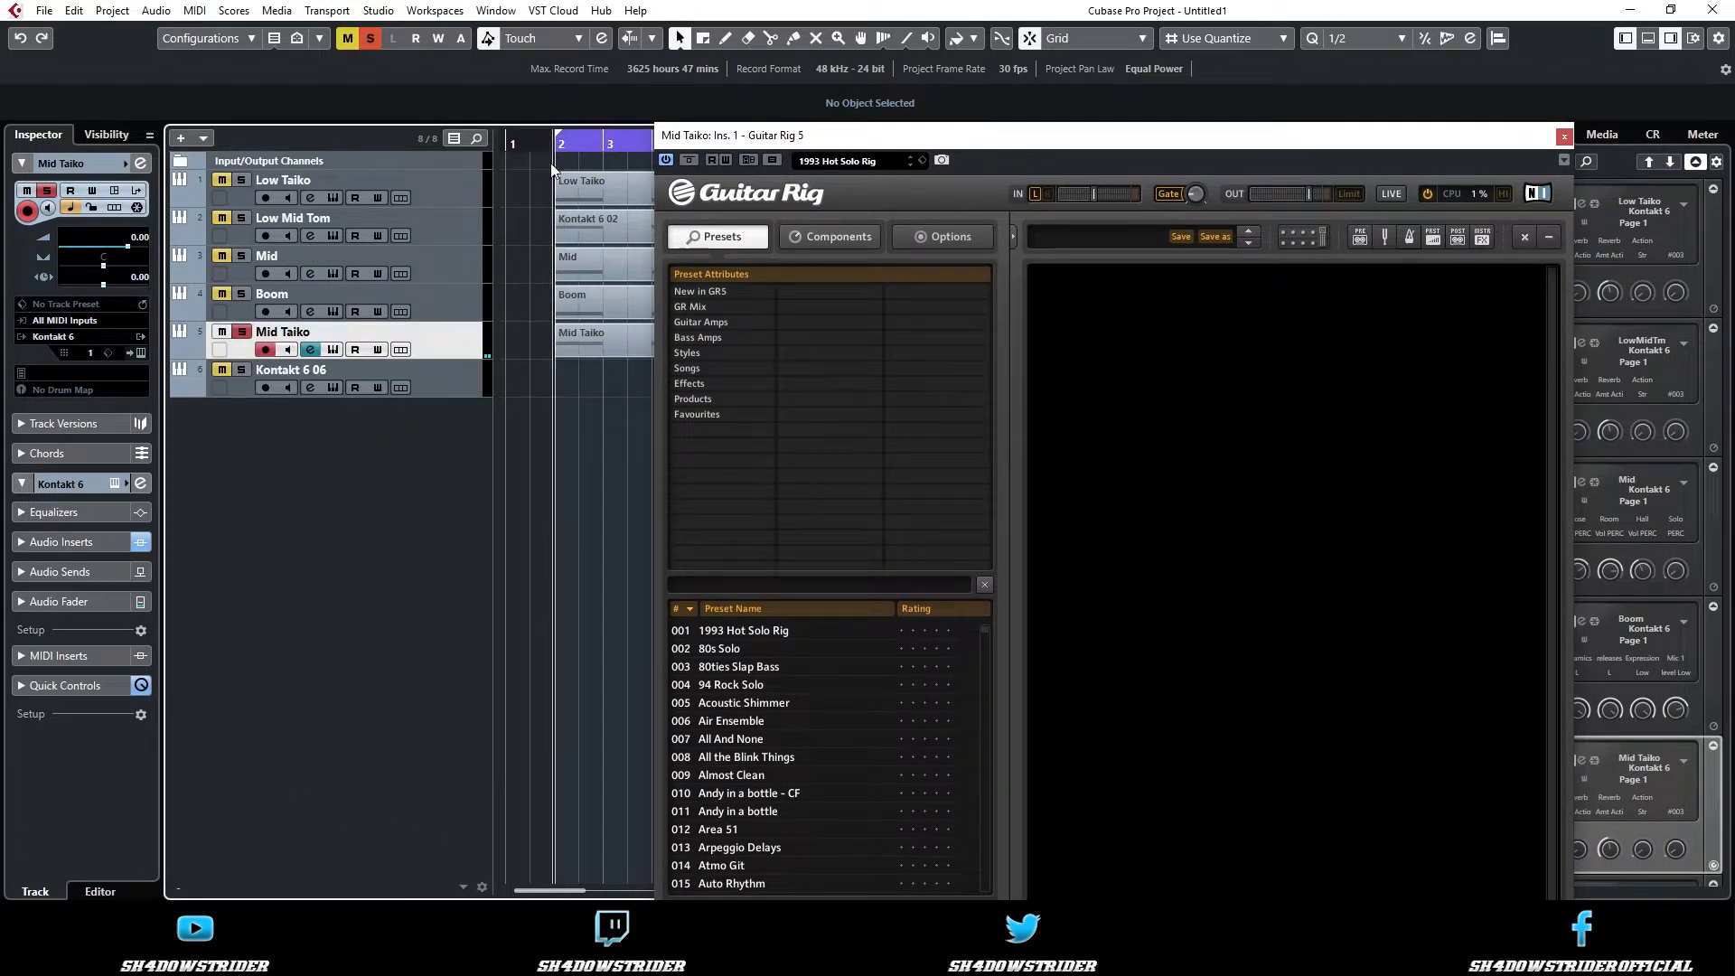
- Add the Bass Pro amplifier with its matched cabinet to the Guitar Rig rack, and start playback to hear it
click(822, 238)
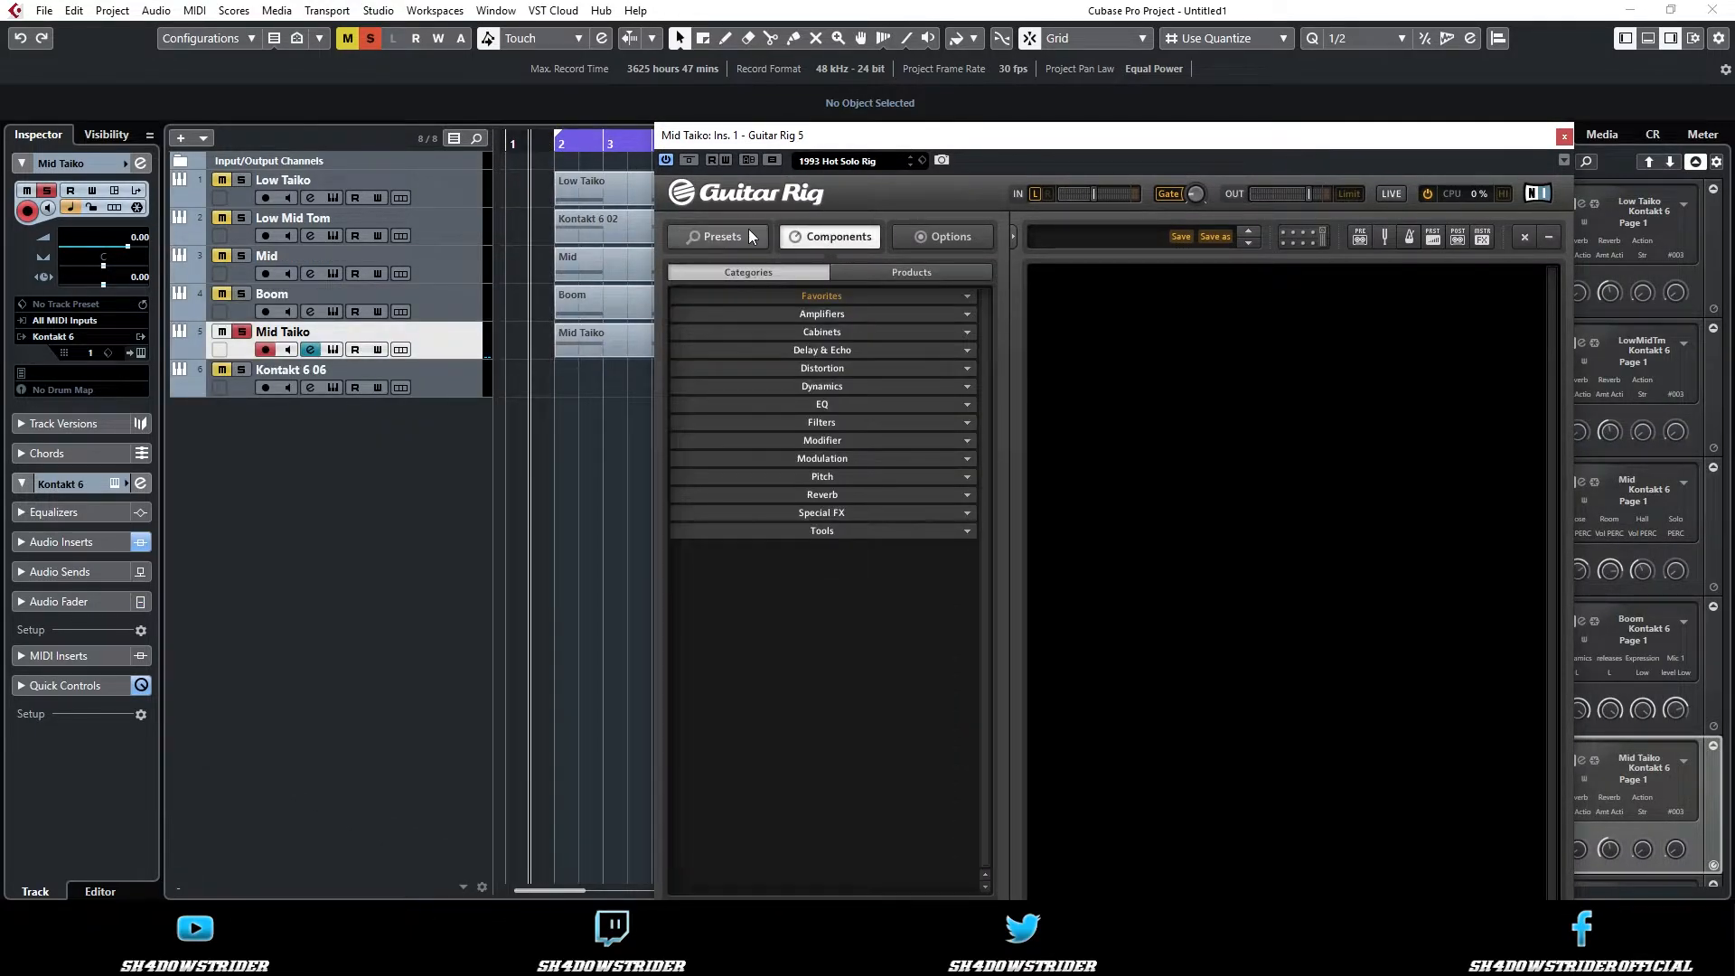
click(882, 312)
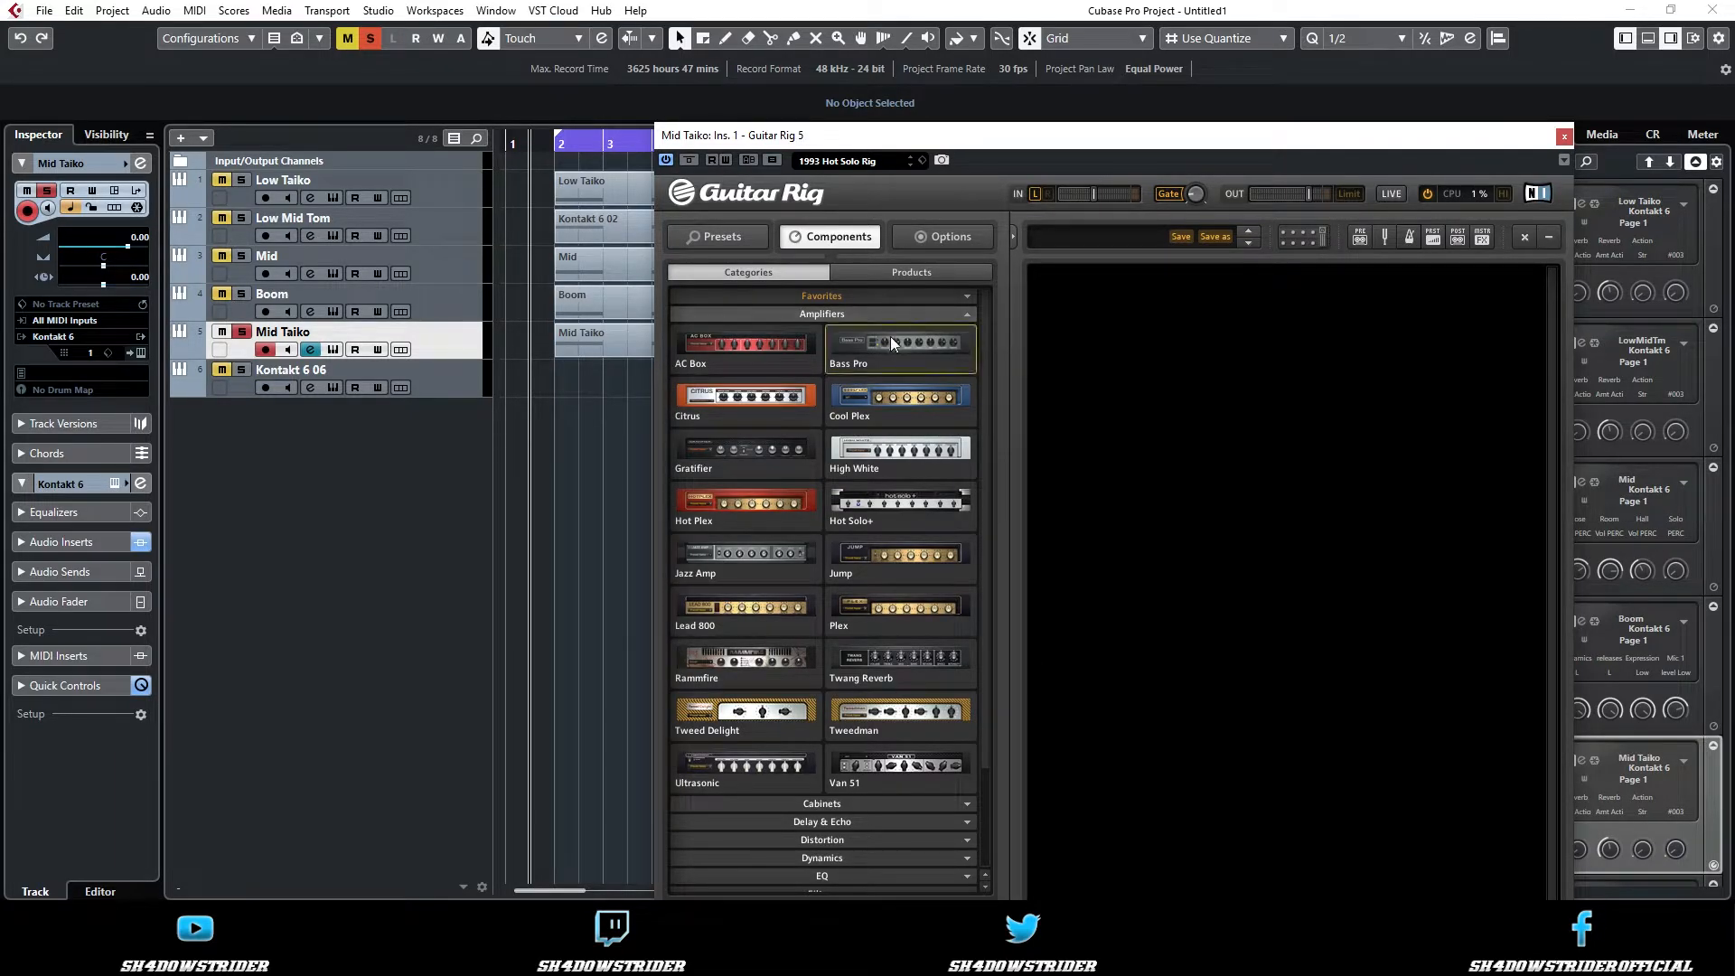
double_click(891, 338)
key(space)
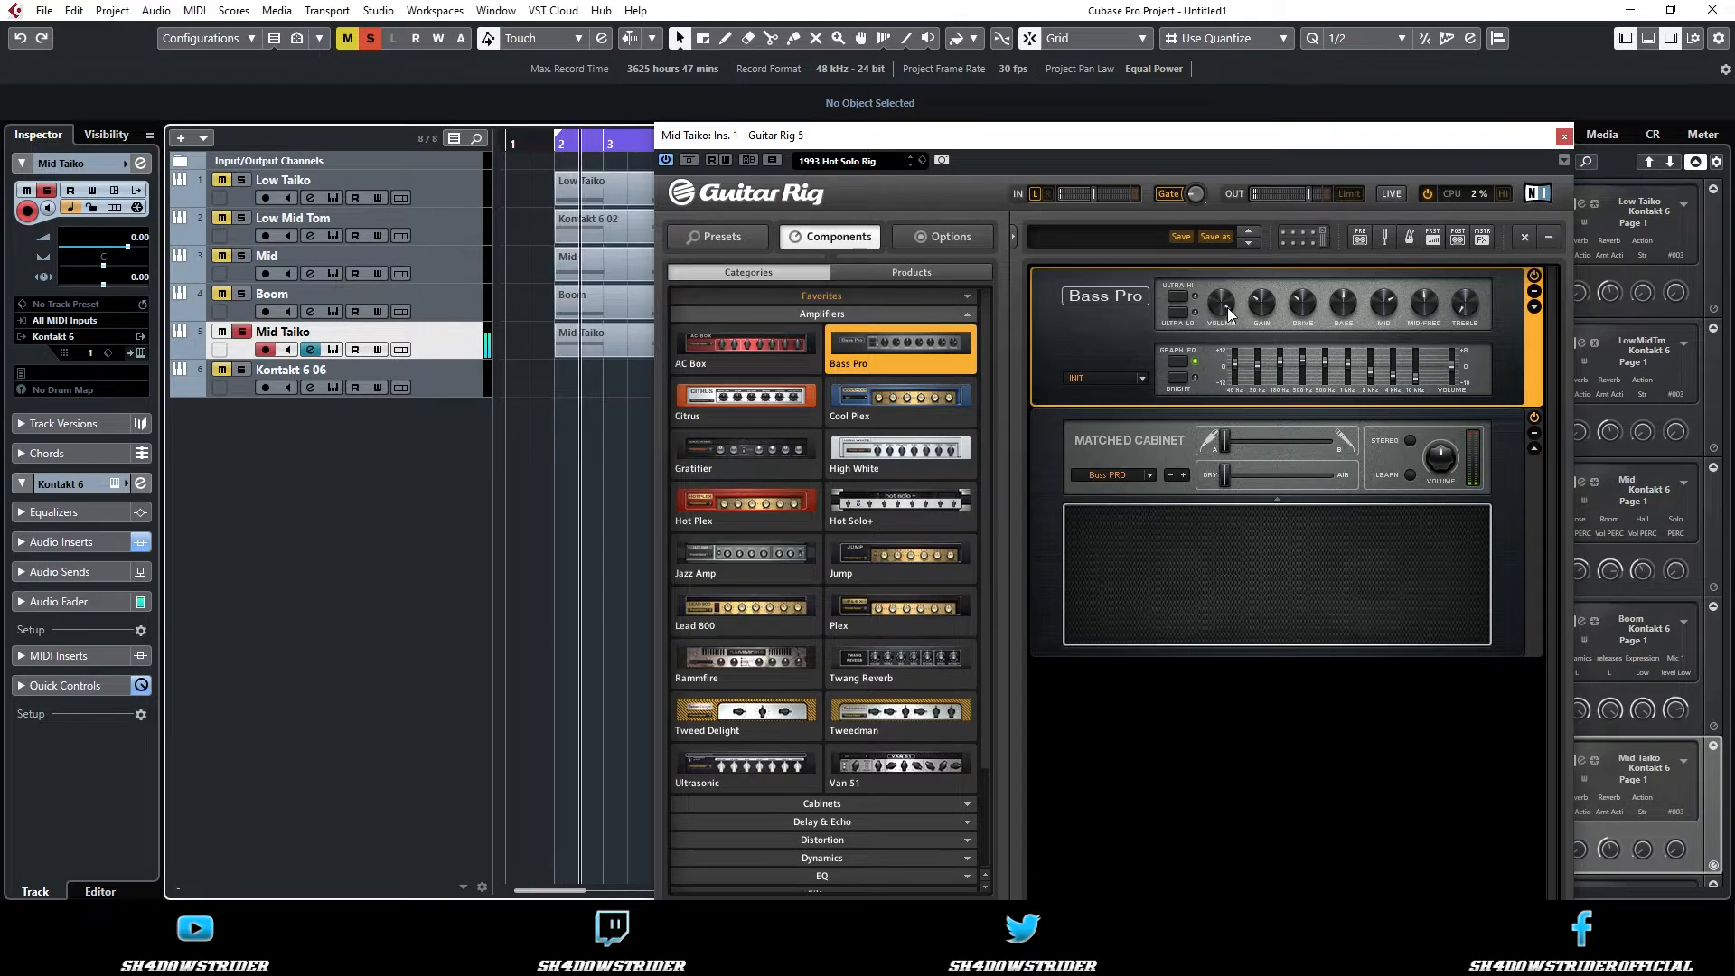
- Adjust the Bass Pro amplifier's gain and mid controls, and switch its matched cabinet to Gratifier while replaying the Mid Taiko part
drag(1263, 303, 1298, 319)
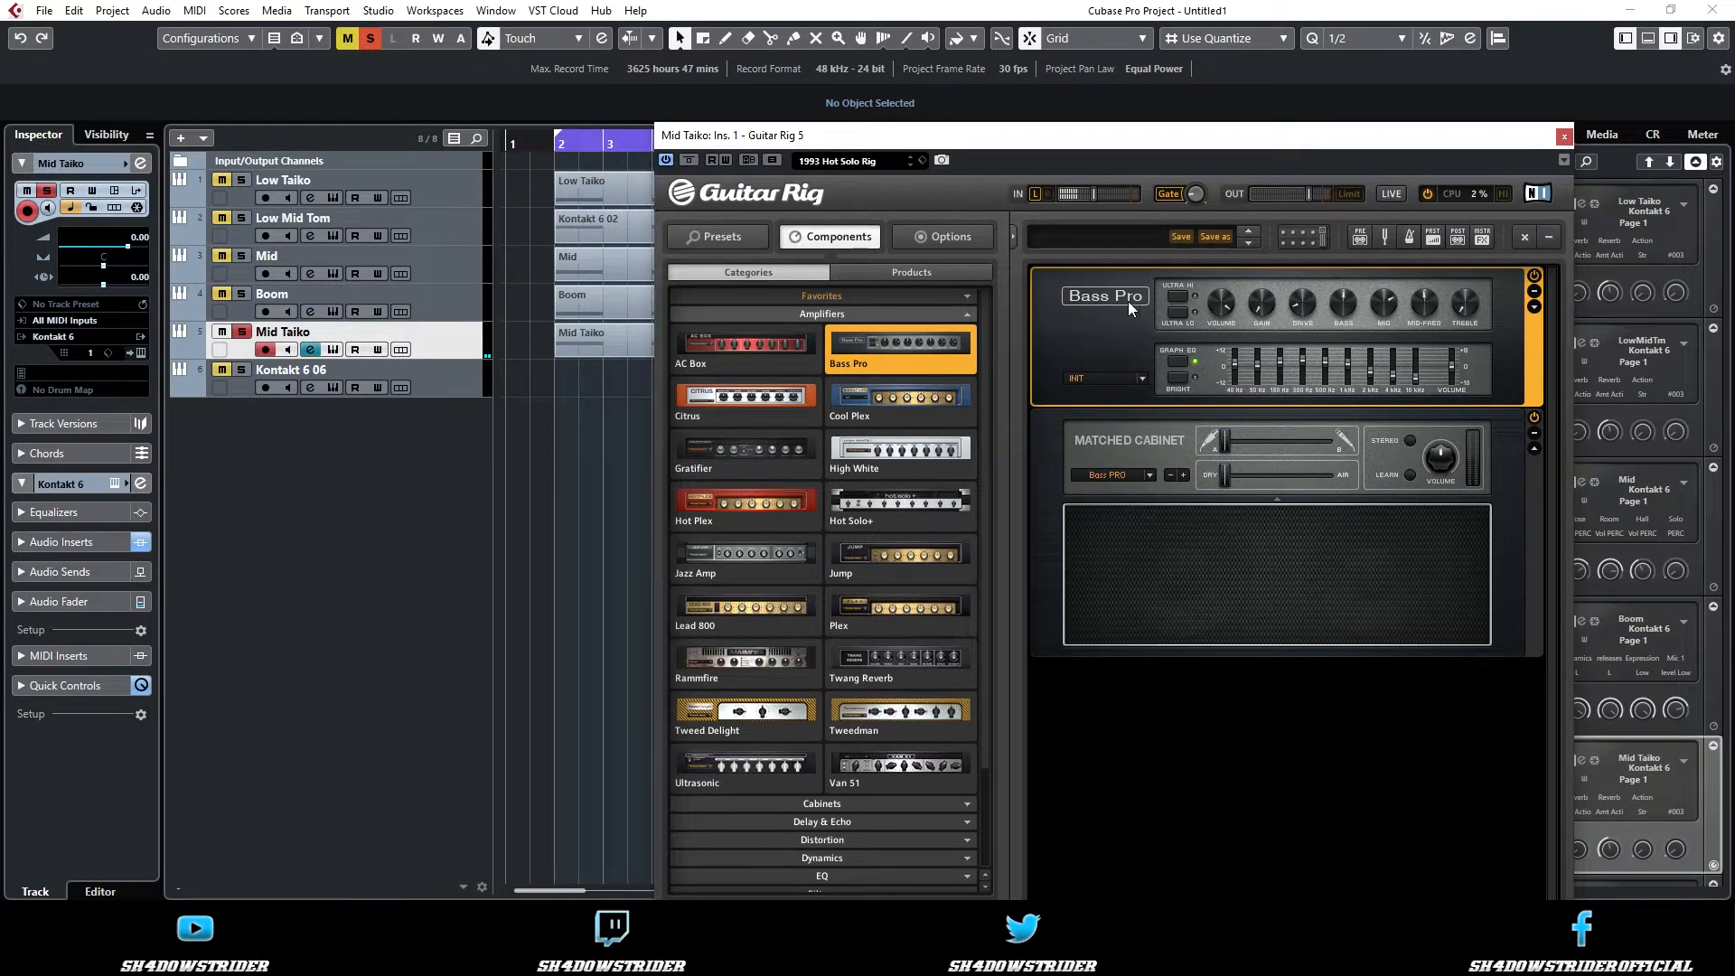
mouse_move(1264, 301)
click(535, 144)
click(1118, 475)
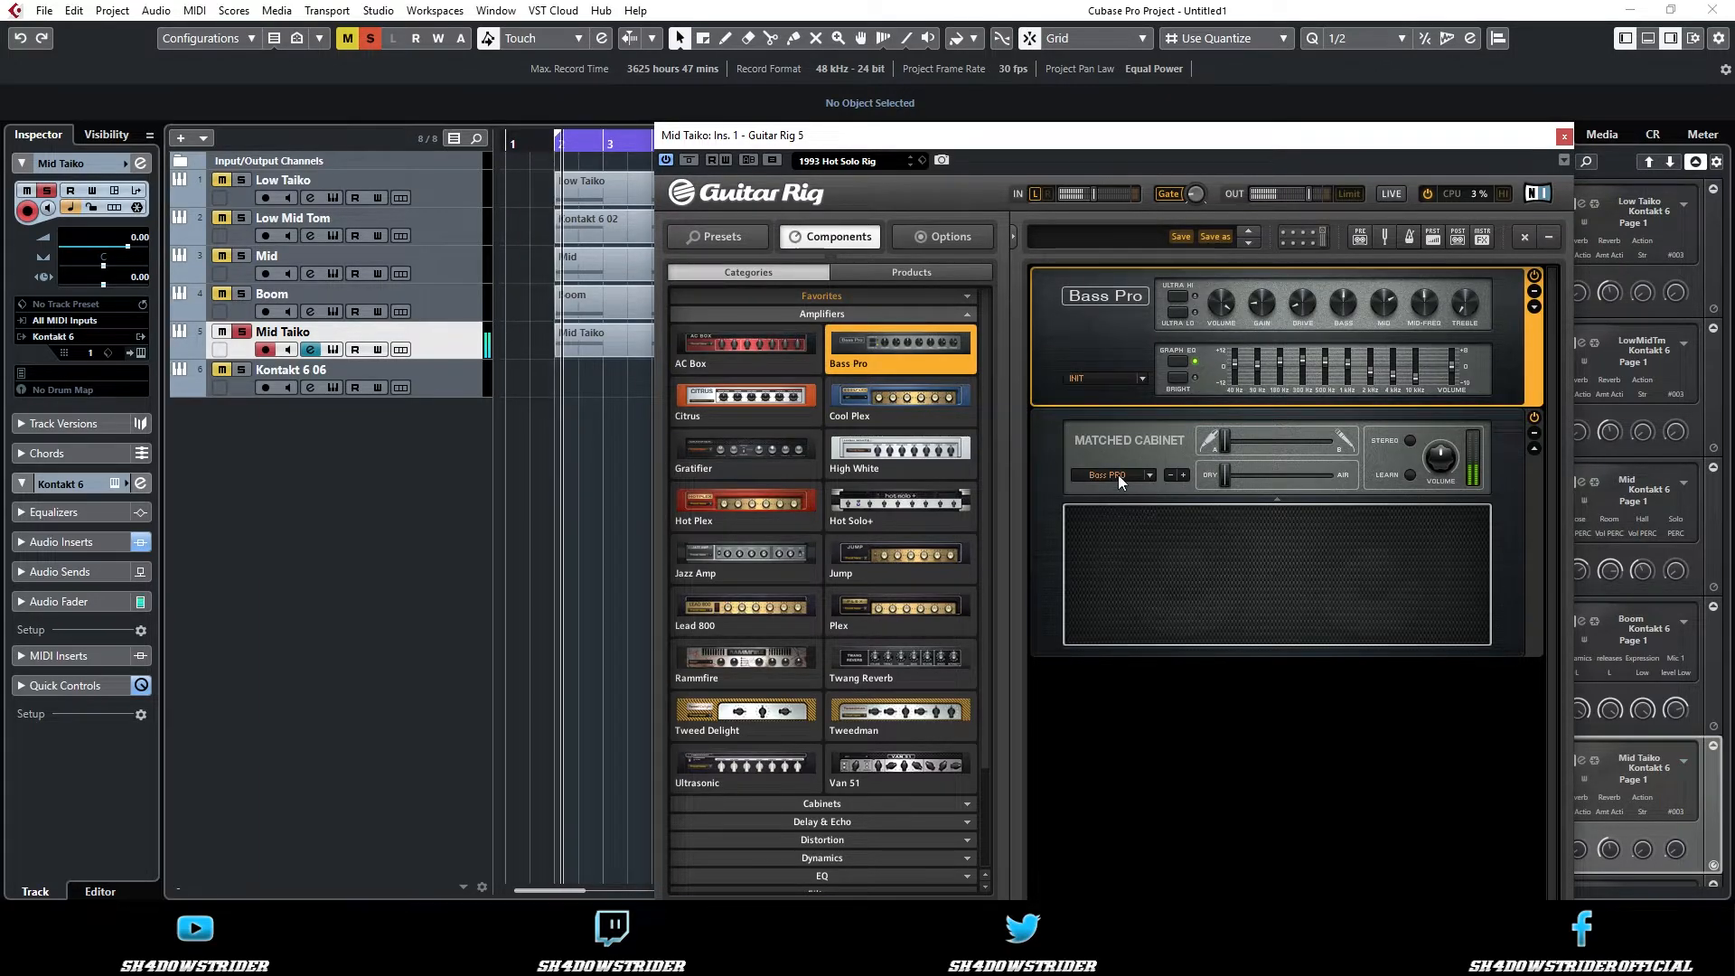
click(1144, 475)
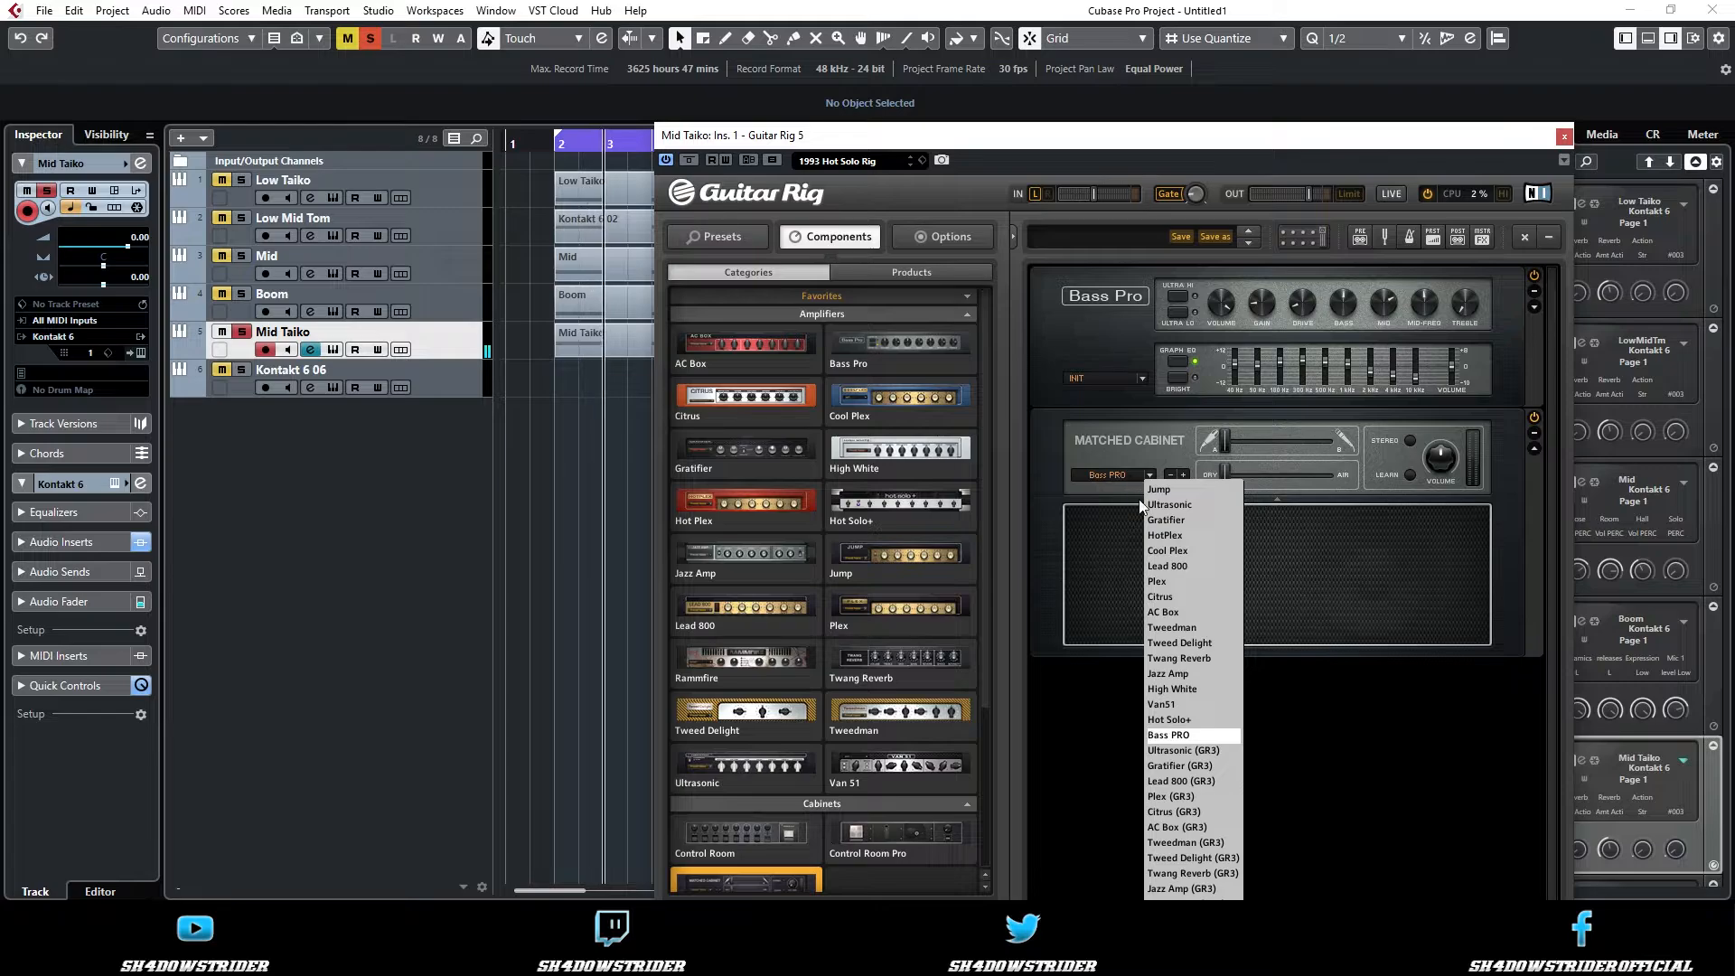
click(1155, 519)
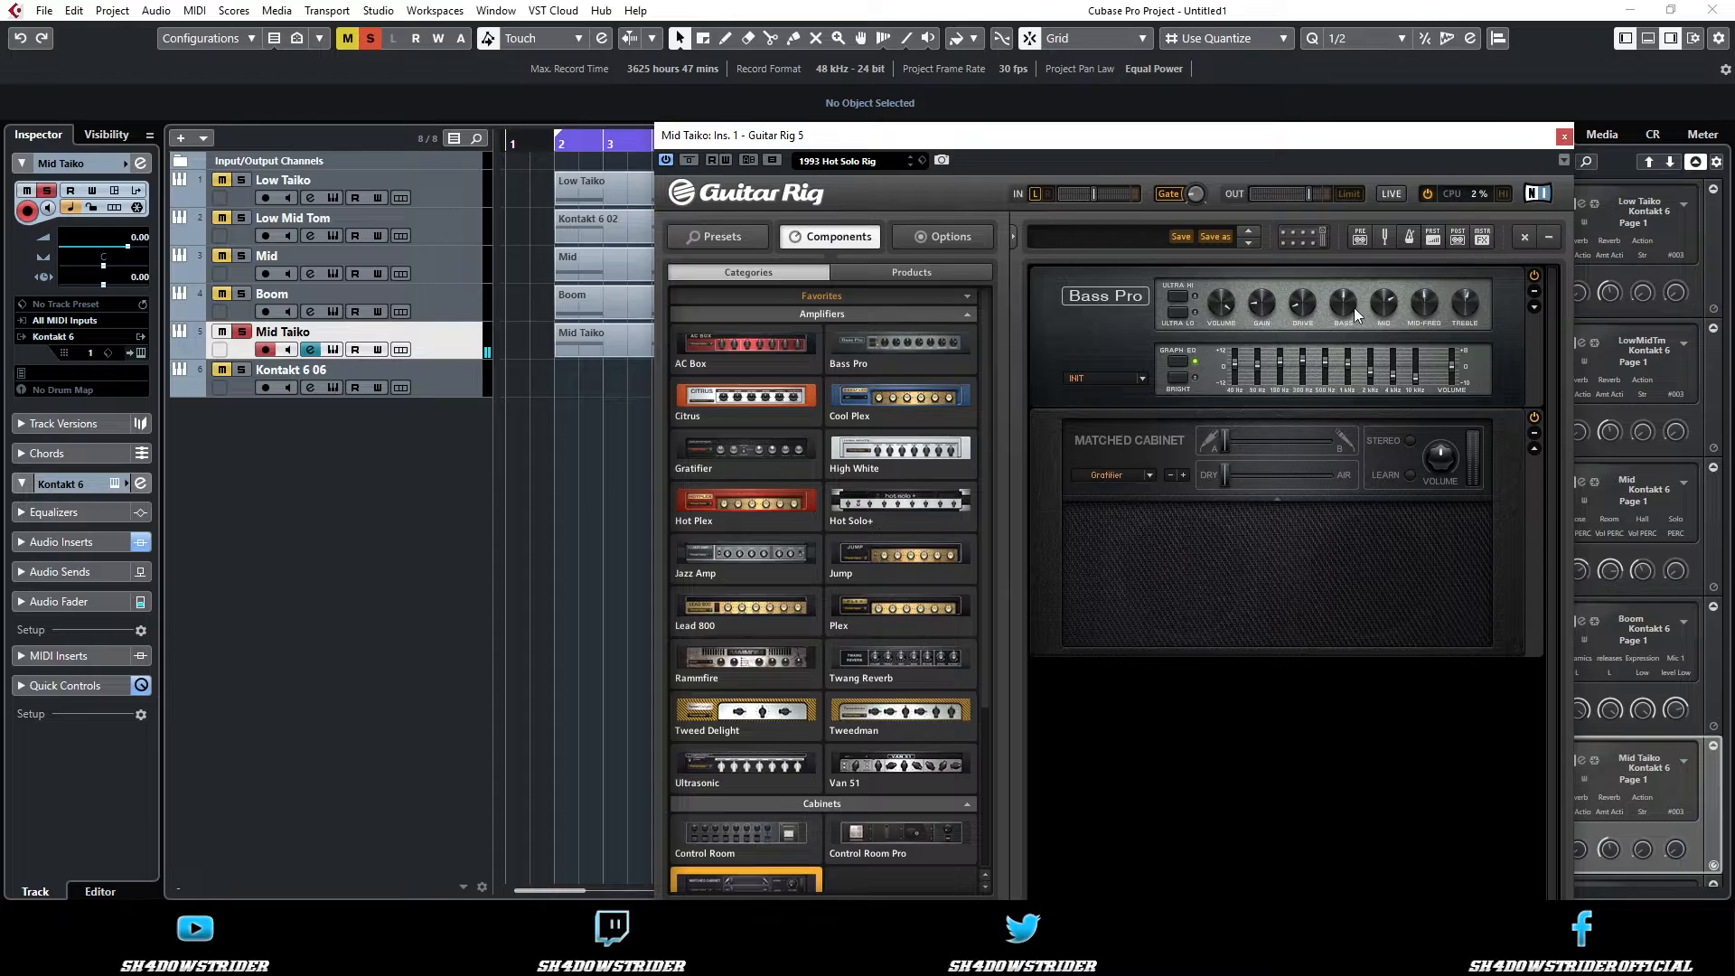
mouse_move(1388, 300)
mouse_down()
mouse_move(1385, 329)
mouse_move(1385, 315)
mouse_up()
- Add the Demon distortion ahead of the Bass Pro amplifier, and shape its tone and gain while replaying from bar 2
drag(1305, 327, 1283, 199)
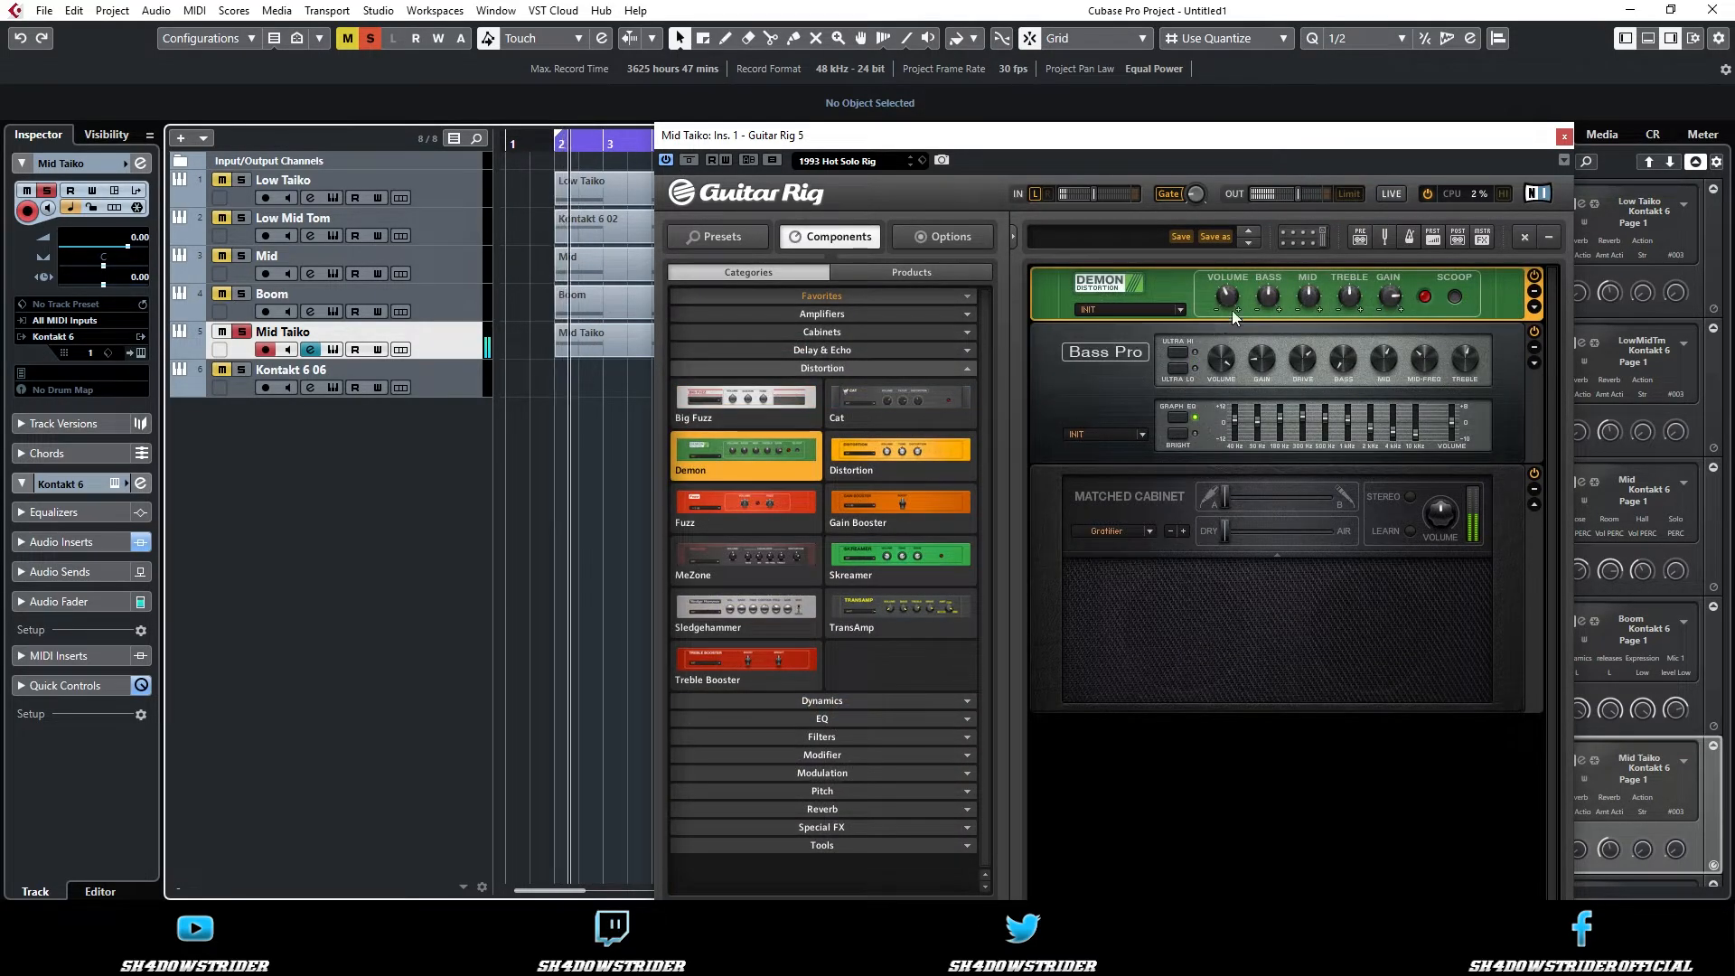
drag(1267, 297, 1379, 233)
drag(544, 145, 527, 140)
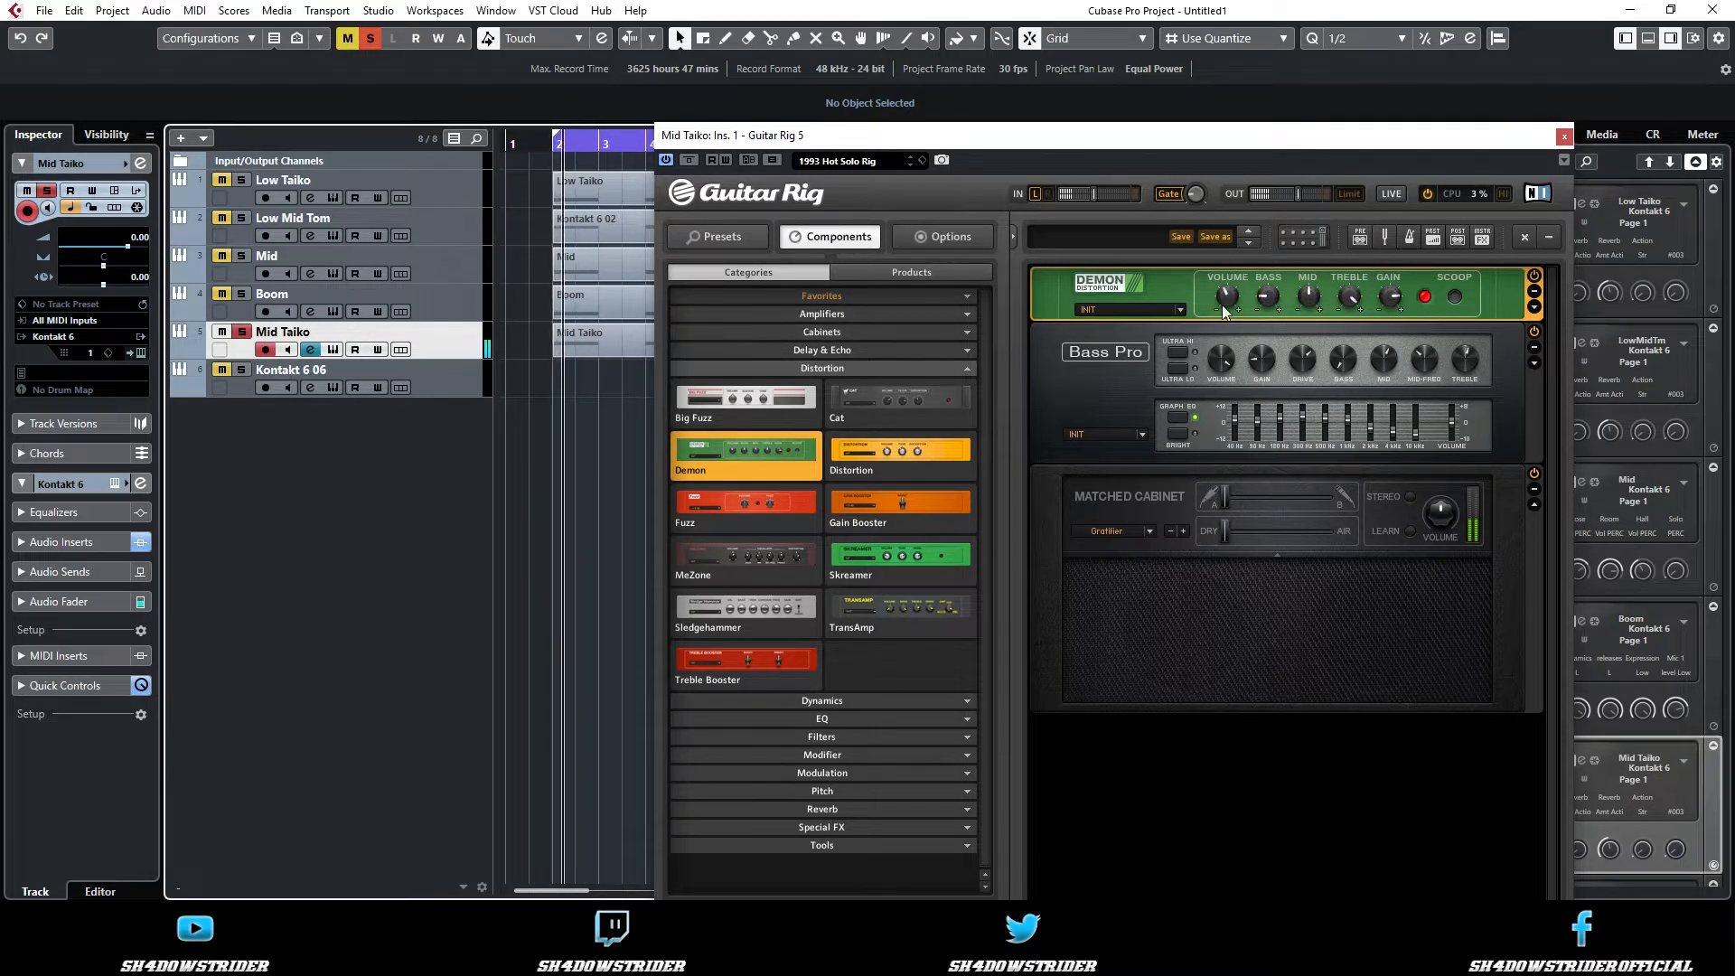
drag(1389, 295, 1390, 298)
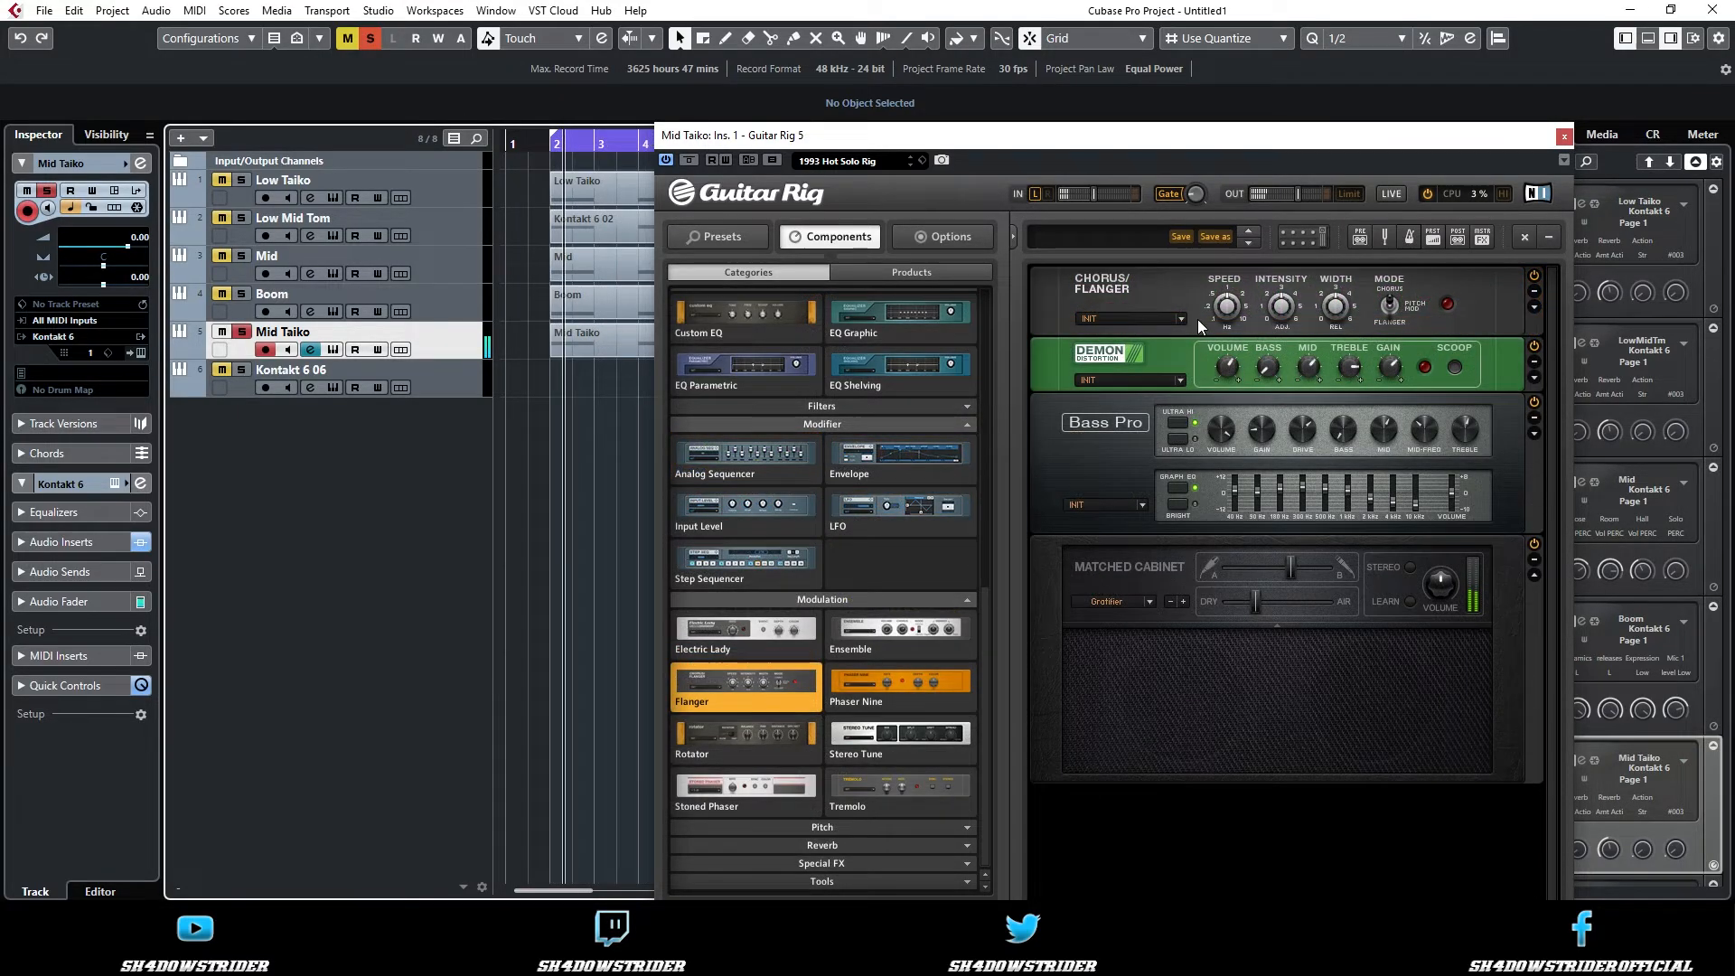
- Adjust the speed, intensity and width of the Chorus/Flanger in the Guitar Rig rack while replaying from bar 2
mouse_move(1231, 307)
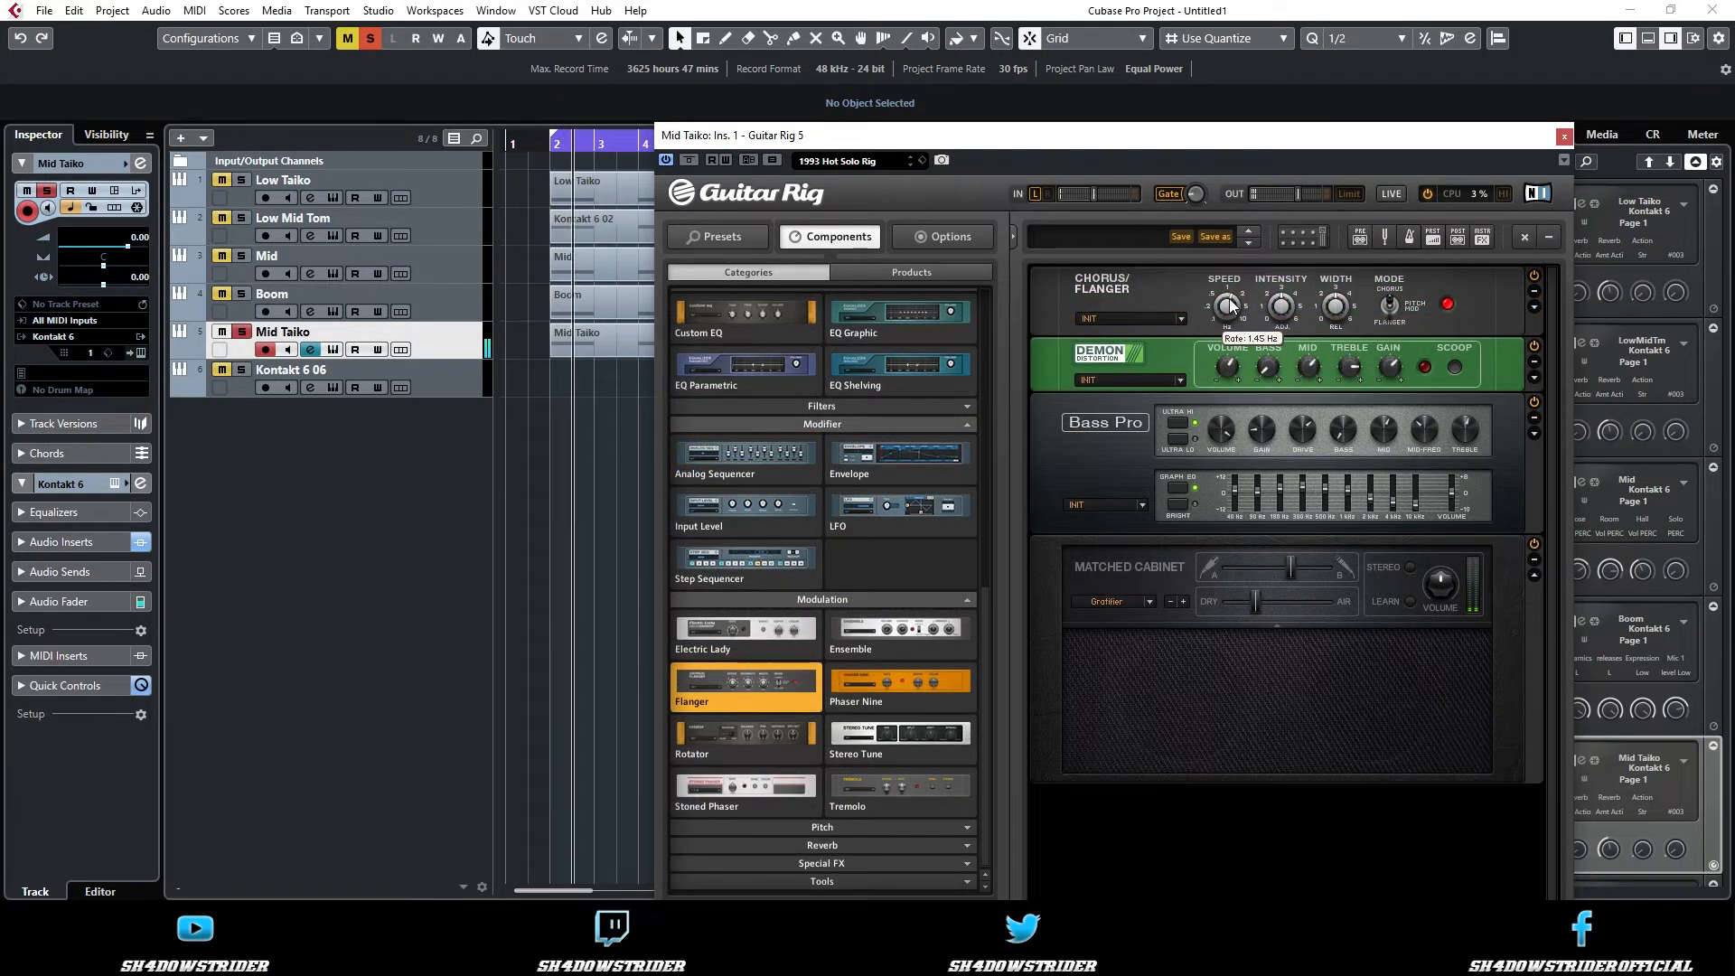
click(548, 145)
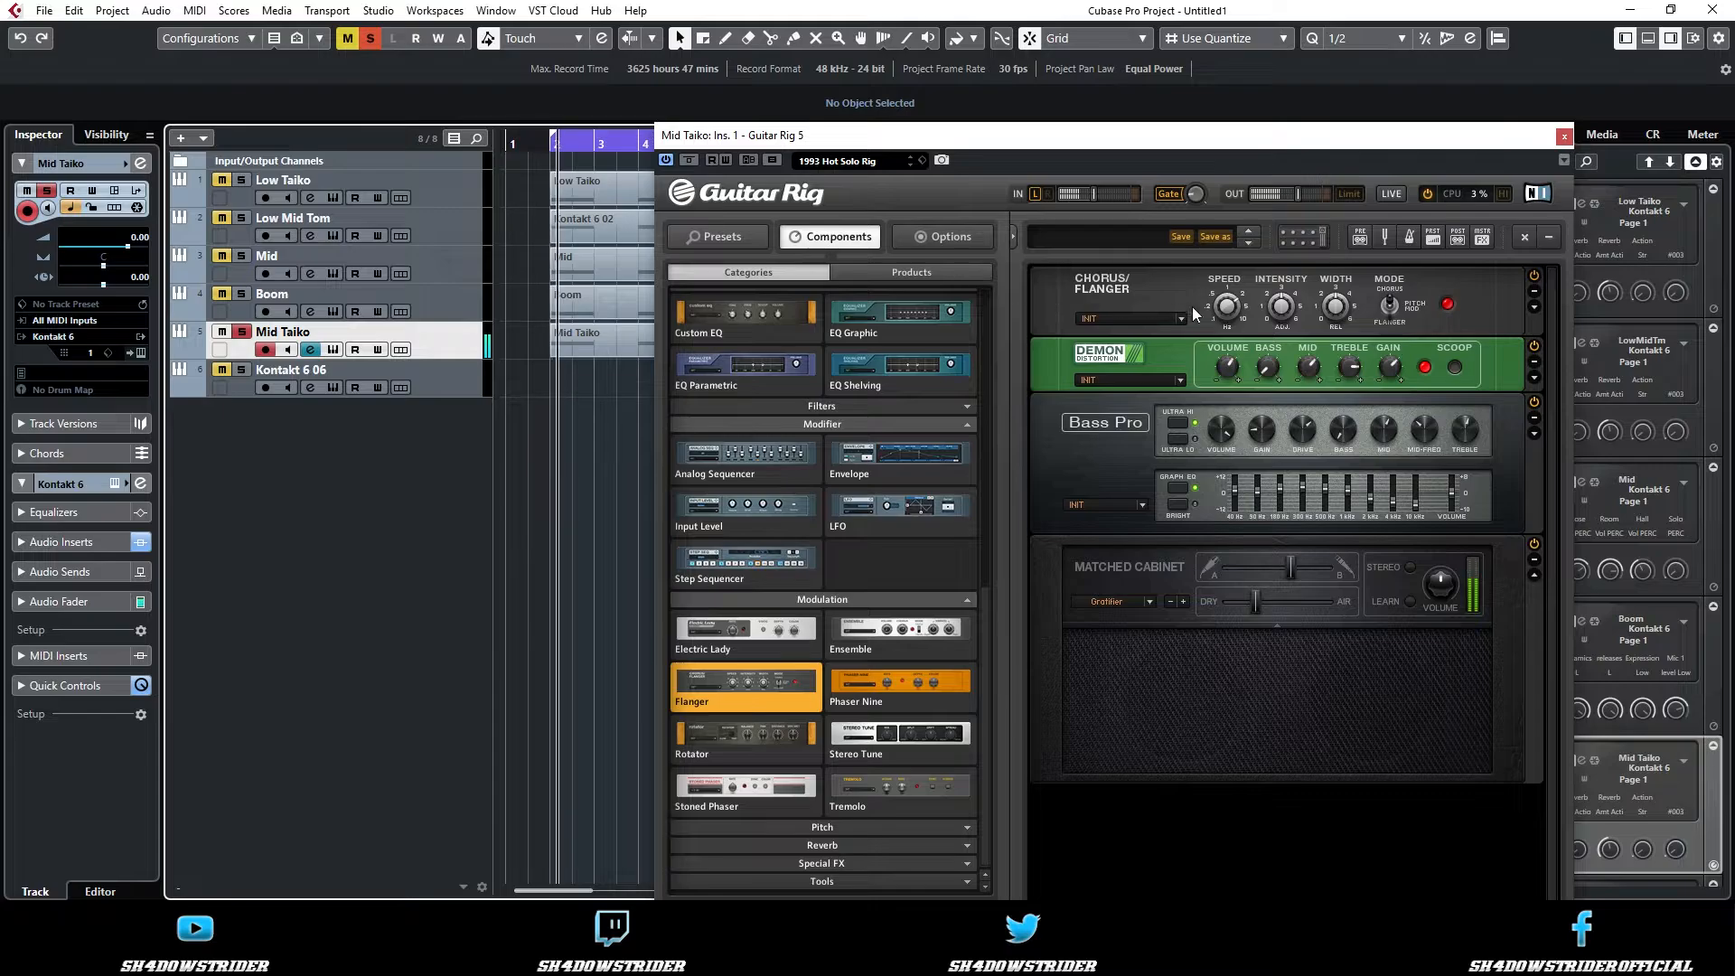
drag(1227, 308, 1237, 284)
click(547, 143)
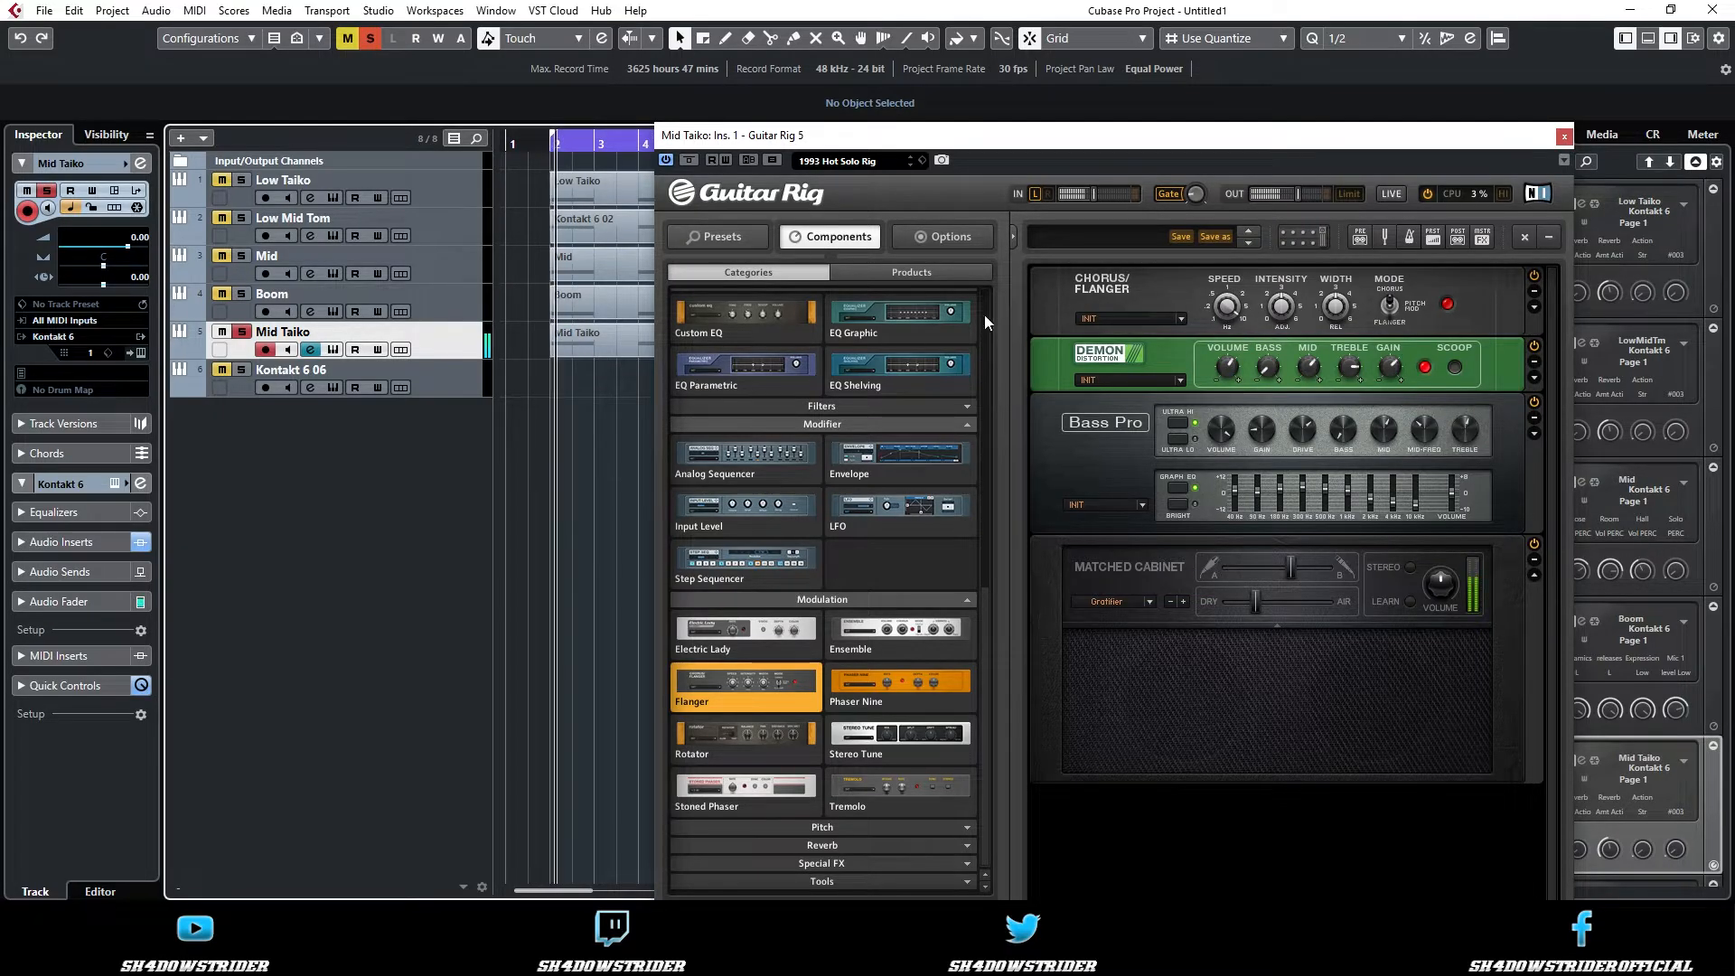
click(1290, 291)
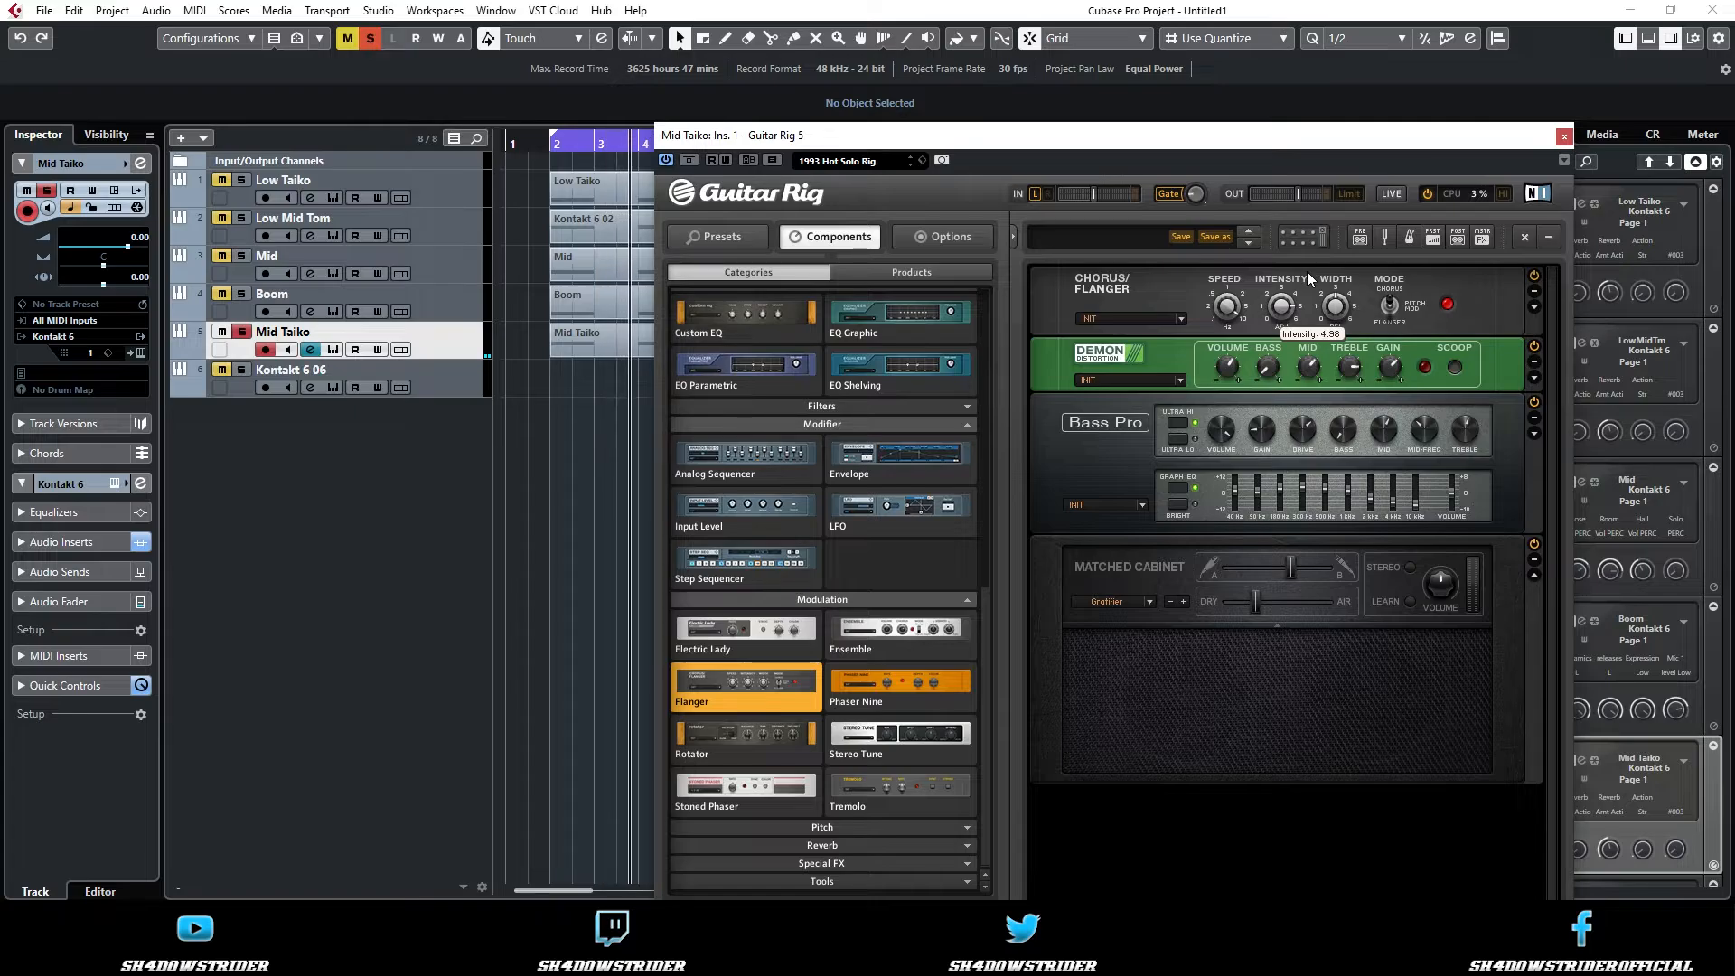
drag(1336, 306, 1335, 295)
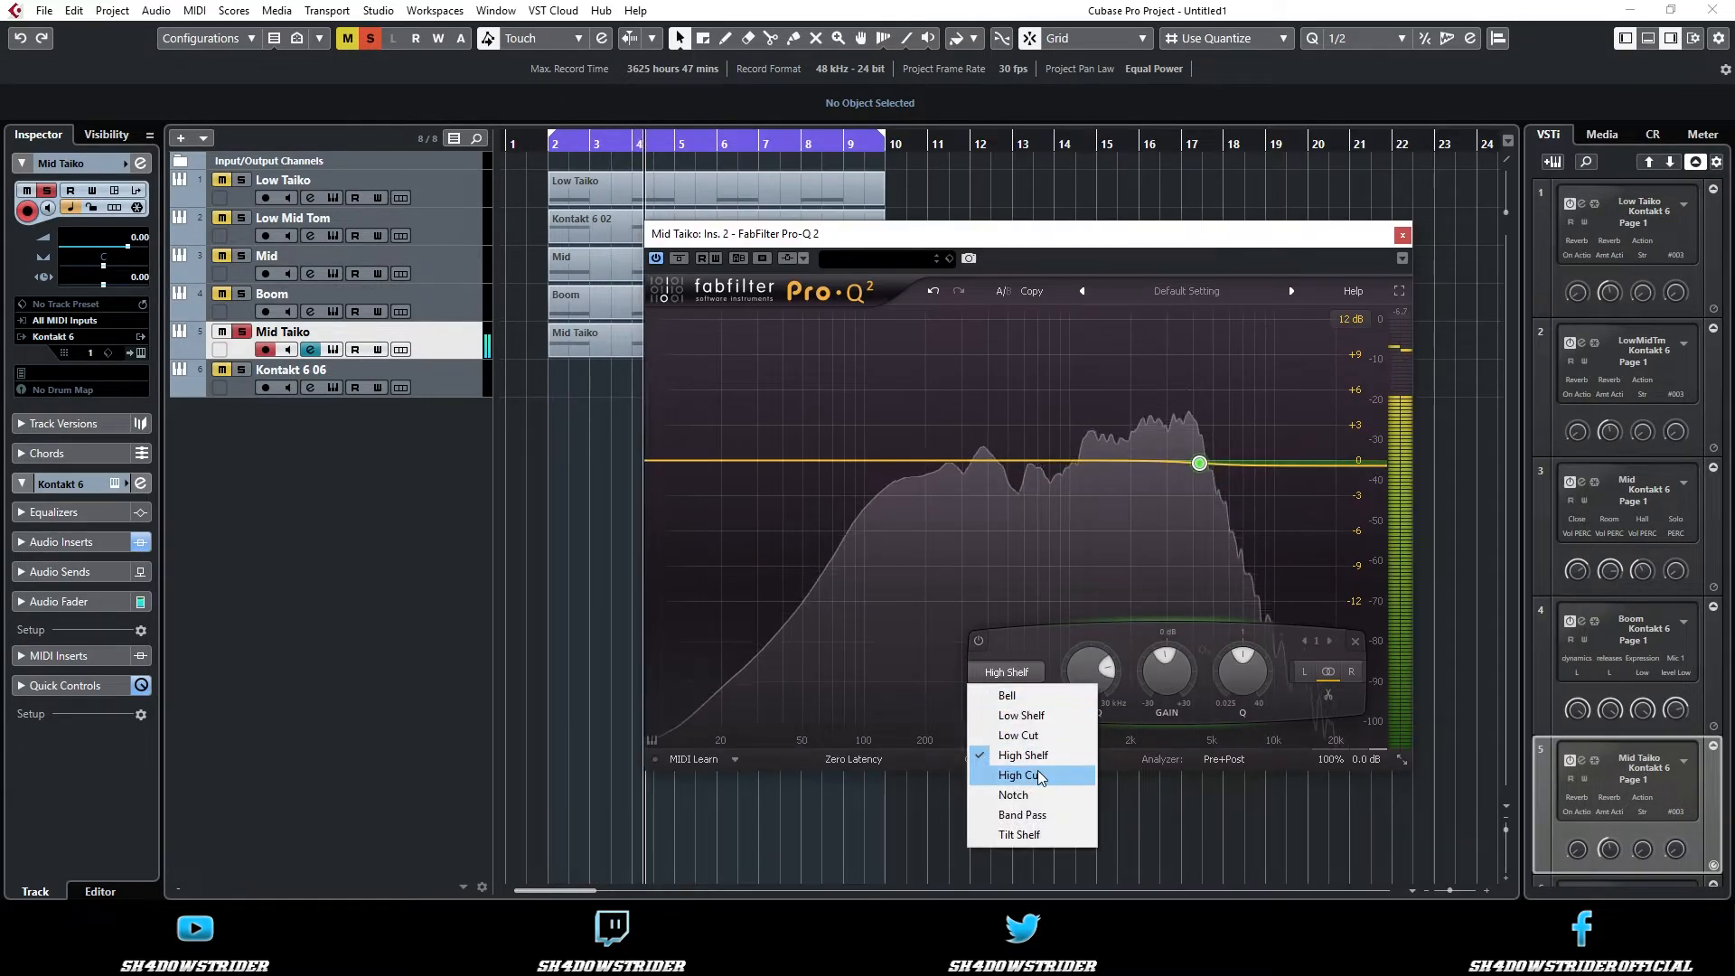
- In the Mid Taiko Pro-Q 2, set a High Cut at about 3028 Hz and a Low Cut at about 160 Hz
click(1021, 778)
drag(1217, 427, 1182, 432)
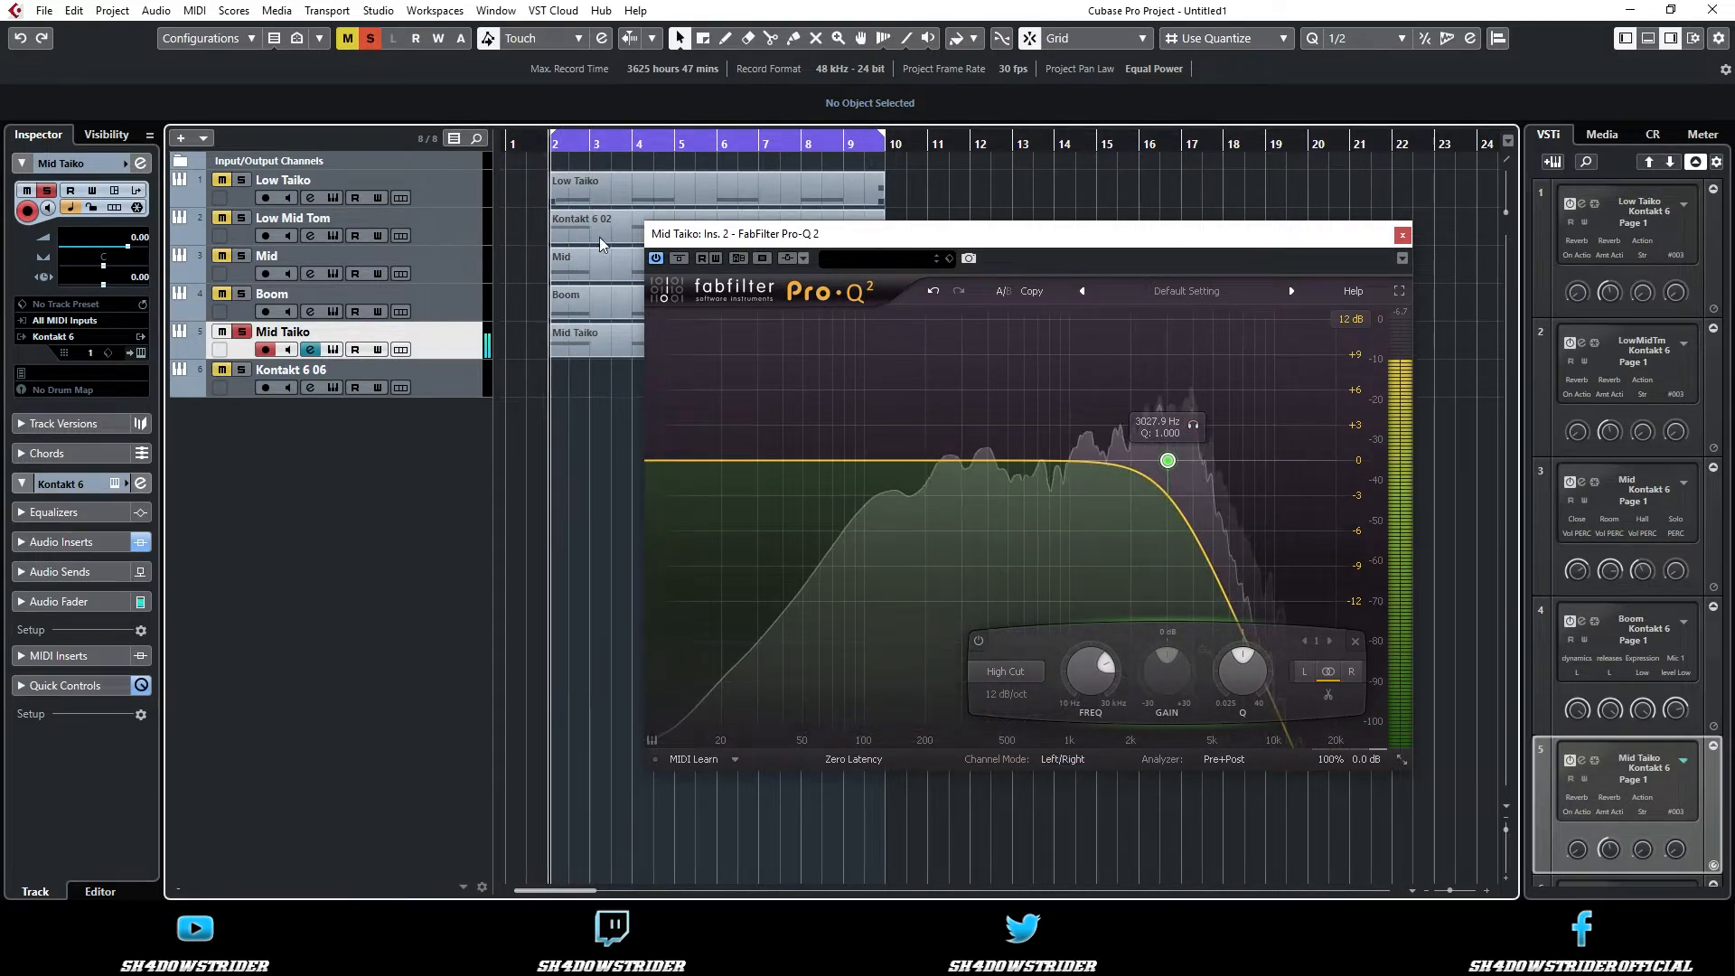
click(882, 463)
click(718, 672)
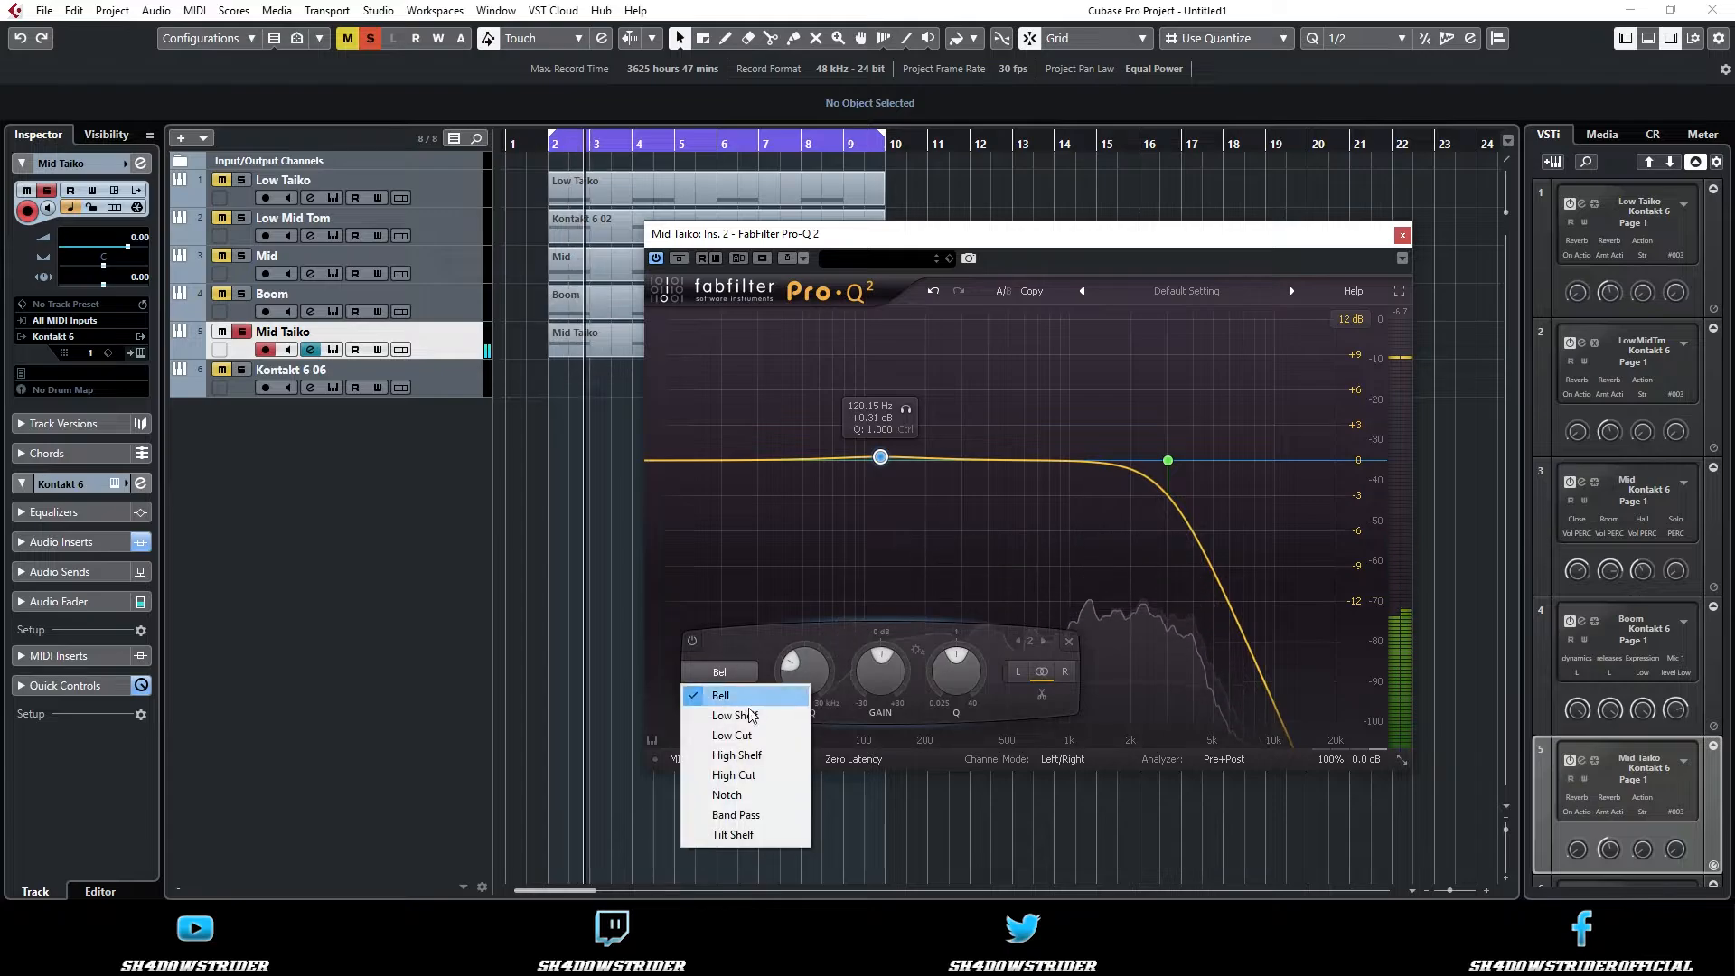
click(719, 698)
drag(902, 428, 940, 431)
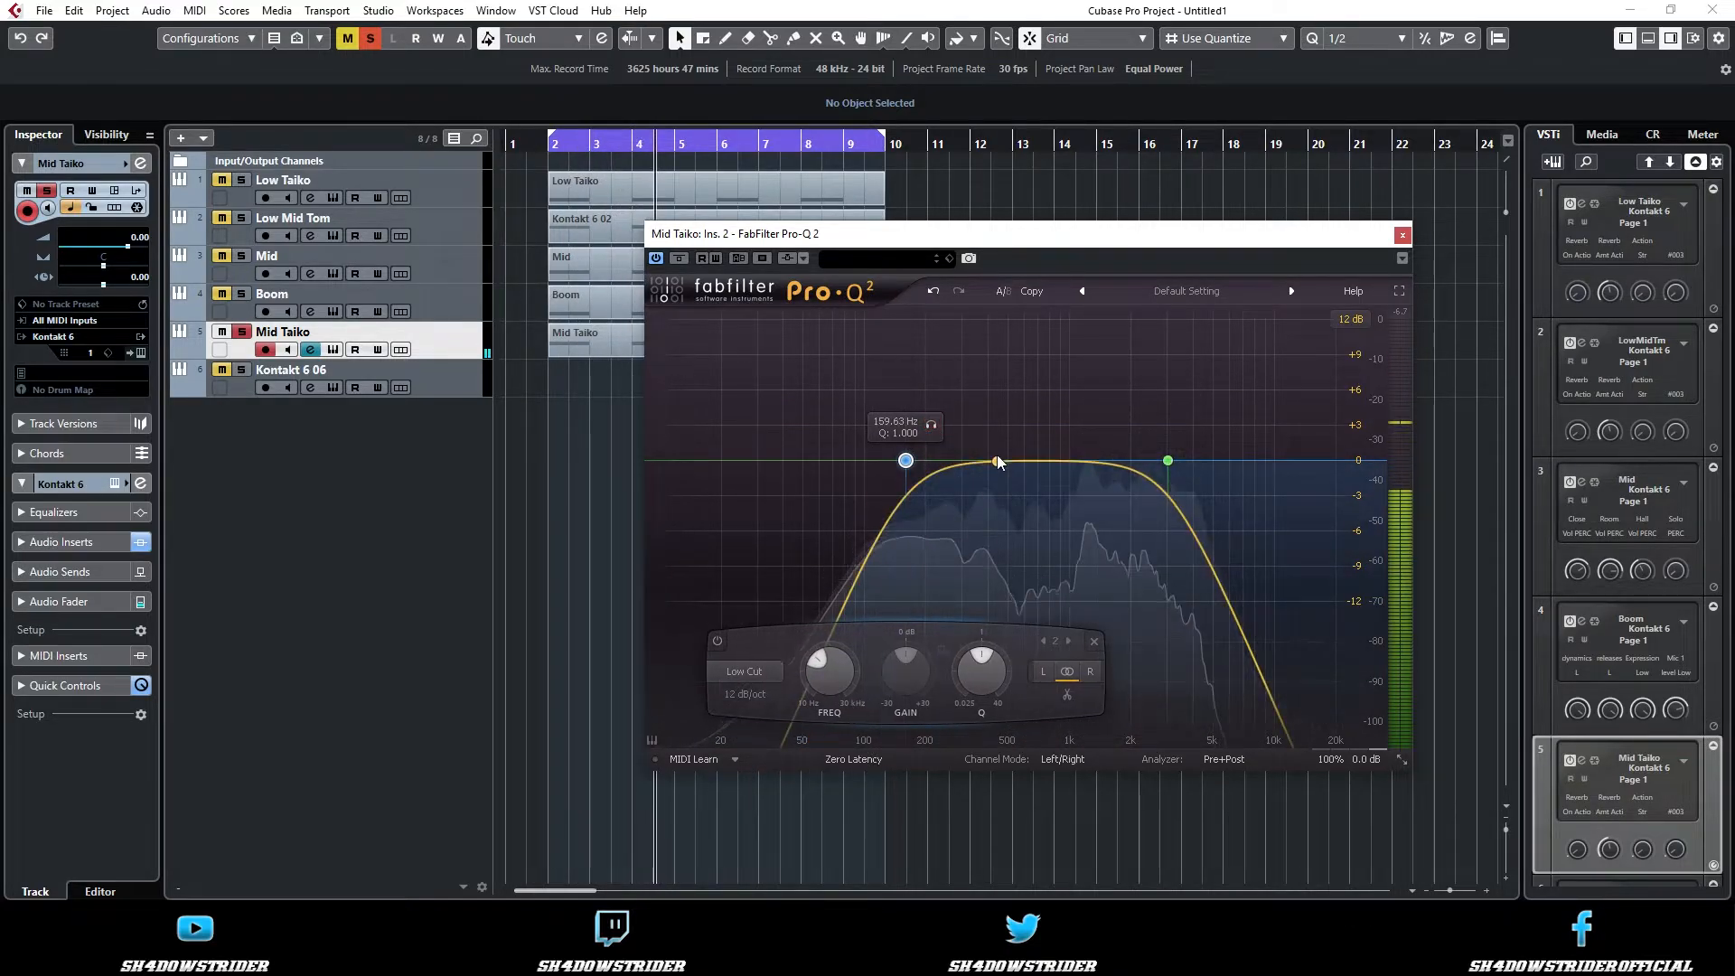
- Add a narrow bell band at about 303 Hz with Q 3.098 in the Mid Taiko EQ, and boost its gain
click(1015, 464)
drag(1042, 497, 994, 497)
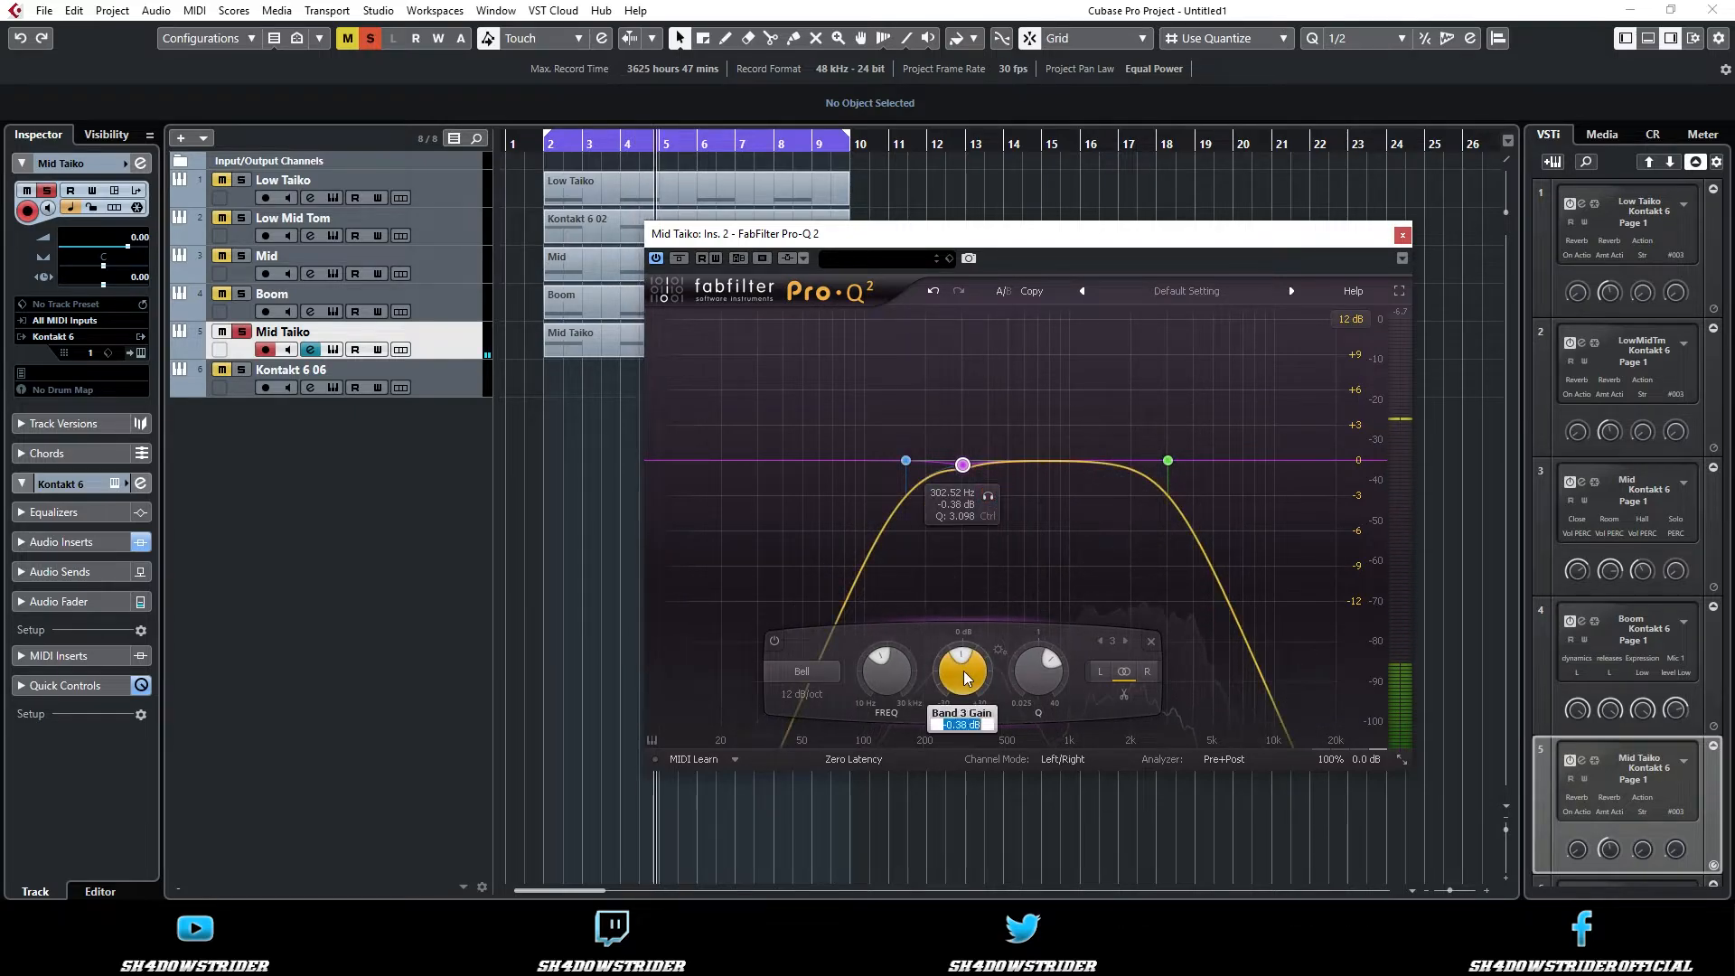
drag(963, 670, 949, 667)
- Add another bell band between 1 and 2 kHz in the Mid Taiko EQ, and set its gain to -3 dB
click(1062, 462)
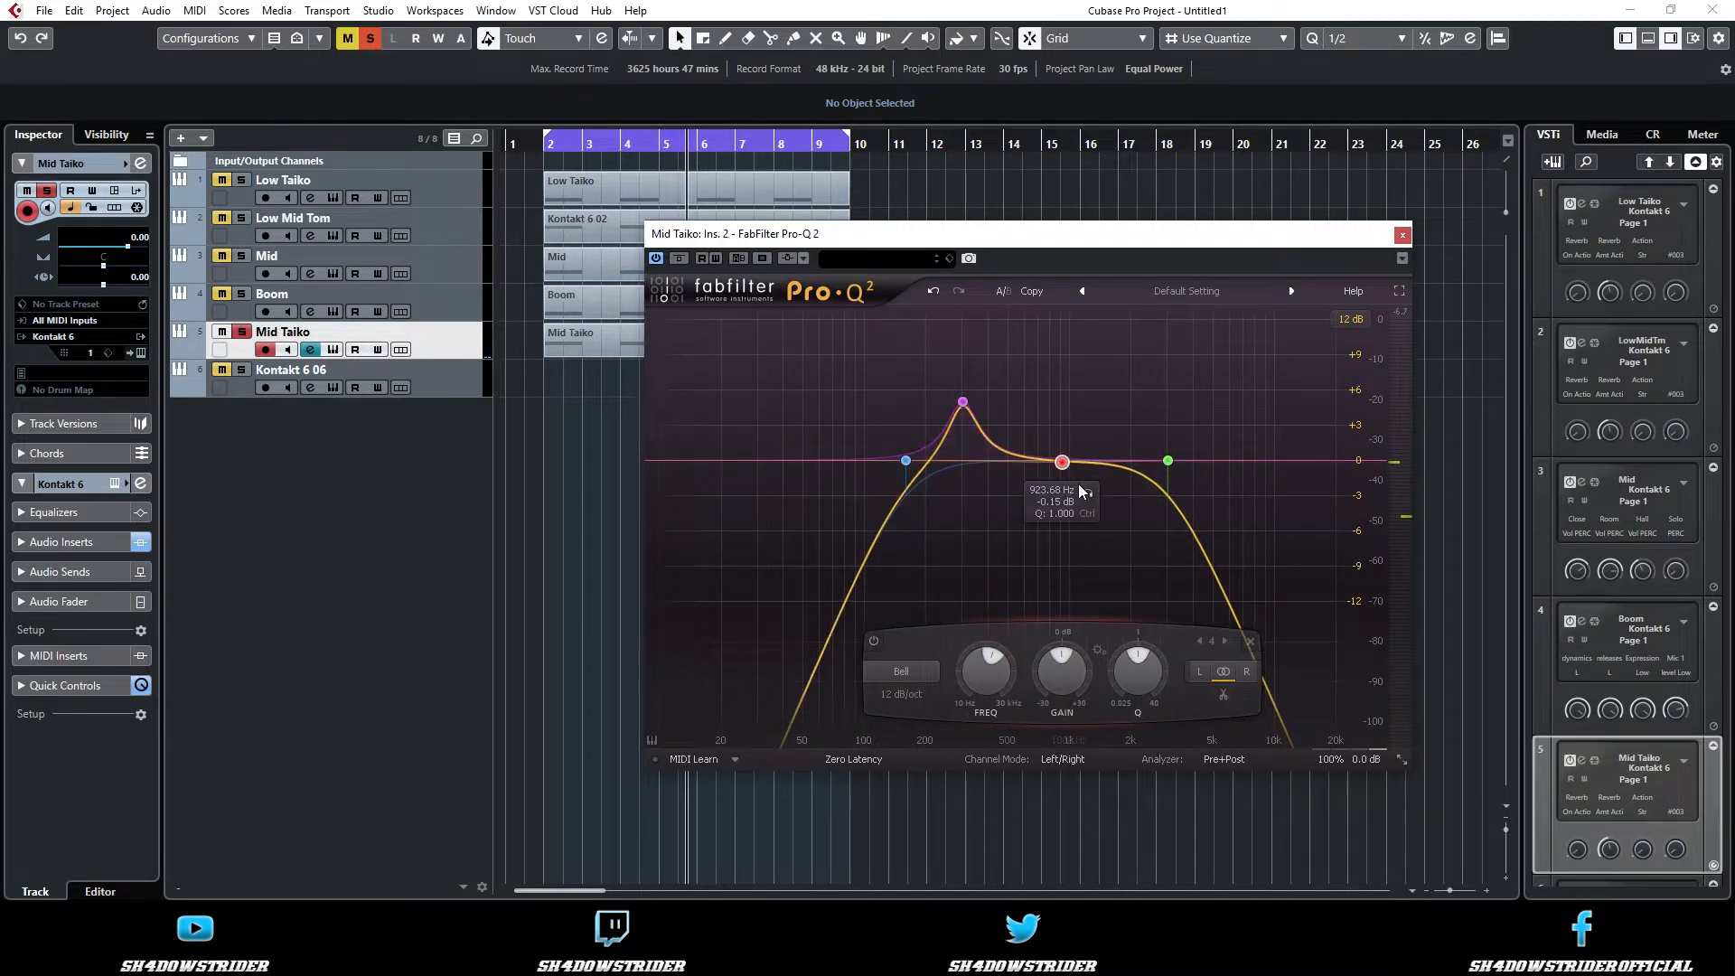
drag(1089, 494, 1135, 493)
double_click(1106, 684)
text(-3)
key(Return)
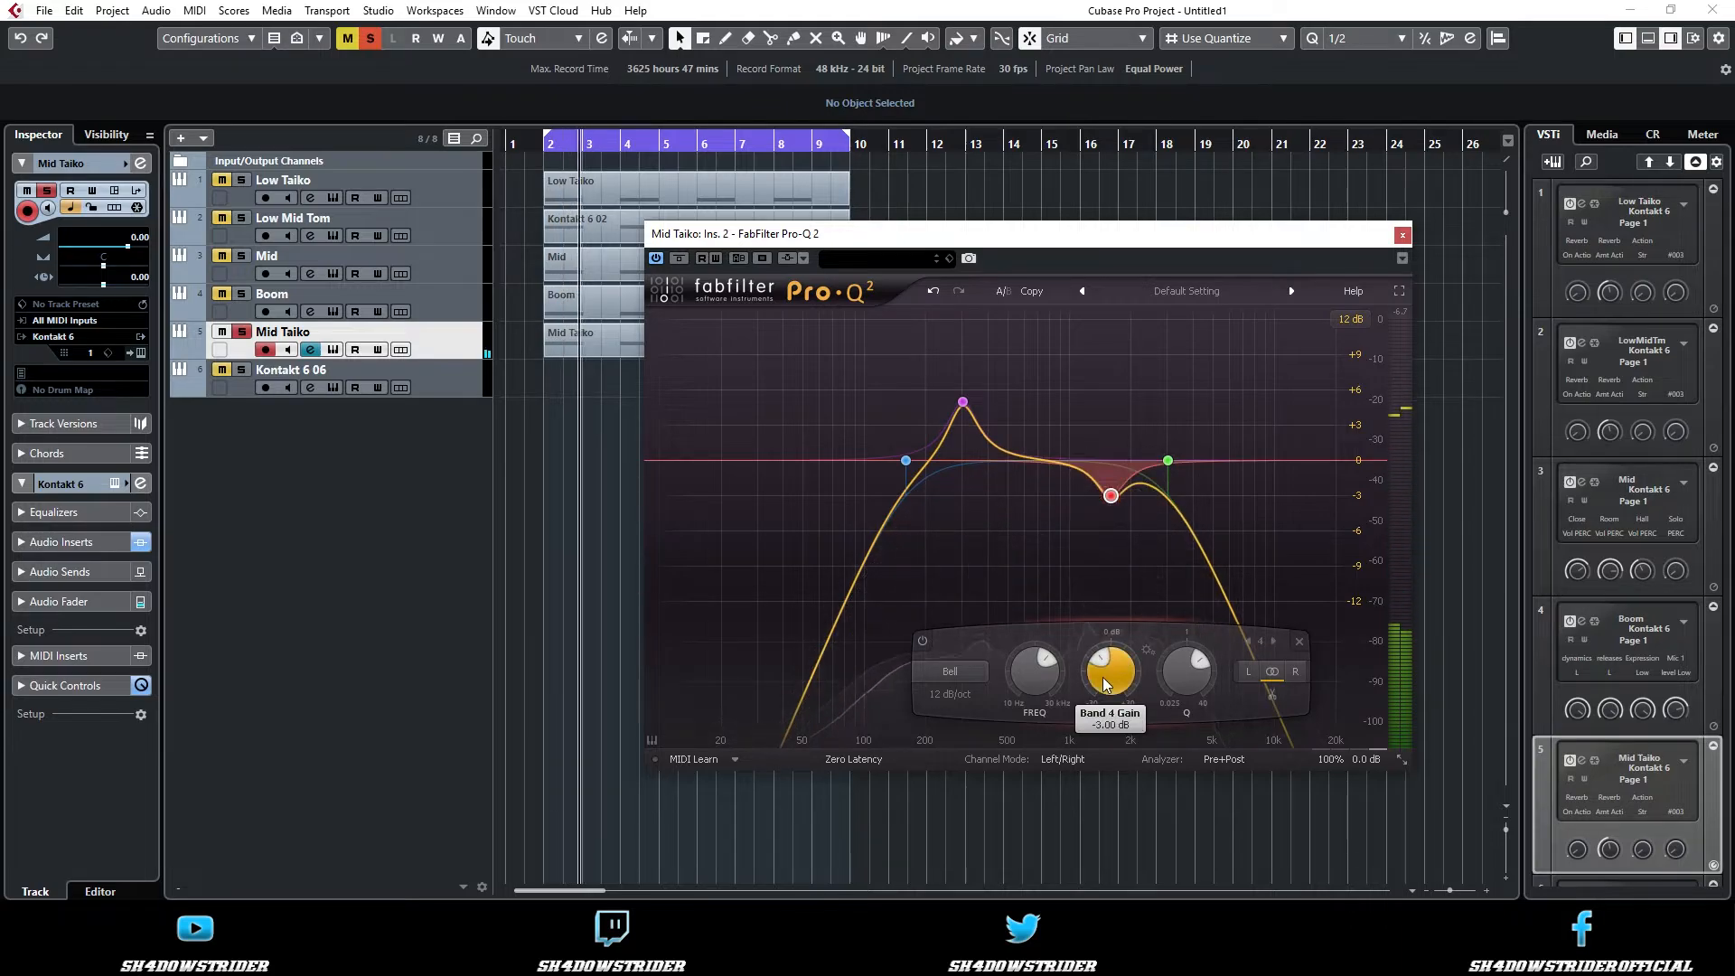
- Close the Mid Taiko EQ, clear all solo states, and play the taiko layers together
click(1402, 235)
key(space)
click(370, 39)
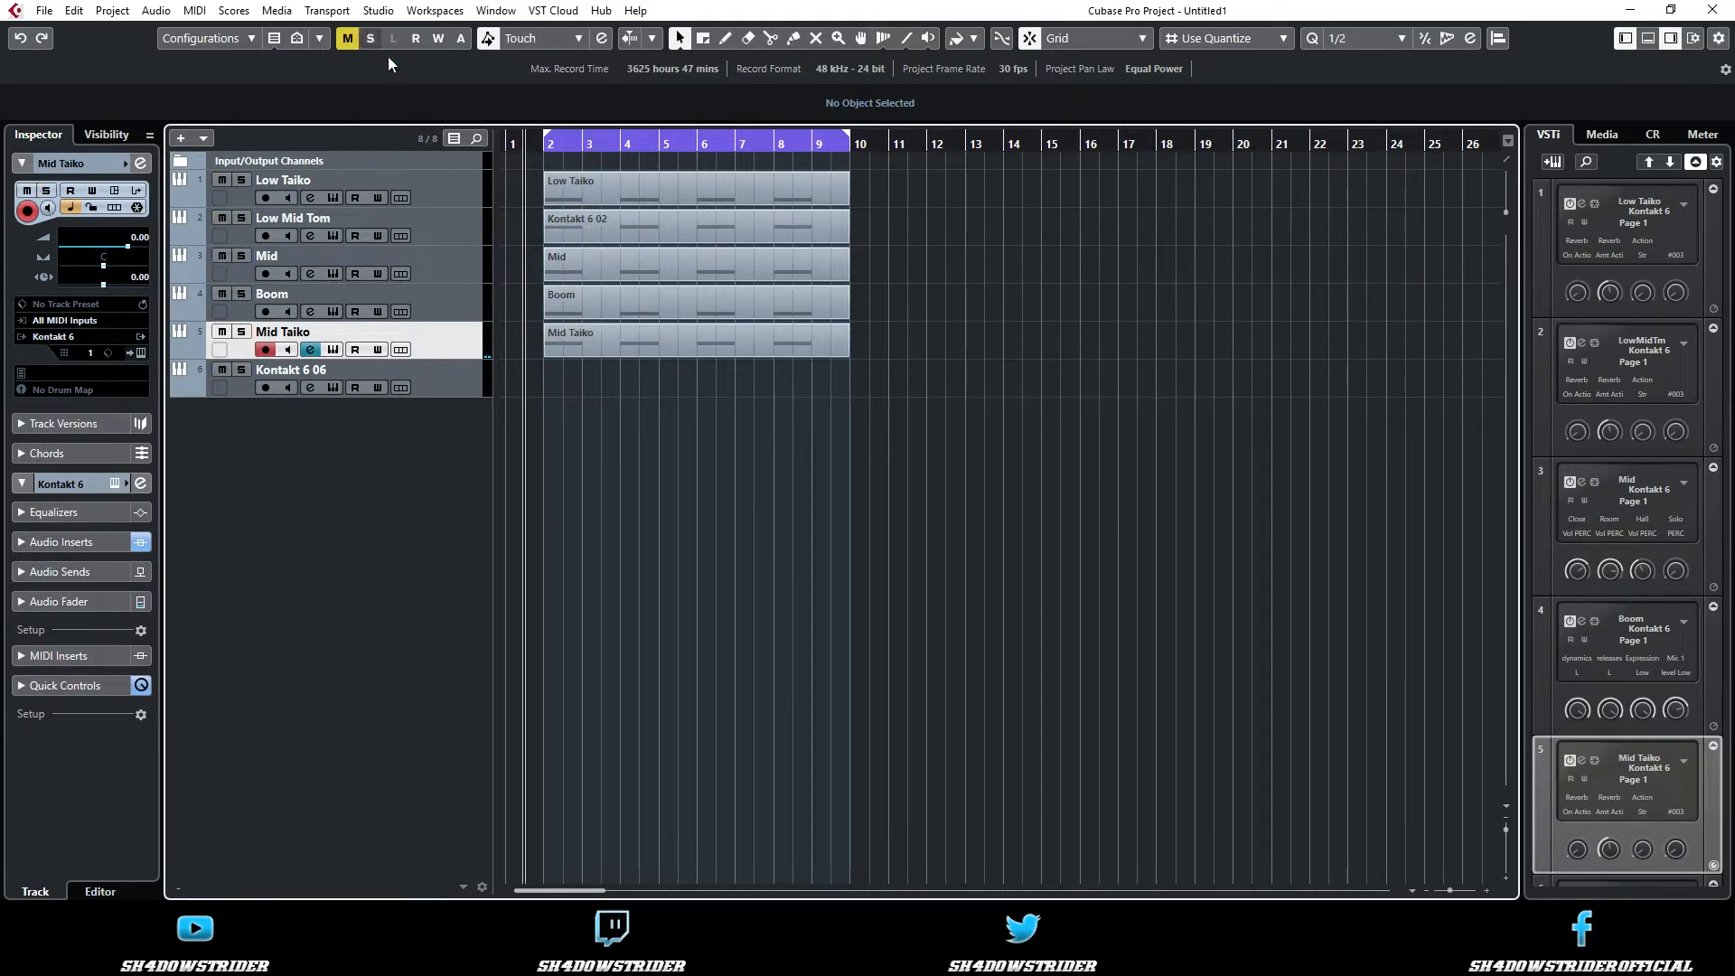
key(space)
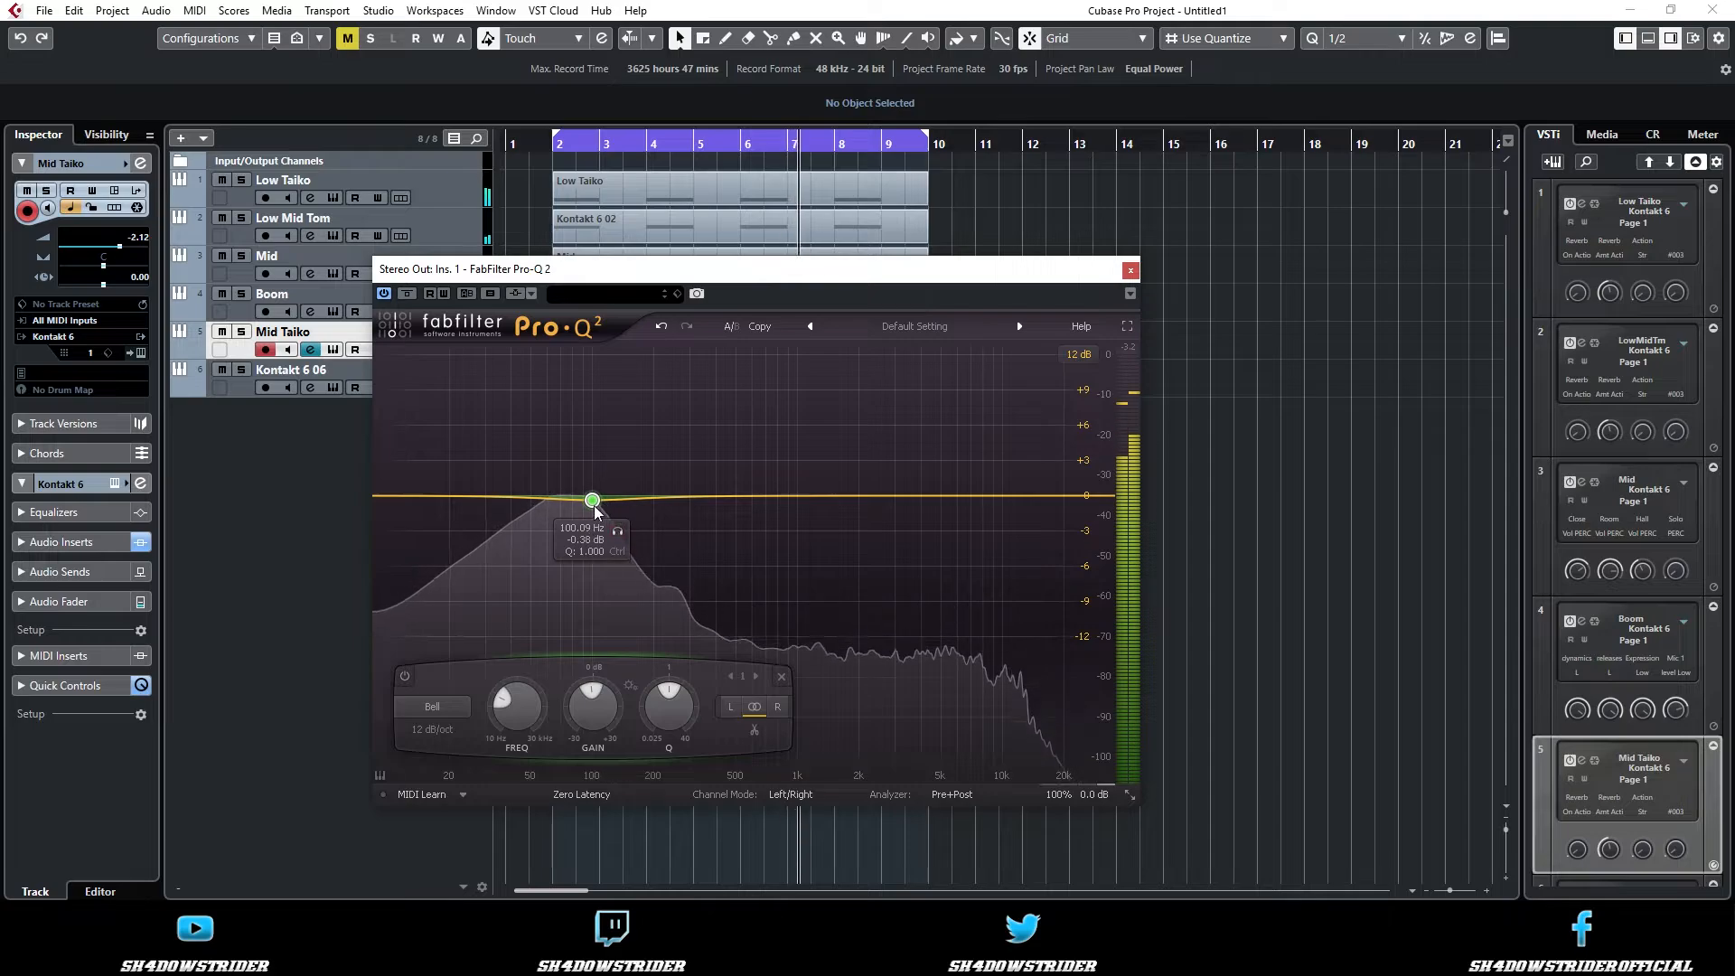
- In the Stereo Out Pro-Q 2, set the first band to a Low Cut at about 57 Hz with a 30 dB/oct slope
drag(593, 502, 542, 497)
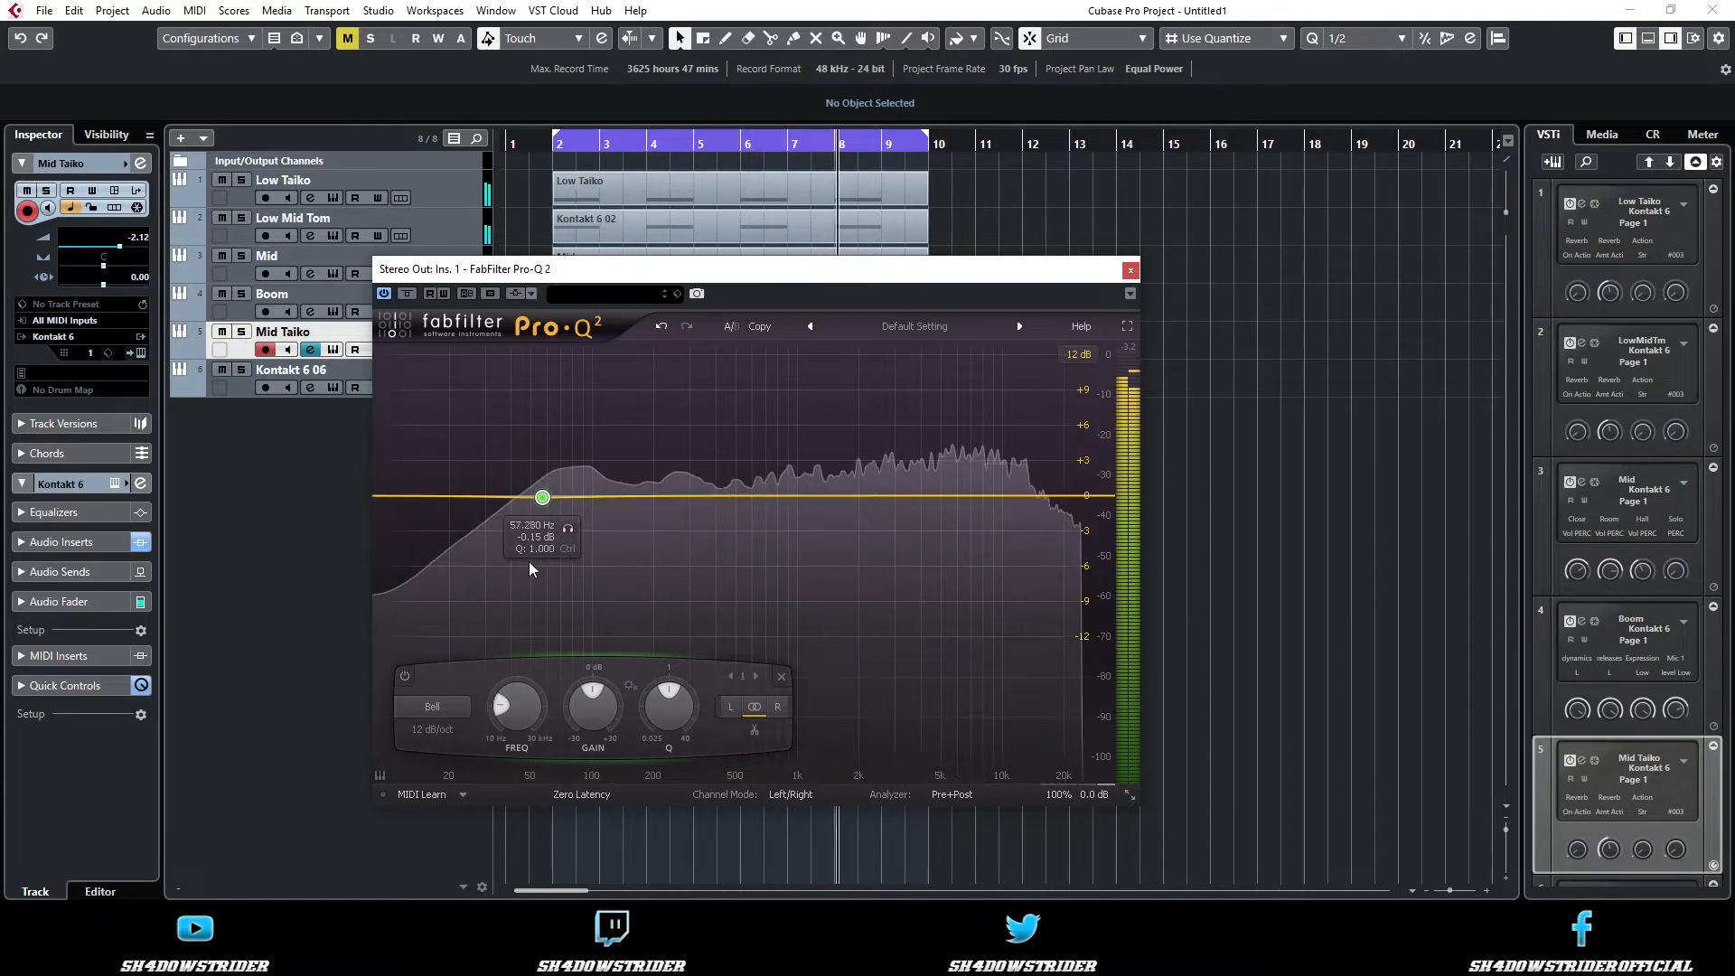
click(432, 706)
click(452, 766)
click(434, 730)
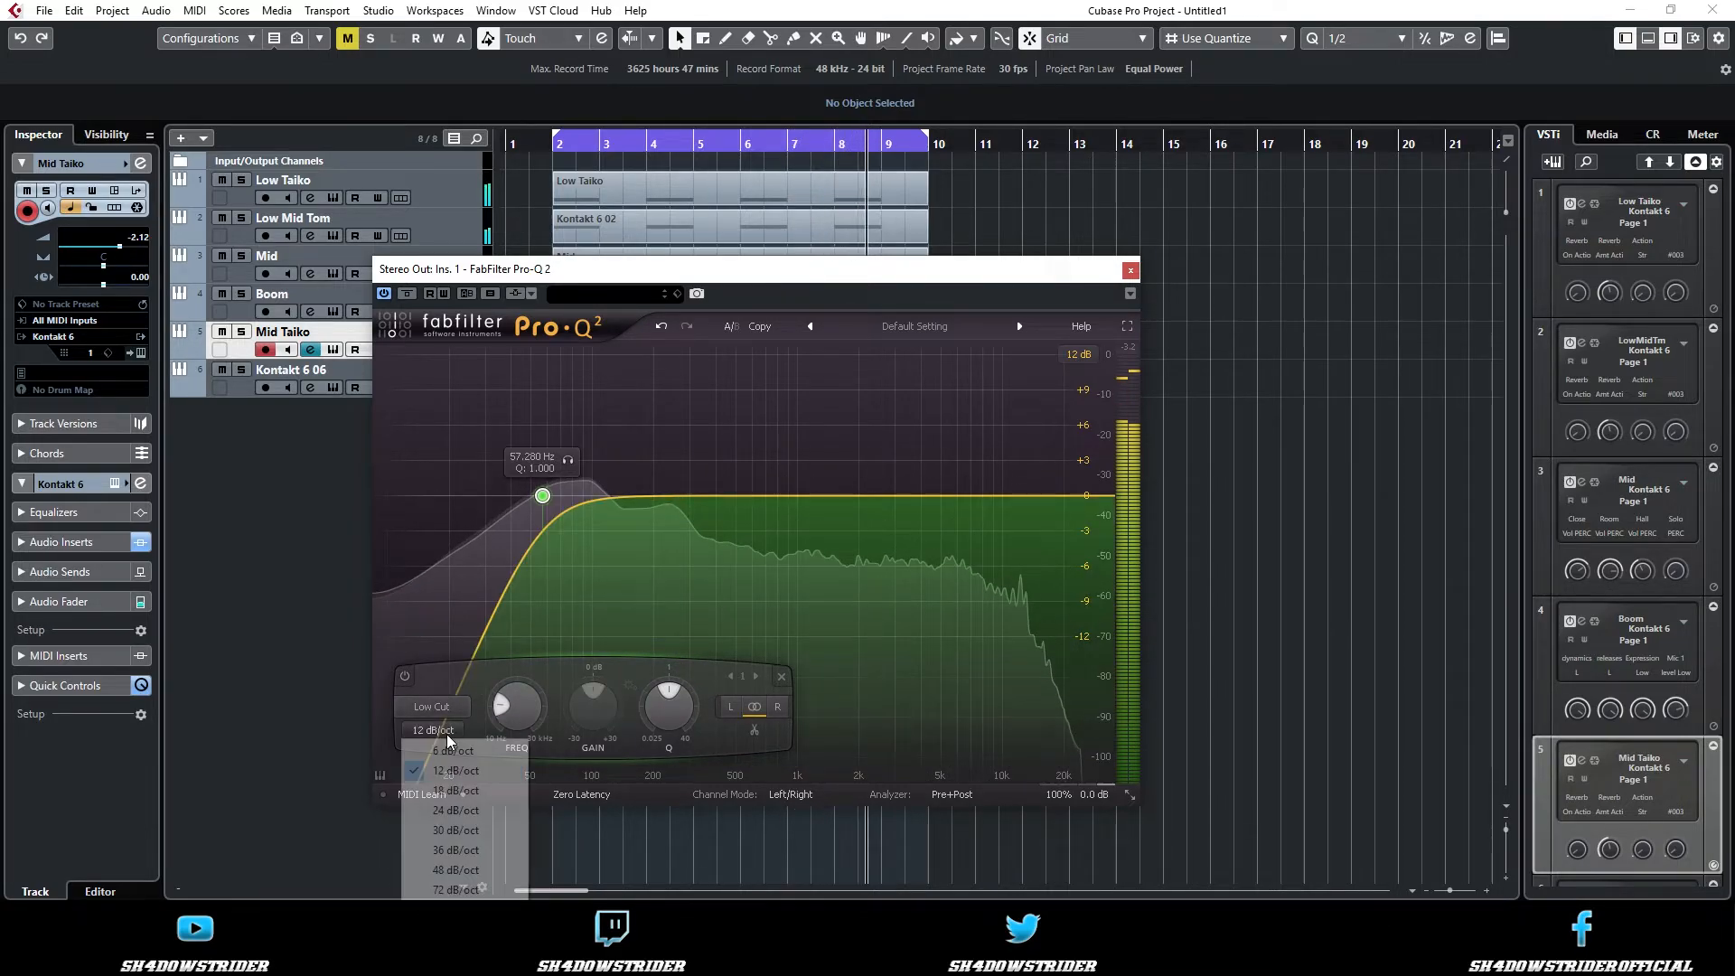
click(452, 830)
- Add a bell band at about 101 Hz with Q 1.505 in the Stereo Out EQ, and set its gain to 6 dB
click(607, 494)
click(634, 448)
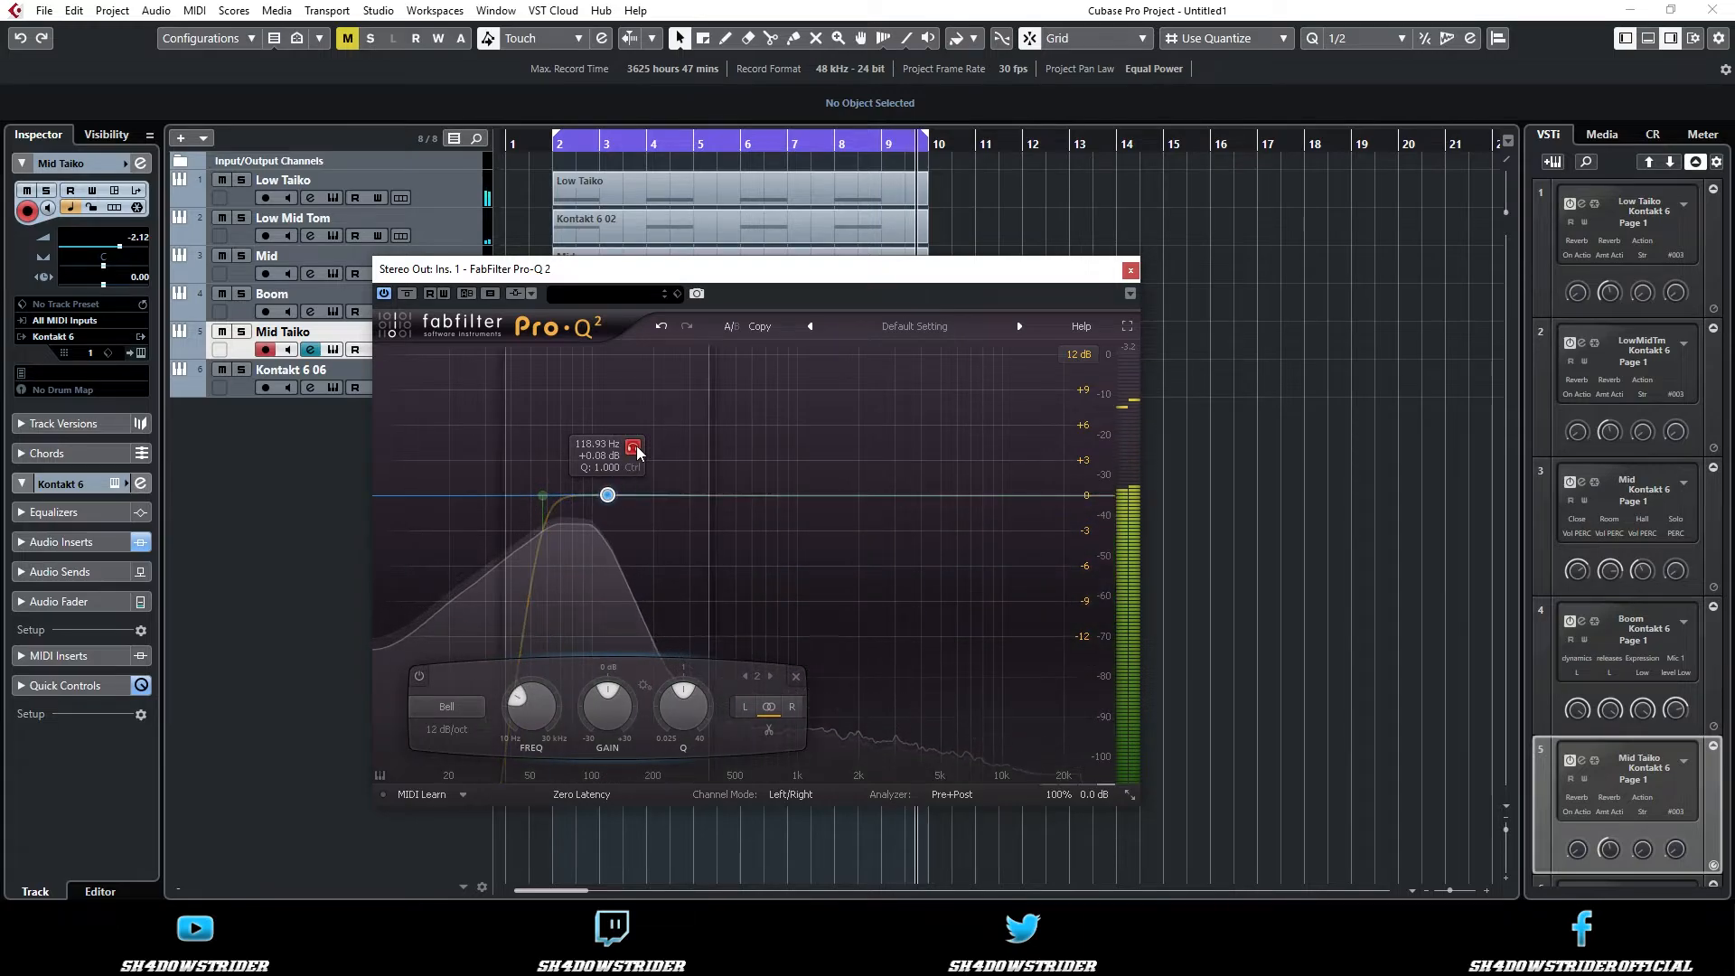
drag(637, 447, 622, 458)
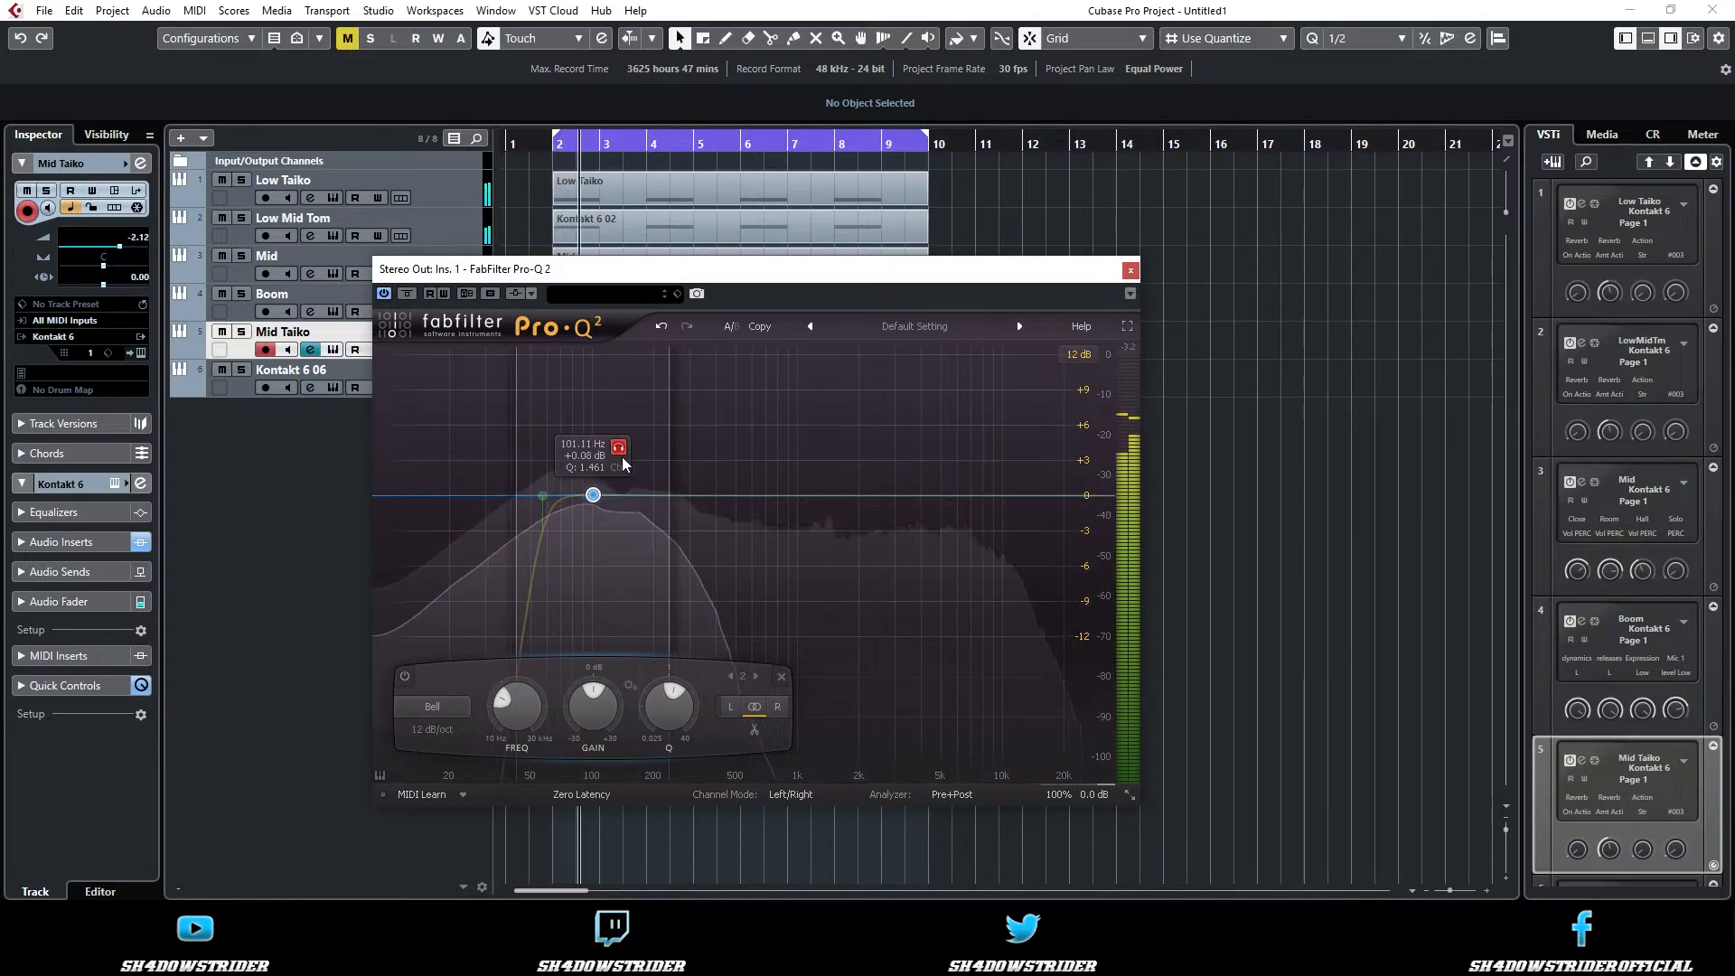
double_click(597, 712)
text(6)
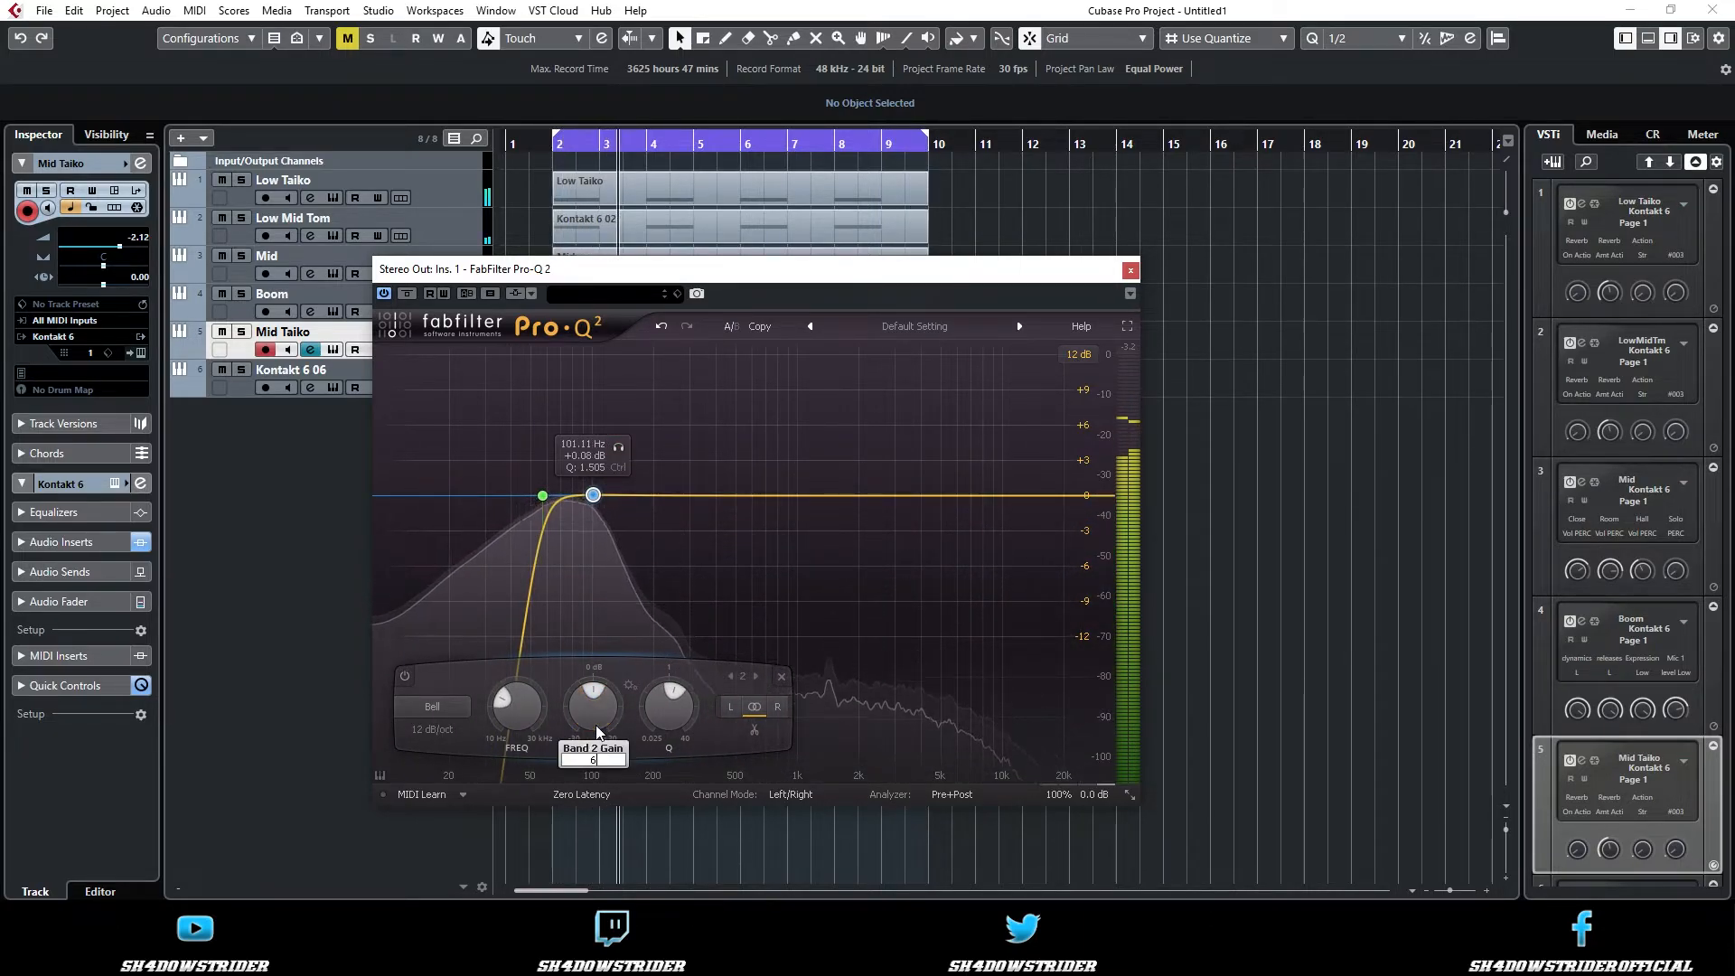
key(Return)
key(space)
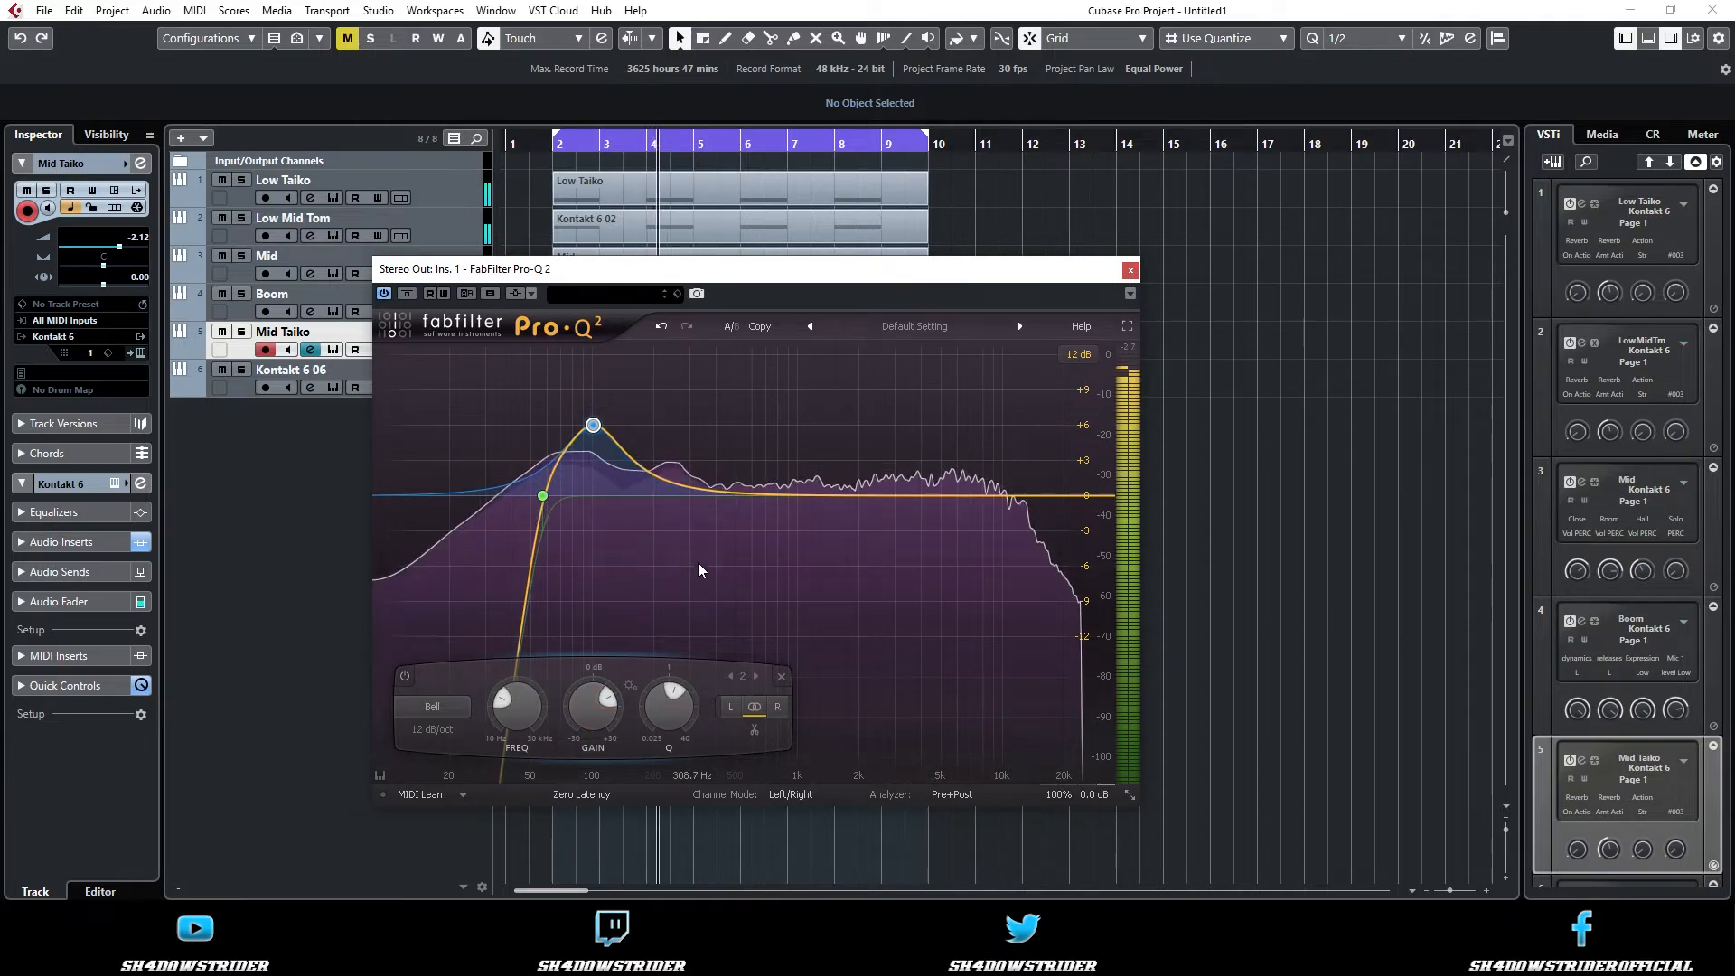
- Add a bell band at about 3028 Hz with Q 2.481 in the Stereo Out EQ, and set its gain to -3 dB
click(863, 496)
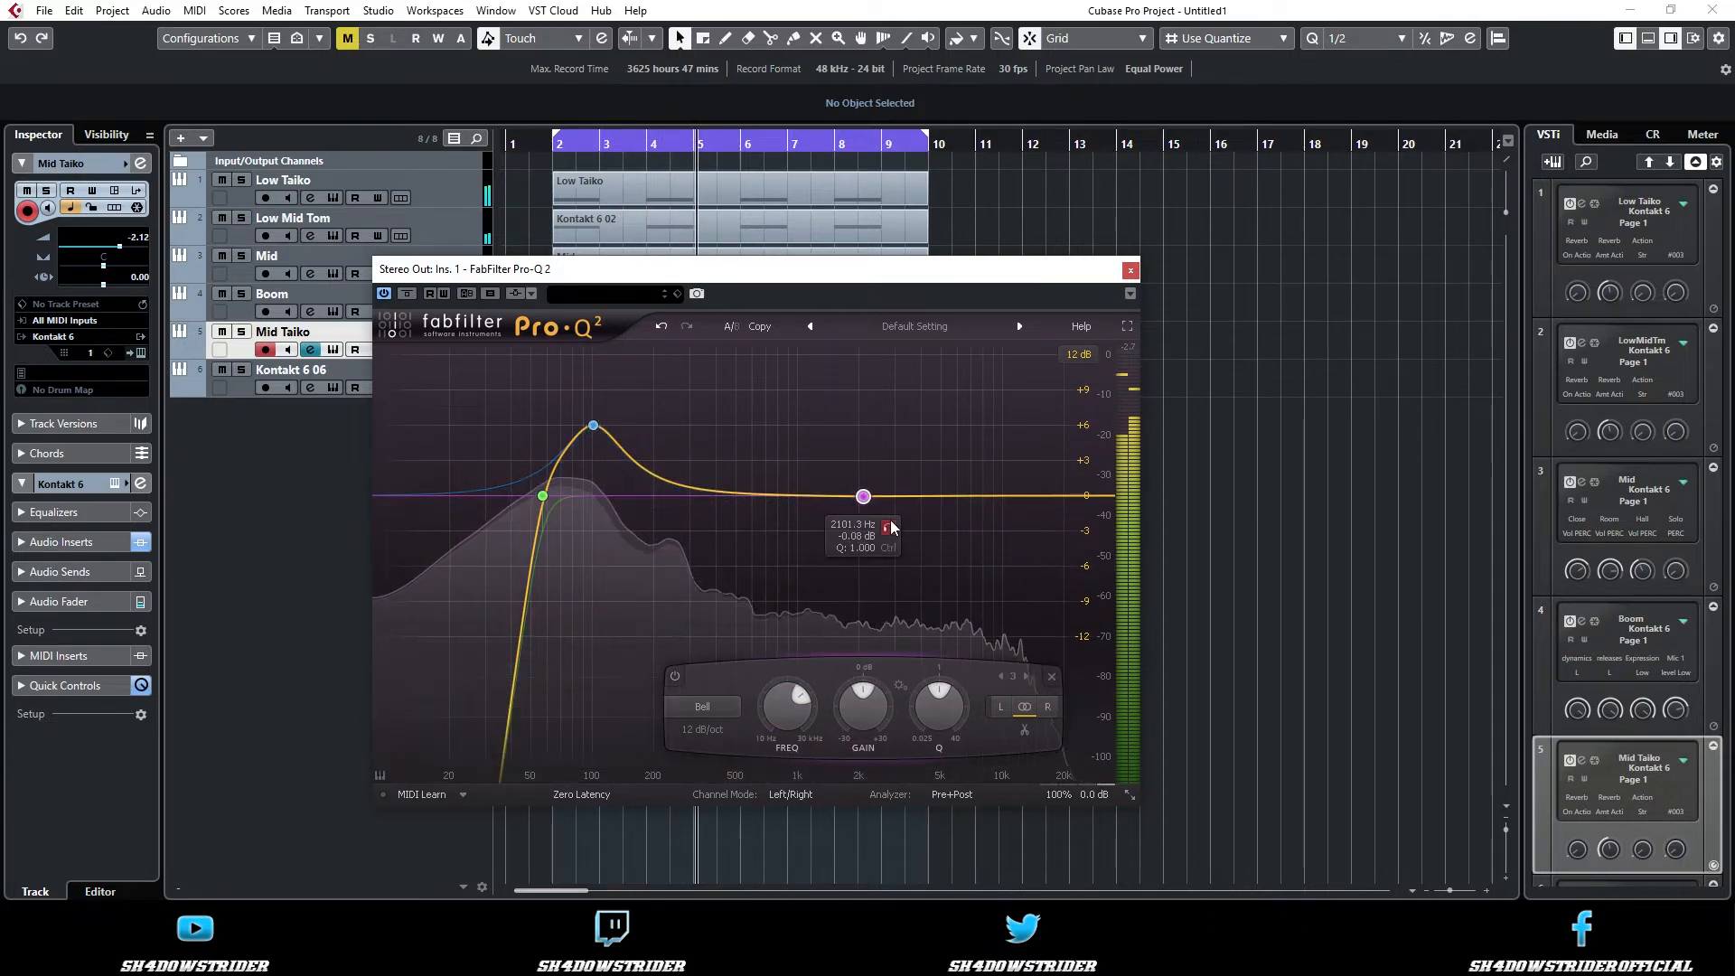
drag(892, 530, 927, 526)
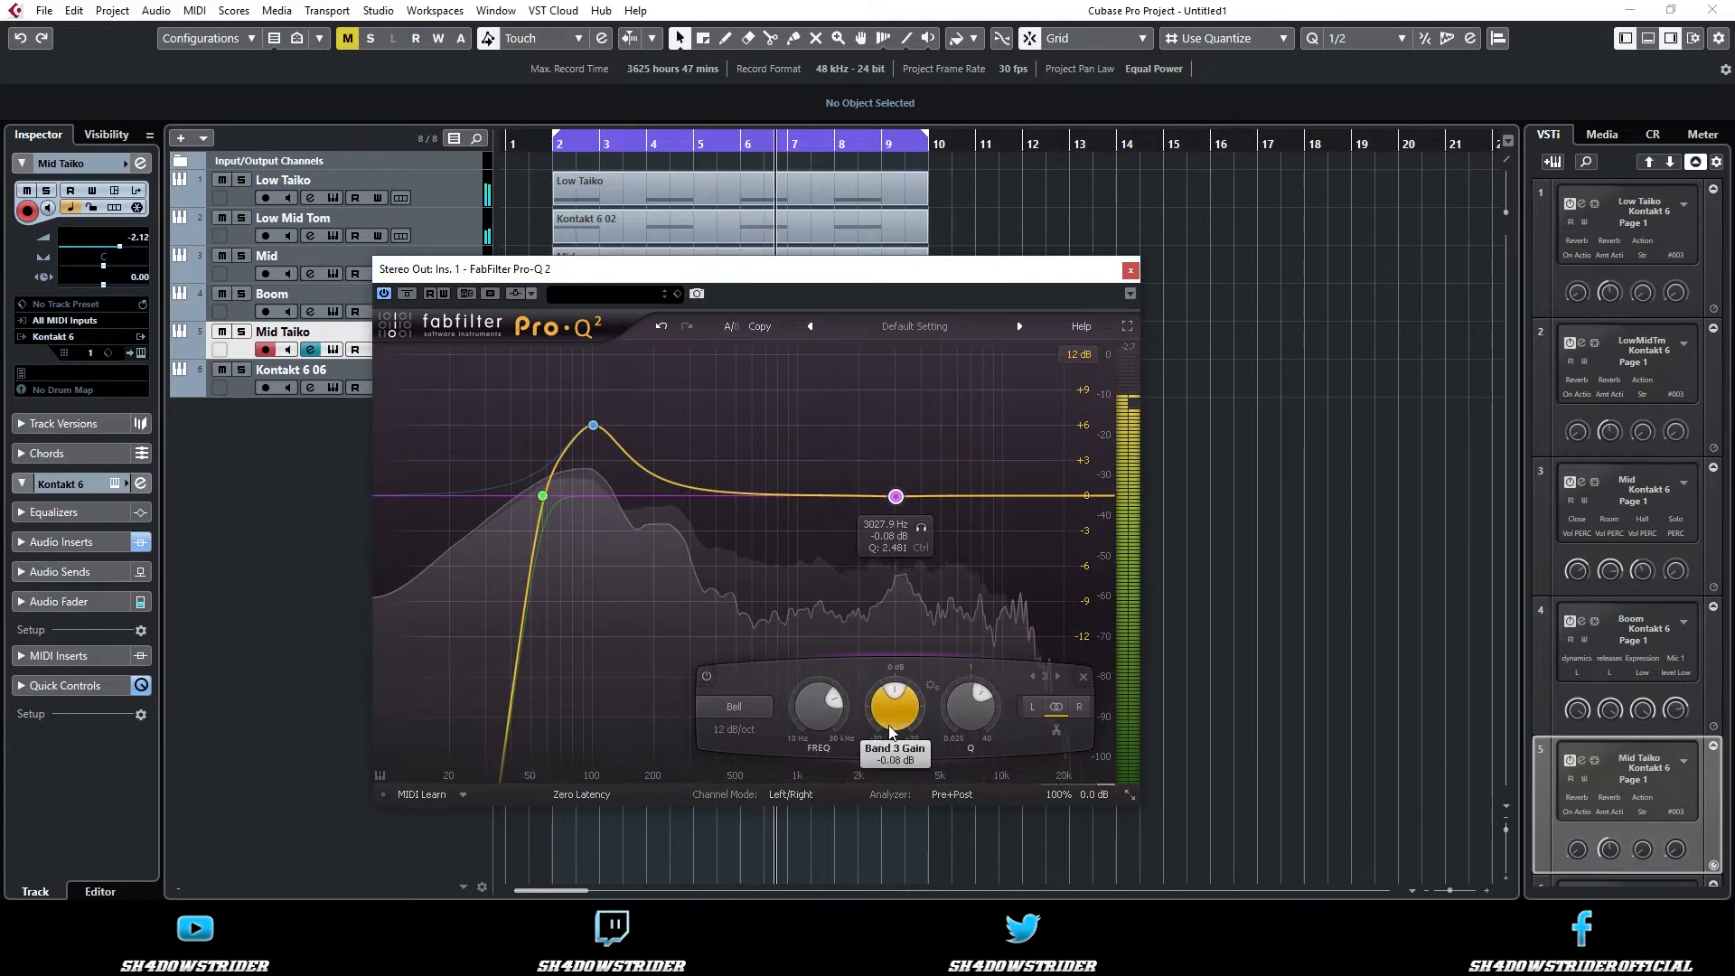
double_click(887, 734)
text(-3)
key(Return)
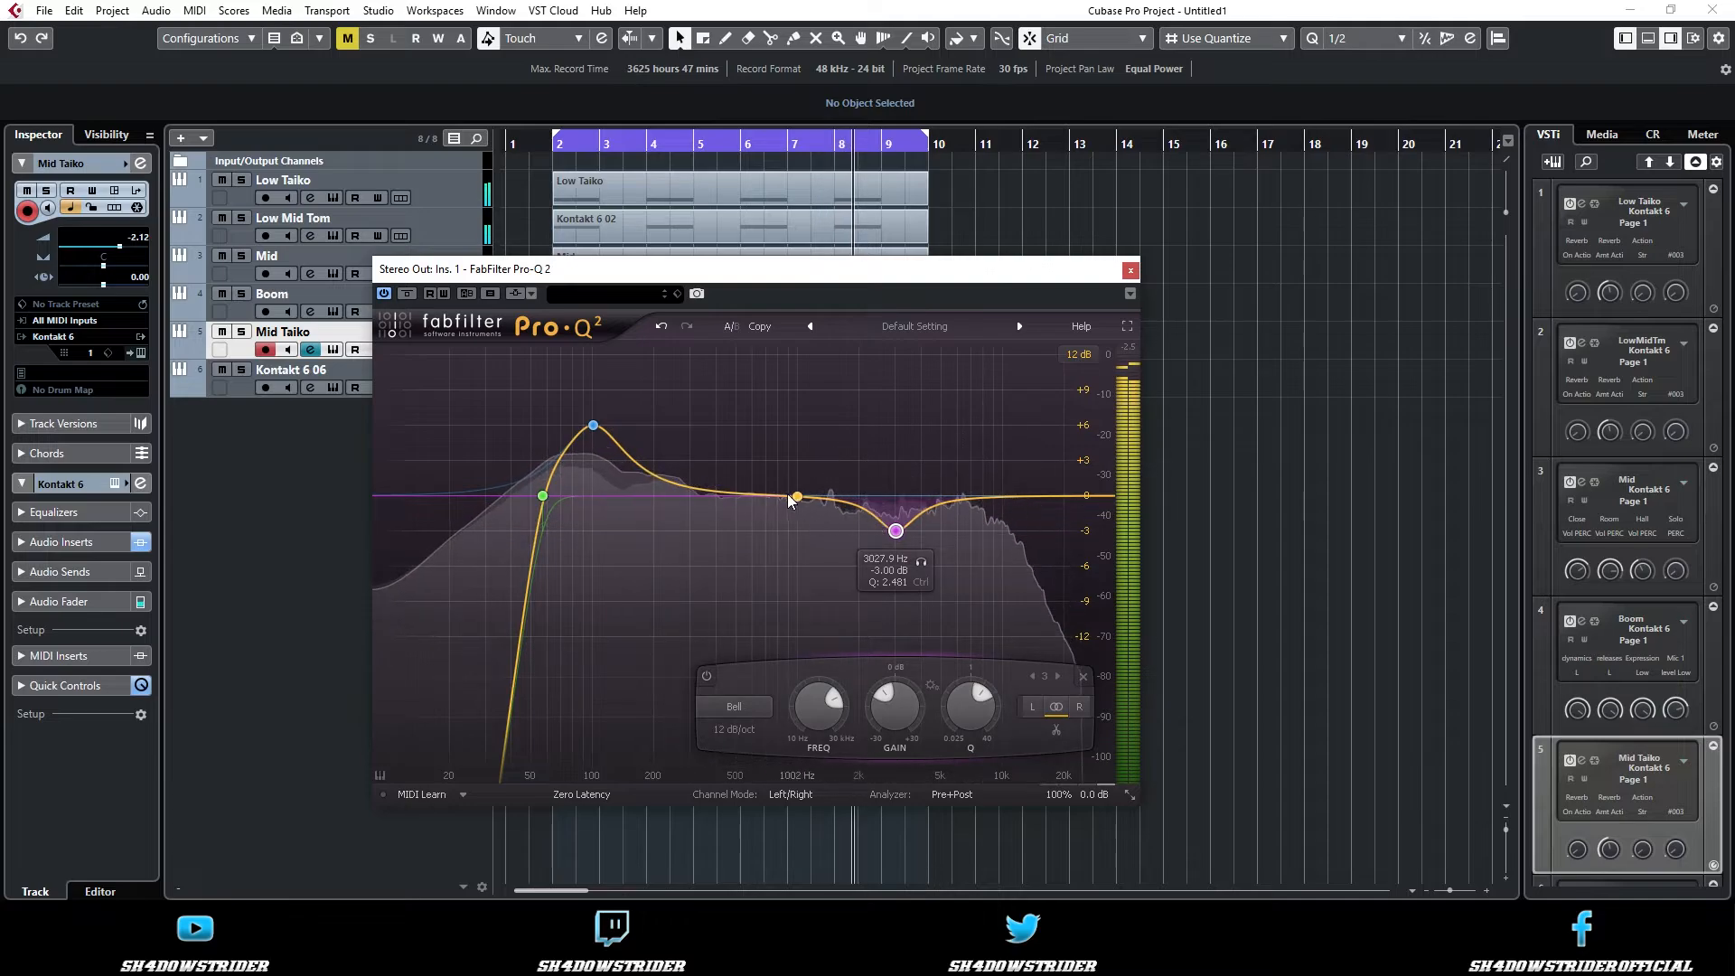
- Add a bell band at about 943 Hz with Q 3.397 in the Stereo Out EQ, and set its gain to 6 dB
click(773, 491)
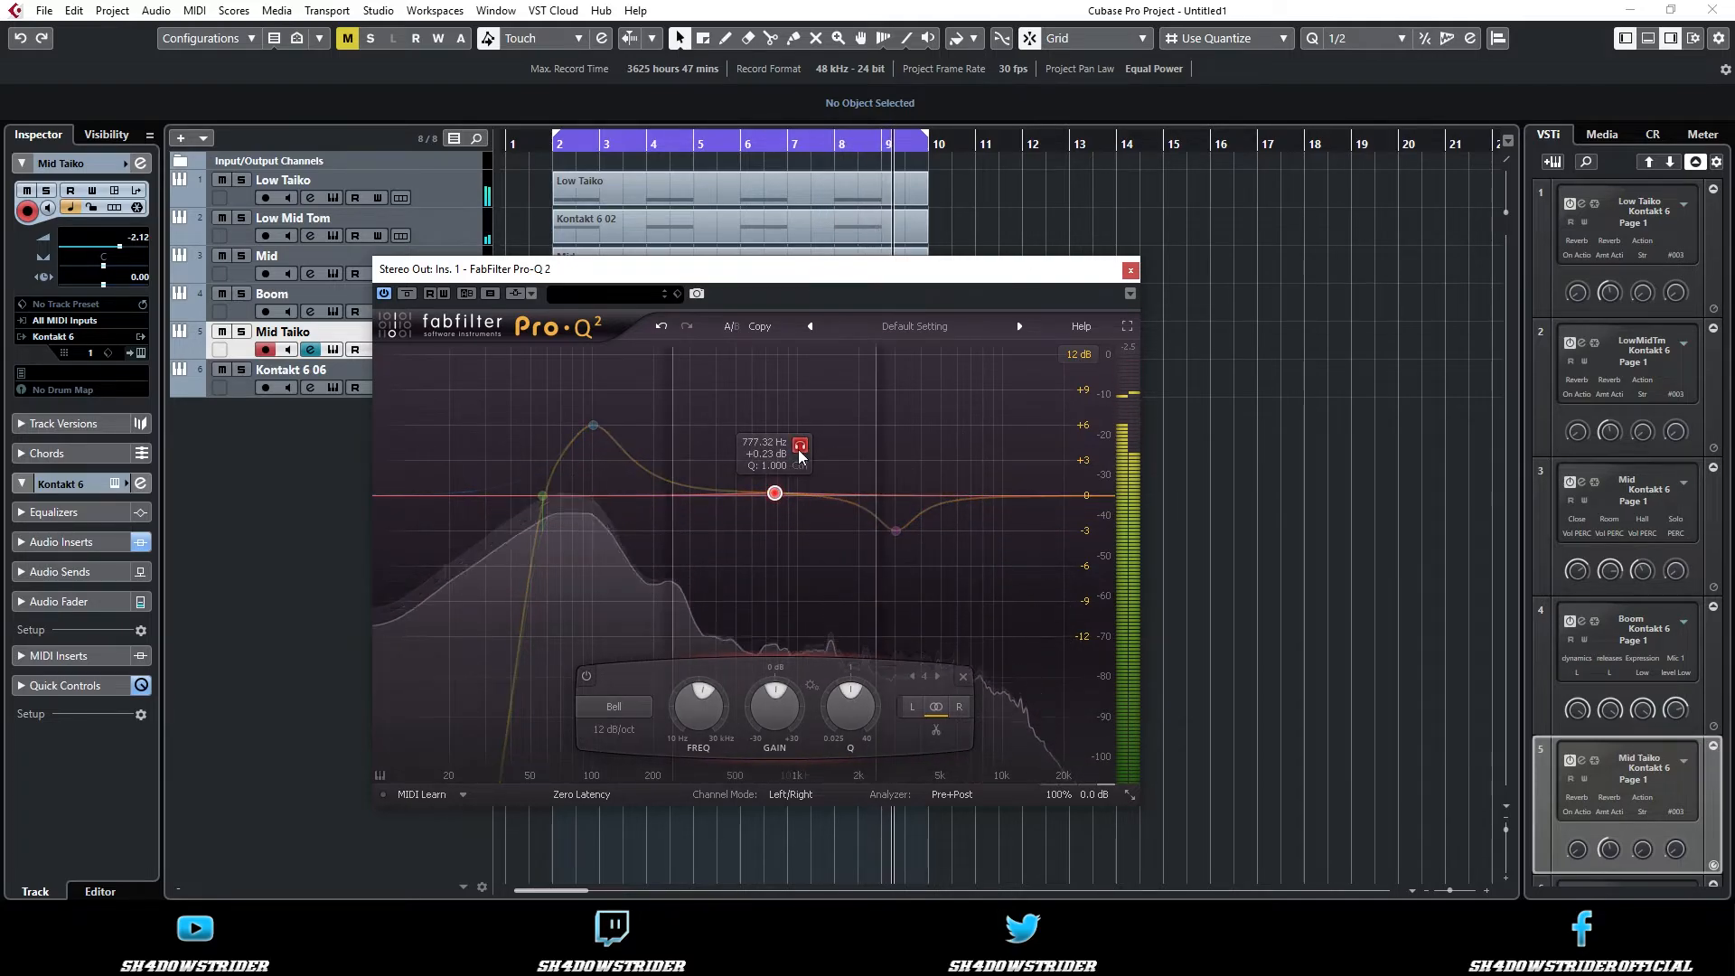
scroll(800, 455, up, 5)
mouse_move(797, 451)
mouse_down()
mouse_move(782, 457)
mouse_move(816, 458)
mouse_up()
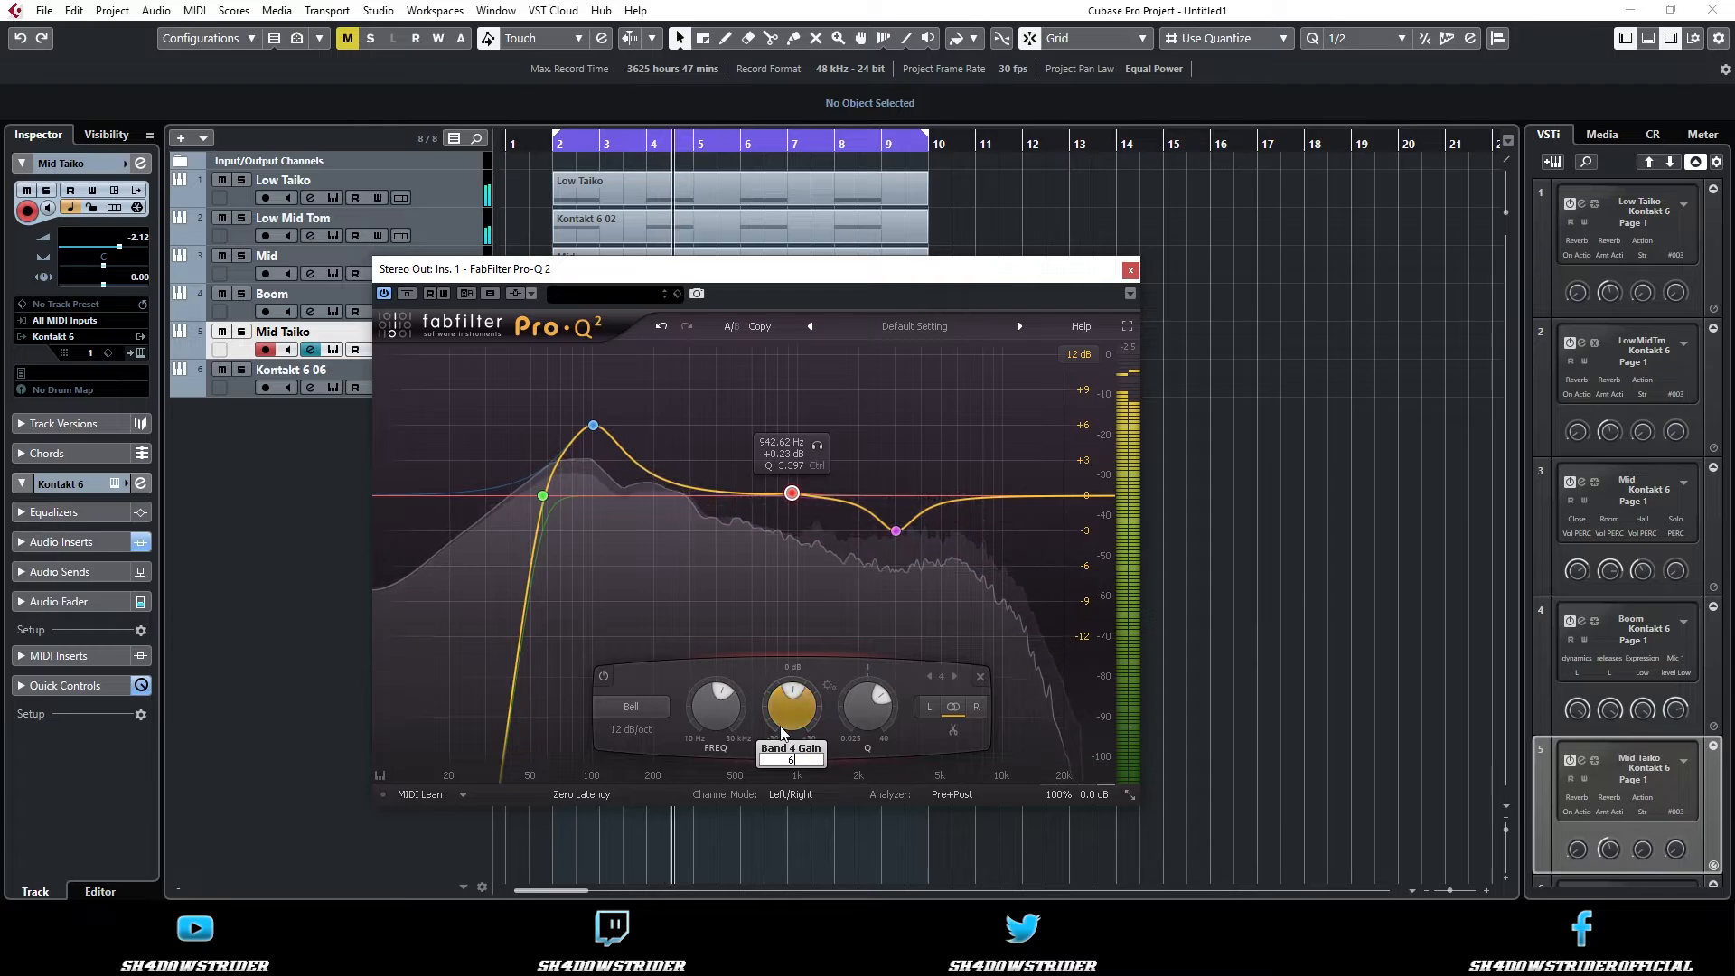
scroll(781, 726, up, 2)
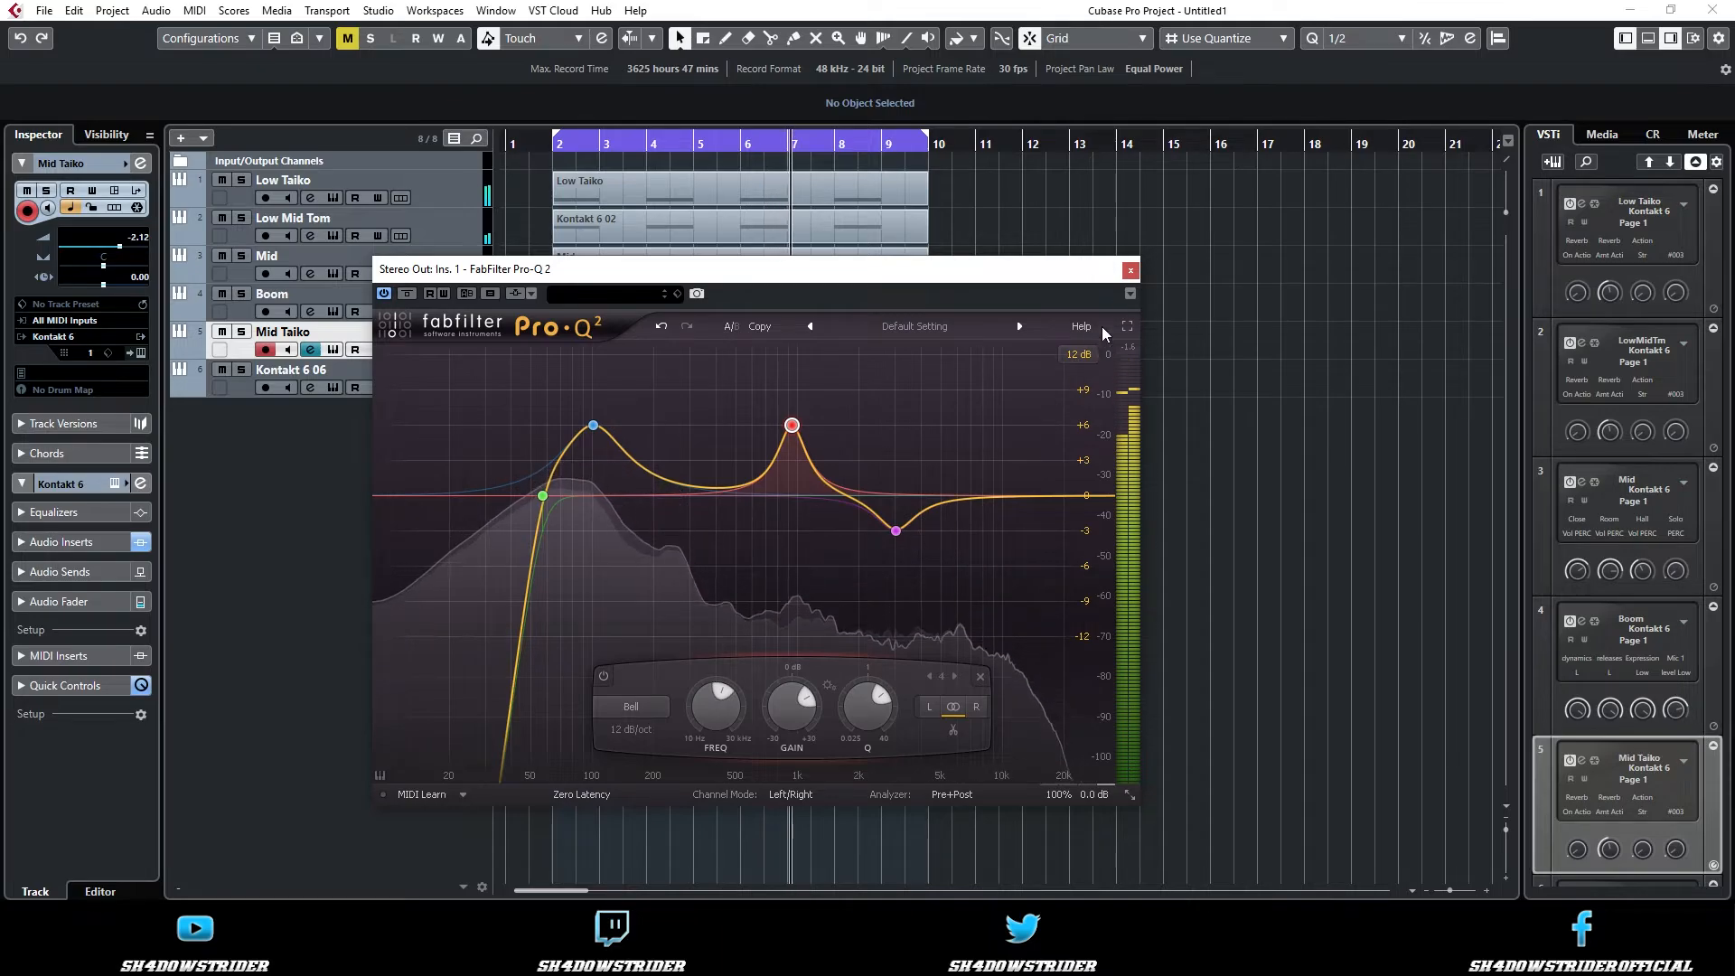
- Add a High Shelf at about 10129 Hz with about 3.2 dB of gain in the Stereo Out EQ, and close the EQ
double_click(1005, 496)
drag(1005, 496, 1003, 476)
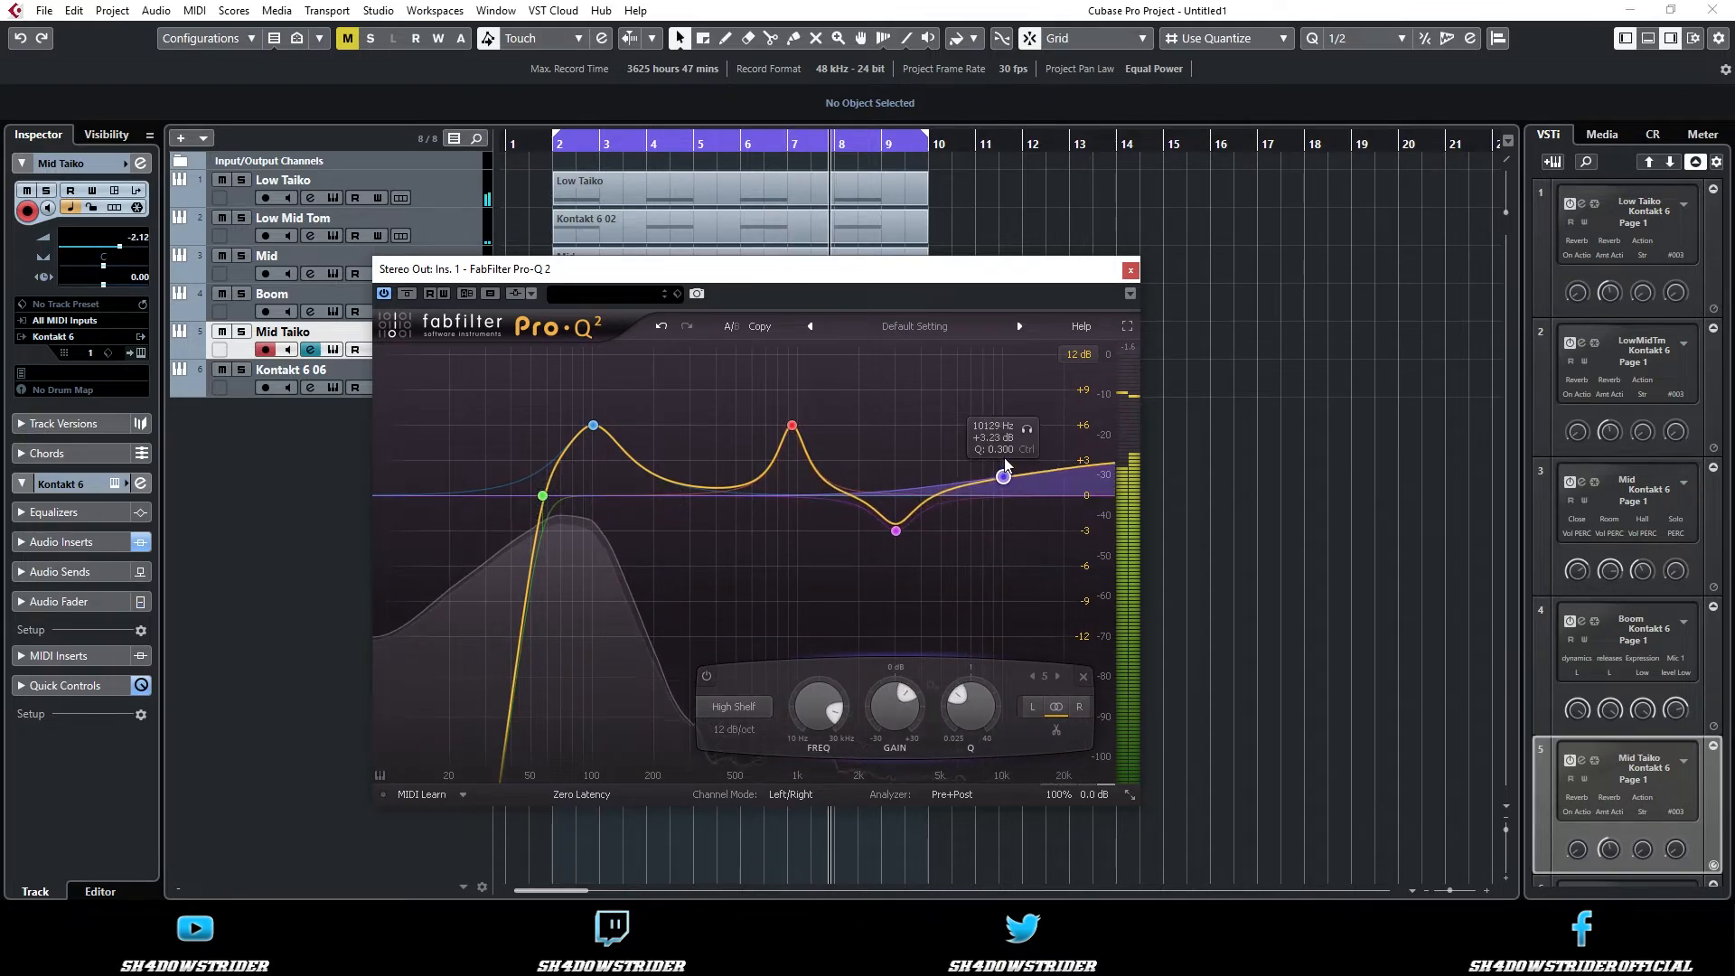
click(1128, 271)
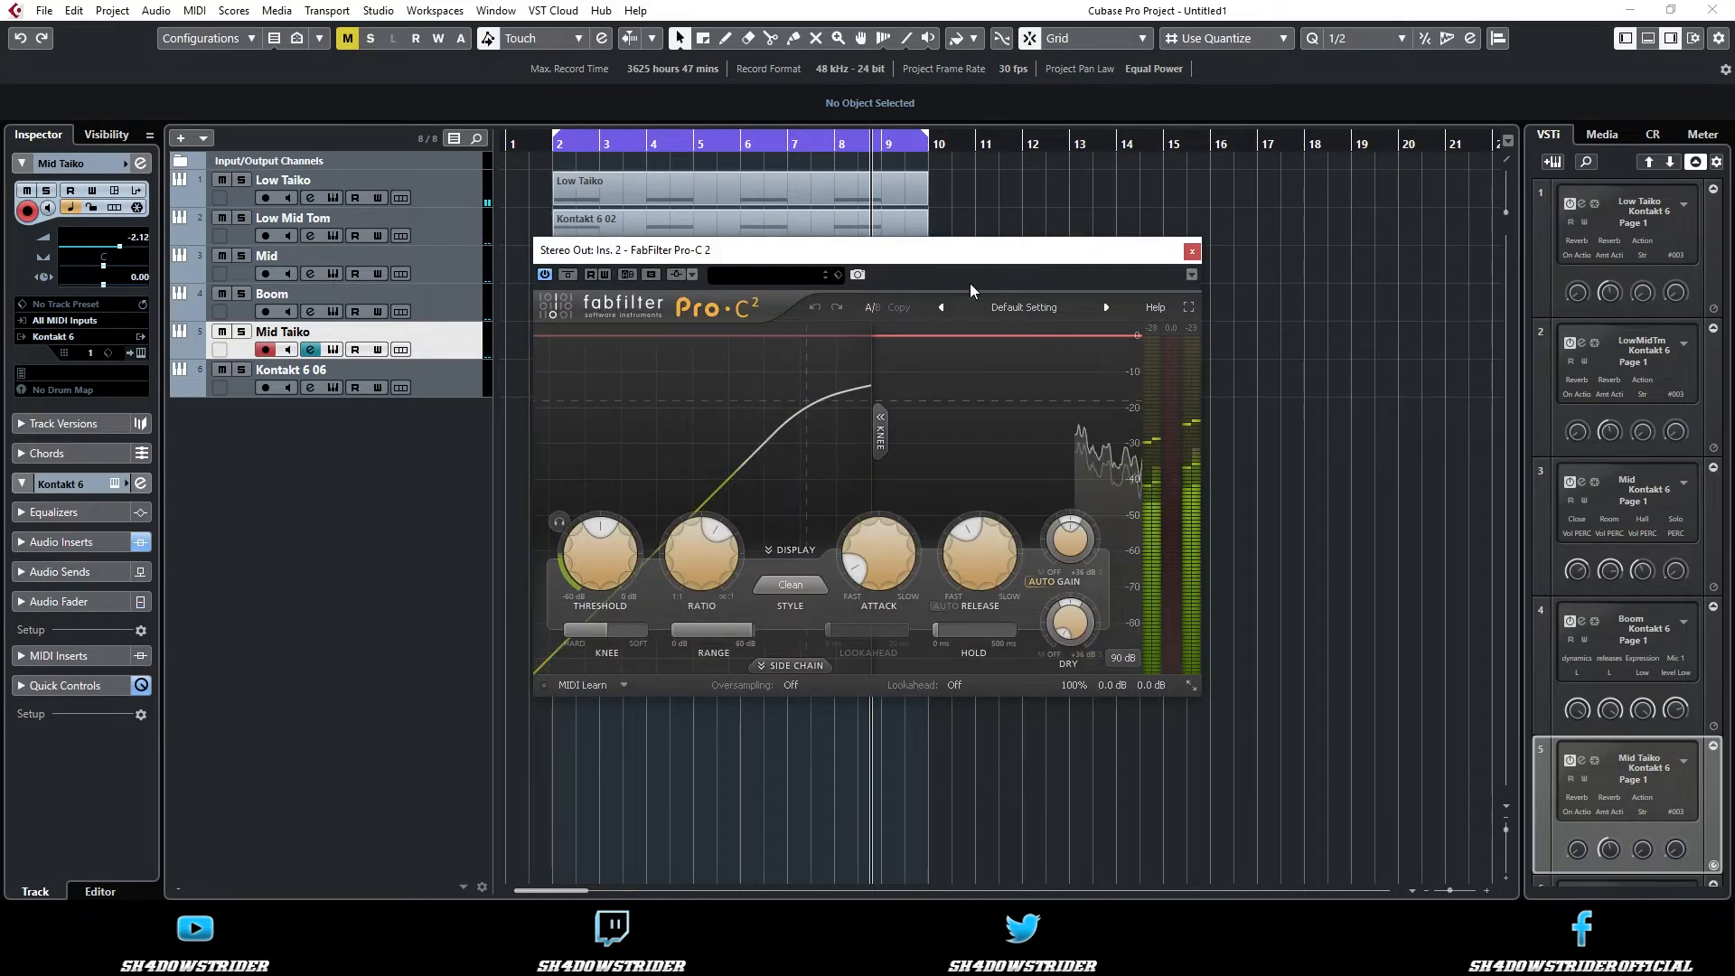
- Raise the compression ratio and lower the threshold in the Stereo Out Pro-C 2 while replaying the drum loop
drag(990, 262, 951, 304)
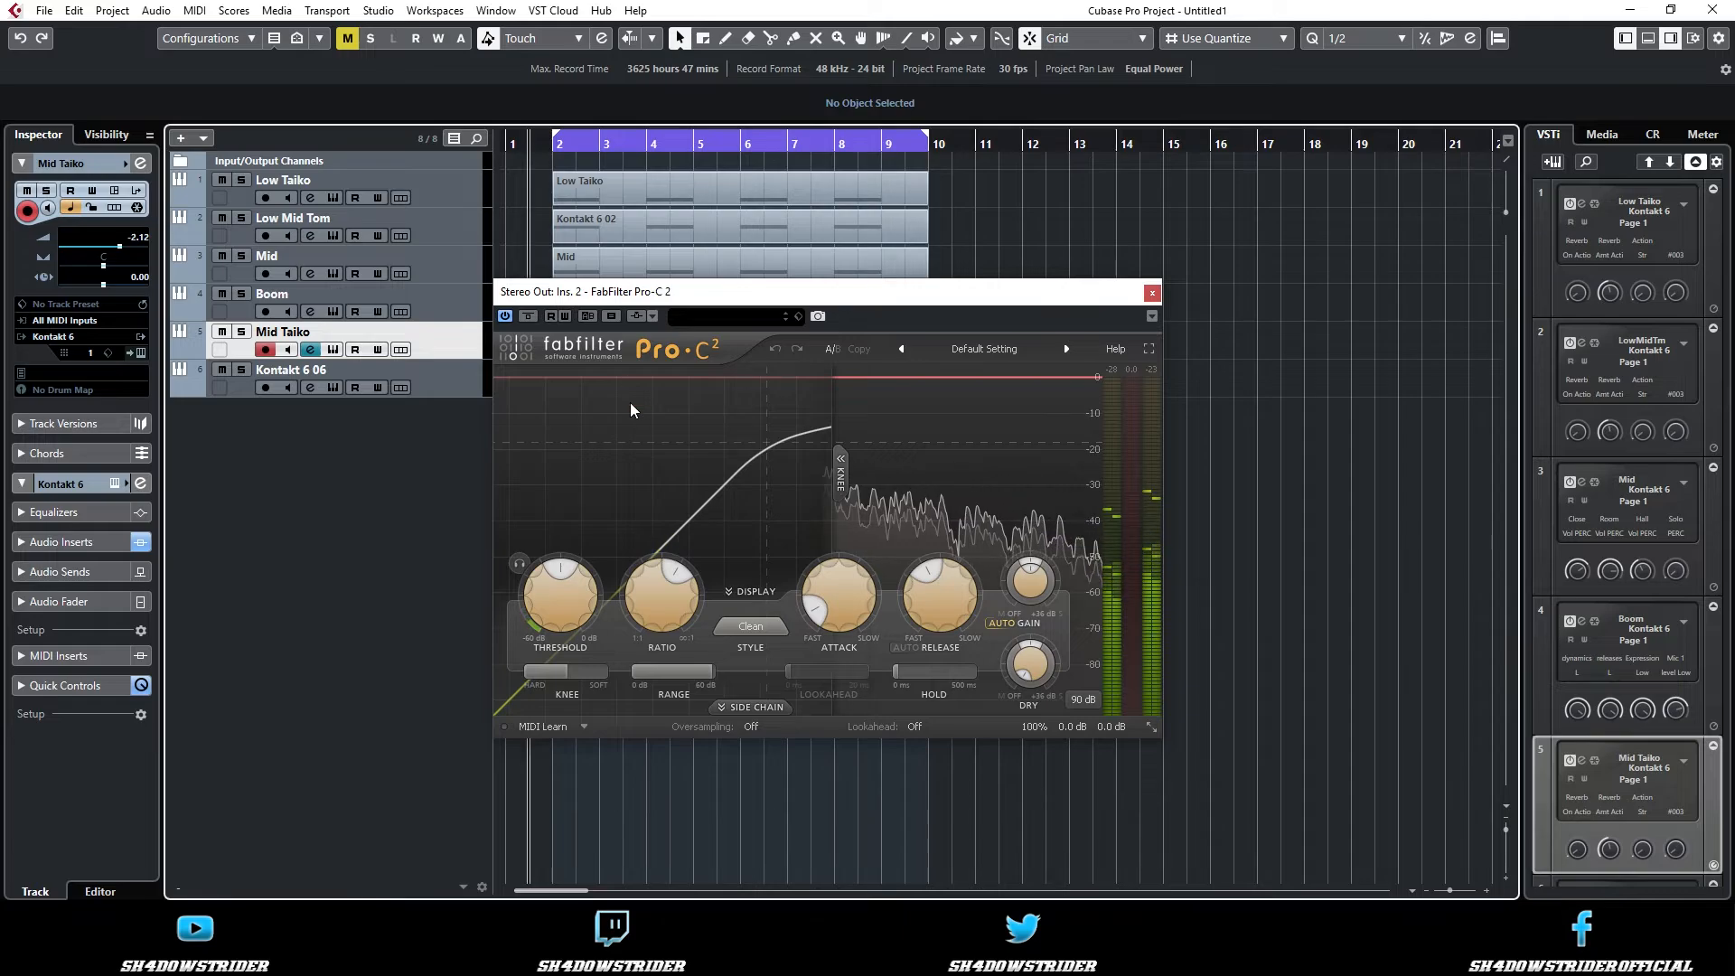
click(535, 145)
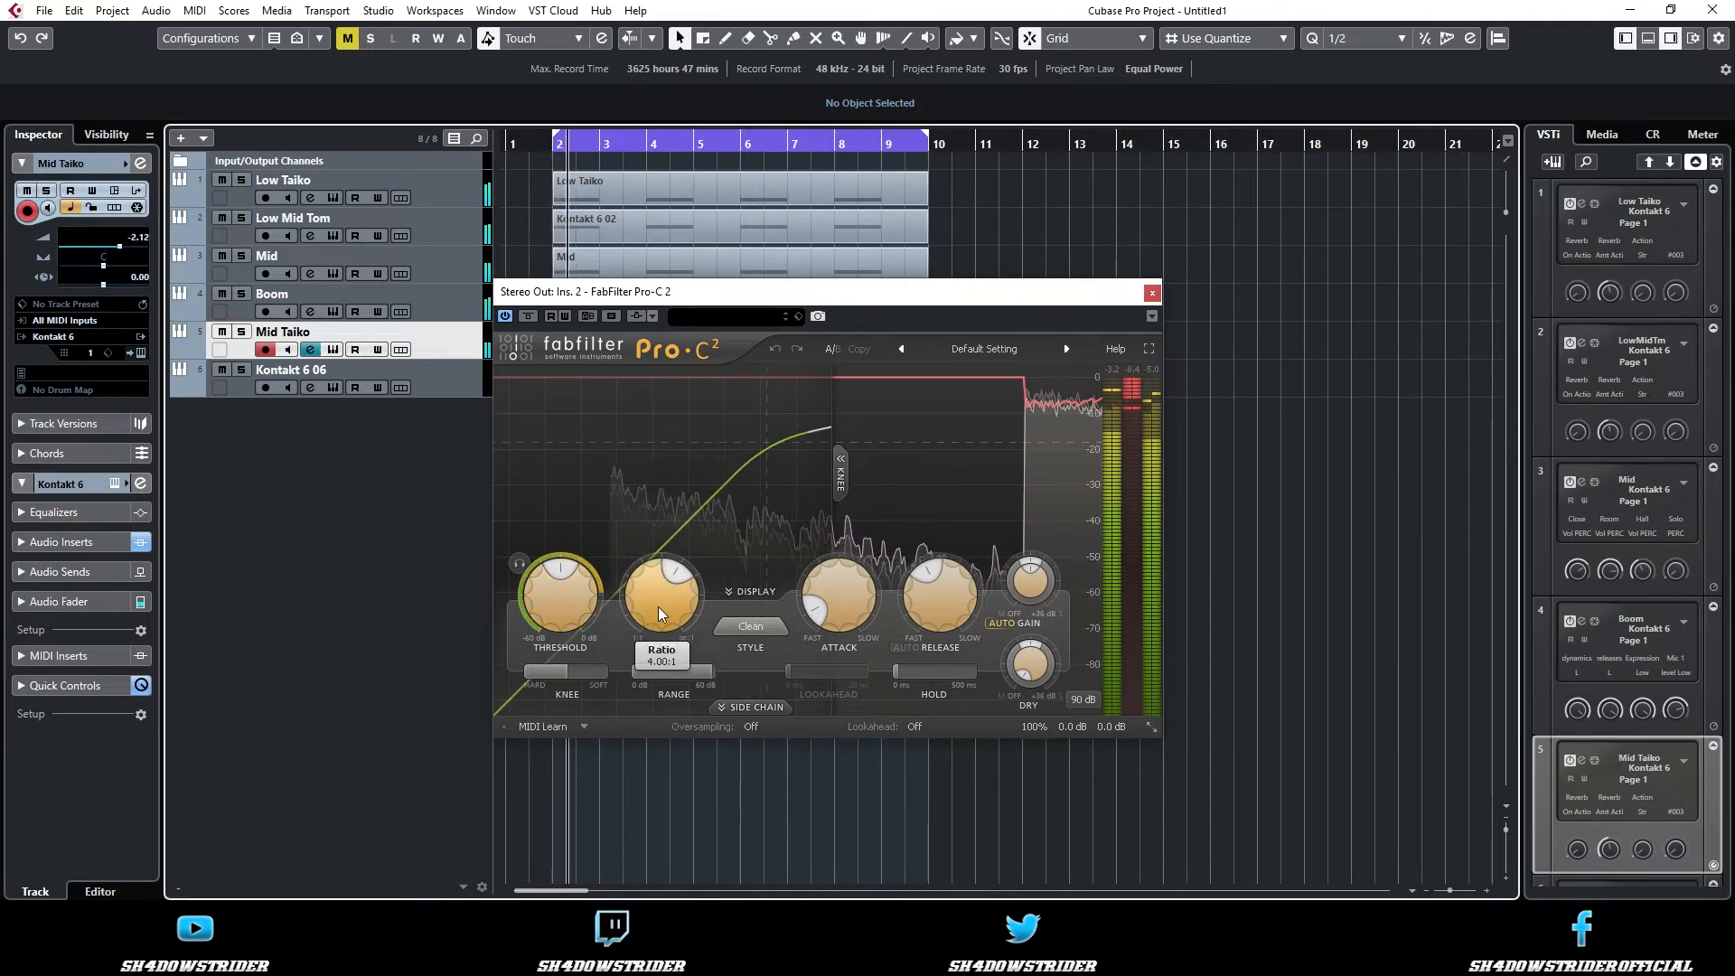
drag(658, 605, 672, 559)
drag(571, 611, 576, 636)
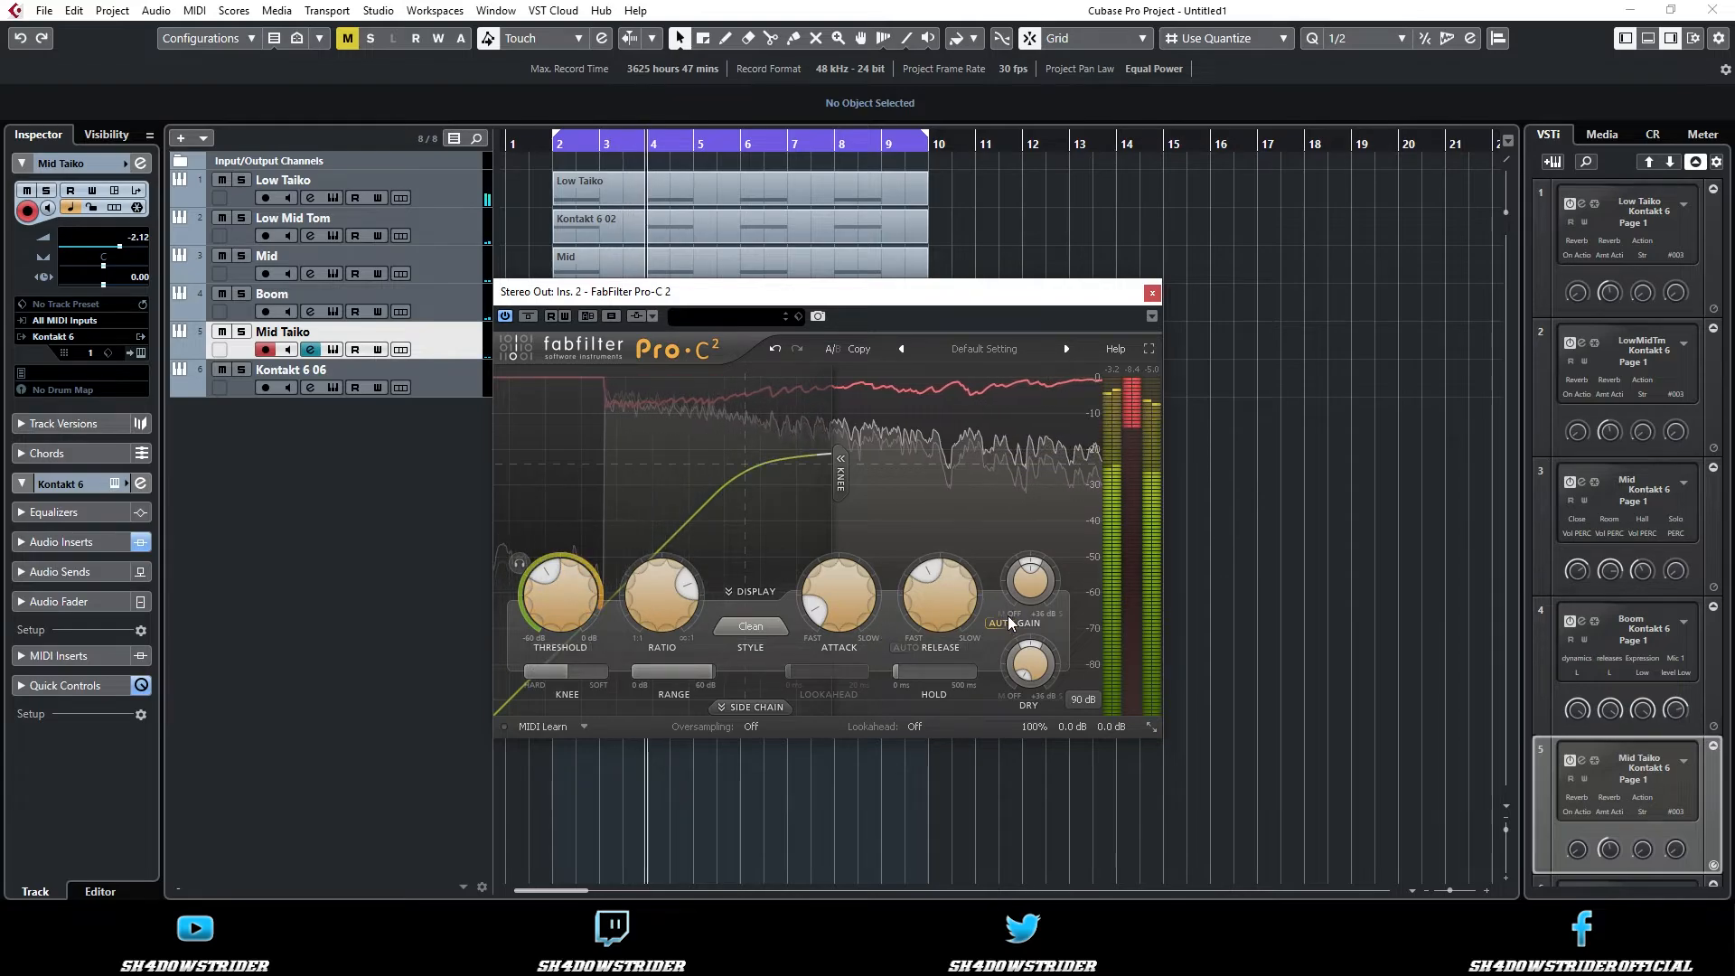
- Set the Pro-C 2 release to 10 ms and lengthen its attack, and close the compressor
drag(834, 610, 837, 594)
drag(943, 596, 978, 752)
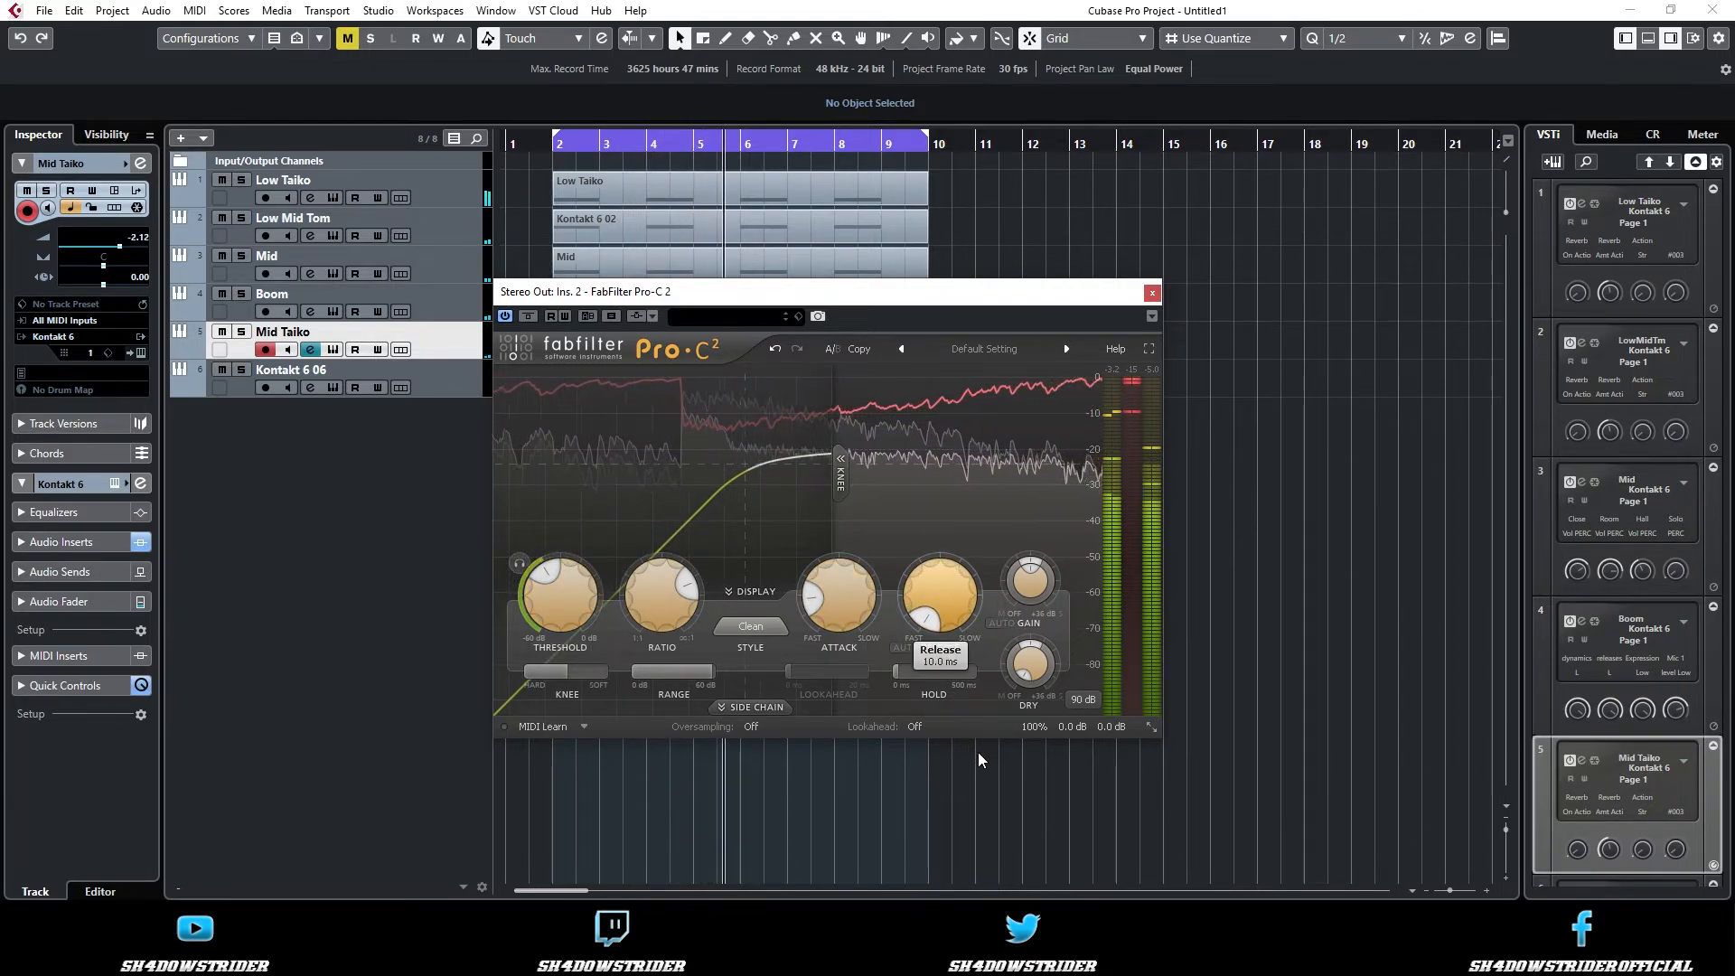
drag(852, 666, 888, 703)
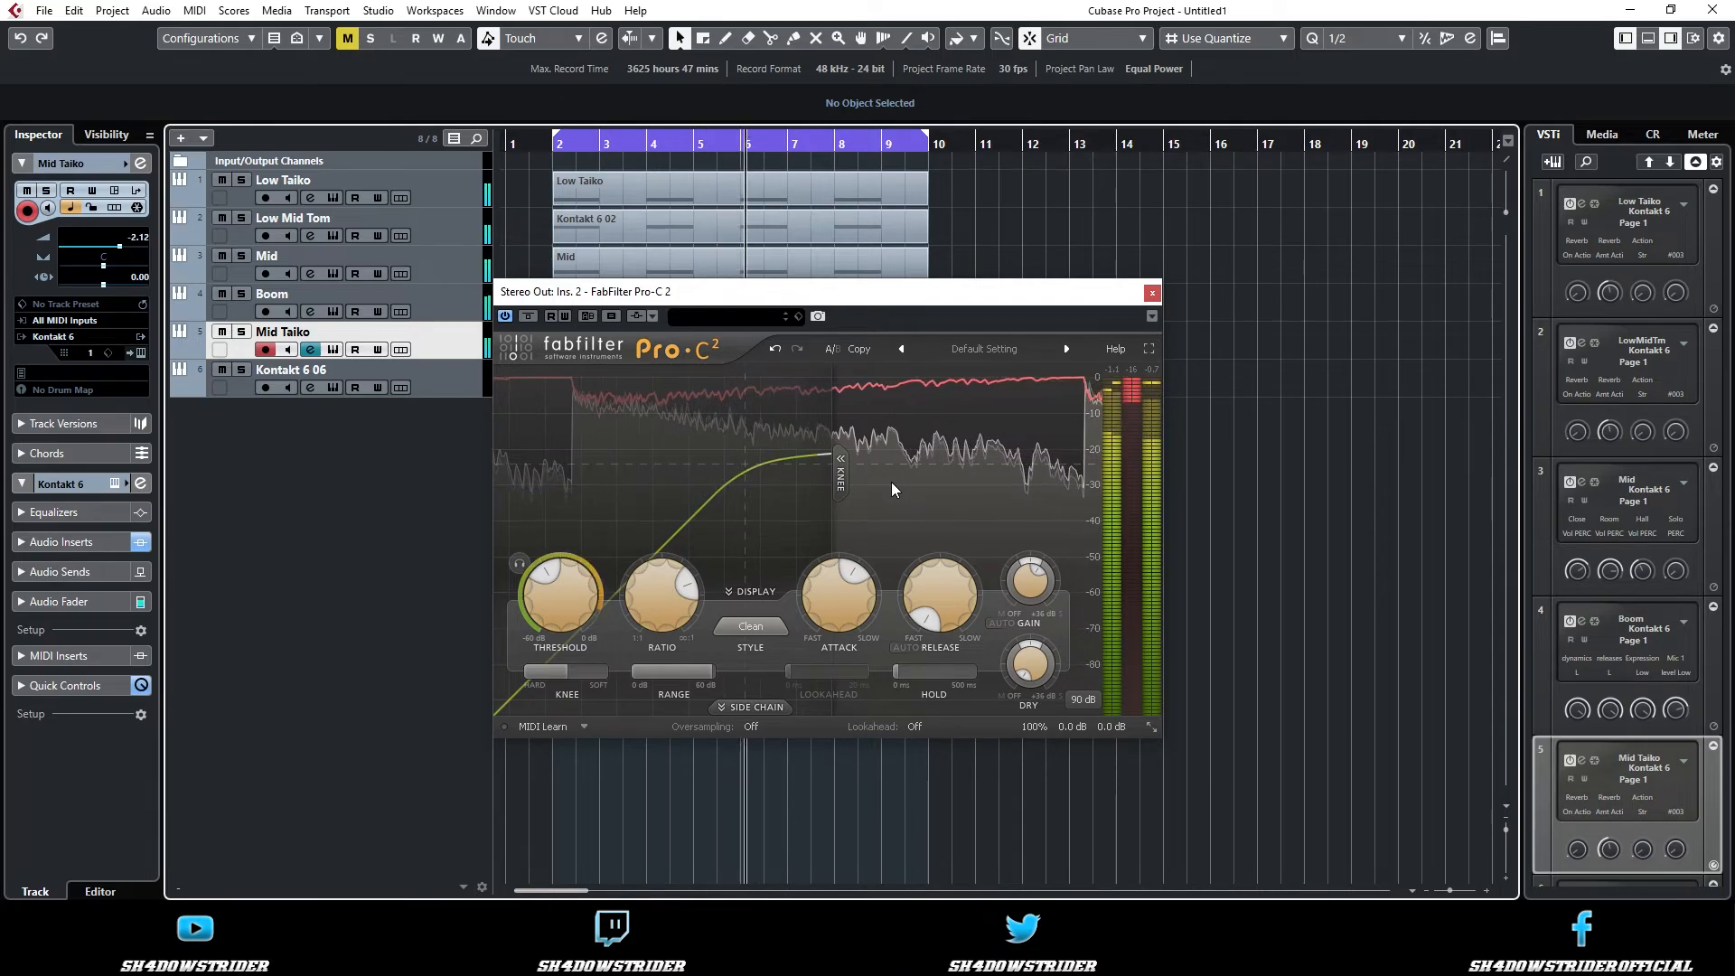
click(1154, 296)
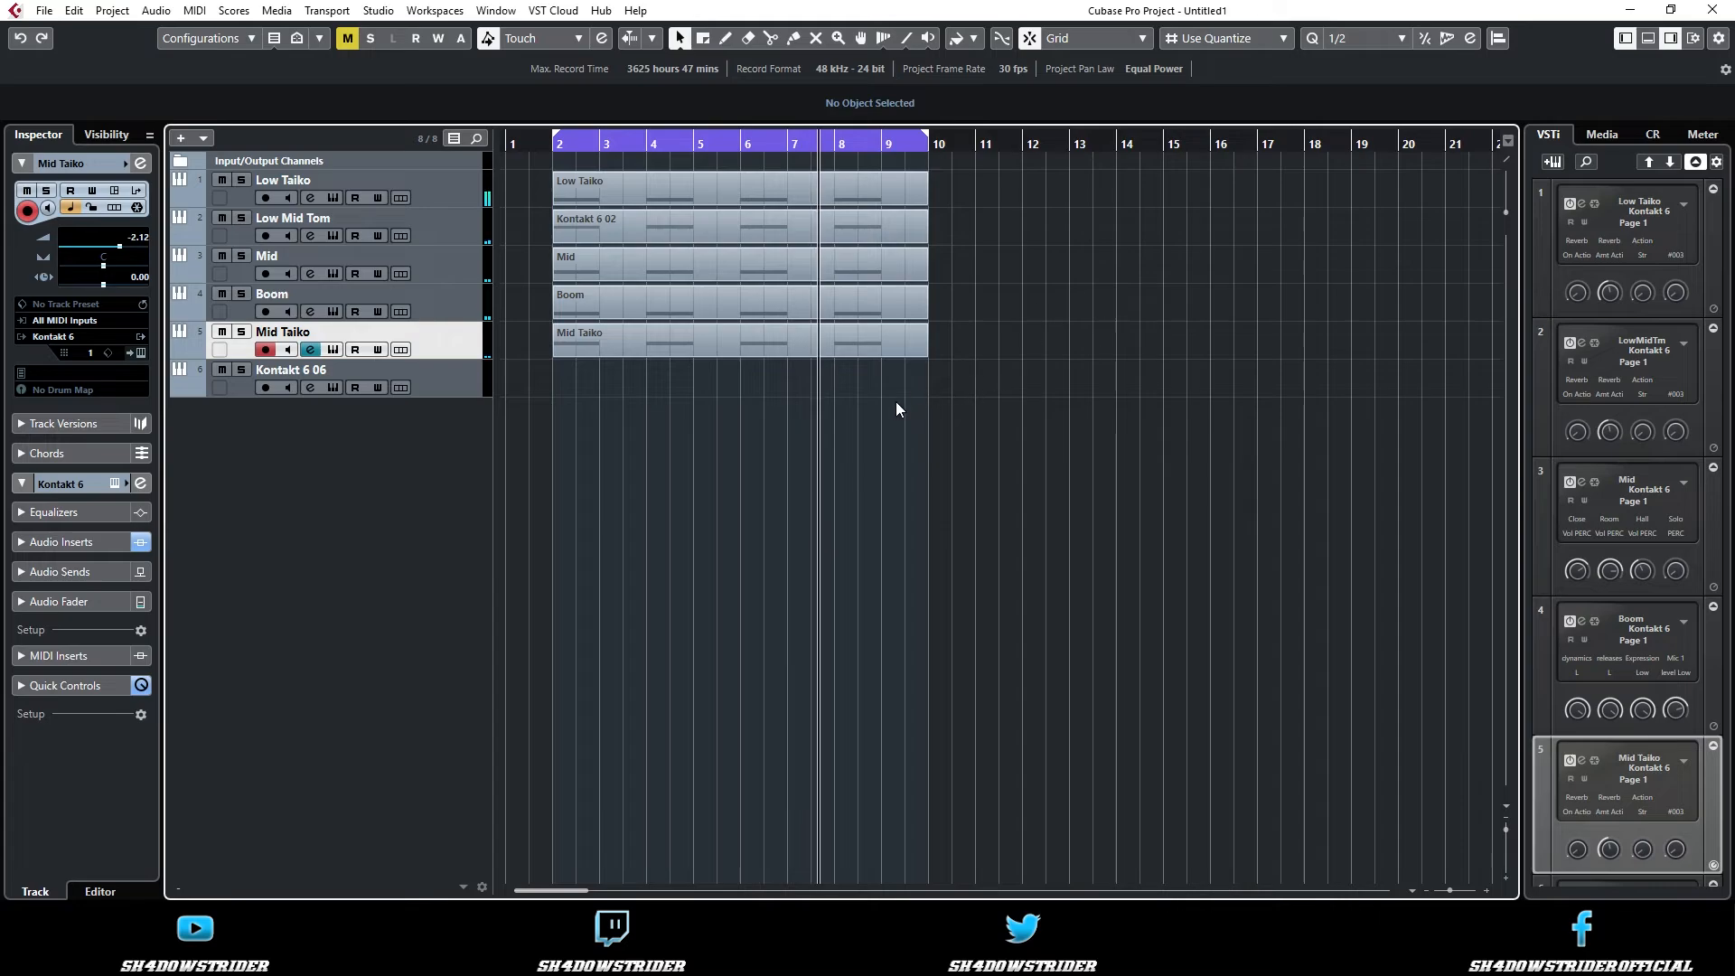
- Rename the Kontakt 6 06 track as Random Melody, and browse the libraries in its Kontakt instrument before closing it
double_click(311, 371)
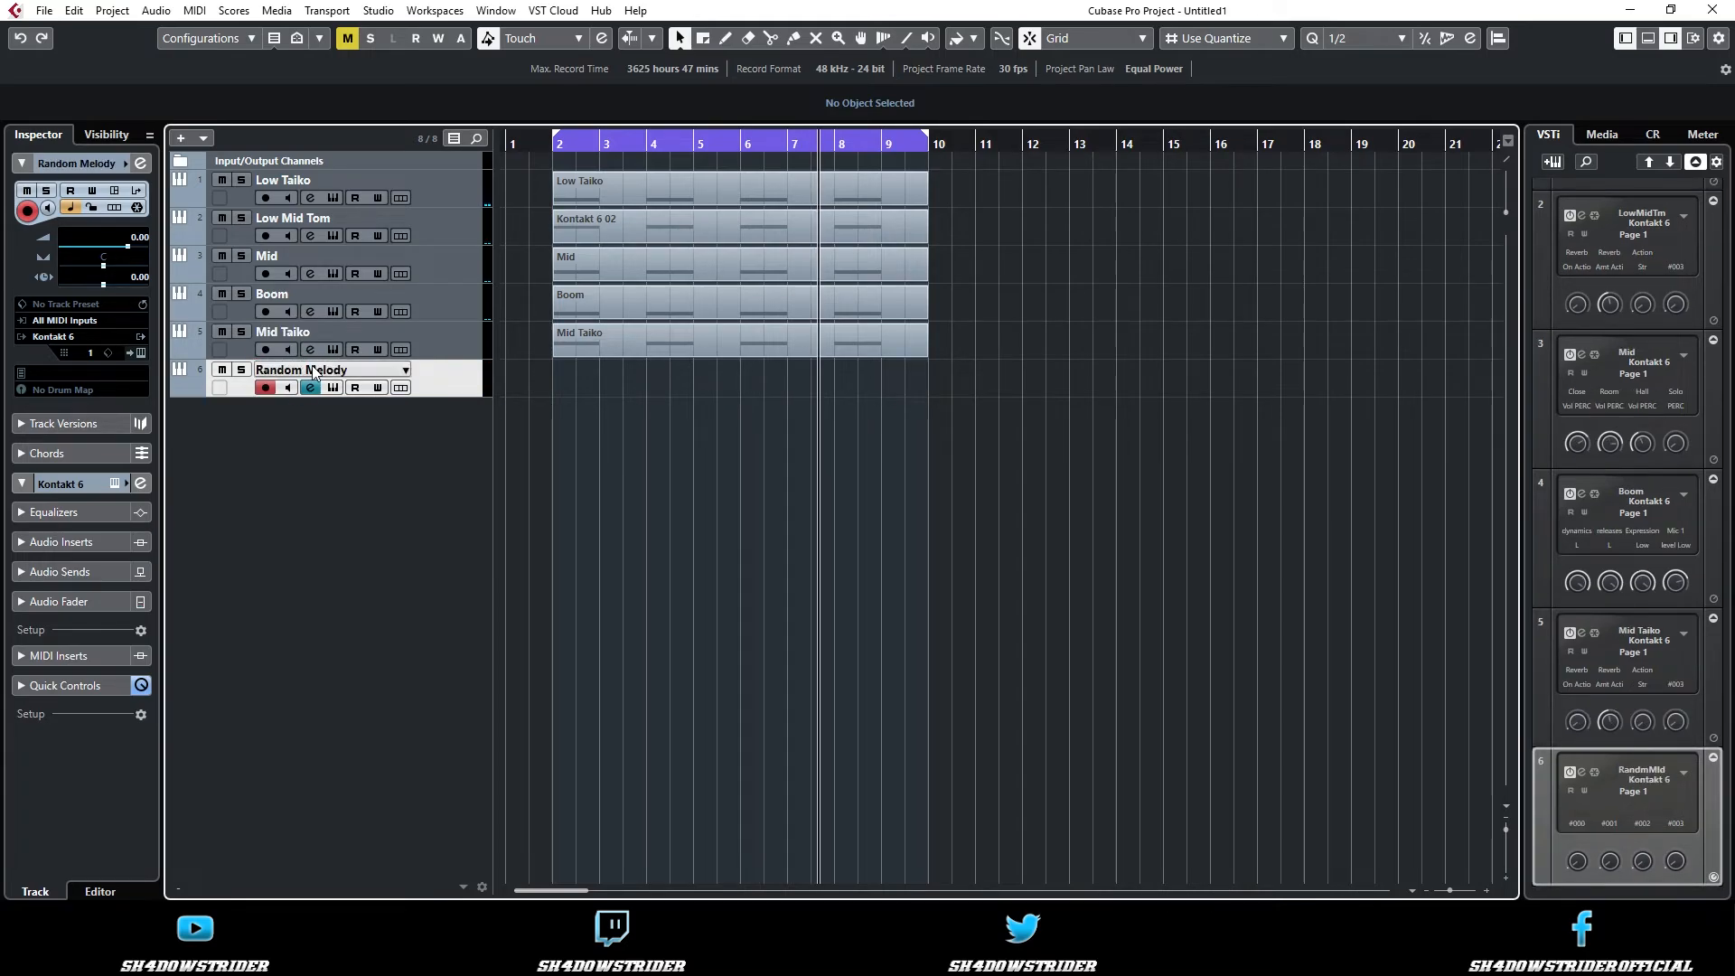
click(310, 388)
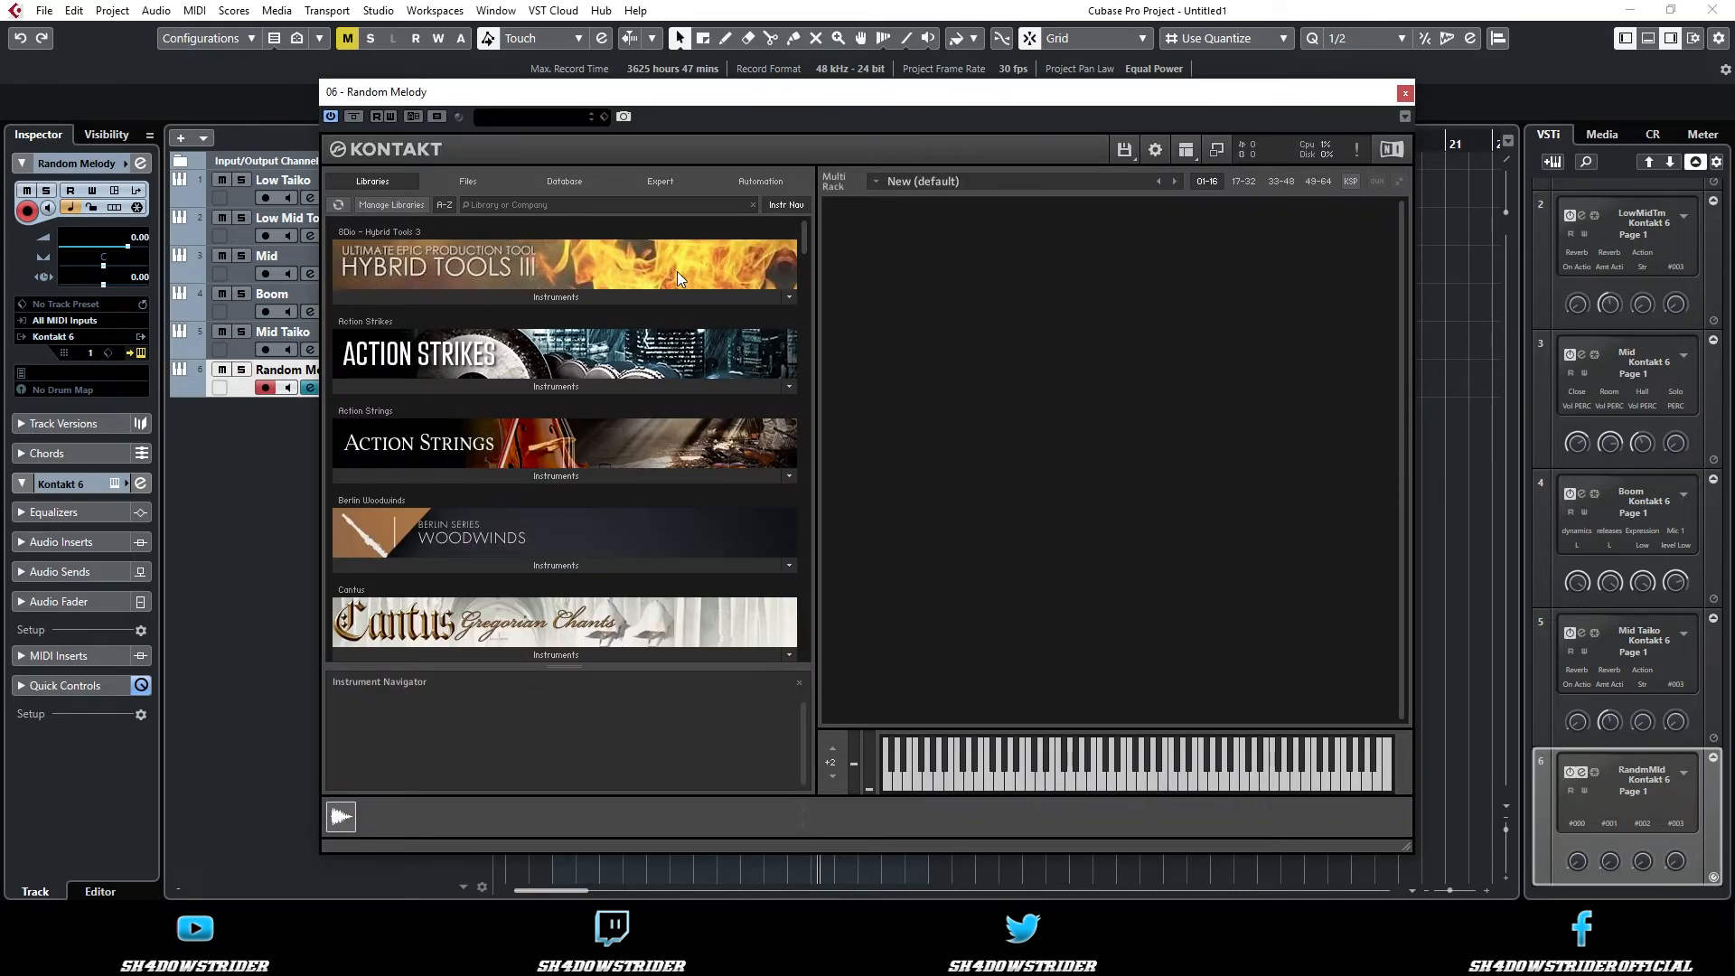
drag(806, 231, 810, 392)
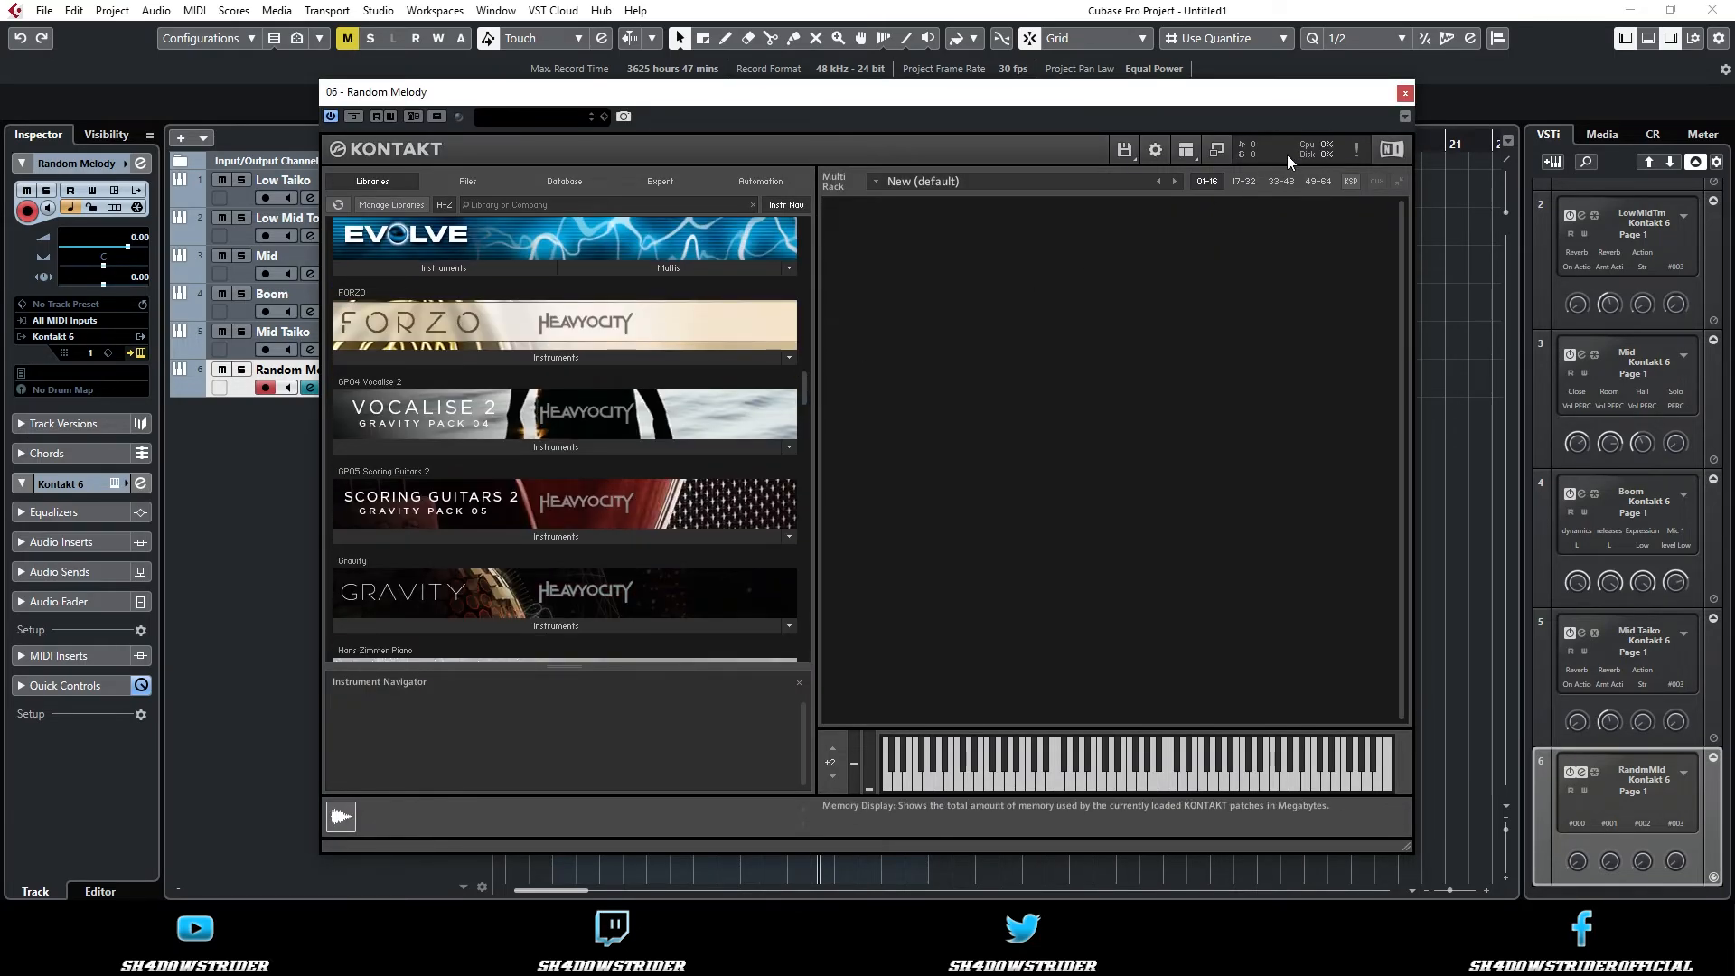
click(1404, 92)
- Add an instrument track that uses the Massive synth
right_click(449, 444)
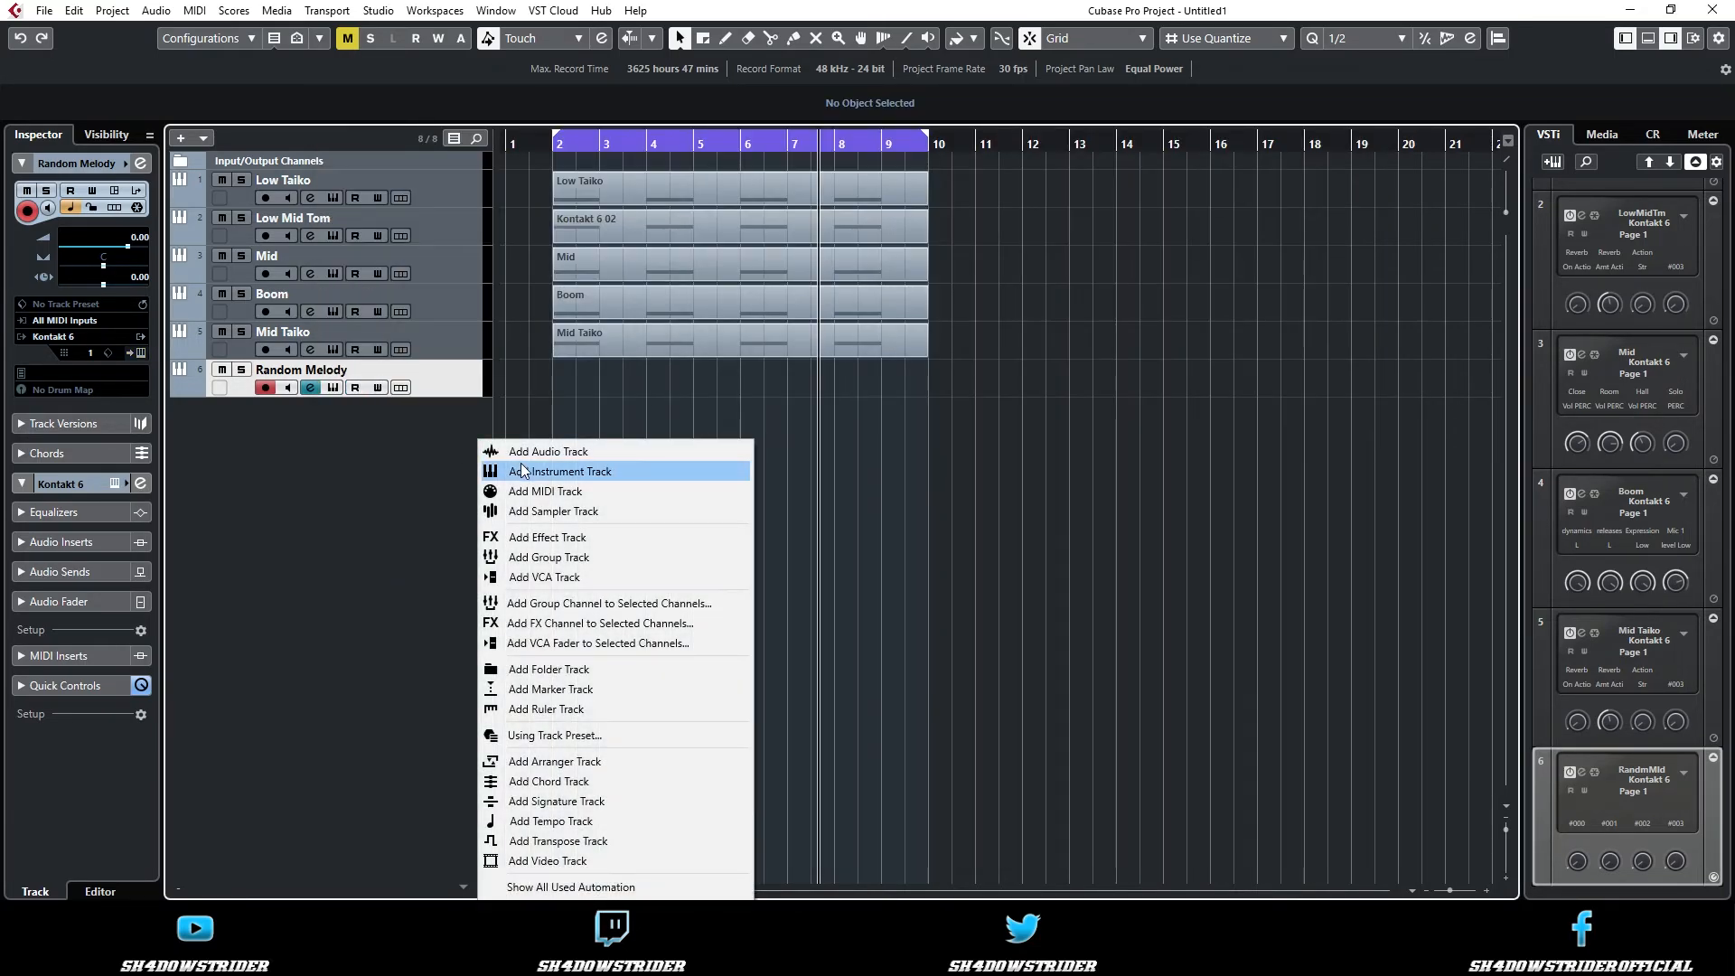
click(525, 467)
click(904, 477)
text(massive)
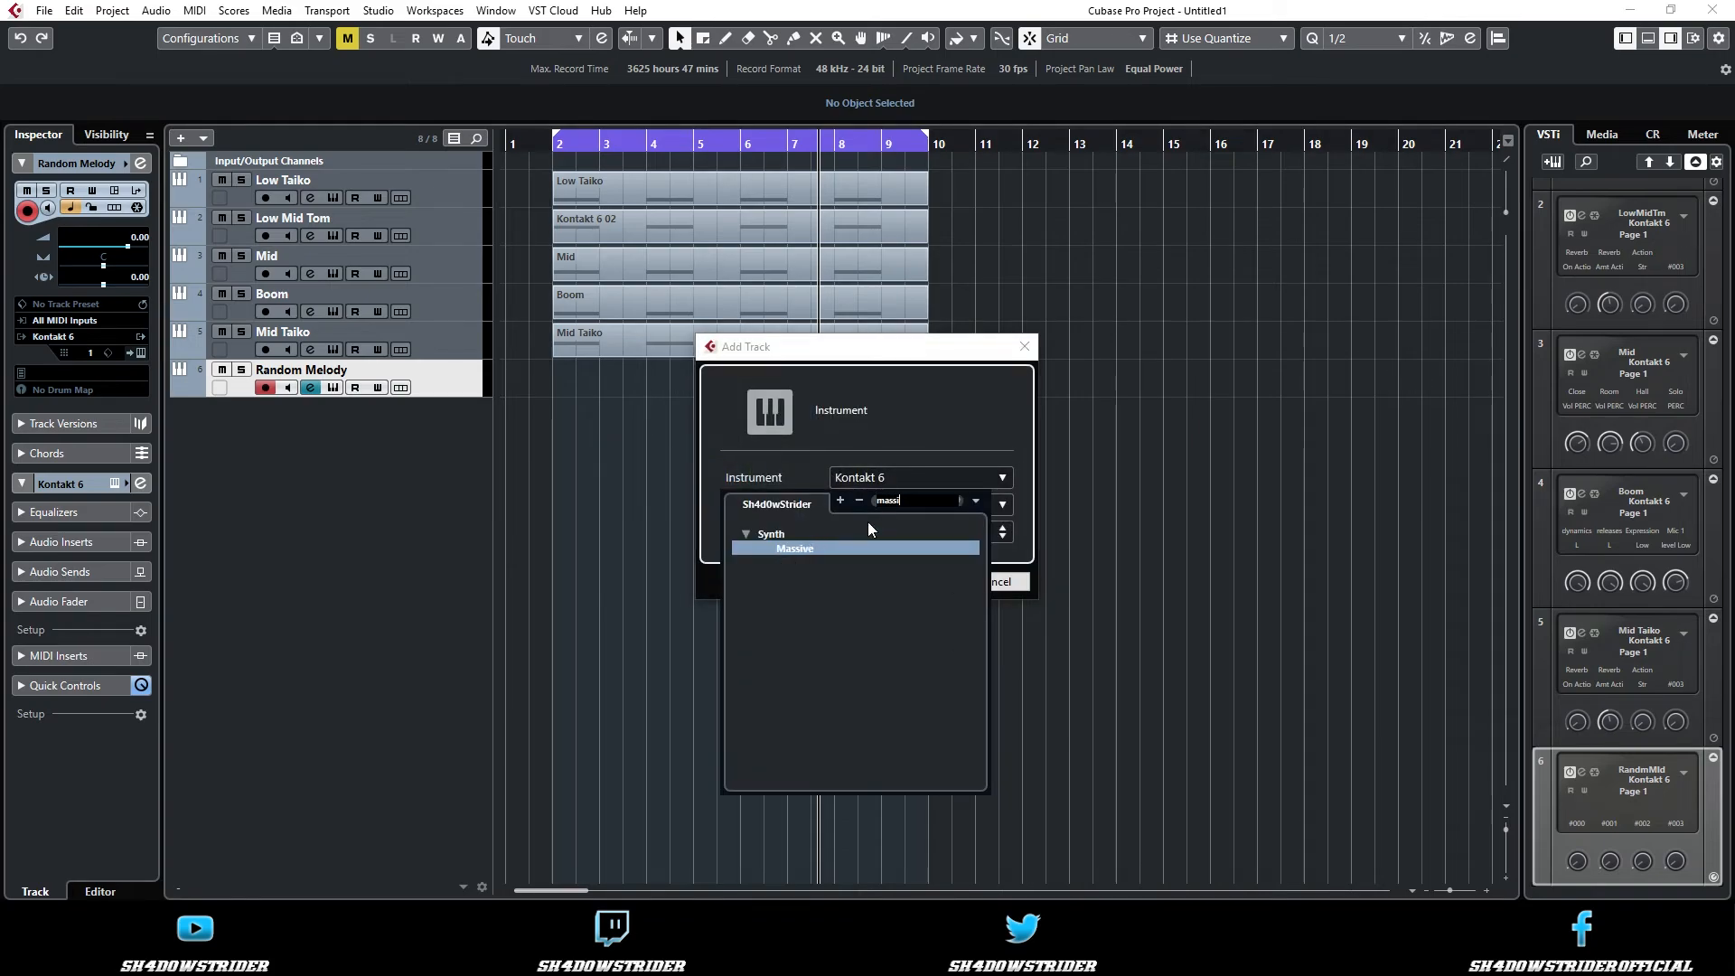
key(Return)
click(902, 582)
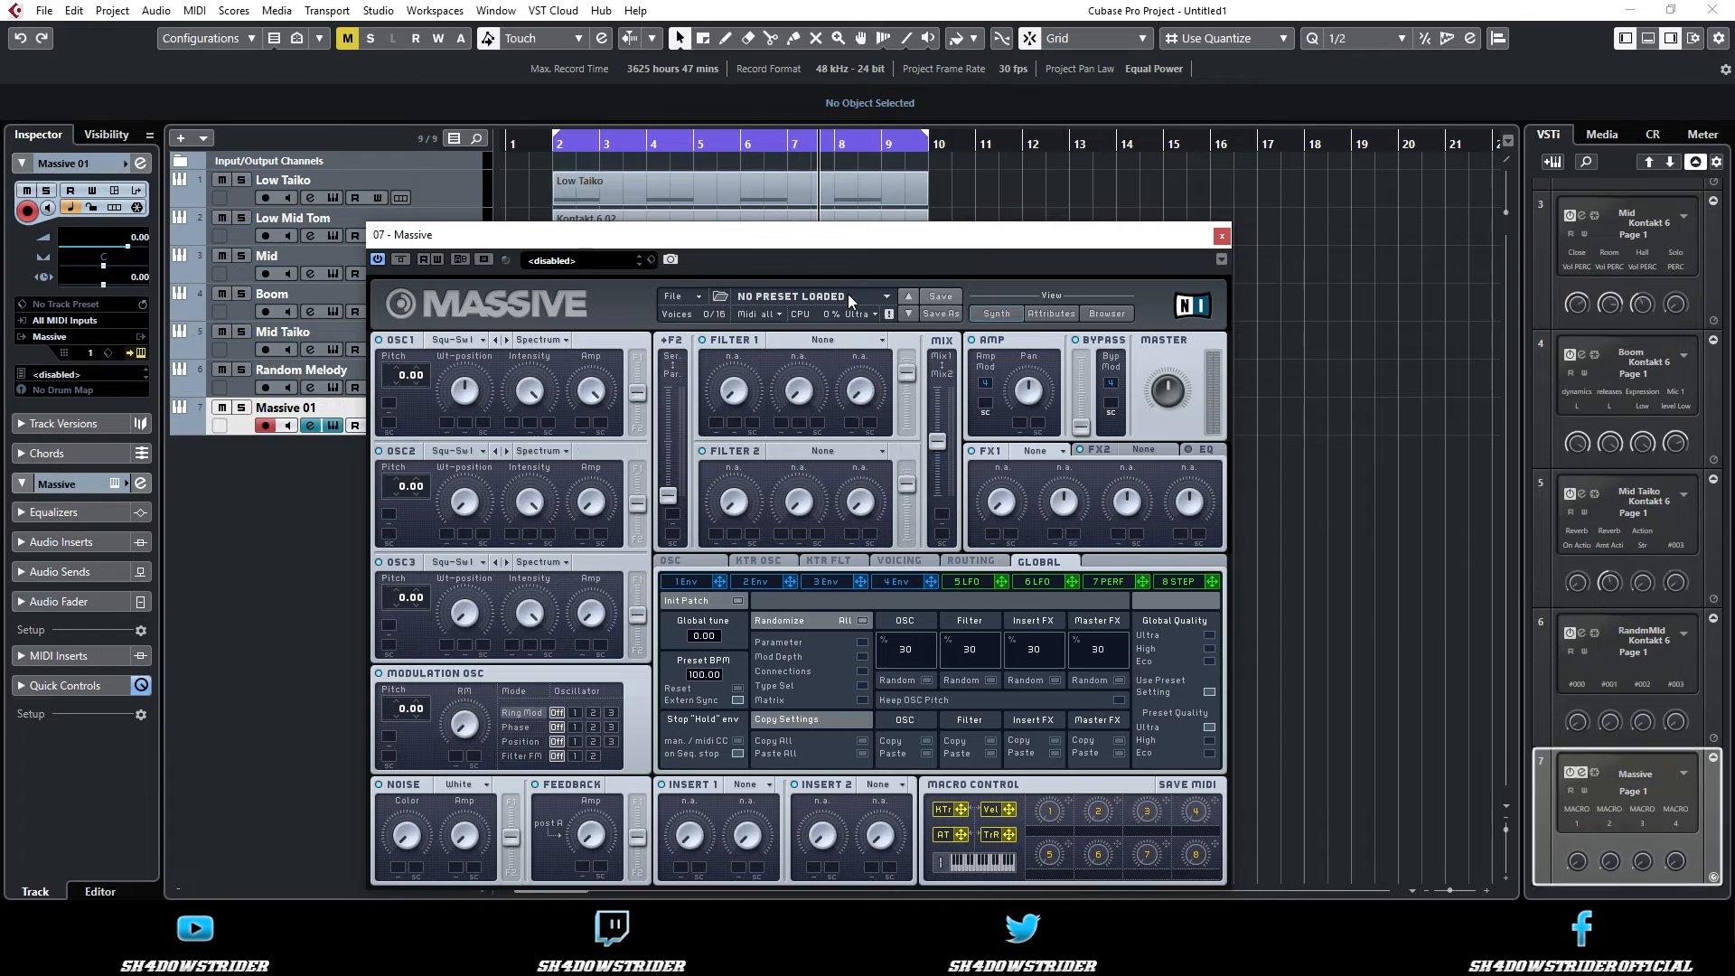
- Open Massive's preset browser and audition the Insane and Kundalini presets from the AngelicVibes White Hot folder
click(1101, 318)
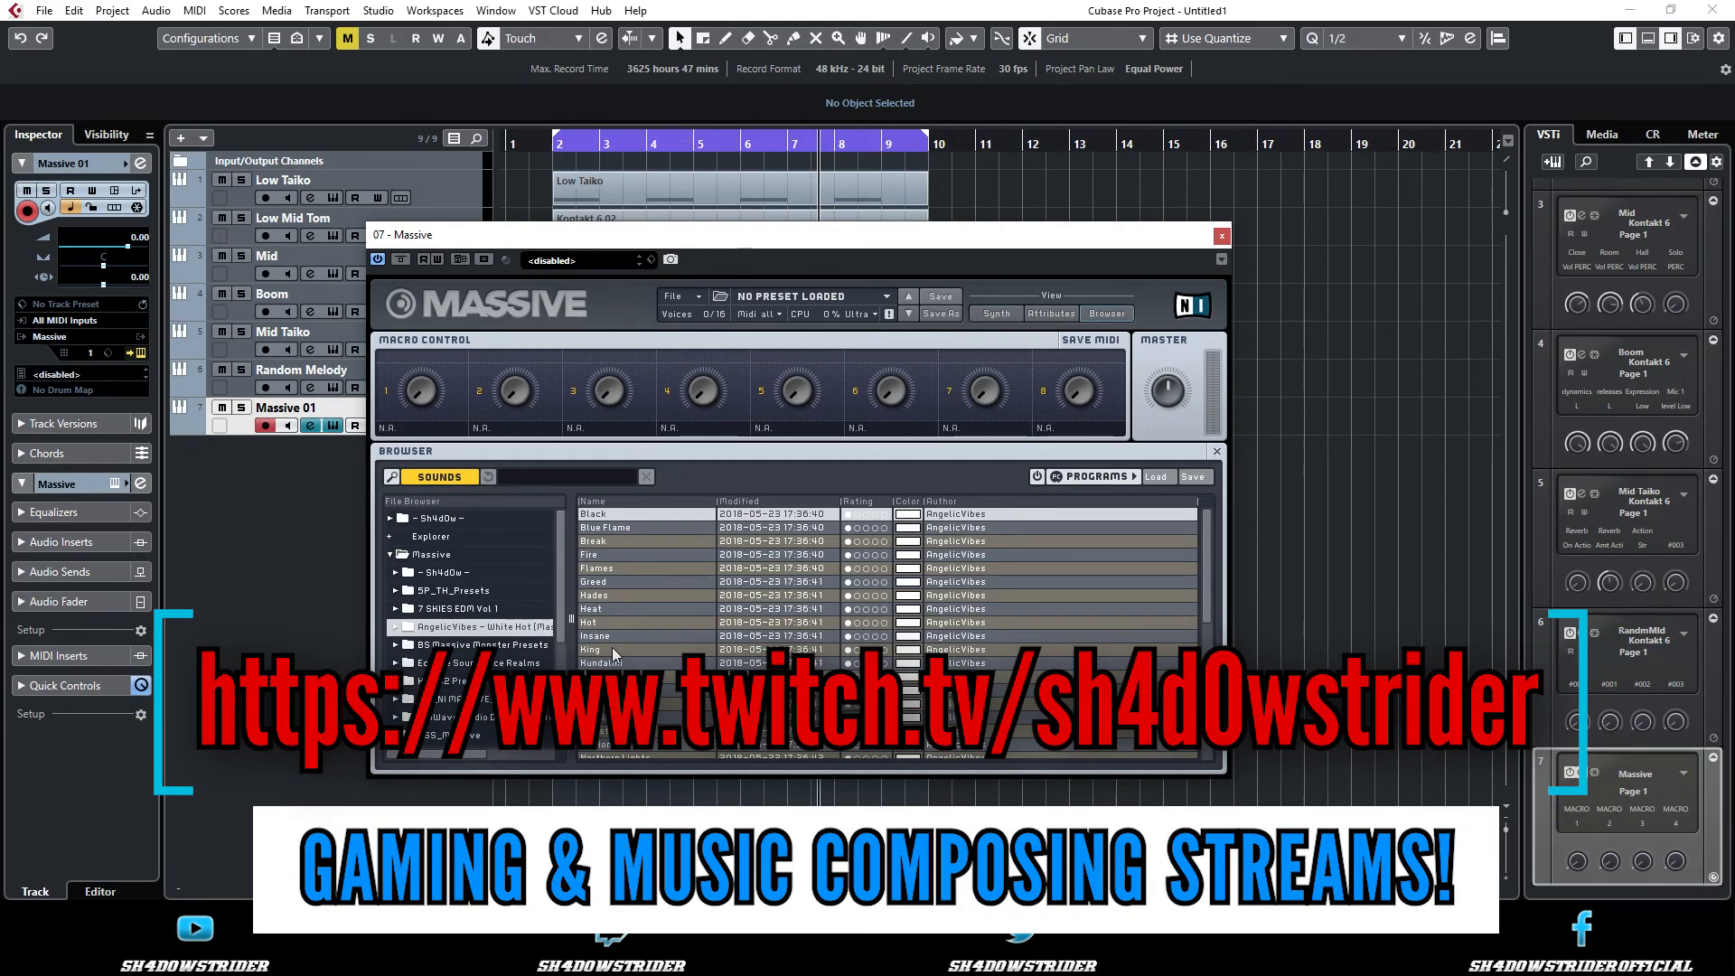
click(603, 636)
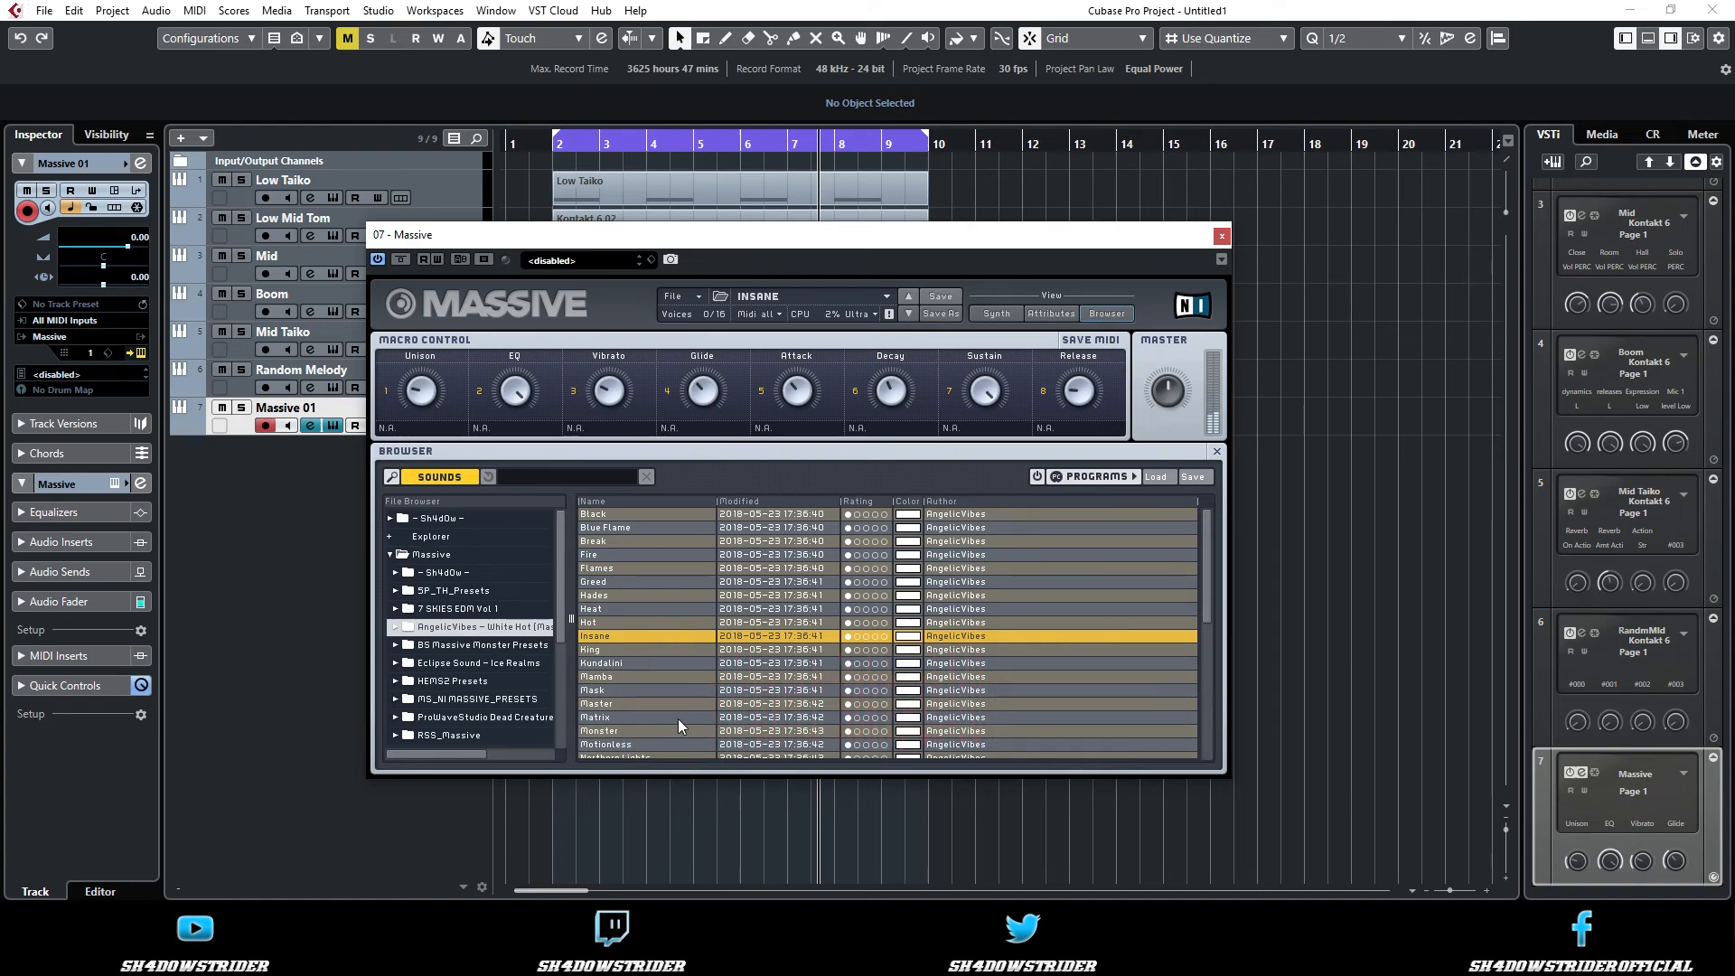
click(618, 664)
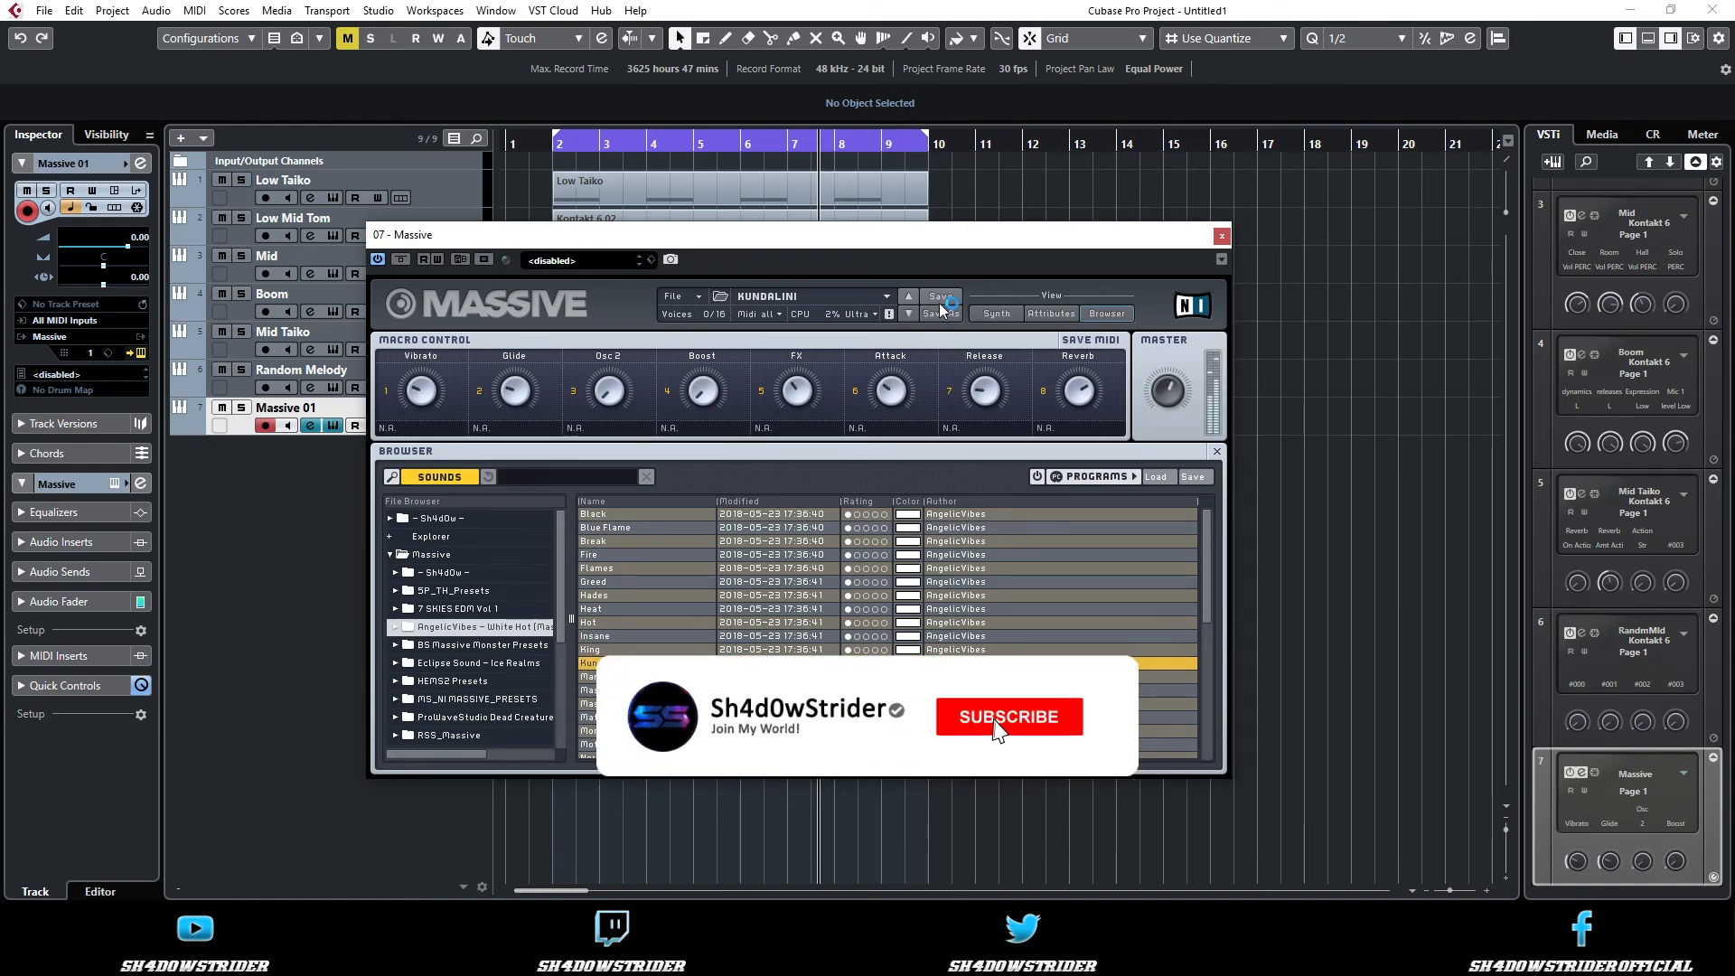
- Audition [ld] Metal and Ice and [ld] Grinding Ice from Eclipse Sound - Ice Realms, and load the first preset in 7 SKIES EDM Vol 1
click(467, 665)
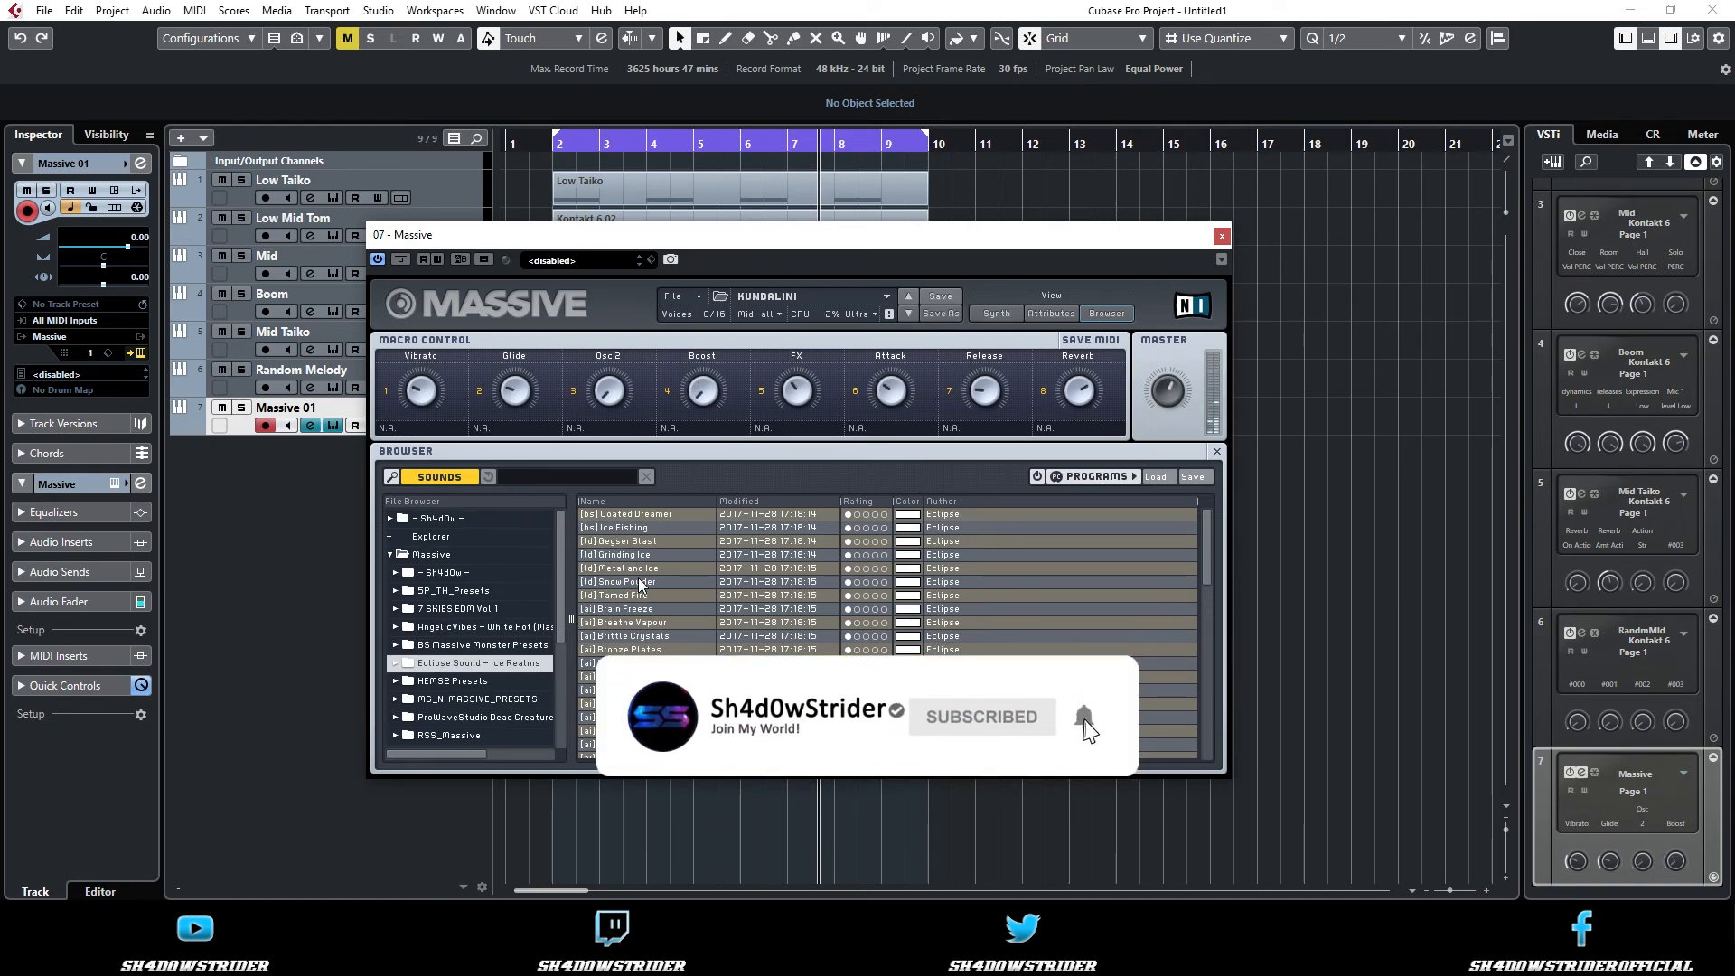
scroll(637, 582, down, 2)
click(620, 530)
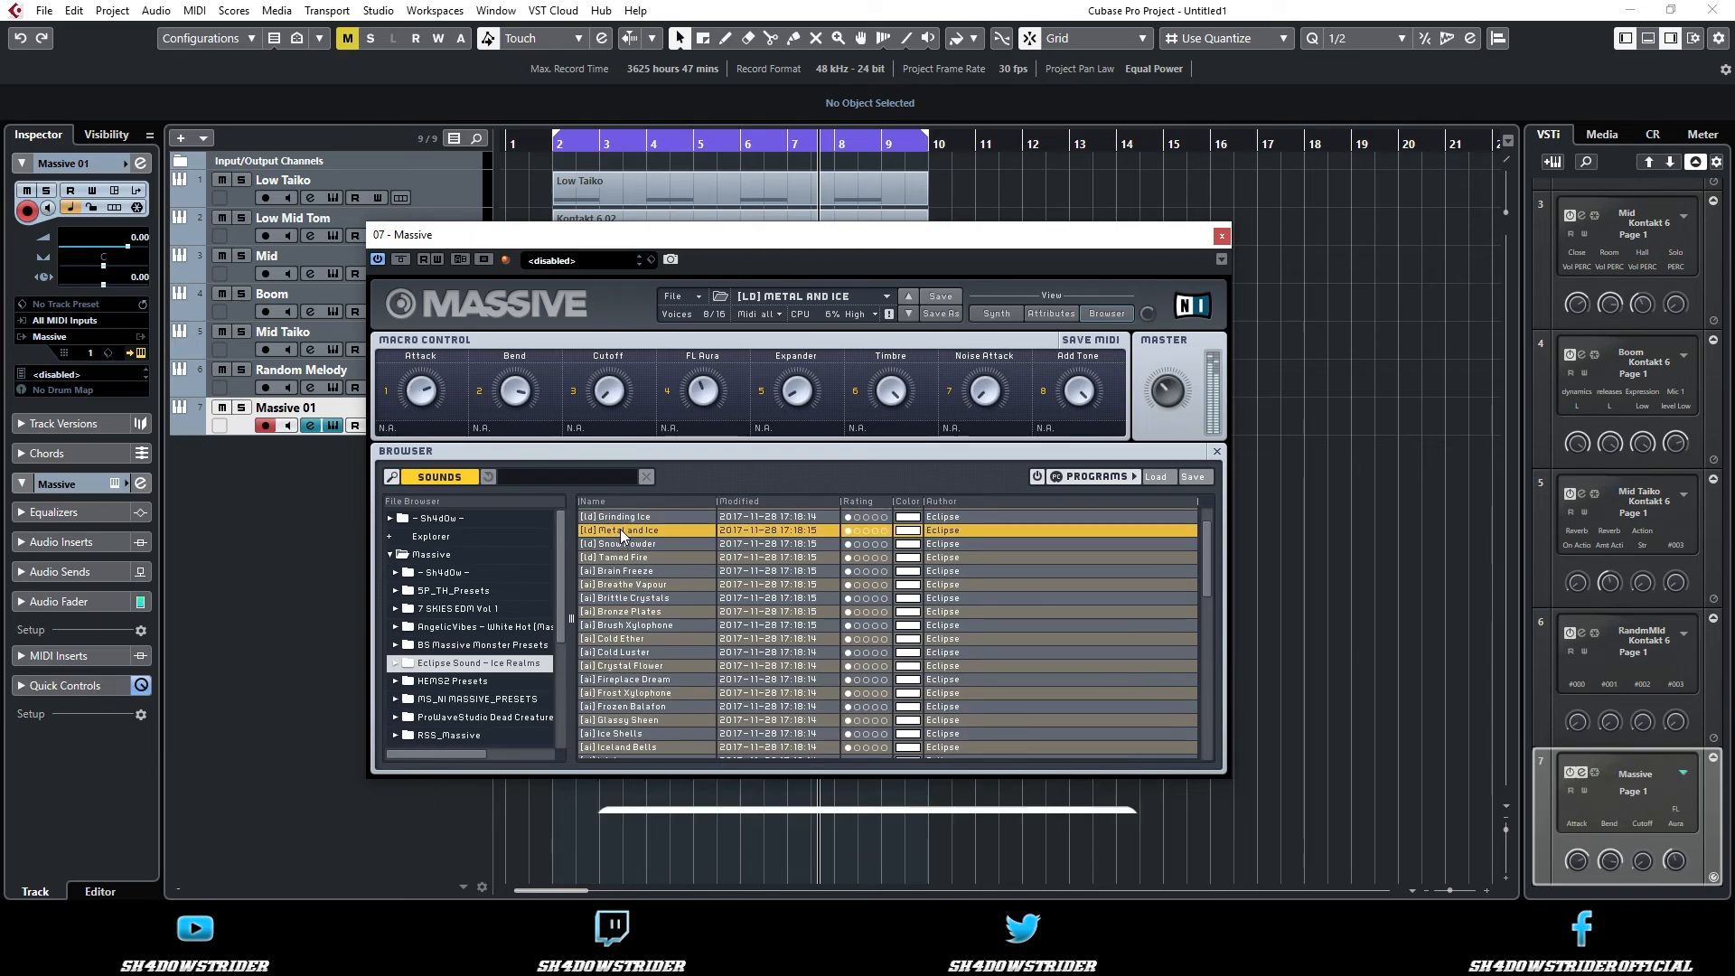
click(624, 518)
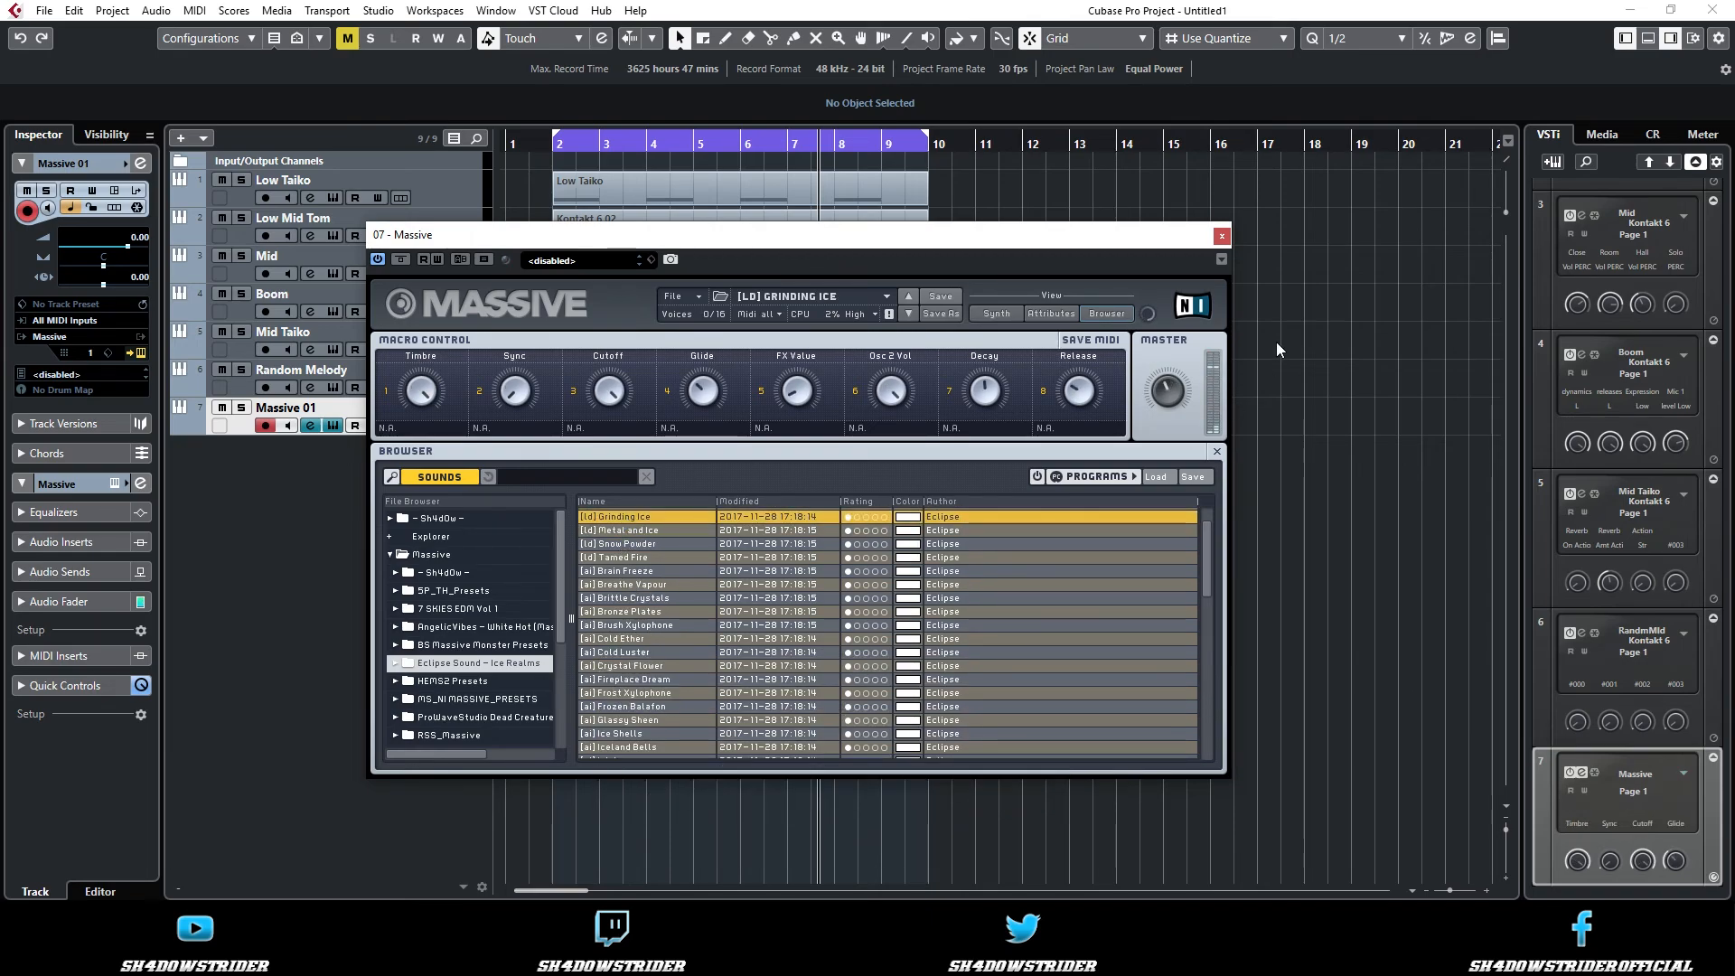
click(458, 611)
click(618, 521)
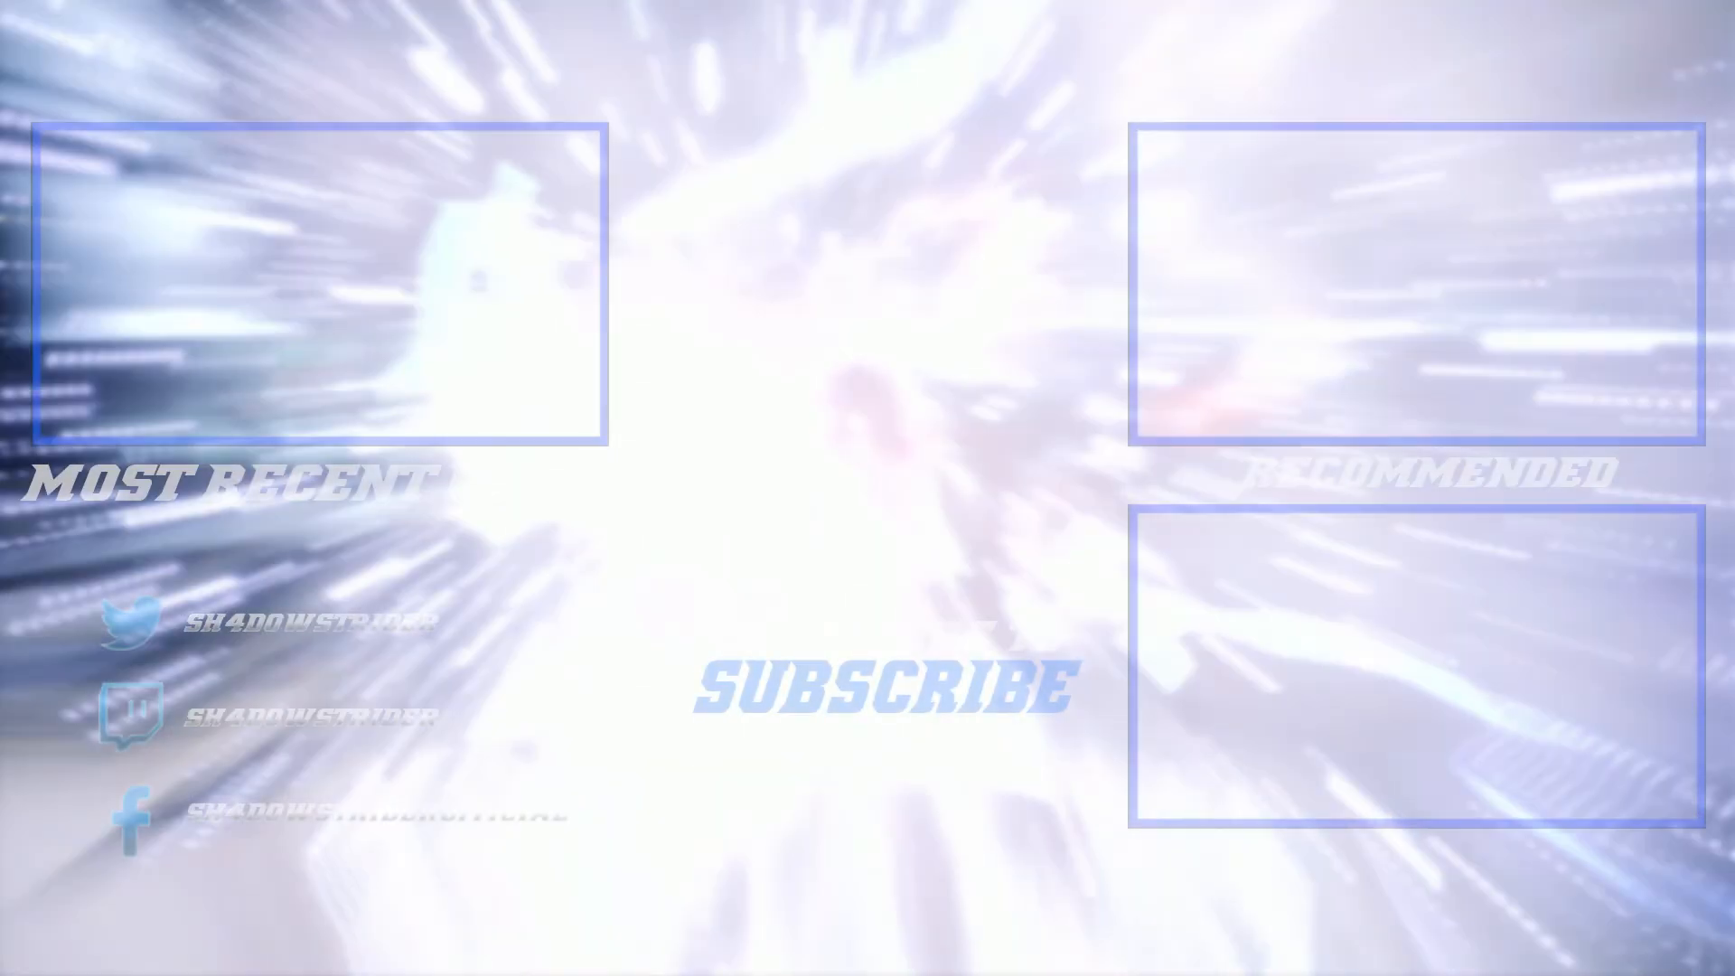